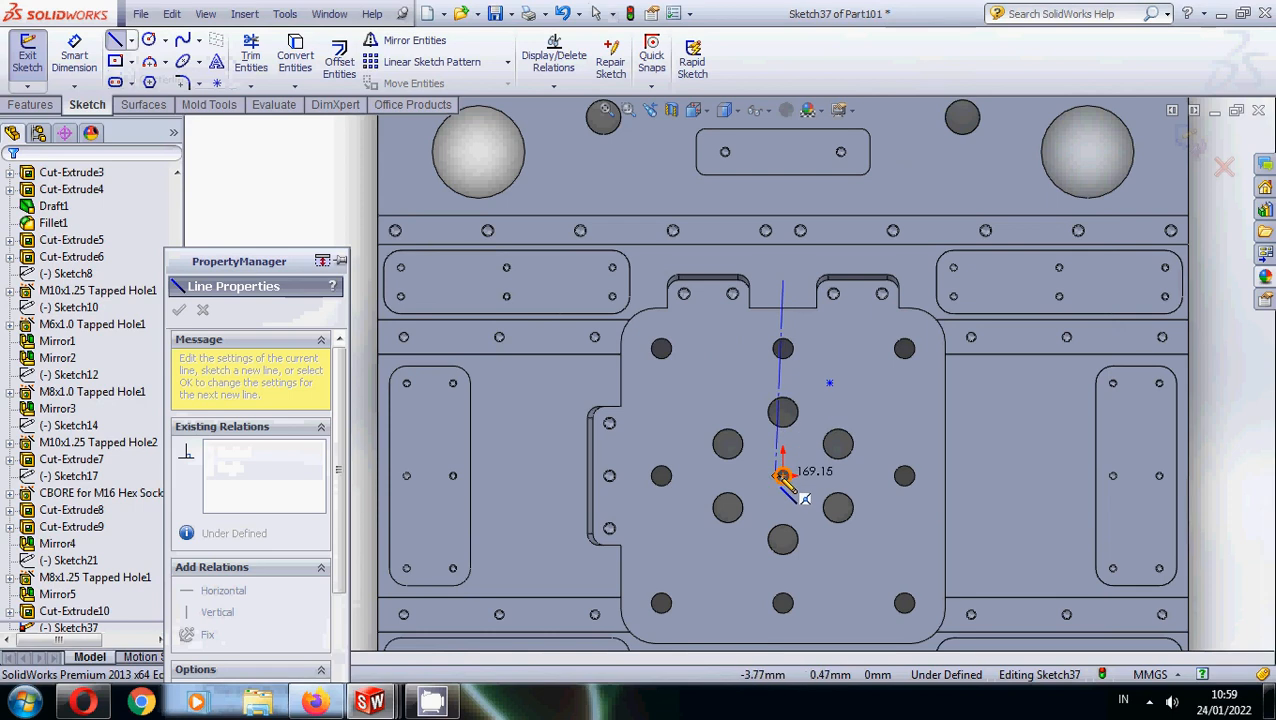
End the vertical centerline, about 169 mm long, at the origin and draw a horizontal centerline from there past the pocket's left side.
click(783, 475)
click(546, 476)
key(Escape)
Dimension the sketch point 25 mm horizontally from the vertical centerline.
click(76, 52)
scroll(790, 407, down, 2)
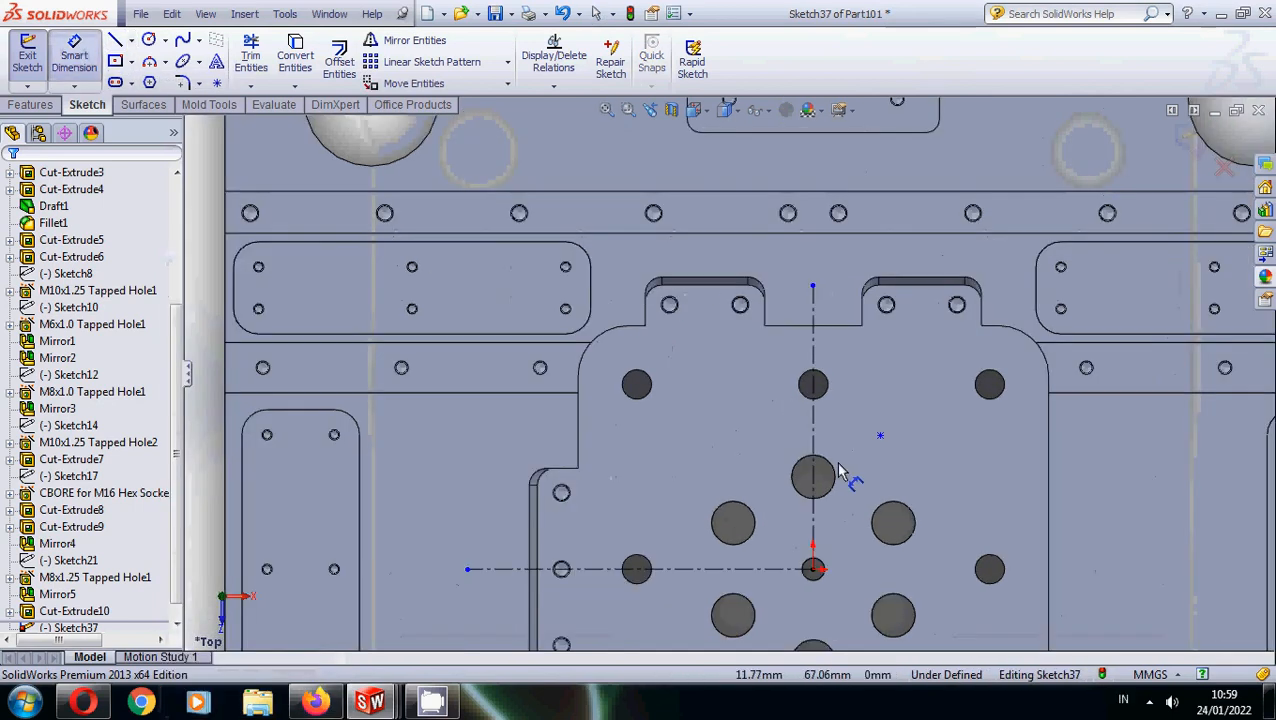
click(818, 433)
click(880, 435)
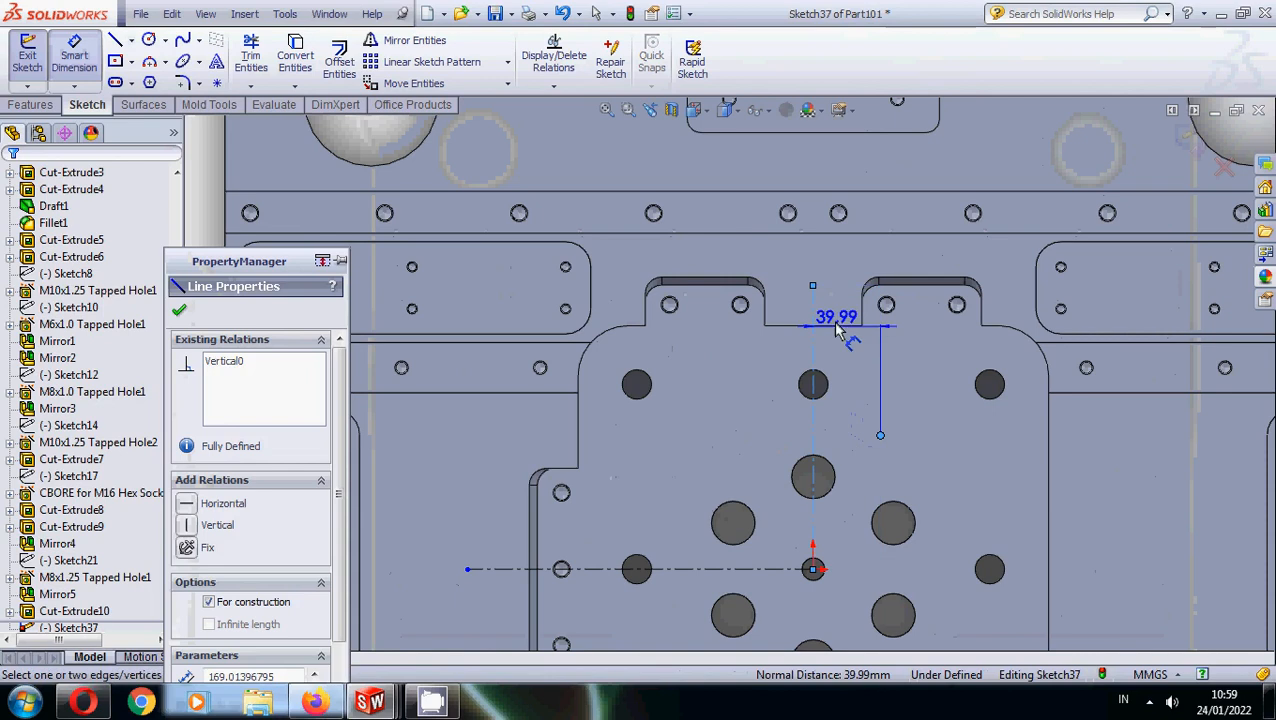
click(835, 320)
text(25)
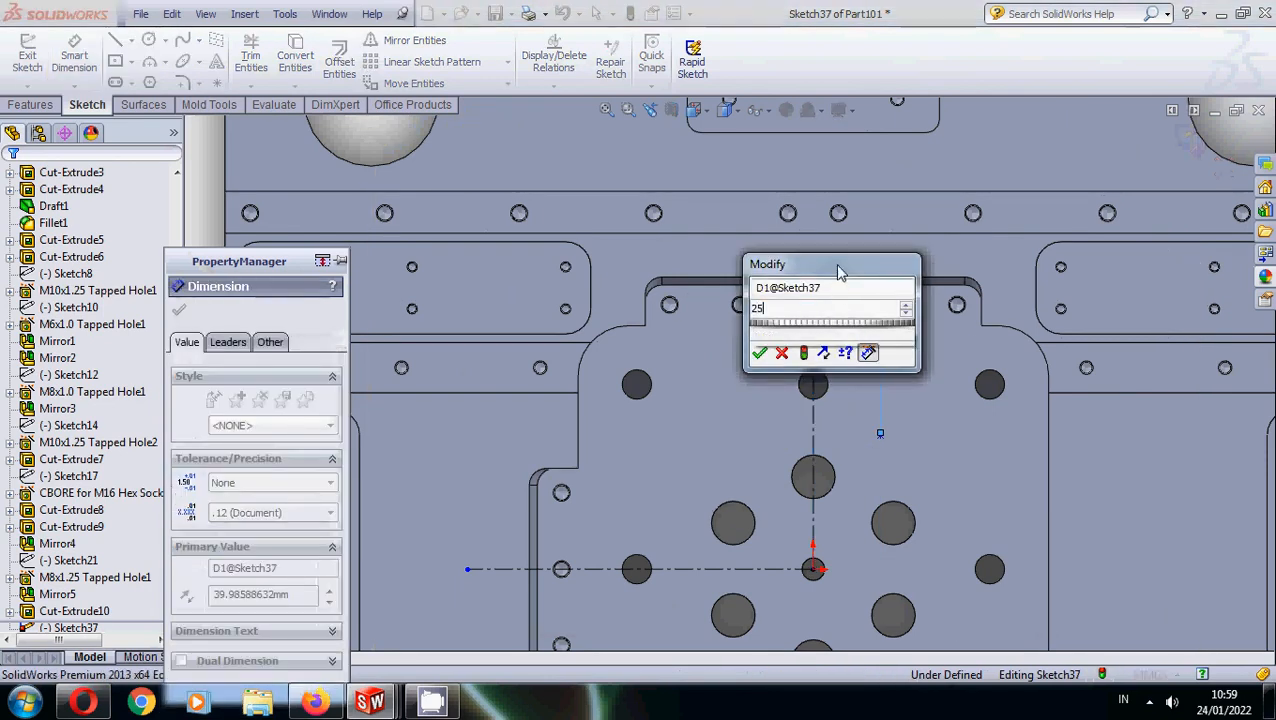
click(762, 354)
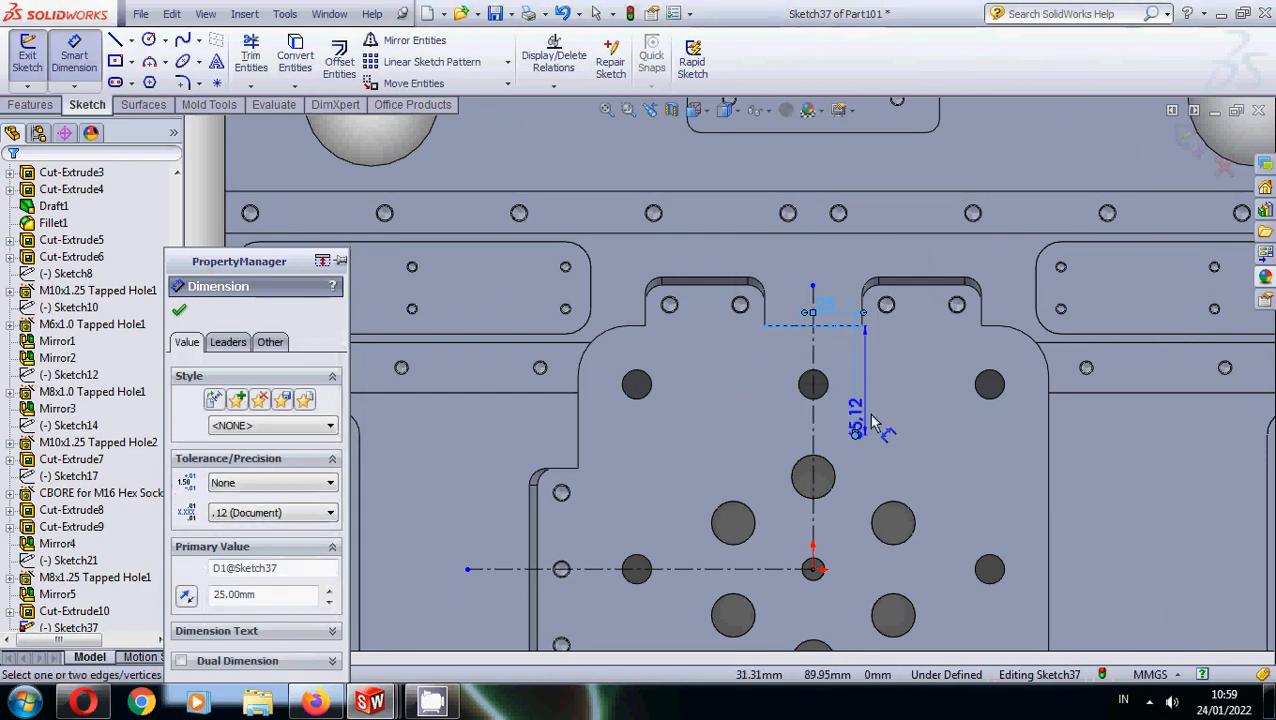
Dimension the same point 50 mm below the pocket's upper edge between the two notches.
click(855, 436)
click(880, 345)
text(50)
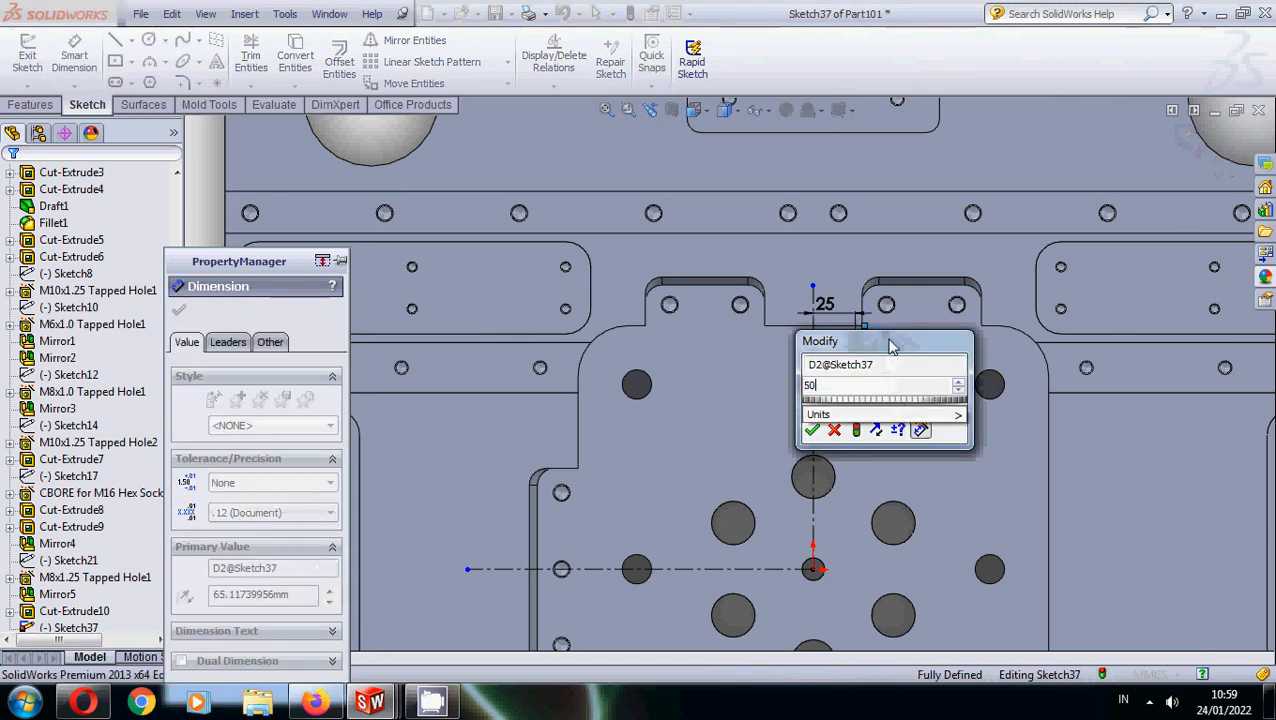
click(811, 429)
click(179, 309)
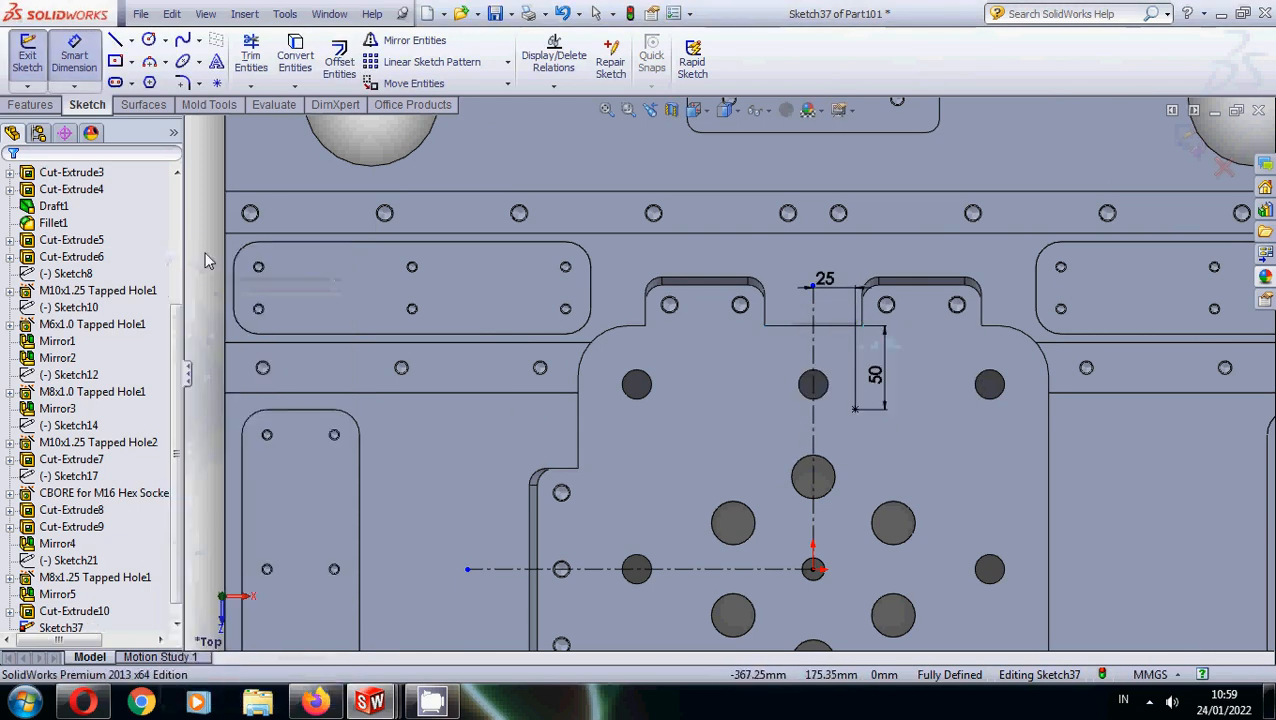
Place a second point directly below the first one and dimension their vertical spacing as 35 mm.
click(217, 82)
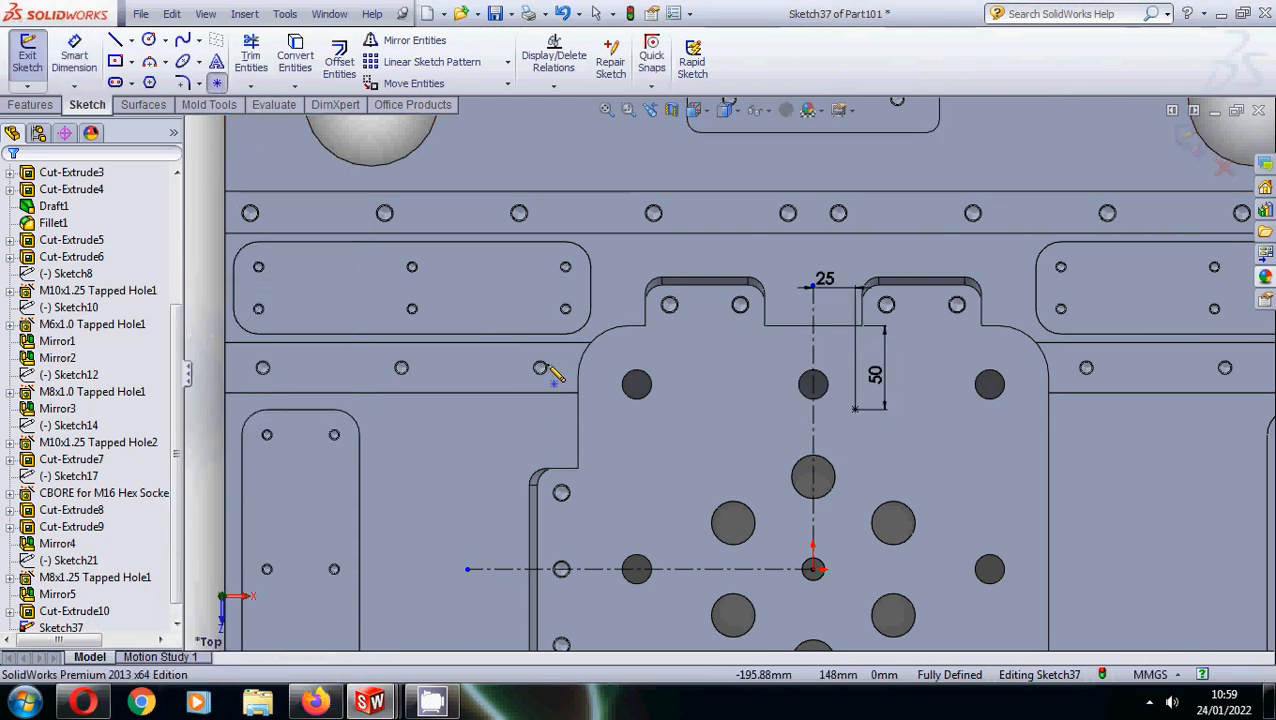
click(856, 459)
click(70, 51)
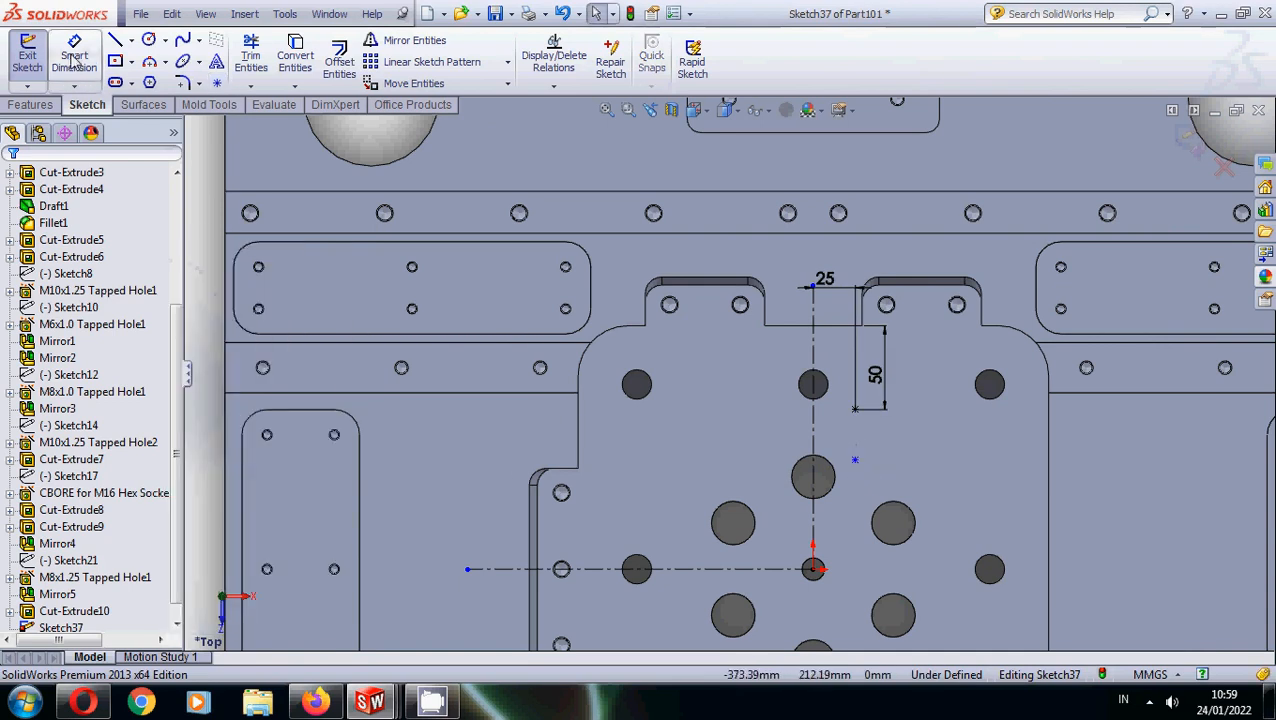
click(855, 411)
click(855, 460)
click(890, 447)
text(35)
click(816, 479)
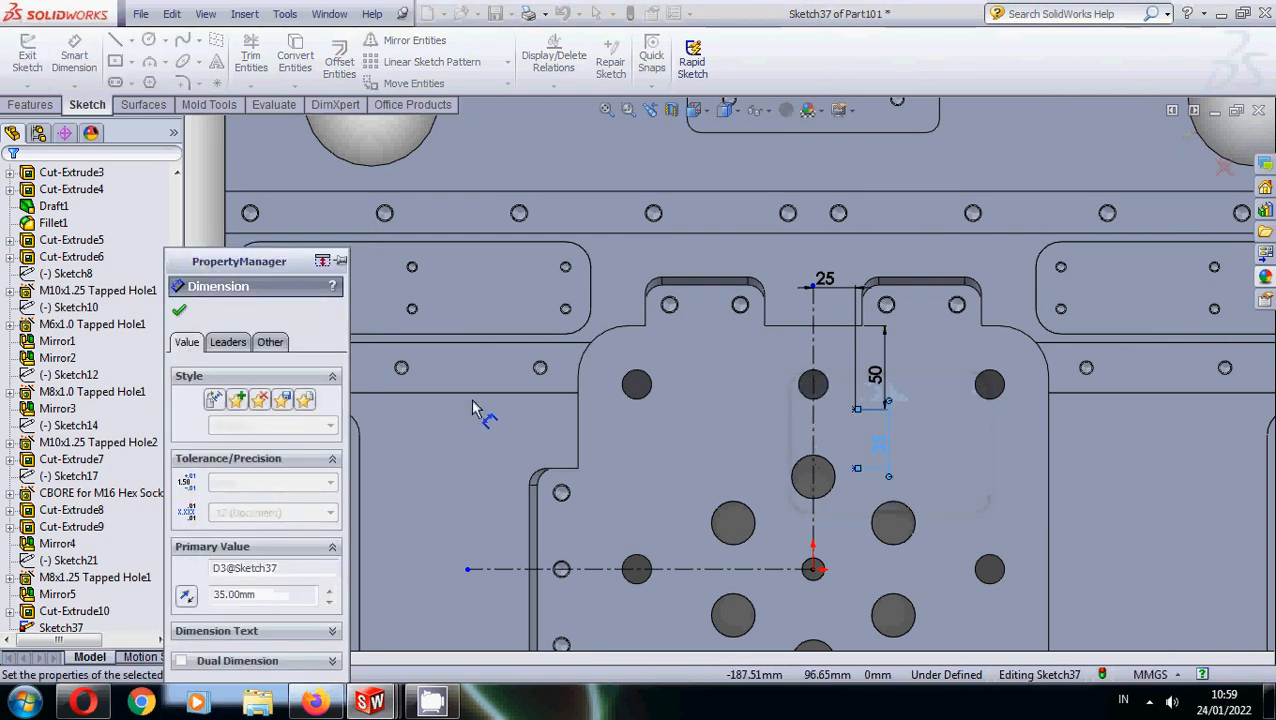
click(179, 310)
Place a point level with the origin on its right side and dimension it 40 mm from the origin.
click(217, 82)
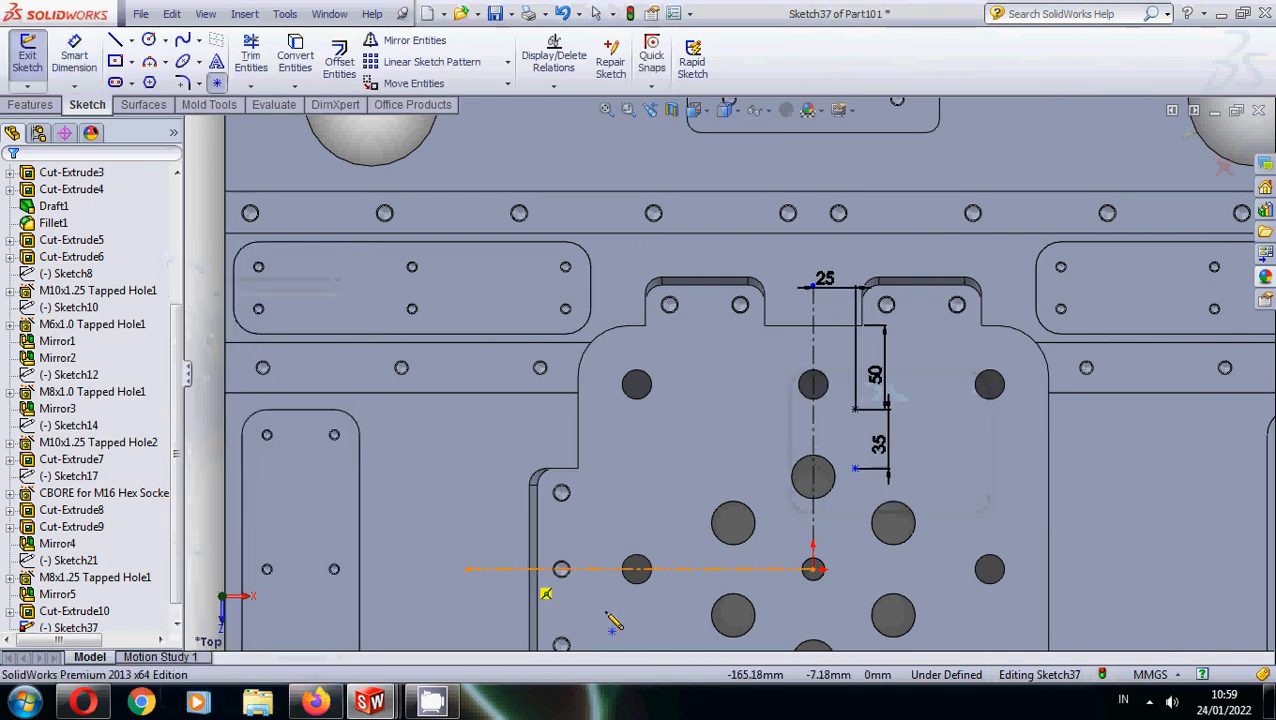
click(813, 569)
click(865, 571)
click(76, 55)
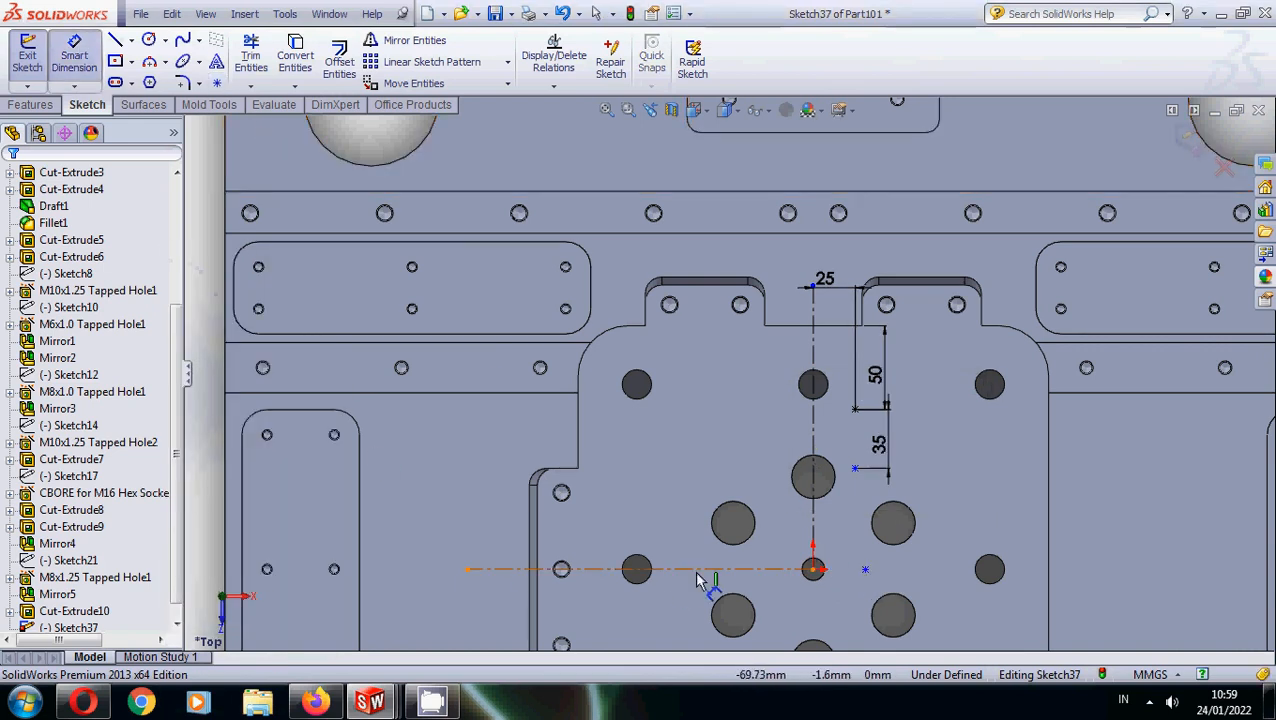
click(813, 569)
click(865, 571)
click(855, 612)
text(40)
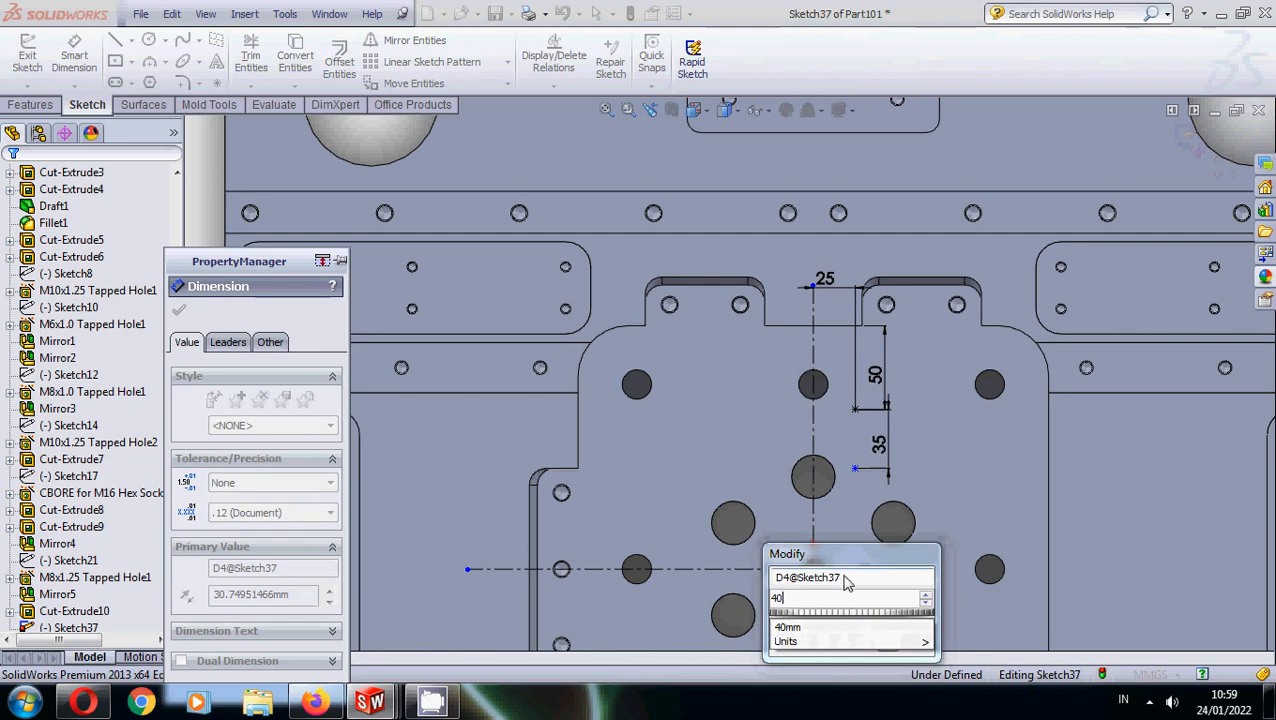
click(781, 643)
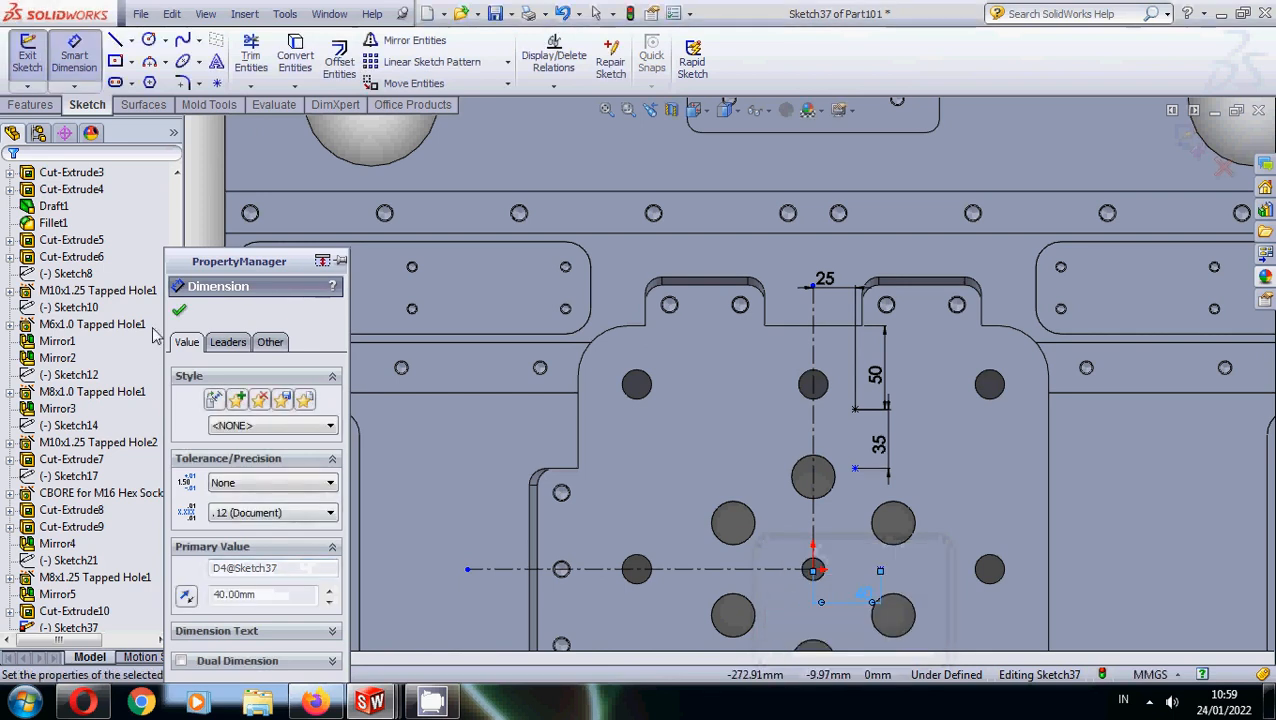
click(179, 313)
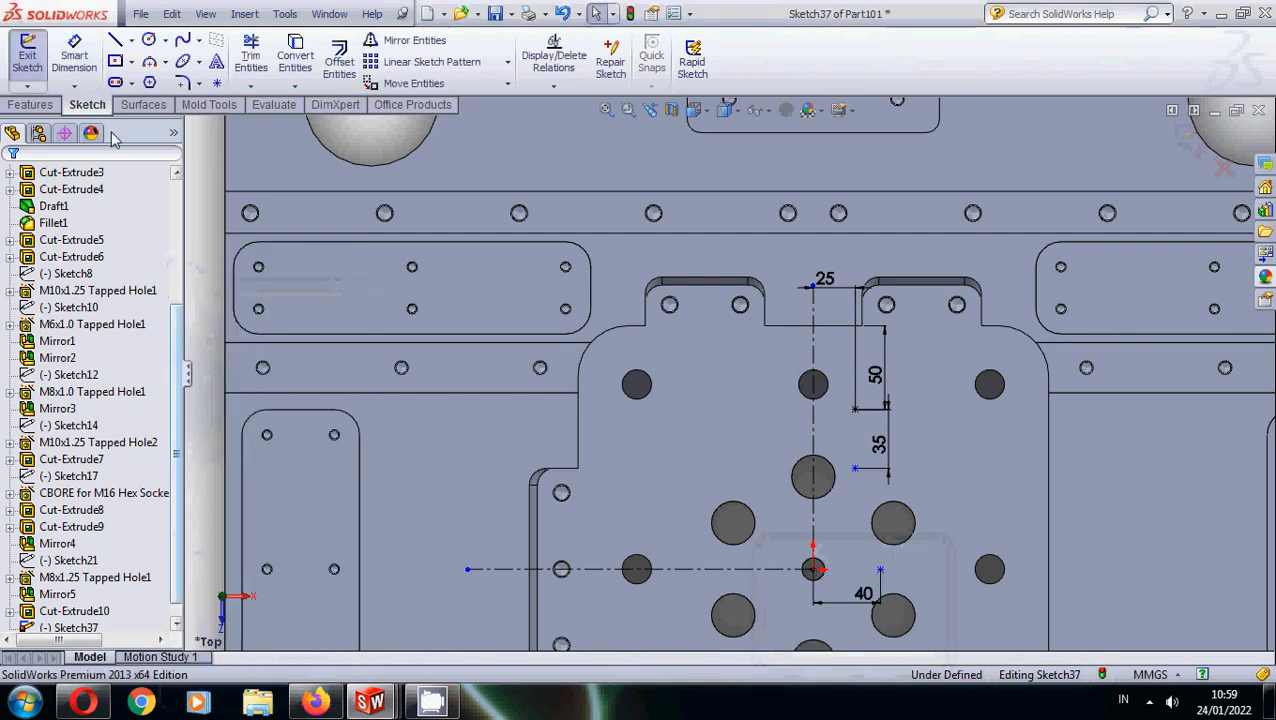
Add two more points, one level with and right of the second point, the other right of the point beside the origin.
click(216, 84)
click(927, 468)
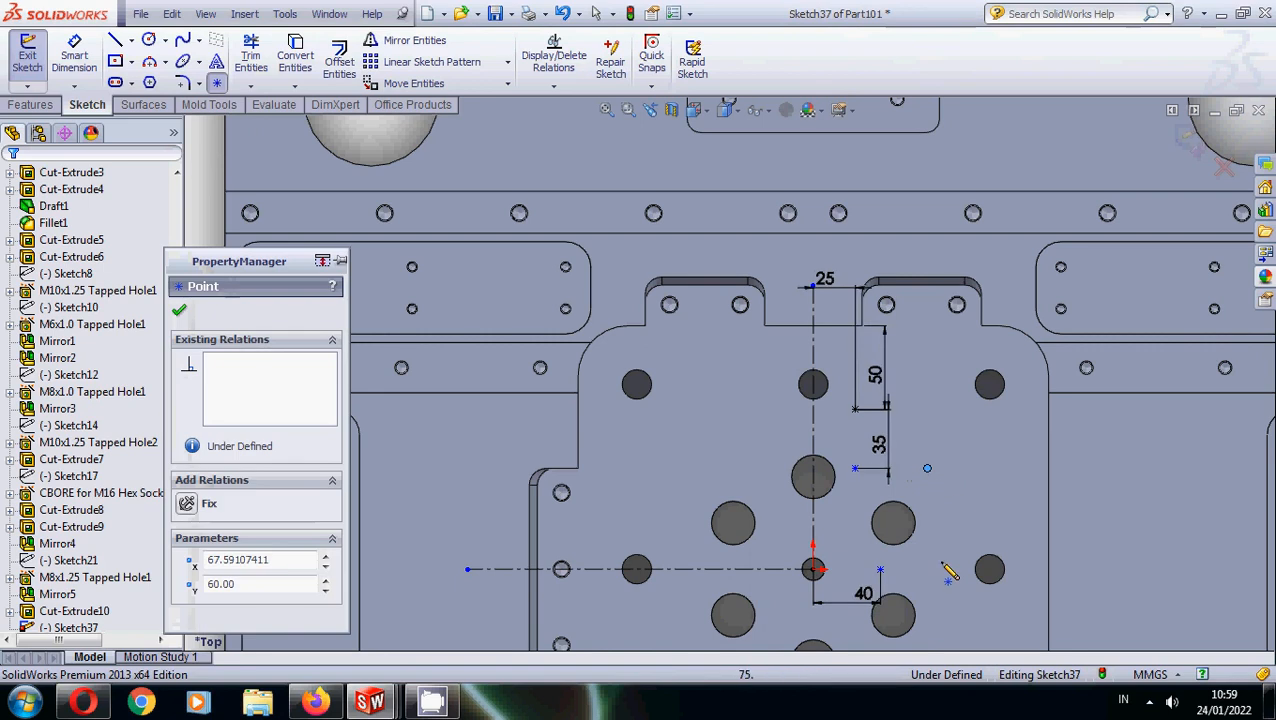
click(951, 569)
Dimension the horizontal spacing between the two points in the row above the origin as 38 mm.
click(74, 55)
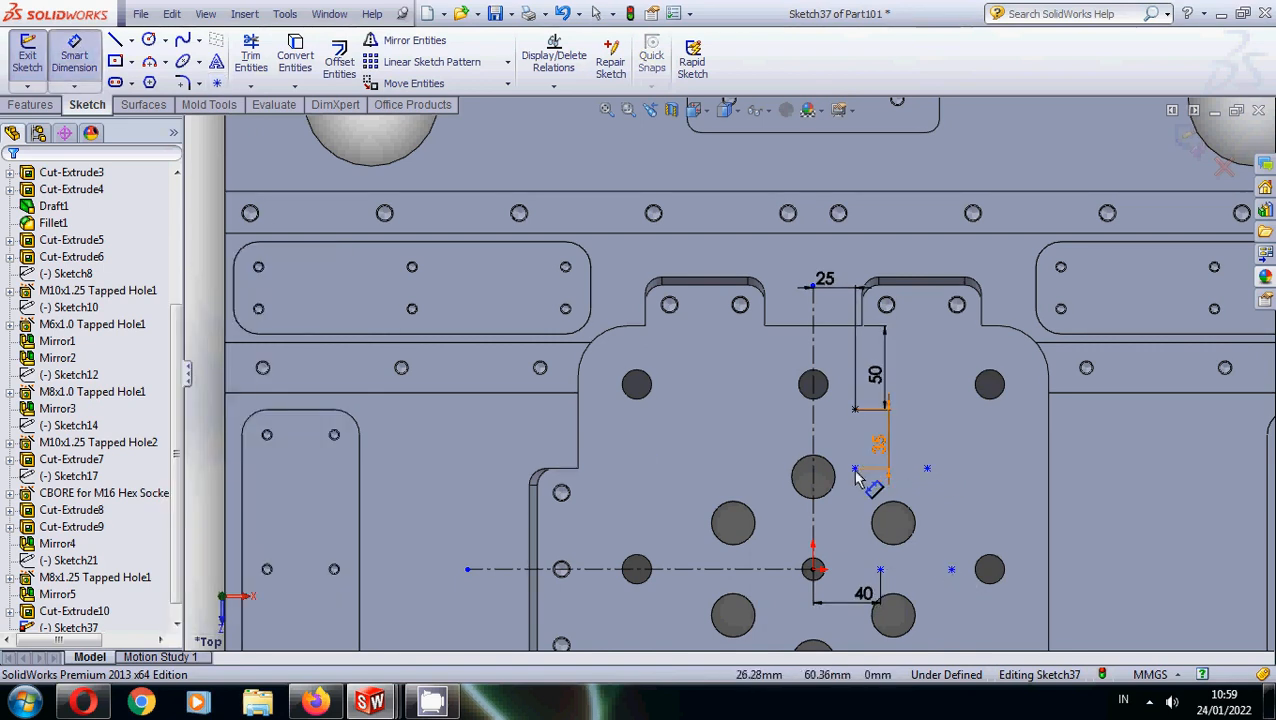
click(927, 468)
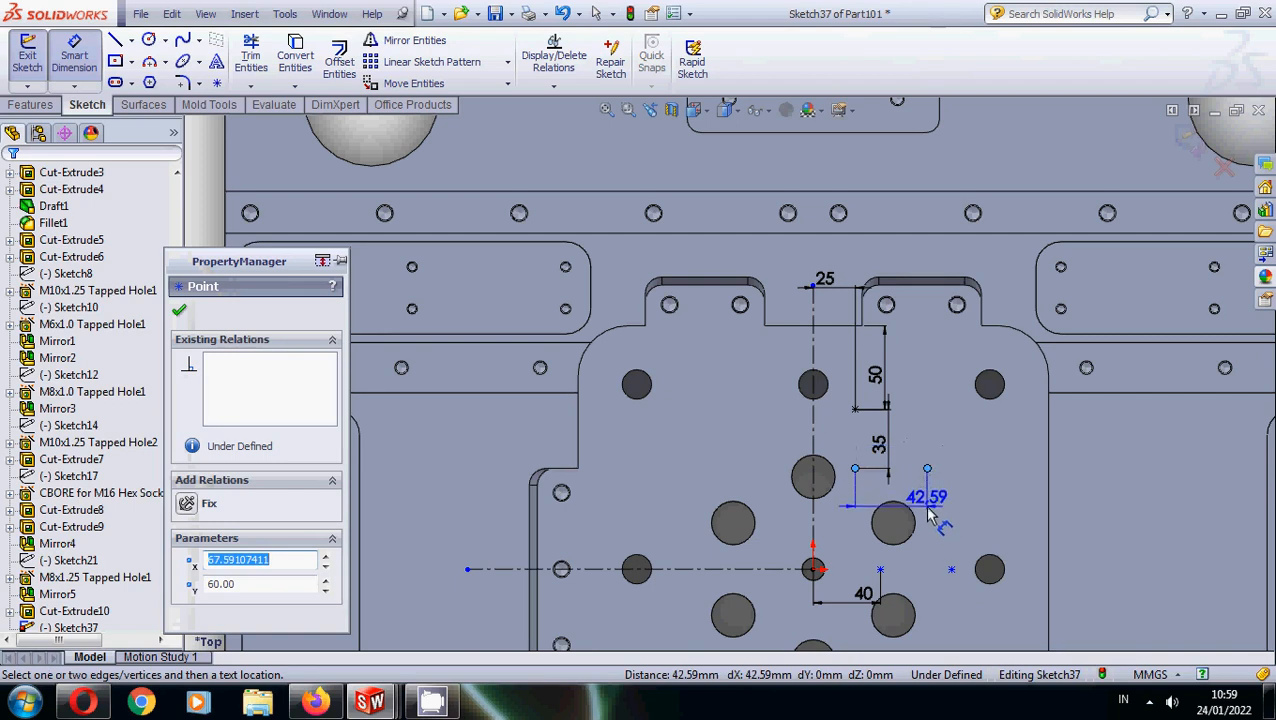
click(929, 518)
text(38)
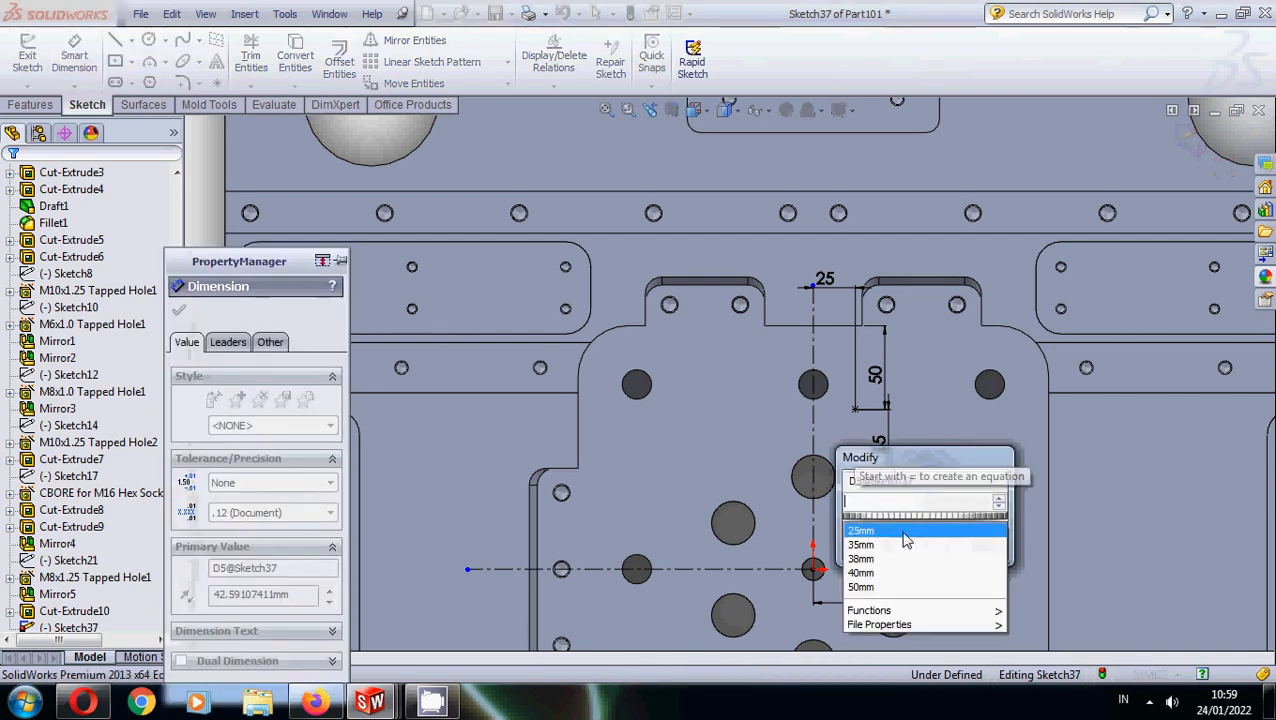
key(Return)
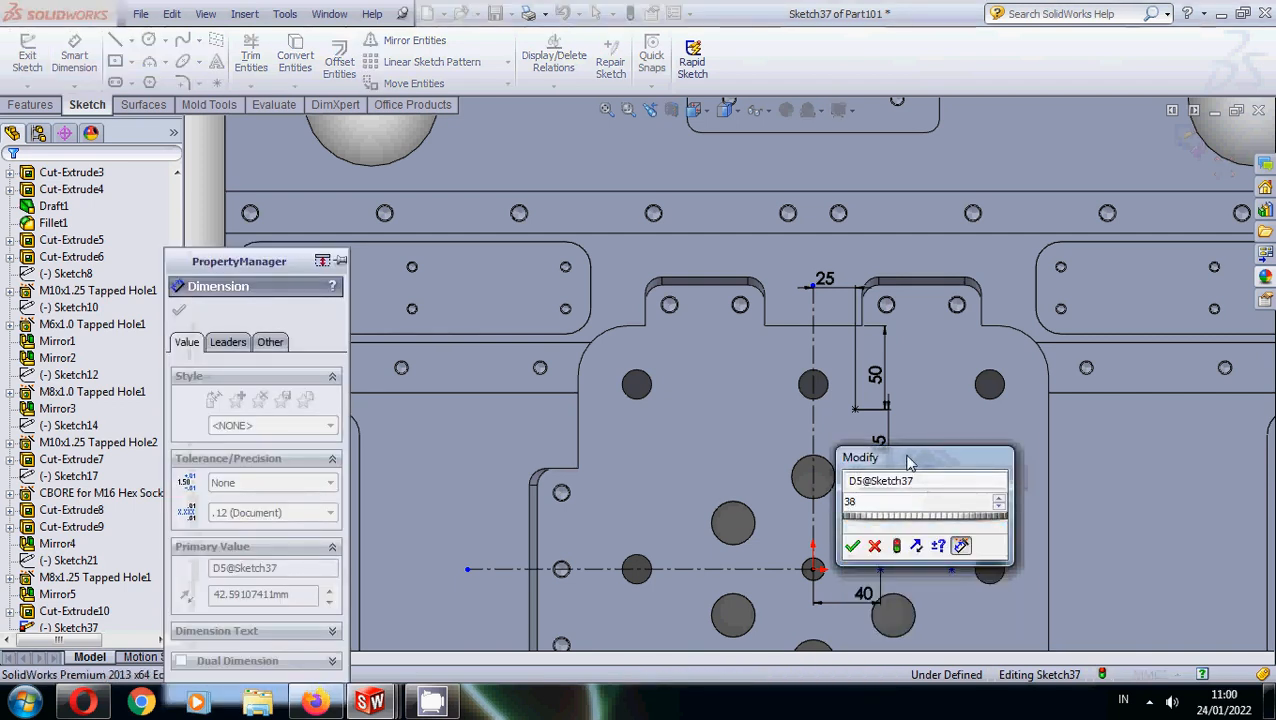
click(852, 541)
Dimension the horizontal spacing between the two points level with the origin as 40 mm.
click(882, 578)
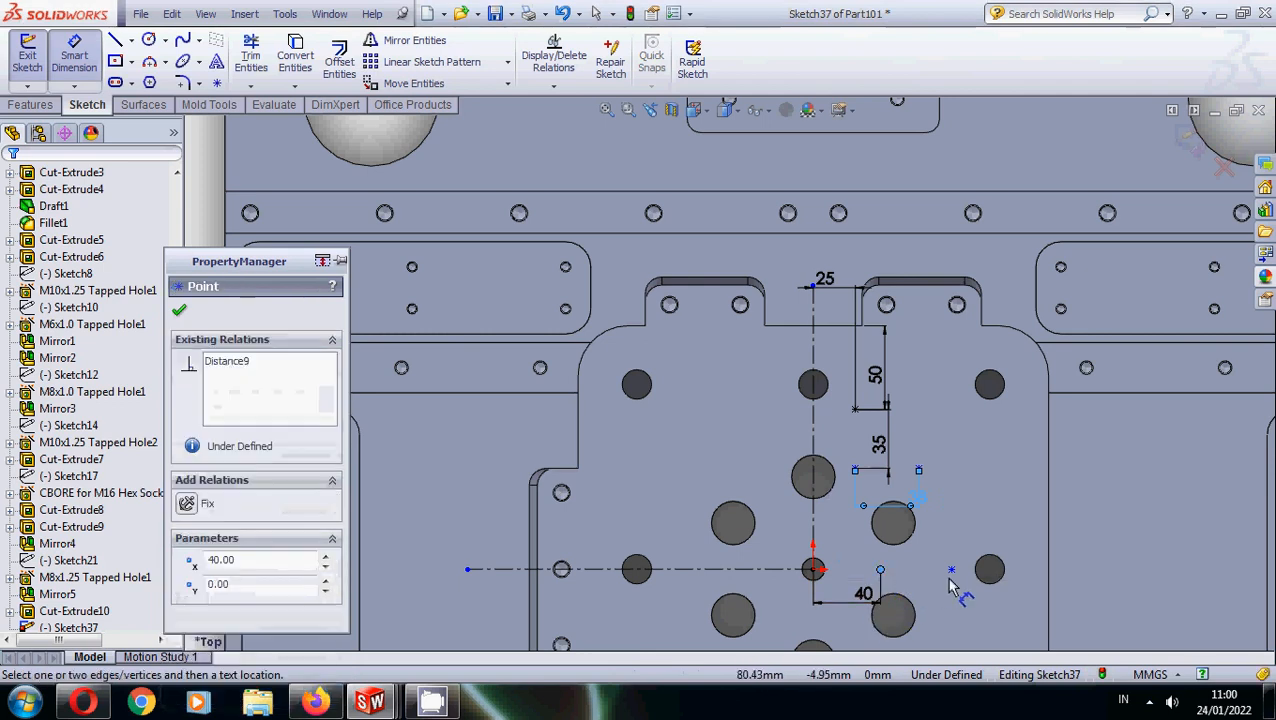
click(951, 571)
click(947, 604)
text(4)
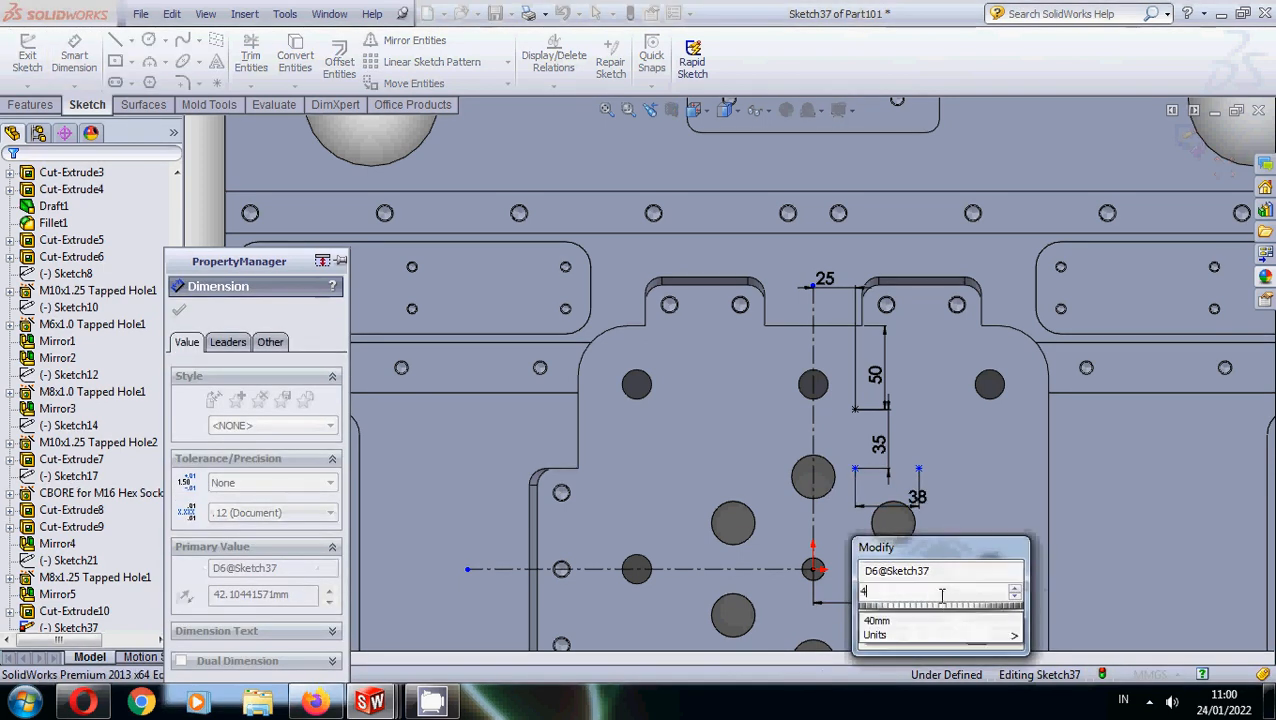
text(0)
click(869, 637)
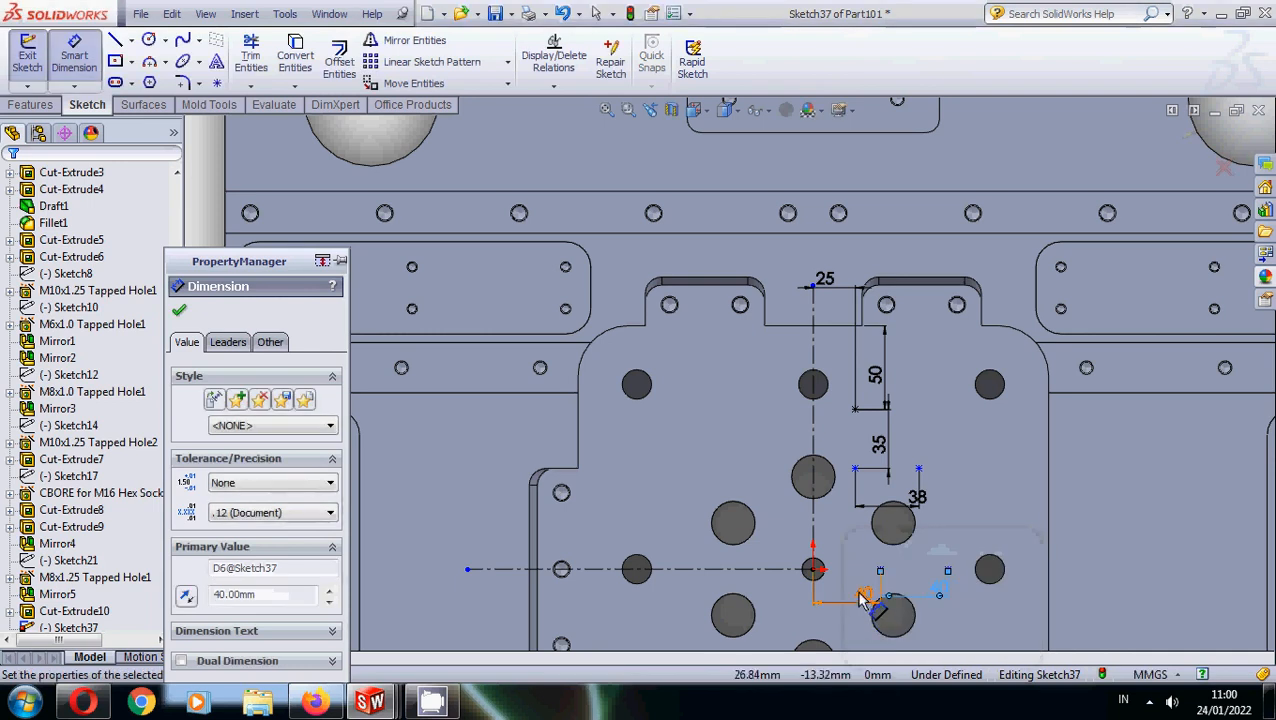
Set the distance from the origin to the nearest point in its row to 30 mm.
click(860, 597)
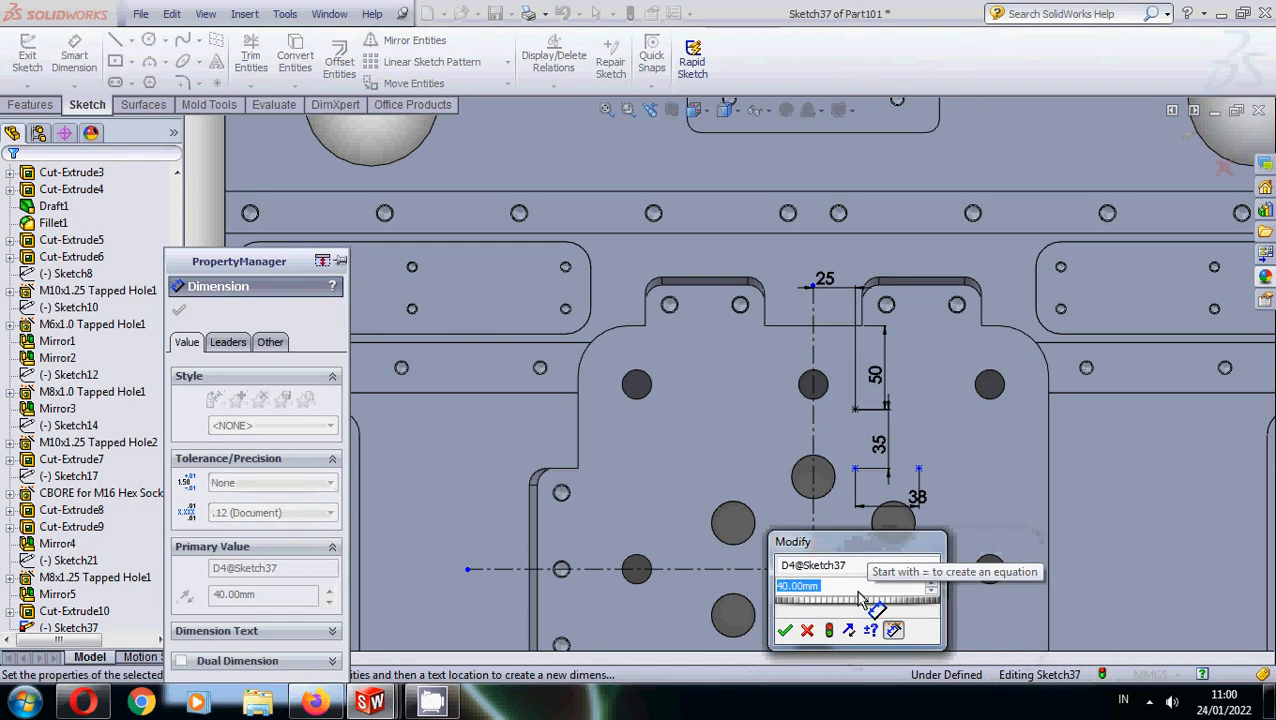
text(30)
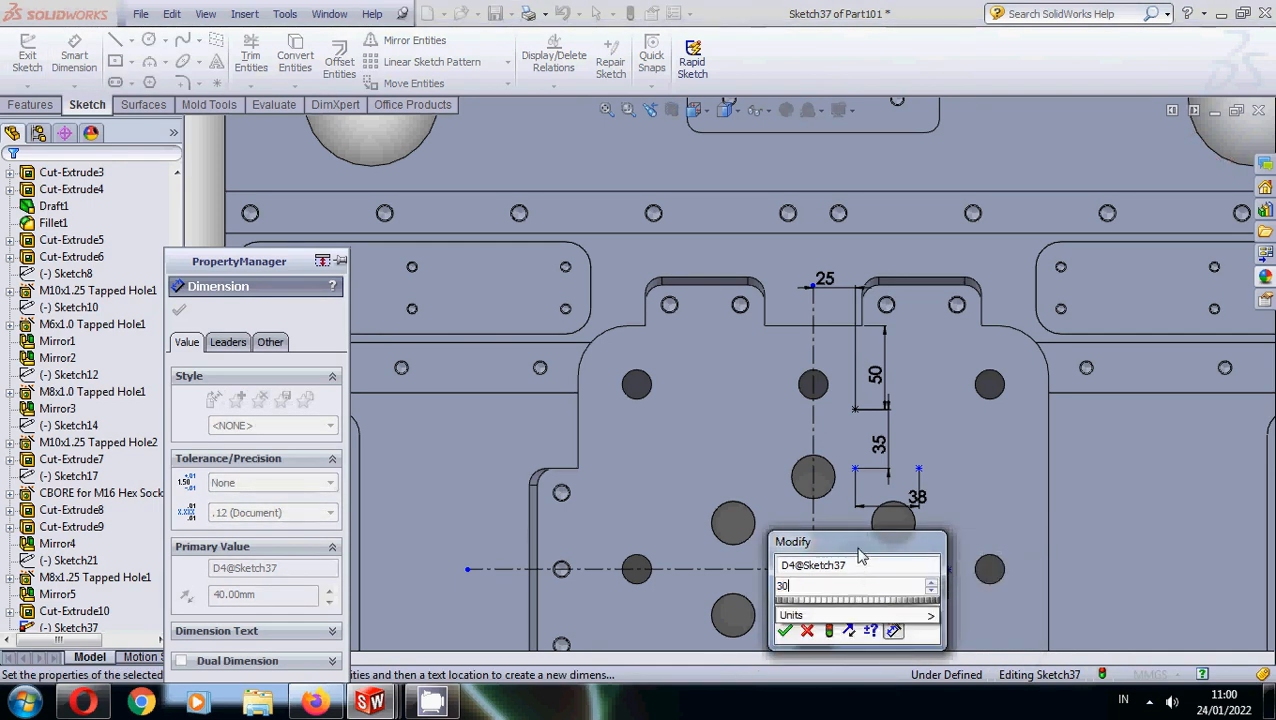
click(785, 630)
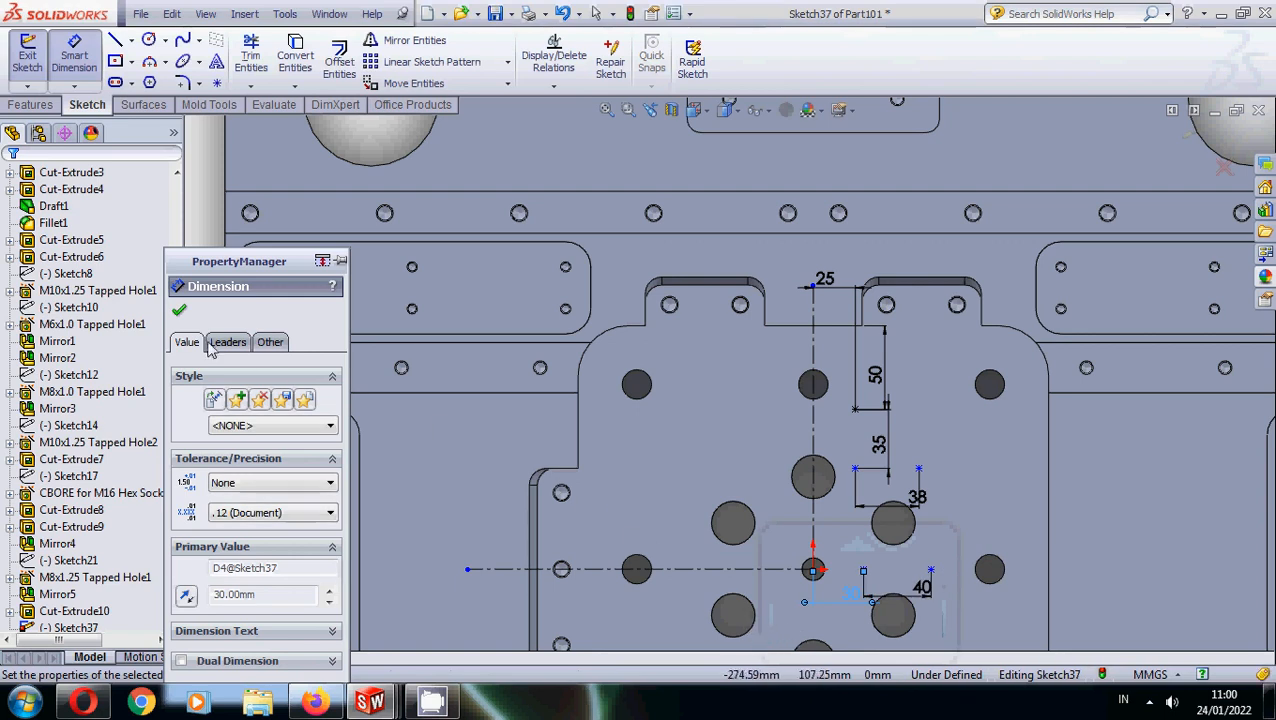
click(179, 314)
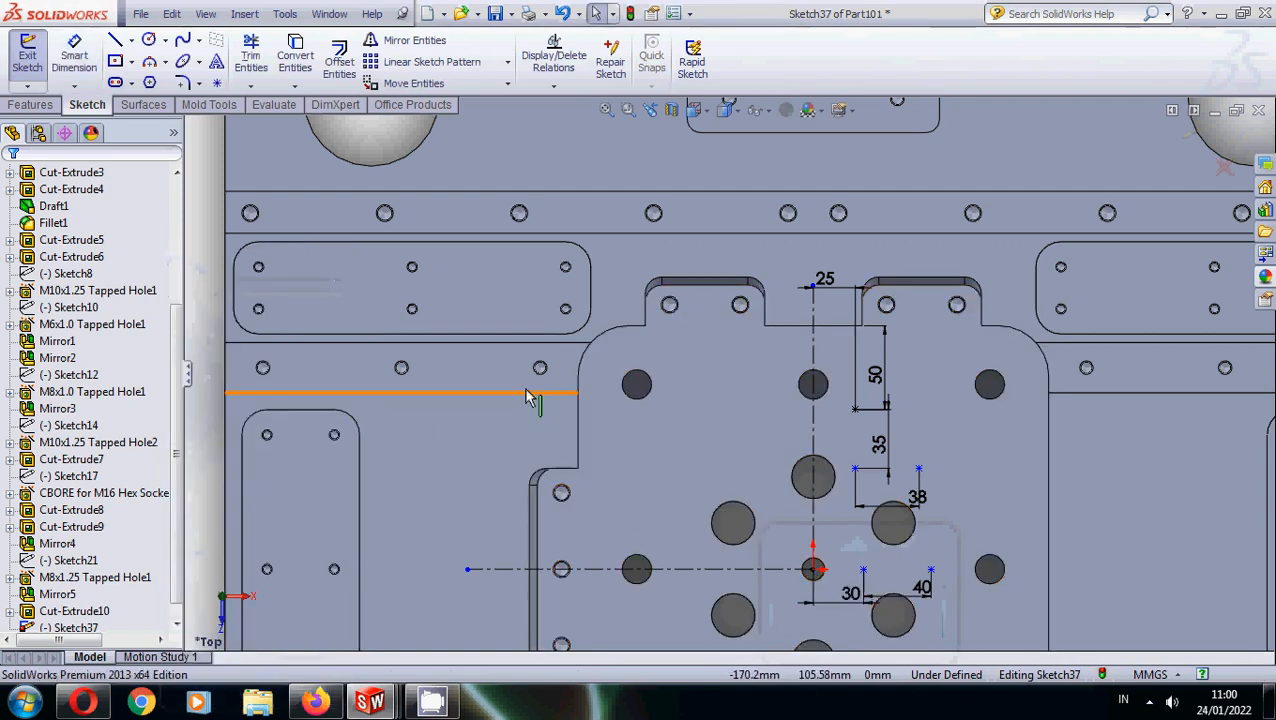
Mirror the three upper points and the vertical centerline about the horizontal centerline, and exit the sketch.
key(z)
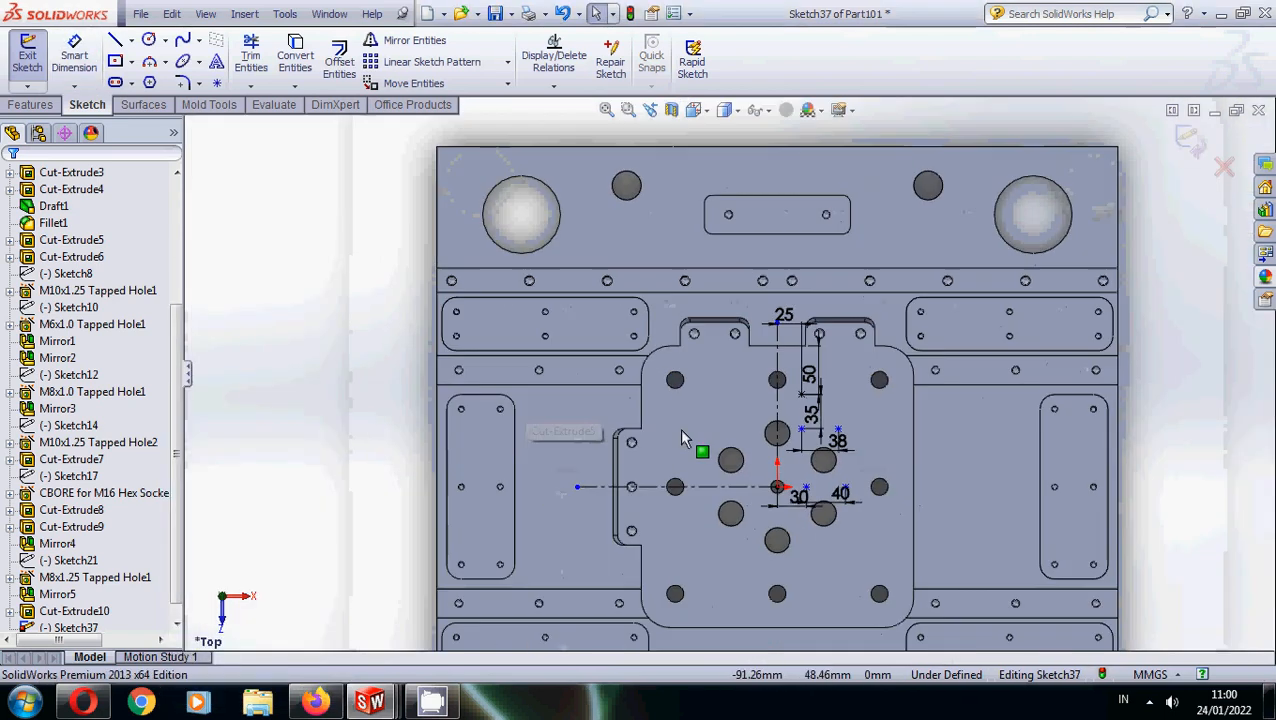
click(410, 40)
drag(812, 402, 766, 350)
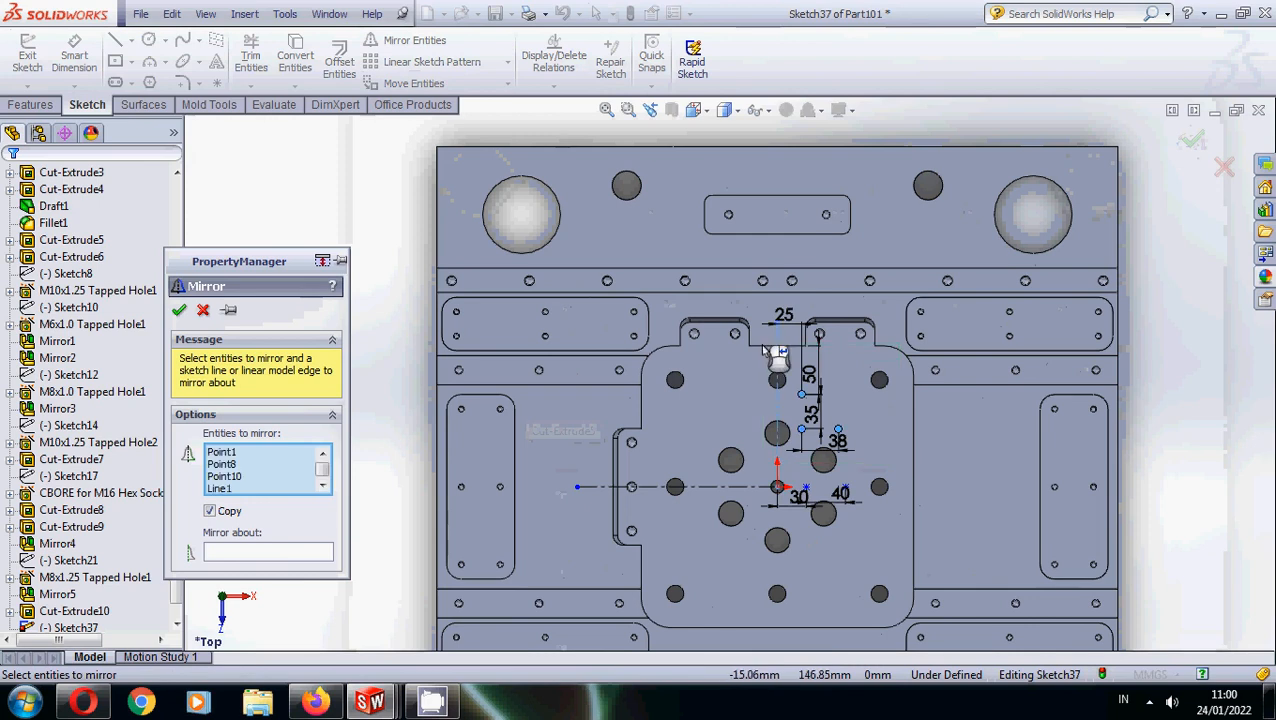
click(287, 552)
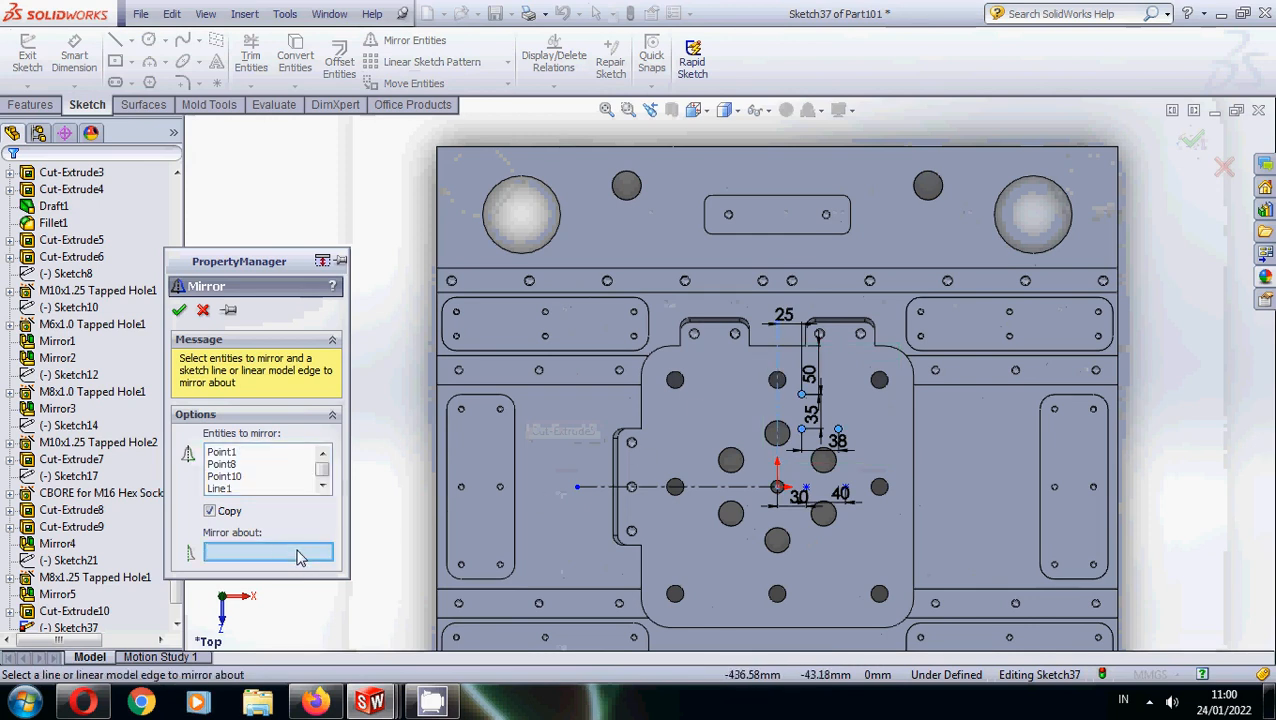
click(706, 490)
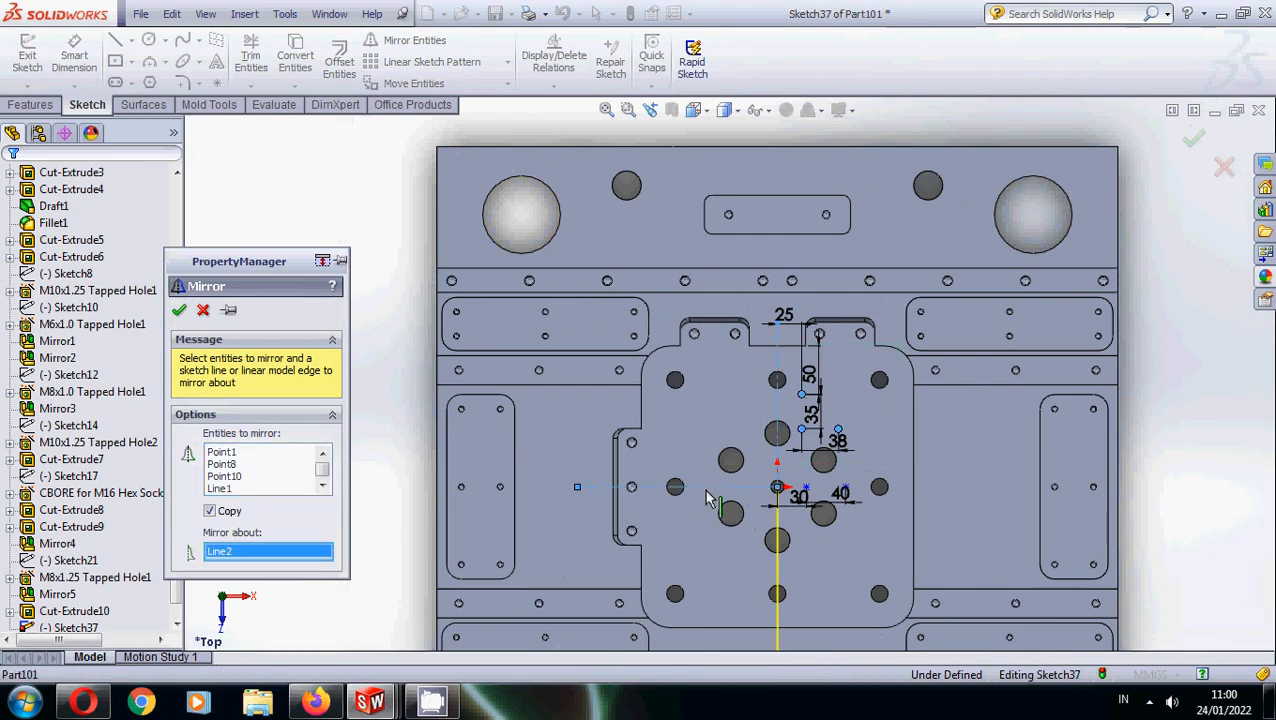
key(Return)
scroll(876, 499, down, 3)
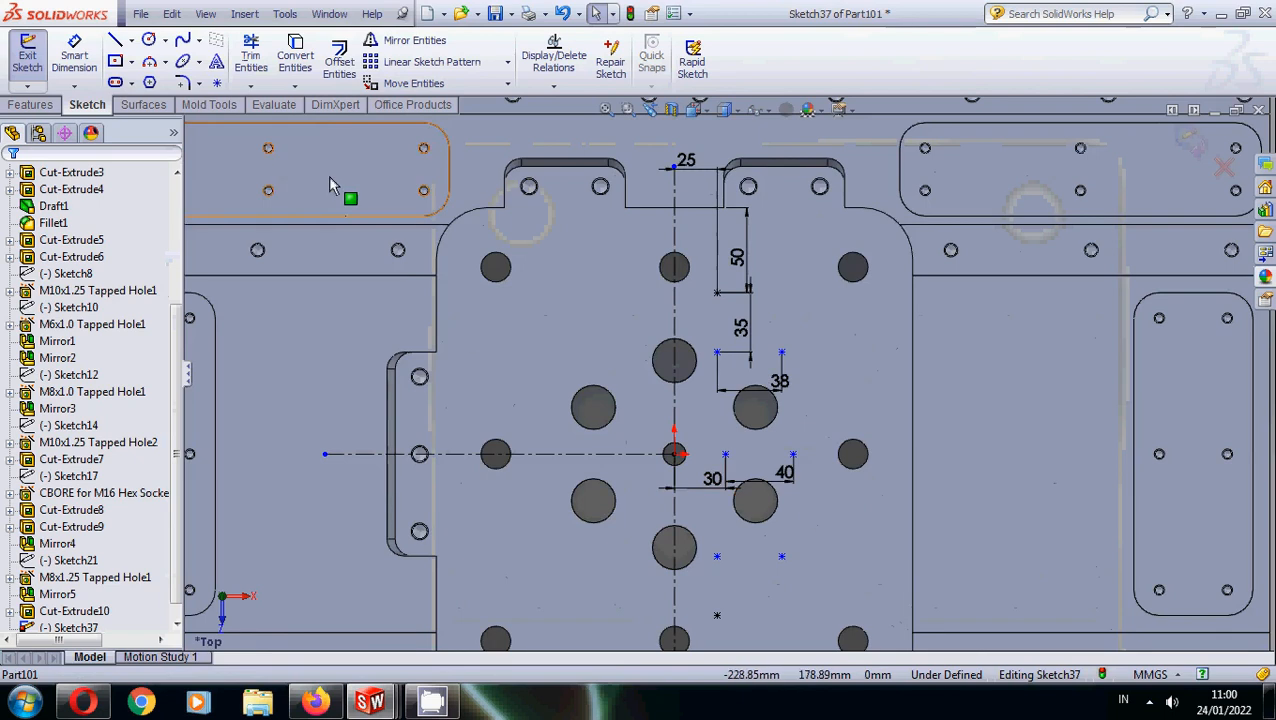
scroll(330, 177, up, 3)
click(1190, 141)
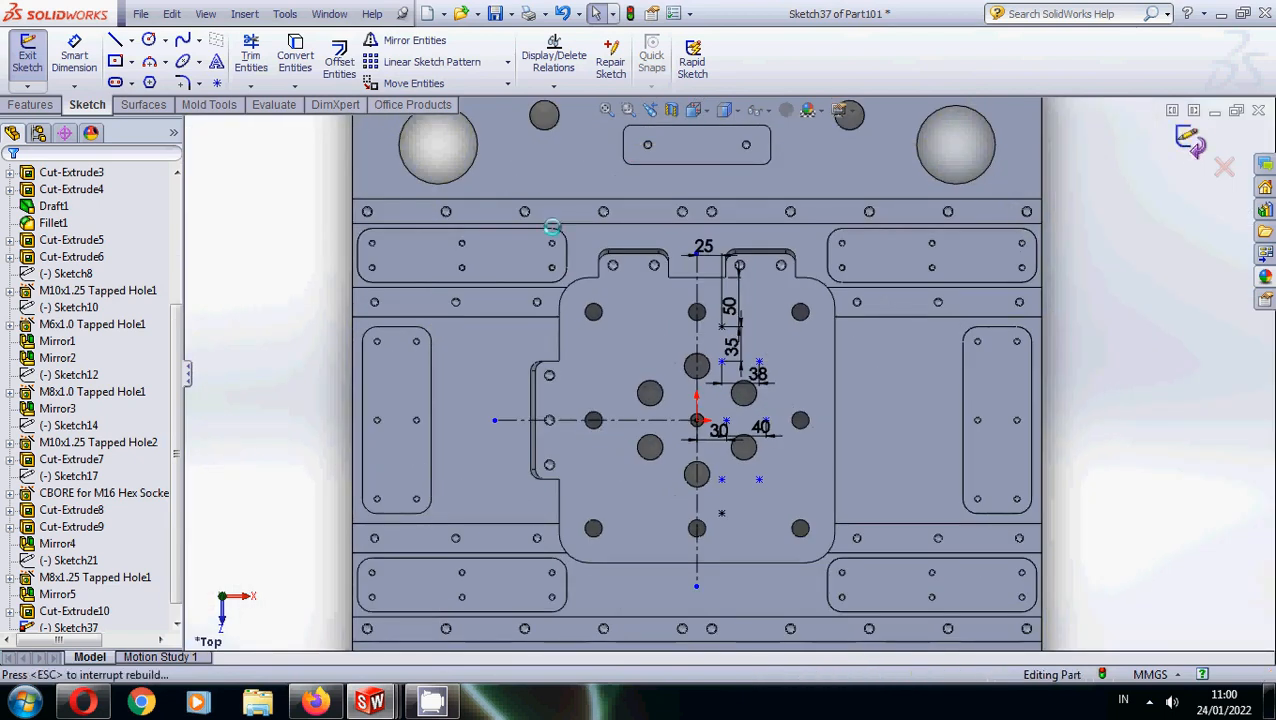
Set up an ISO drill-size hole of Ø10.0 with a 20 mm blind depth, positioned through a 3D sketch.
click(30, 104)
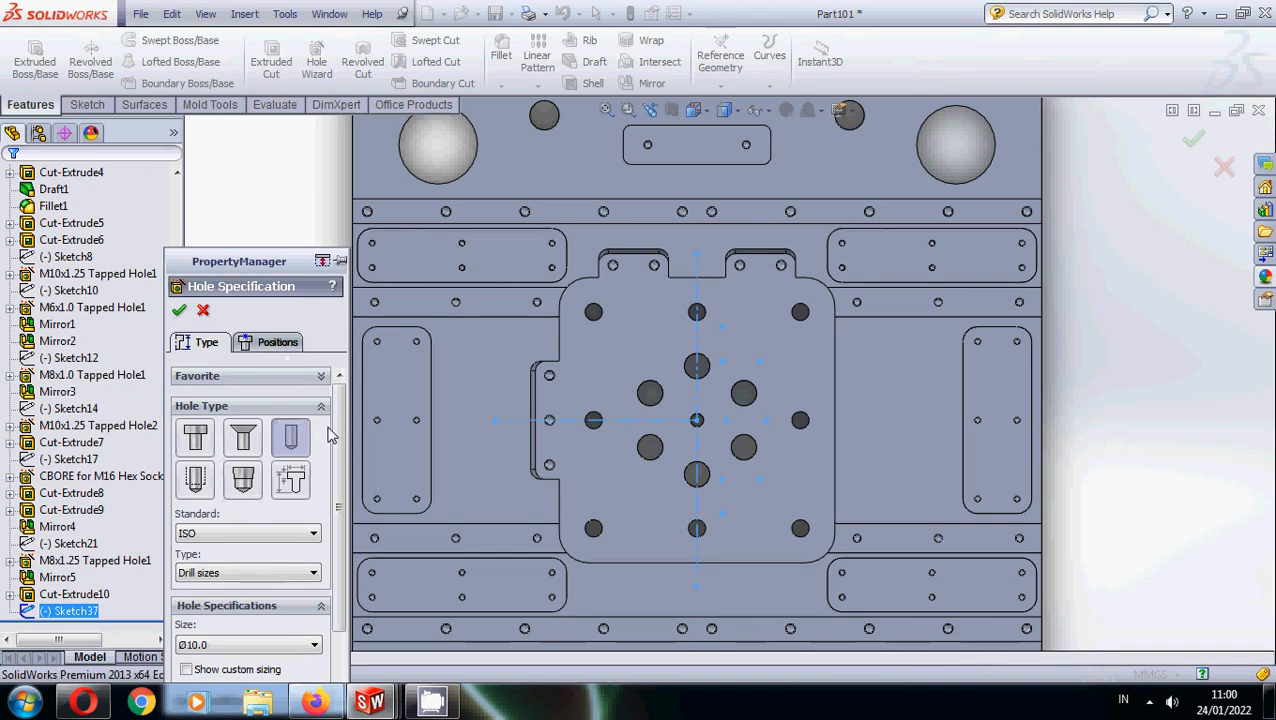
scroll(290, 550, down, 3)
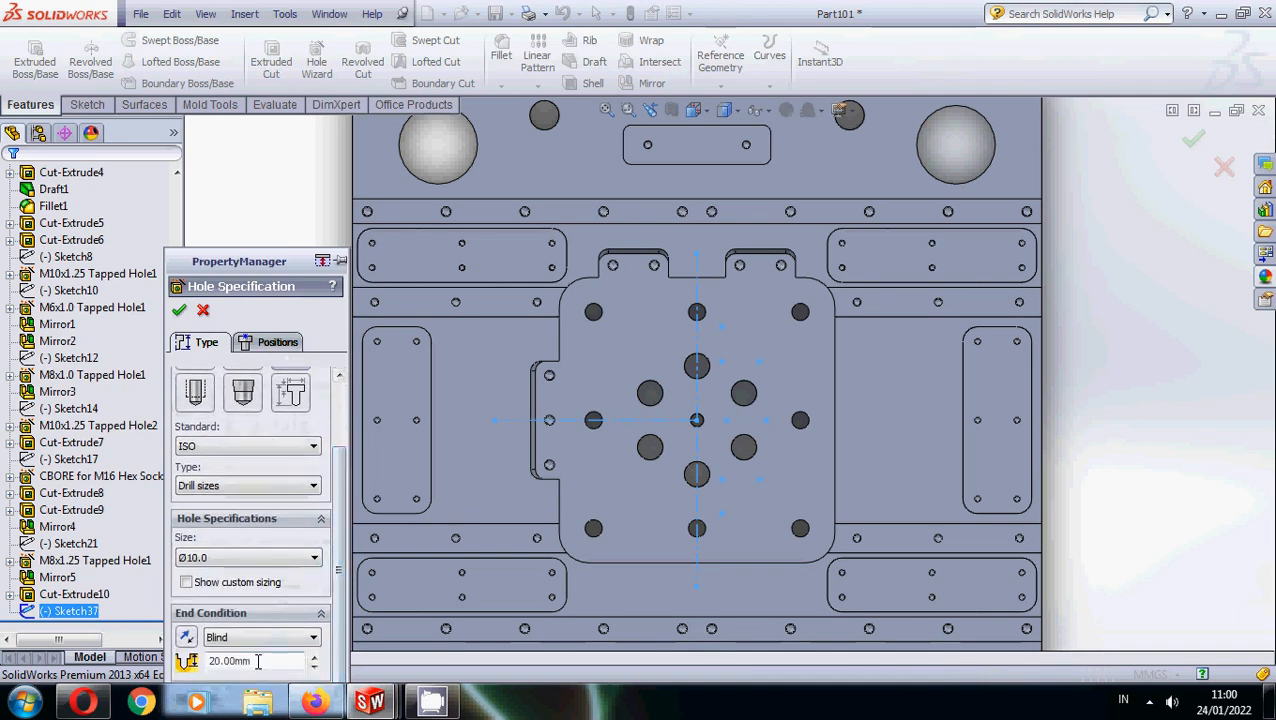
double_click(257, 661)
text(20)
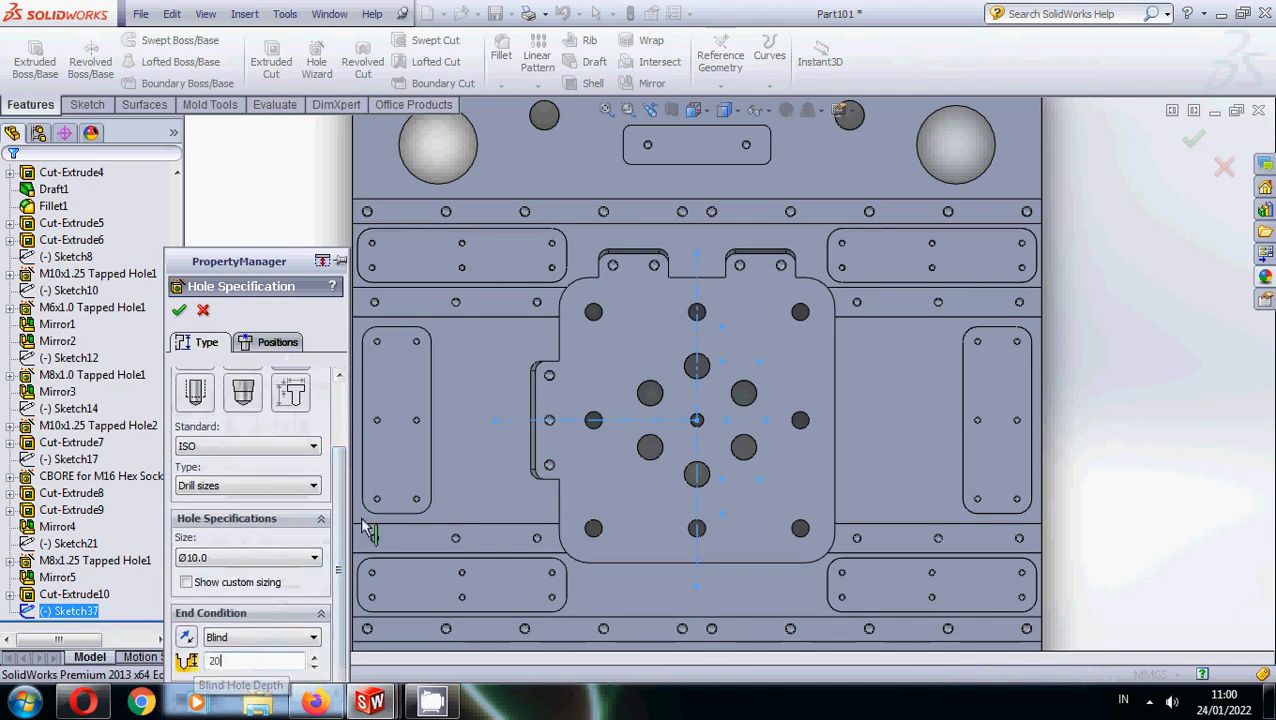
click(272, 344)
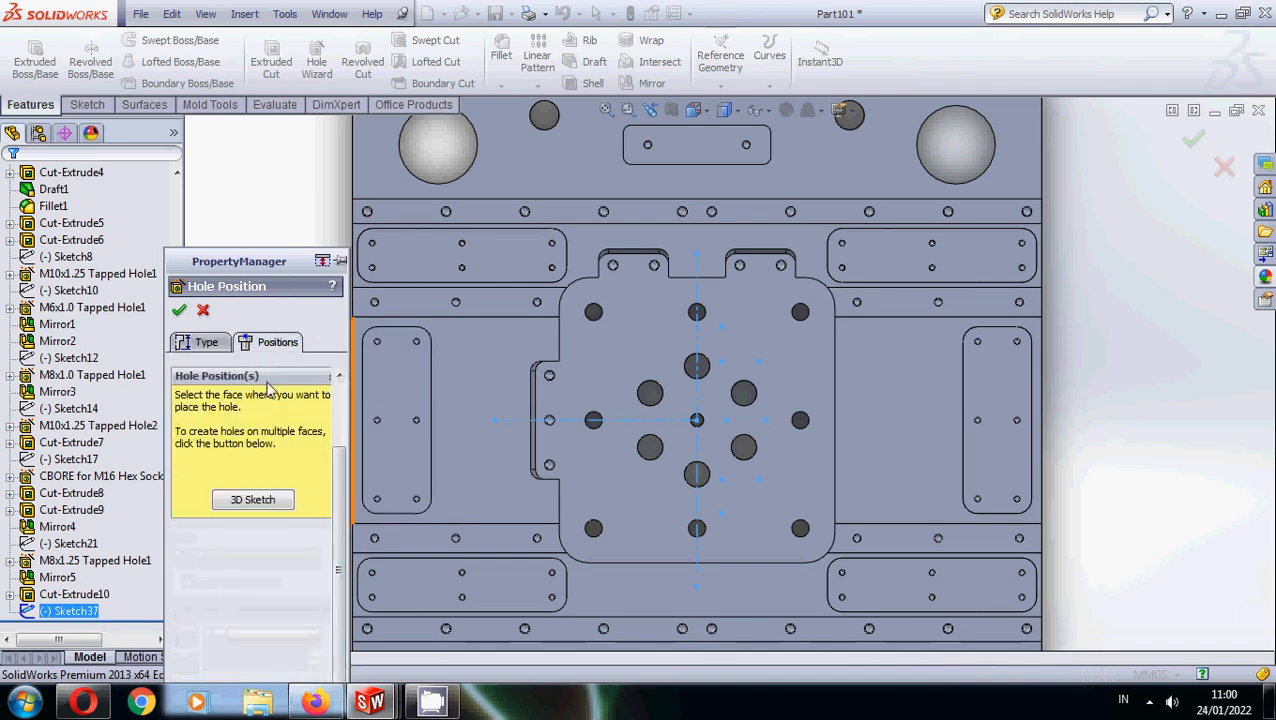
click(266, 501)
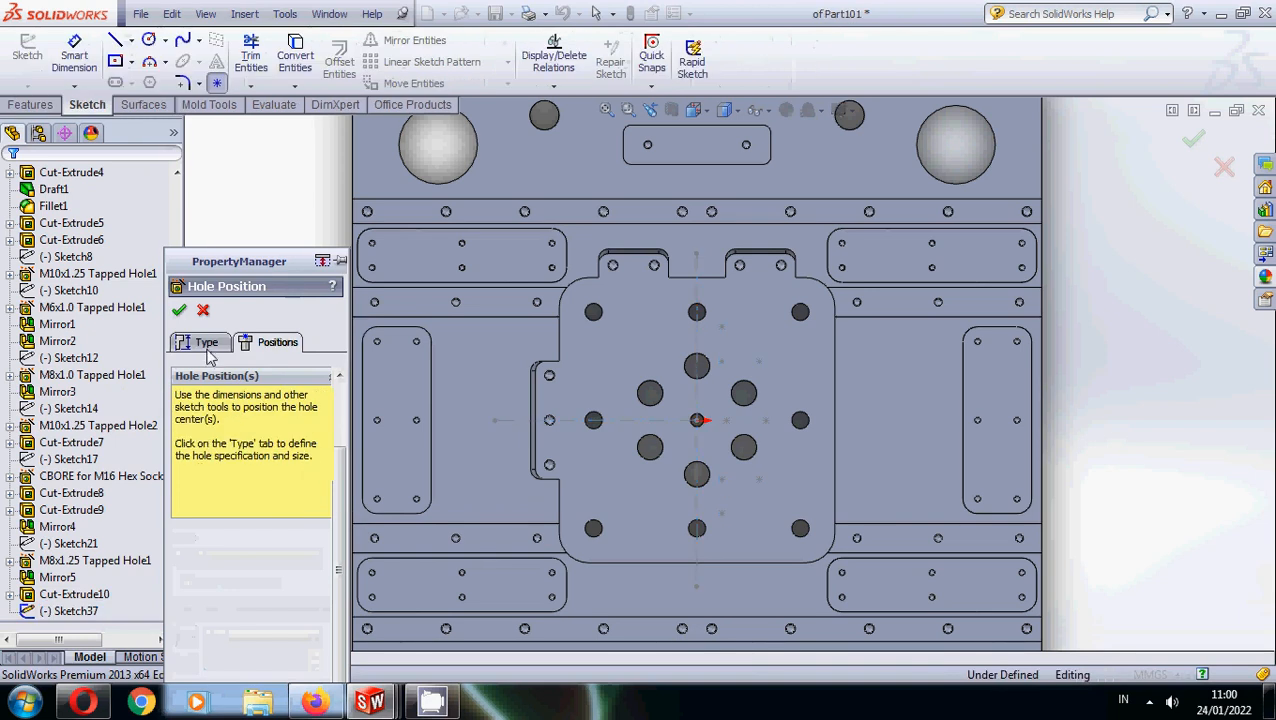
Place hole centres on the outer layout points: the uppermost and lowest ones and the far points of the three rows between.
scroll(746, 350, down, 3)
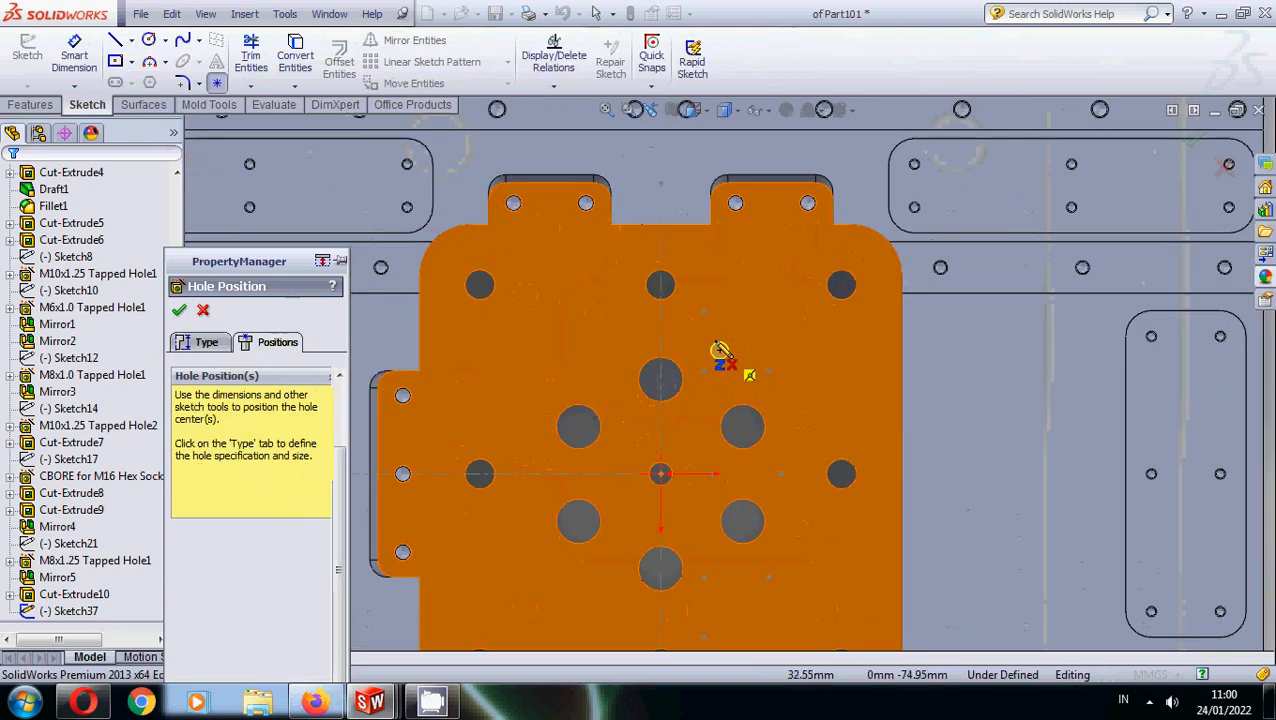
click(703, 310)
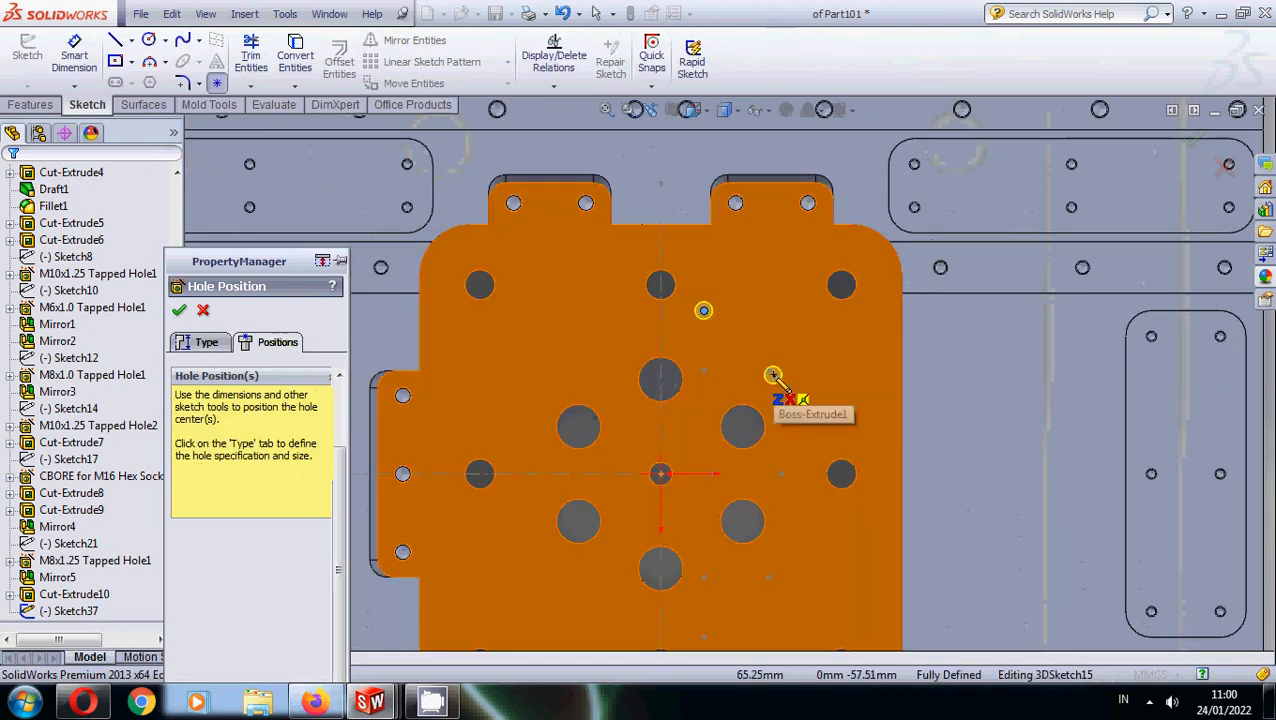
scroll(773, 375, down, 5)
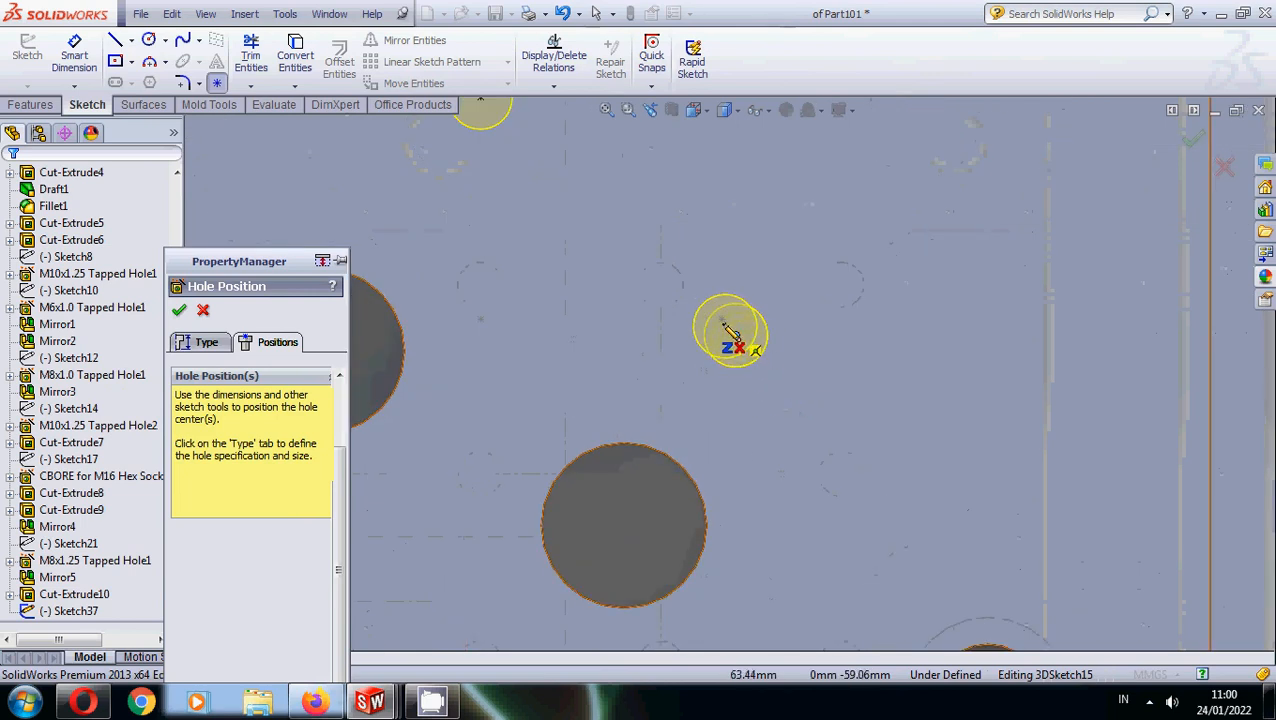
scroll(722, 320, up, 5)
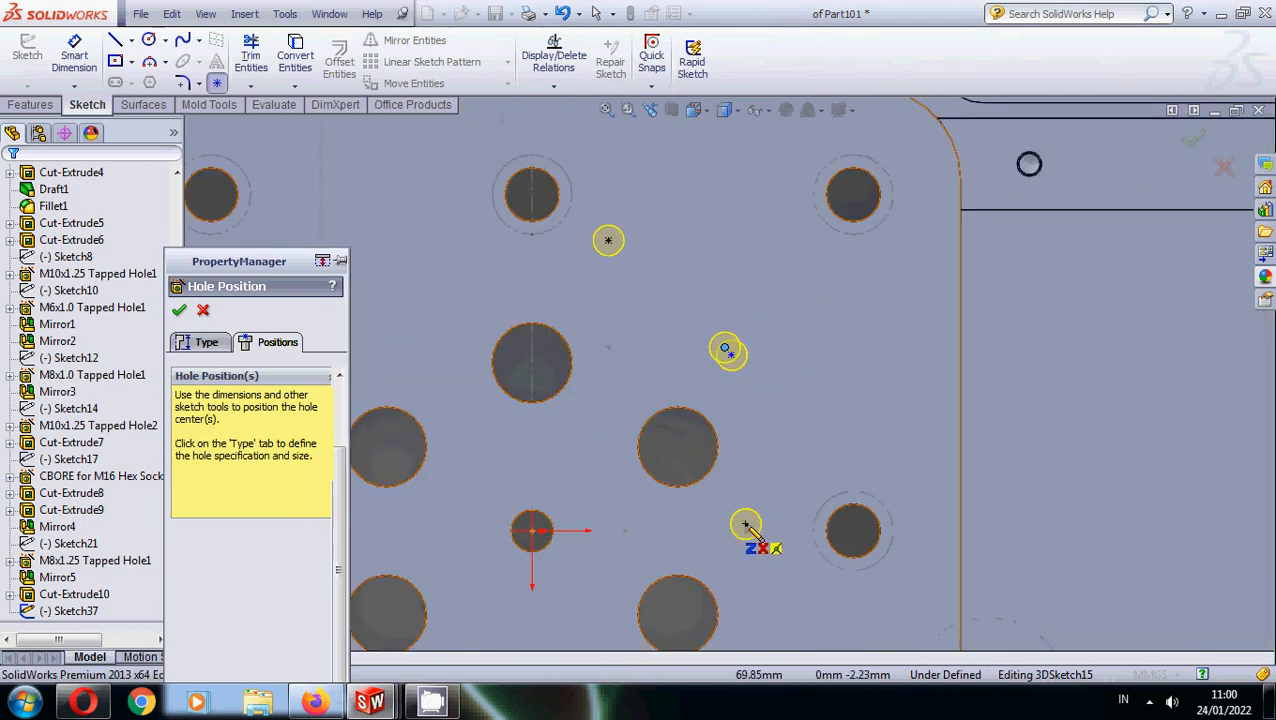
scroll(746, 531, up, 5)
scroll(760, 580, down, 5)
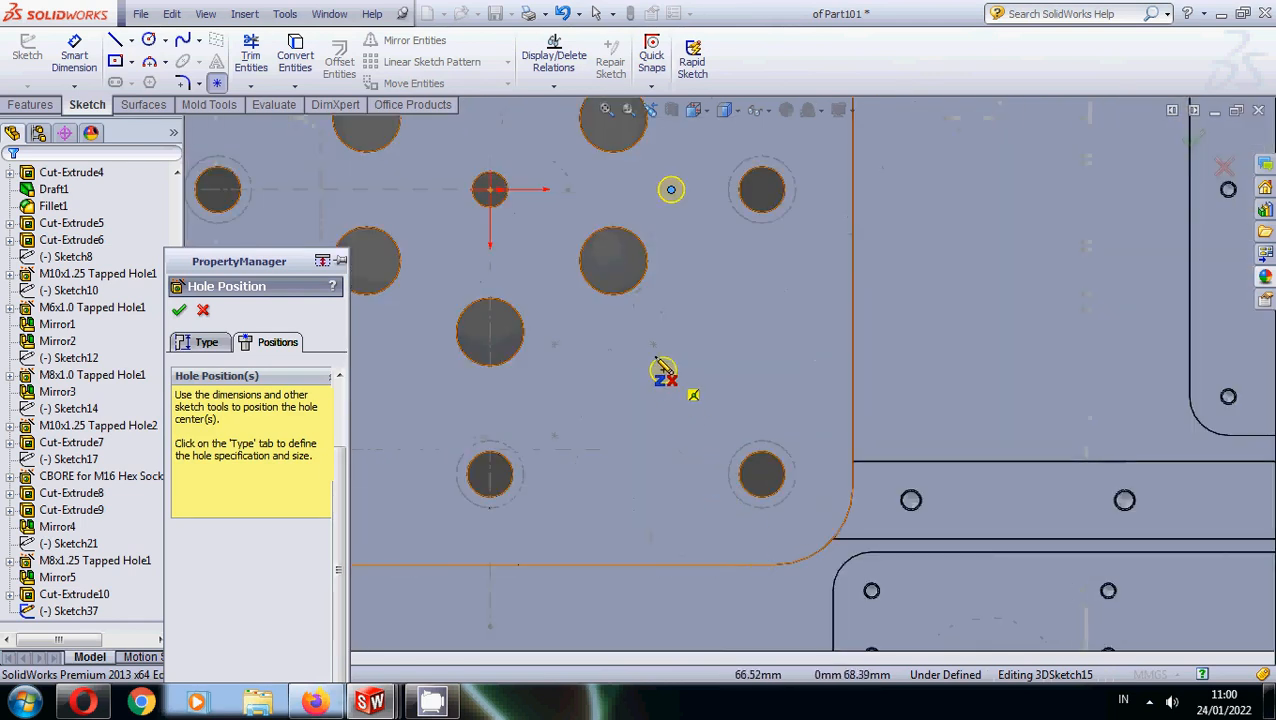
click(653, 345)
click(558, 436)
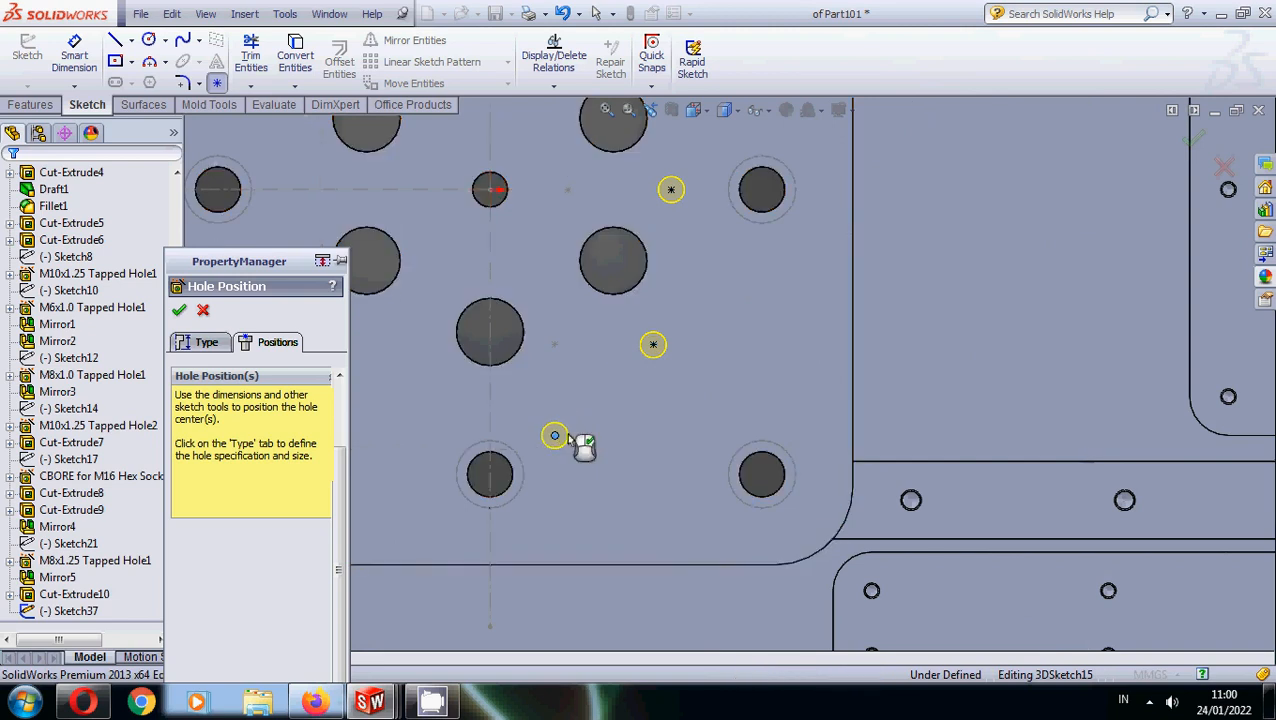
Delete the upper-left of the two overlapping hole centres in the row above the origin, and finish the holes.
scroll(725, 372, up, 3)
scroll(676, 326, down, 6)
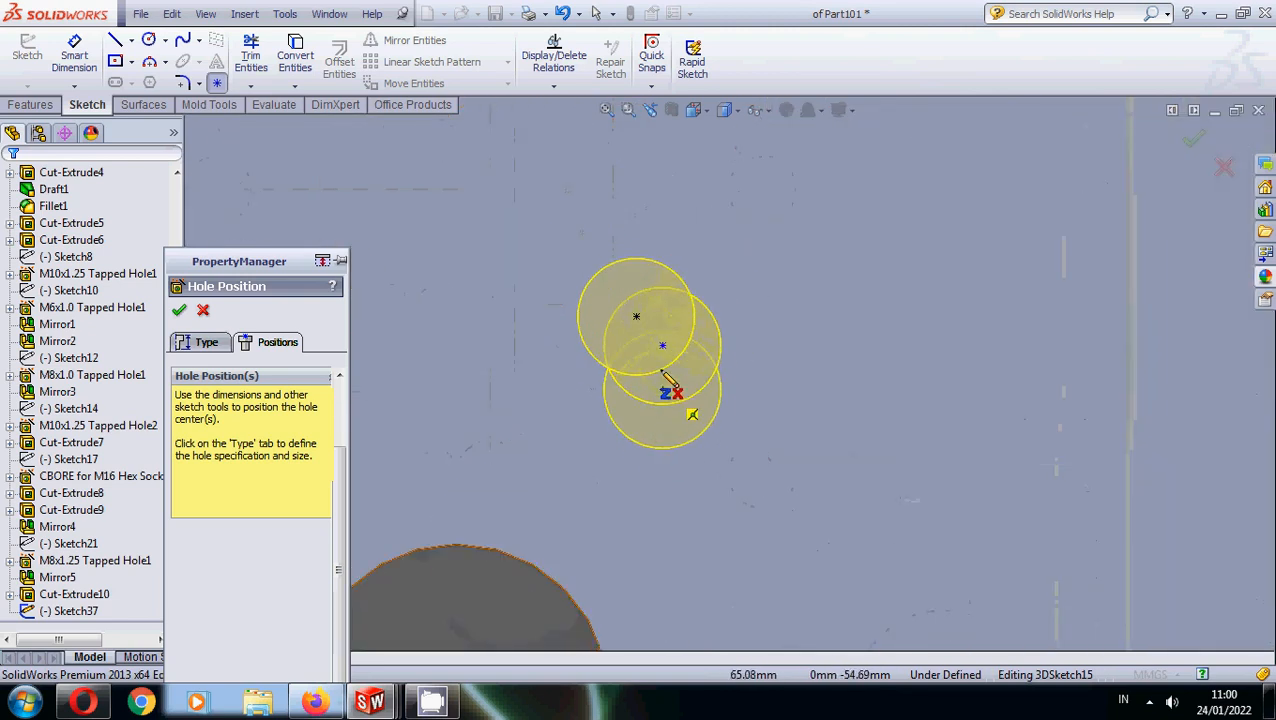
key(Escape)
click(636, 318)
key(Delete)
scroll(728, 372, up, 6)
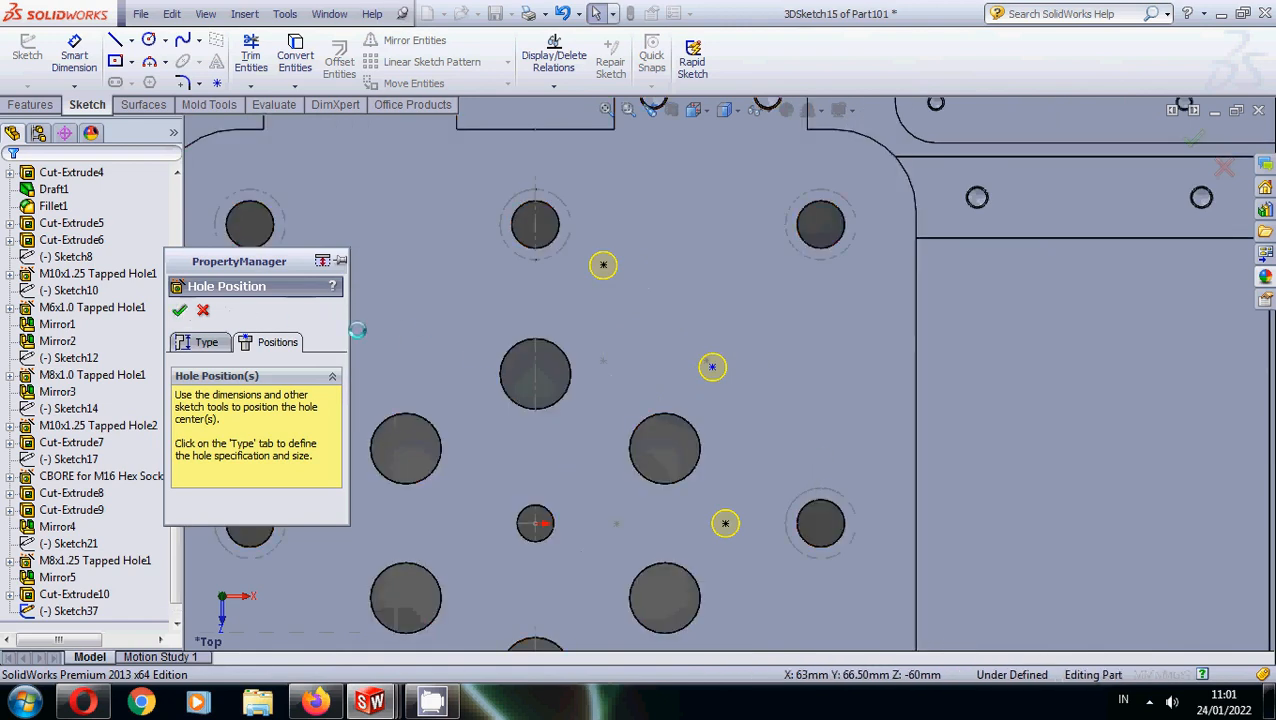
click(180, 311)
scroll(763, 430, up, 5)
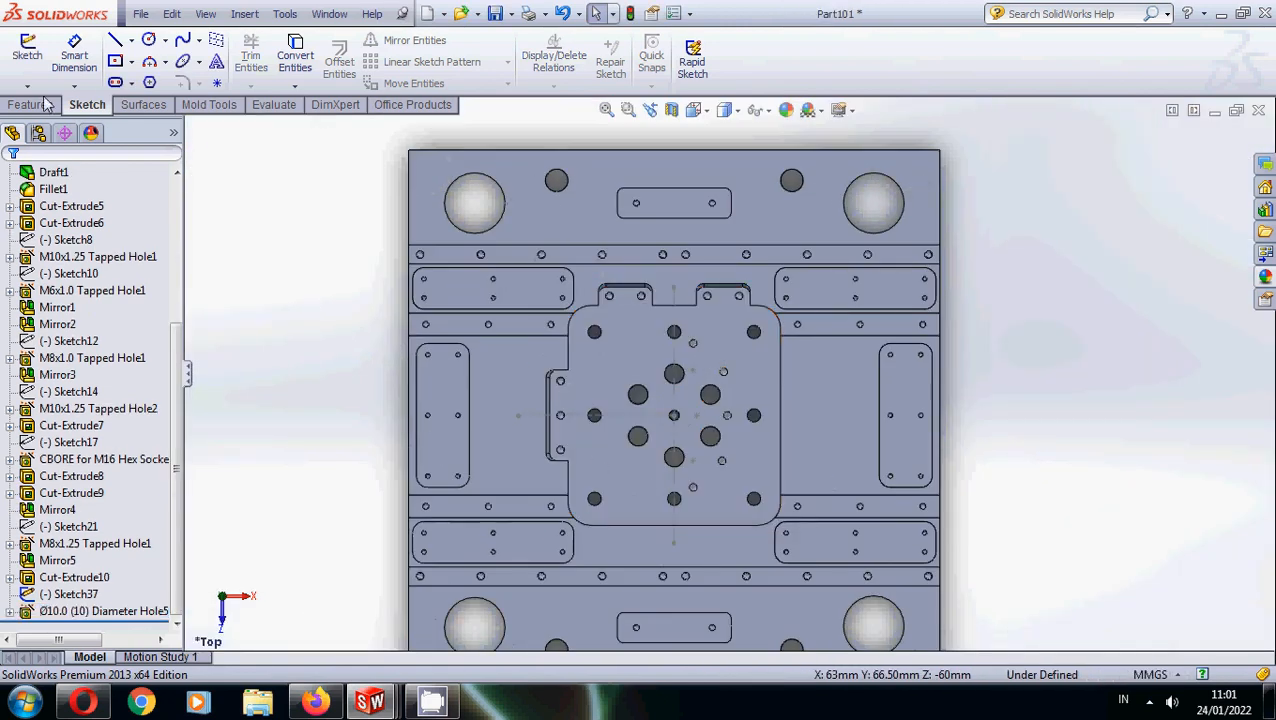
Set up a second ISO drill-size hole of Ø10.0 with a 45 mm blind depth, positioned through a 3D sketch.
click(31, 106)
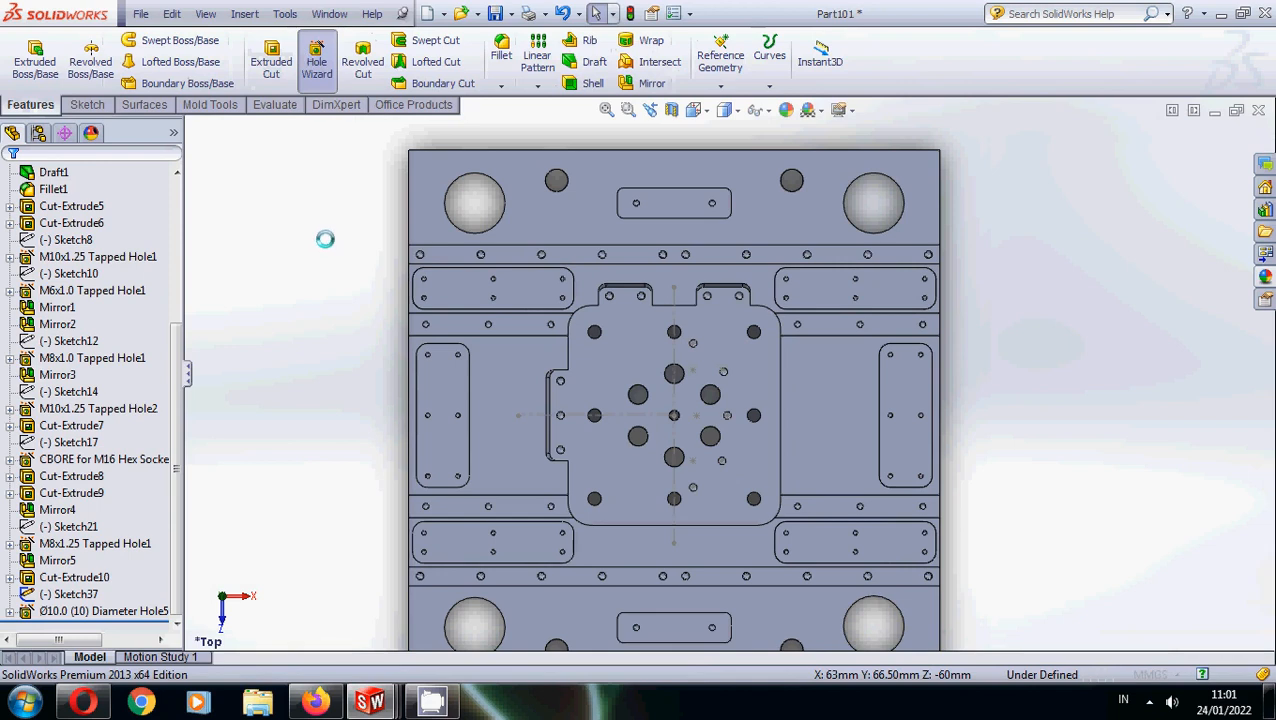
click(281, 344)
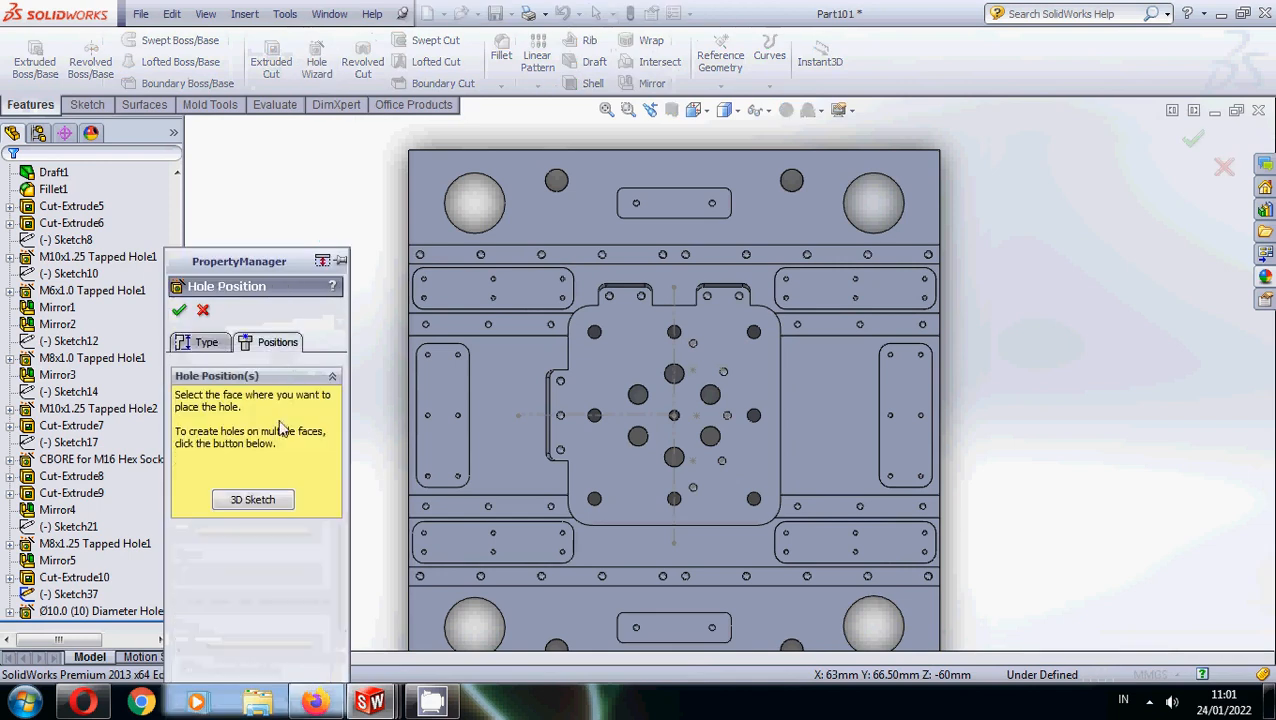
click(205, 342)
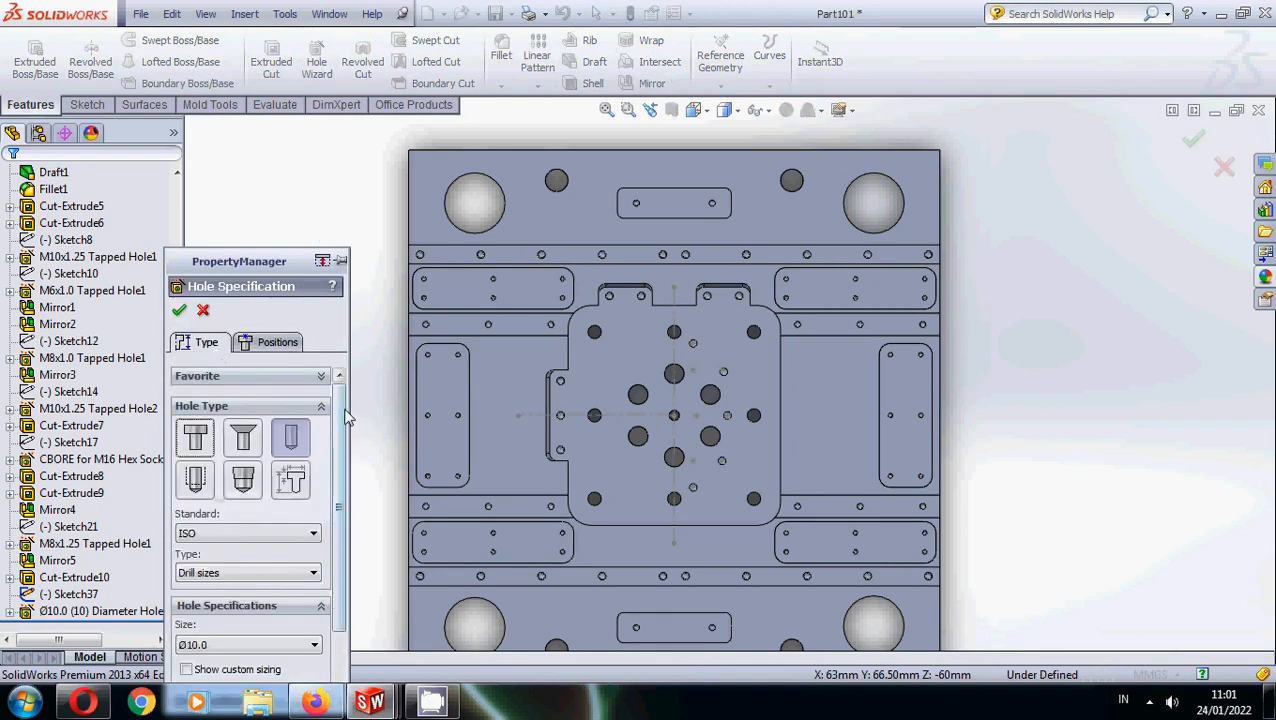
scroll(345, 528, down, 3)
click(262, 661)
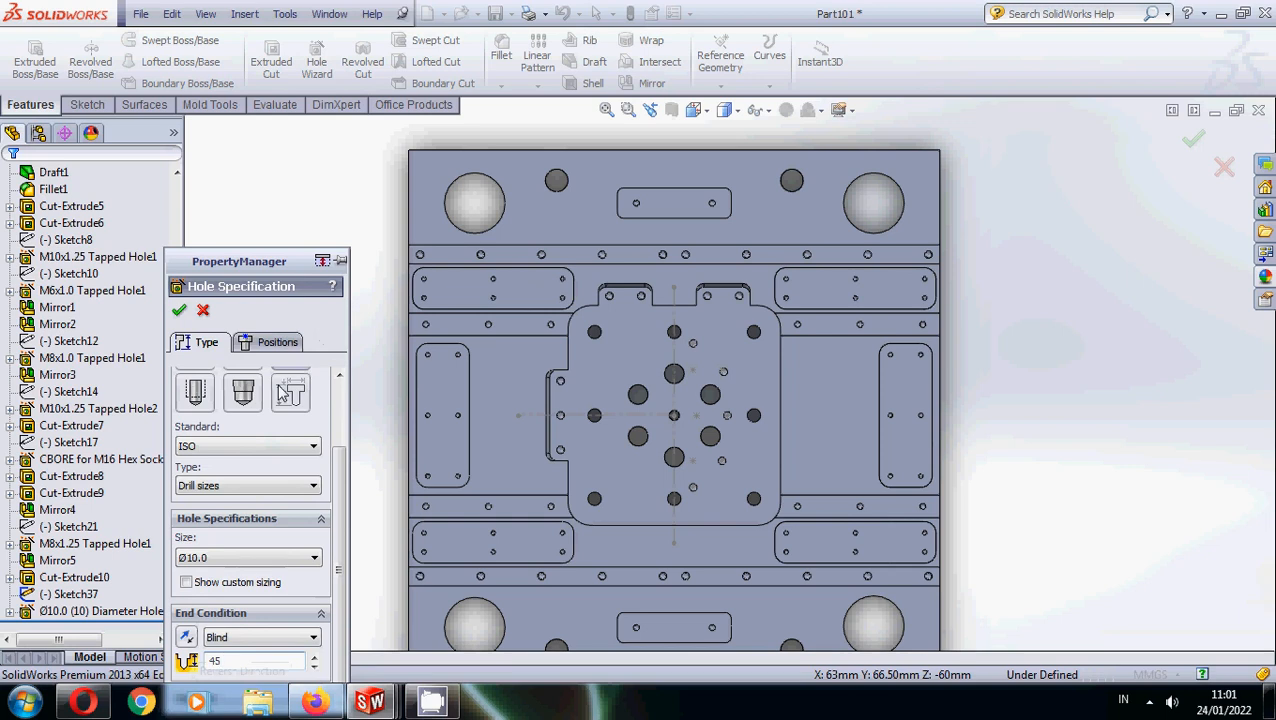
click(277, 343)
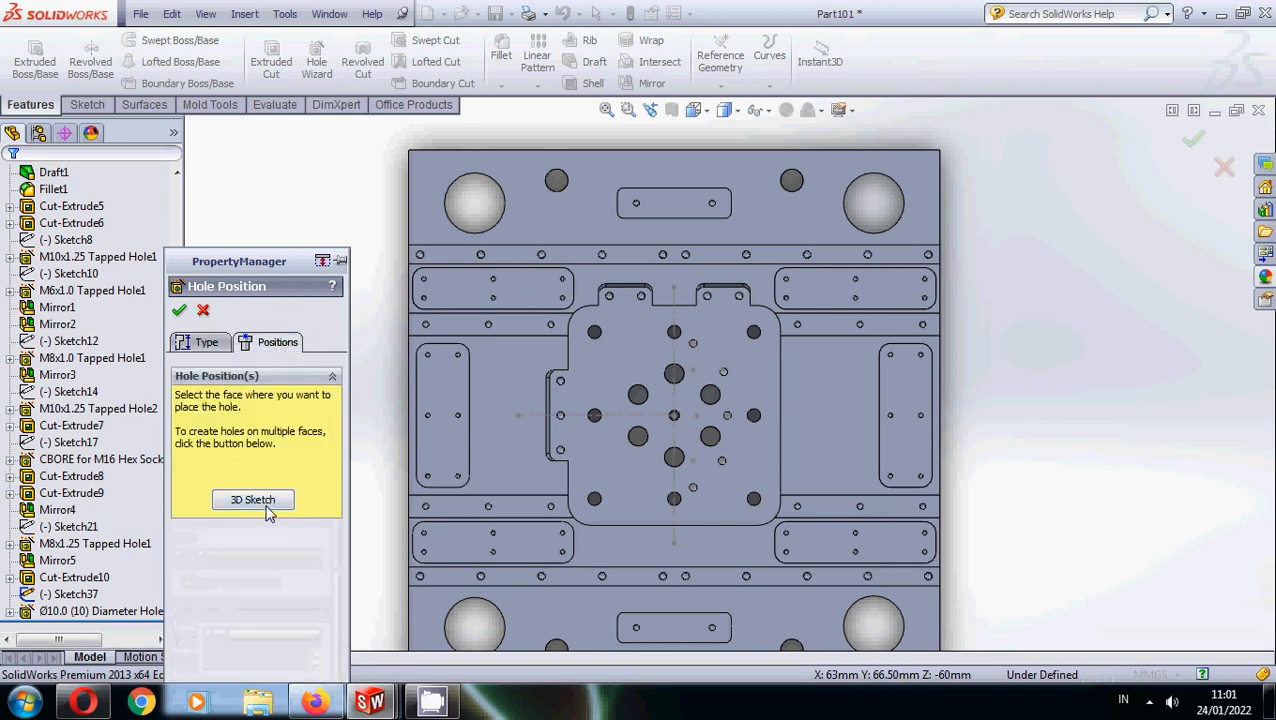
click(276, 507)
Place hole centres on the three inner layout points above, level with and below the origin, and finish the holes.
scroll(726, 372, down, 5)
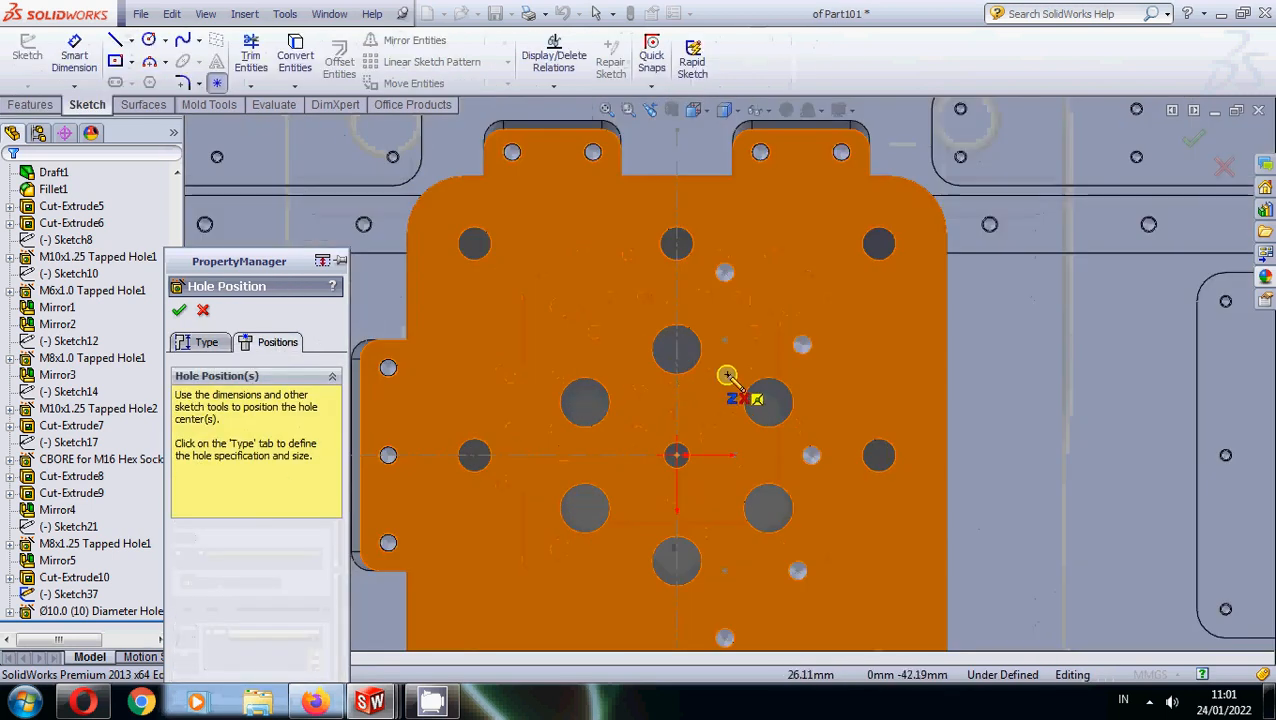
click(724, 325)
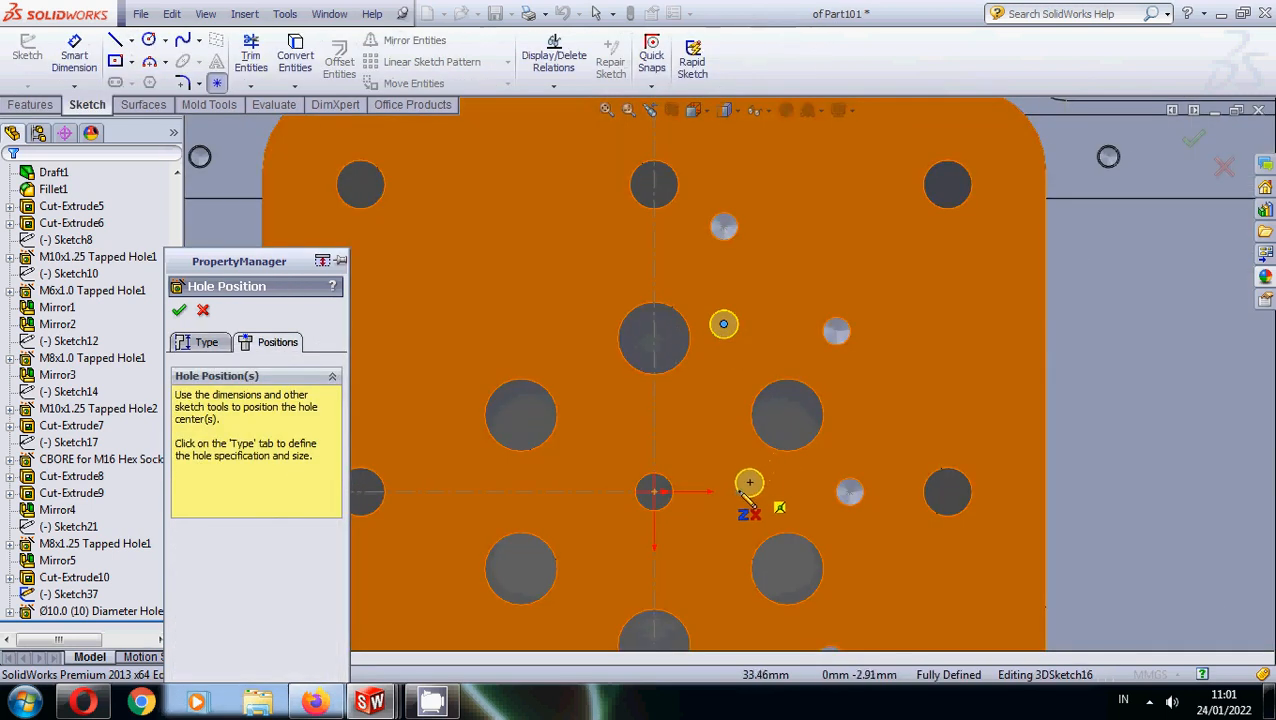
key(z)
scroll(812, 572, down, 3)
click(671, 443)
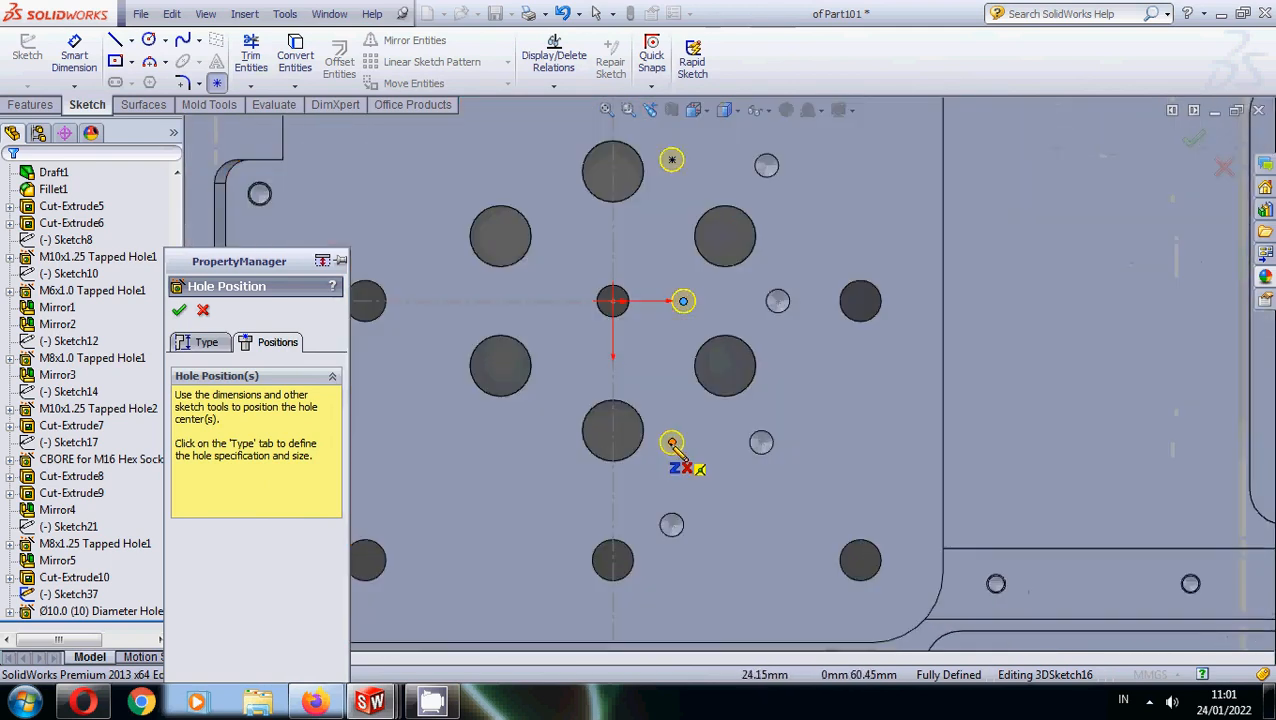
key(Return)
Hide the hole layout sketch on the pocket floor.
middle_drag(709, 481, 709, 425)
scroll(707, 408, up, 6)
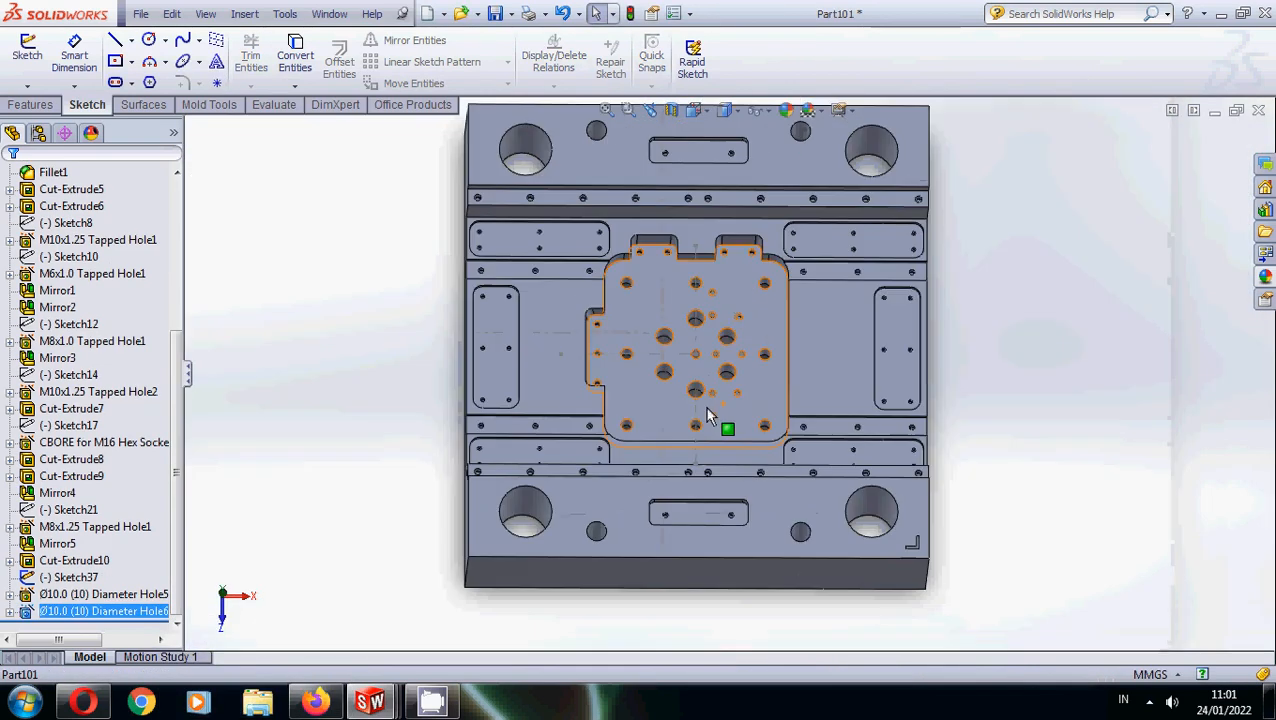
right_click(686, 357)
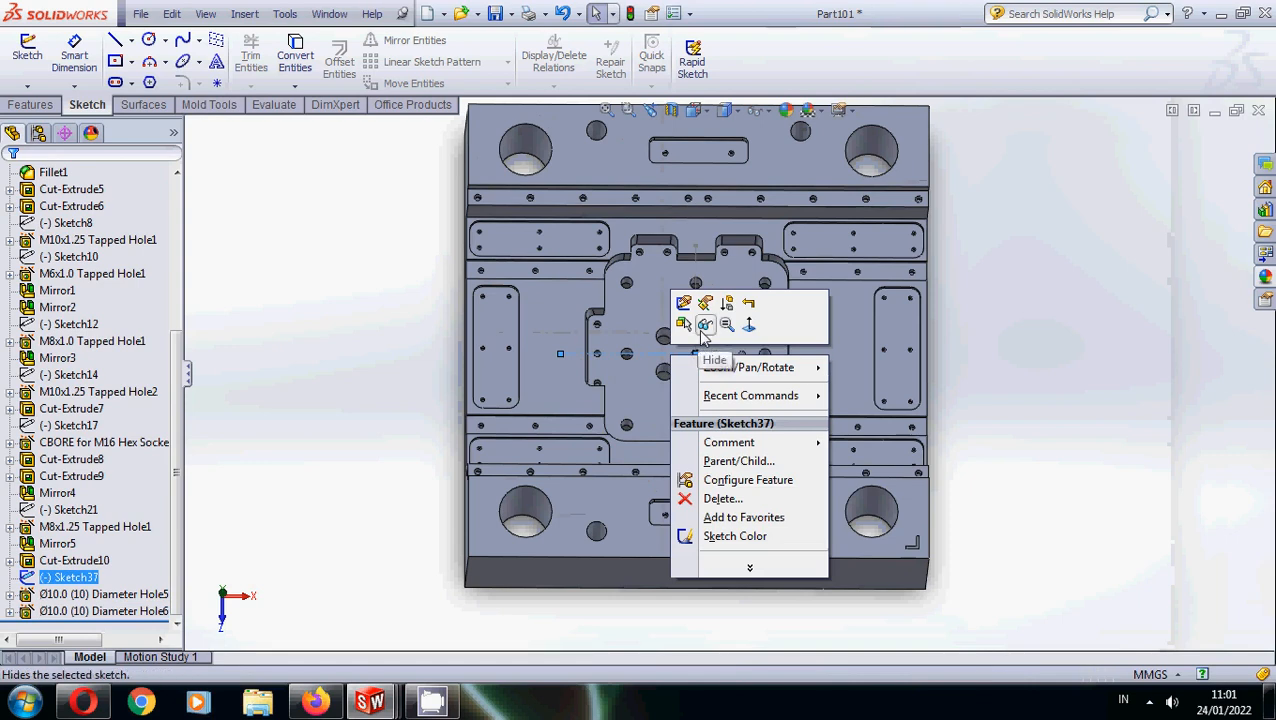
click(706, 326)
scroll(743, 374, up, 2)
middle_drag(748, 374, 735, 340)
scroll(717, 320, down, 3)
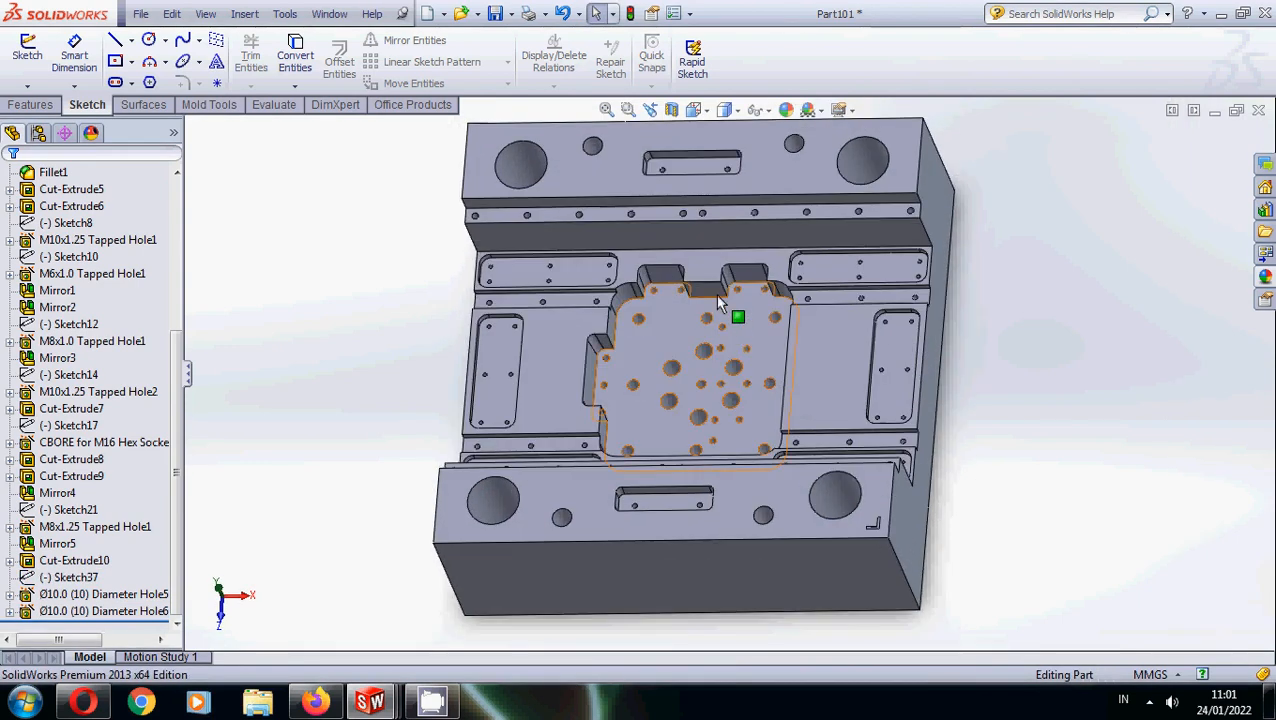
Show the plate from the Right view in wireframe display so the hole depths can be examined.
click(705, 111)
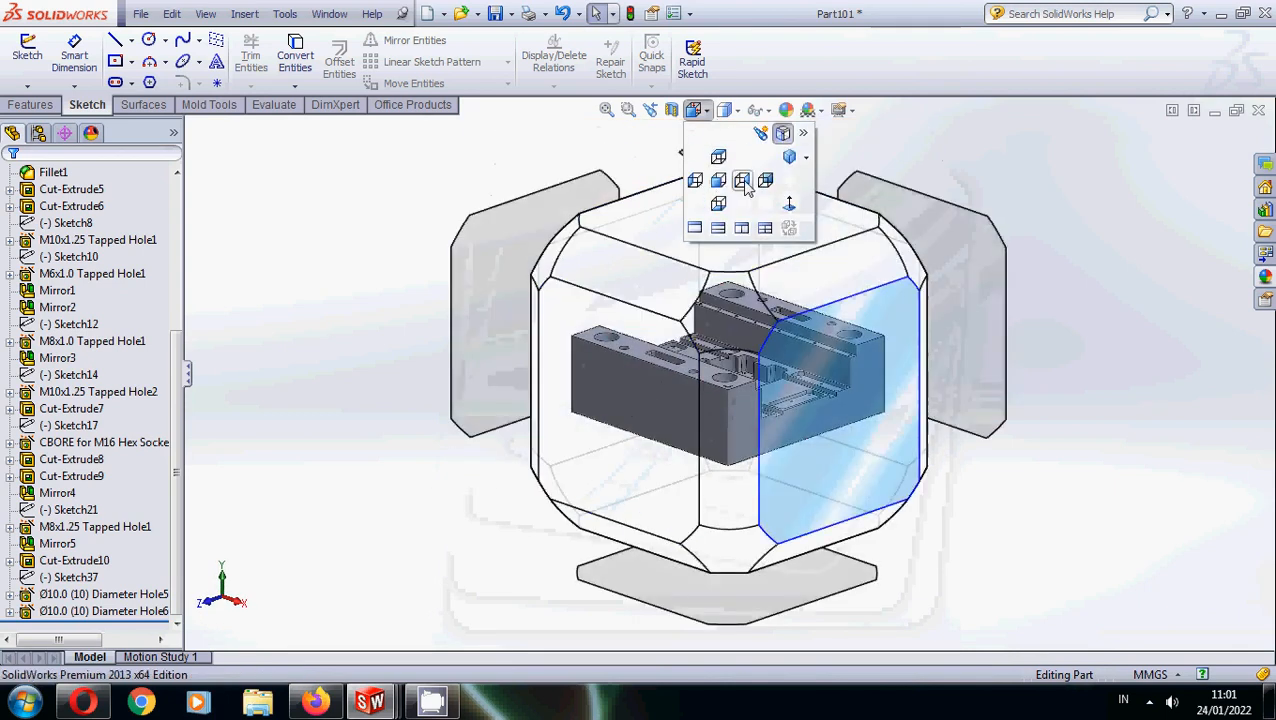
click(740, 178)
click(700, 111)
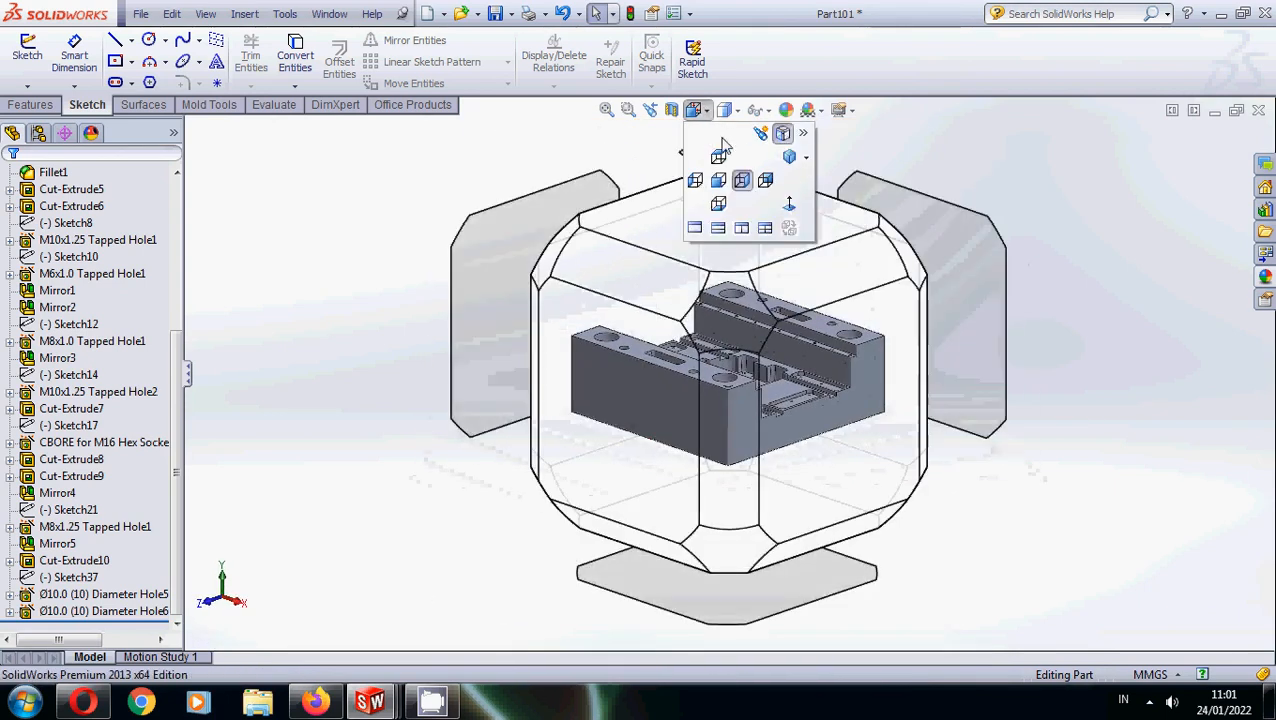
click(741, 180)
click(726, 110)
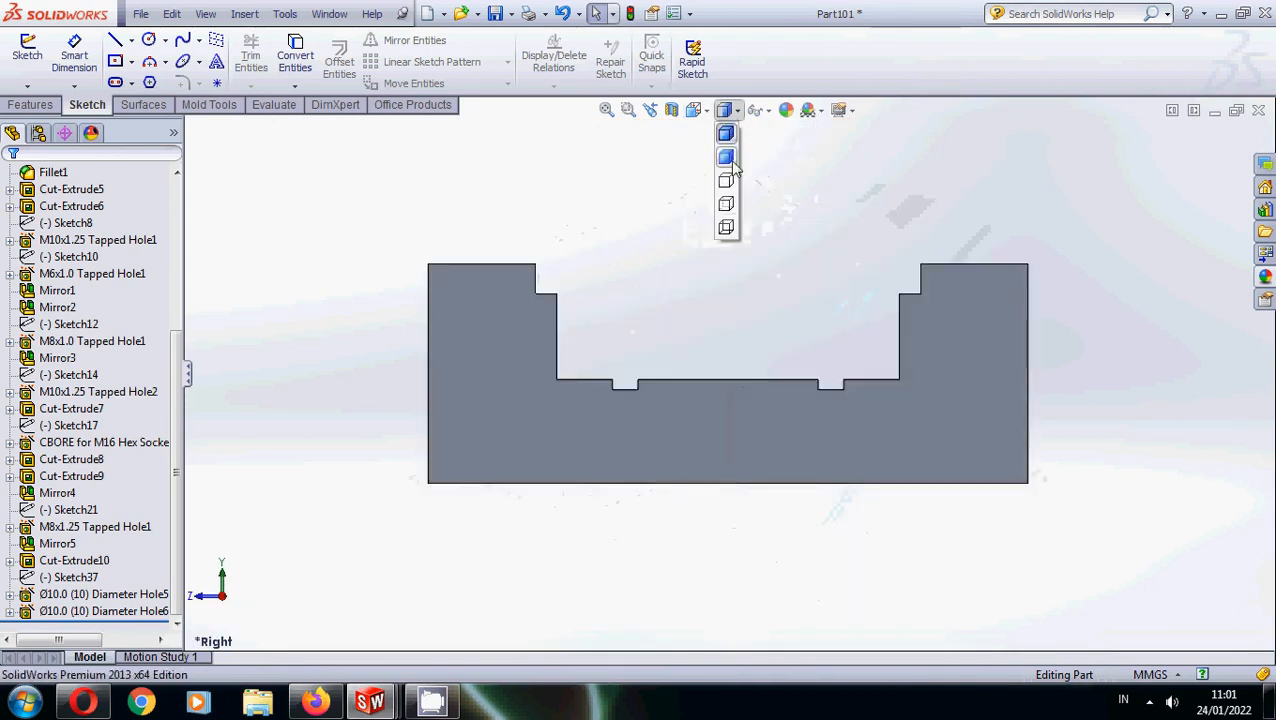
click(731, 229)
scroll(740, 459, down, 3)
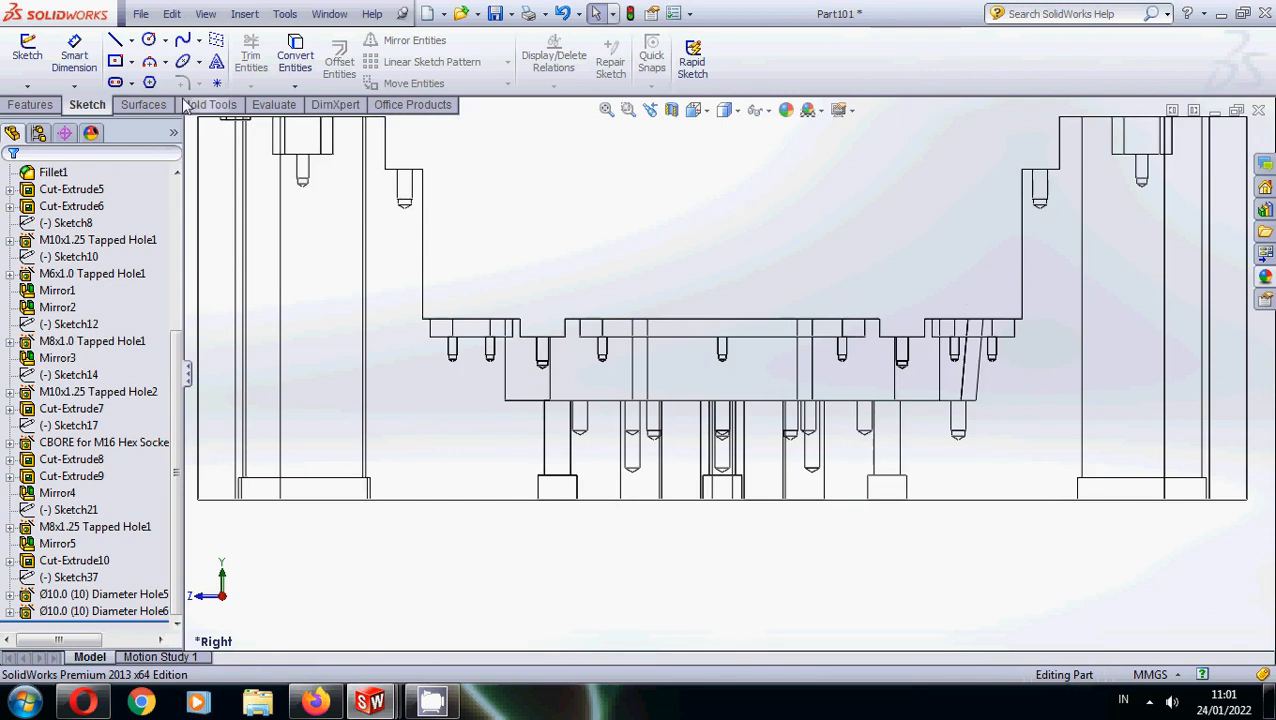
Start a sketch on the plate's right-side face and add points at the bottom-edge midpoints of the three leftmost new Ø10 hole profiles.
click(216, 84)
scroll(596, 450, down, 4)
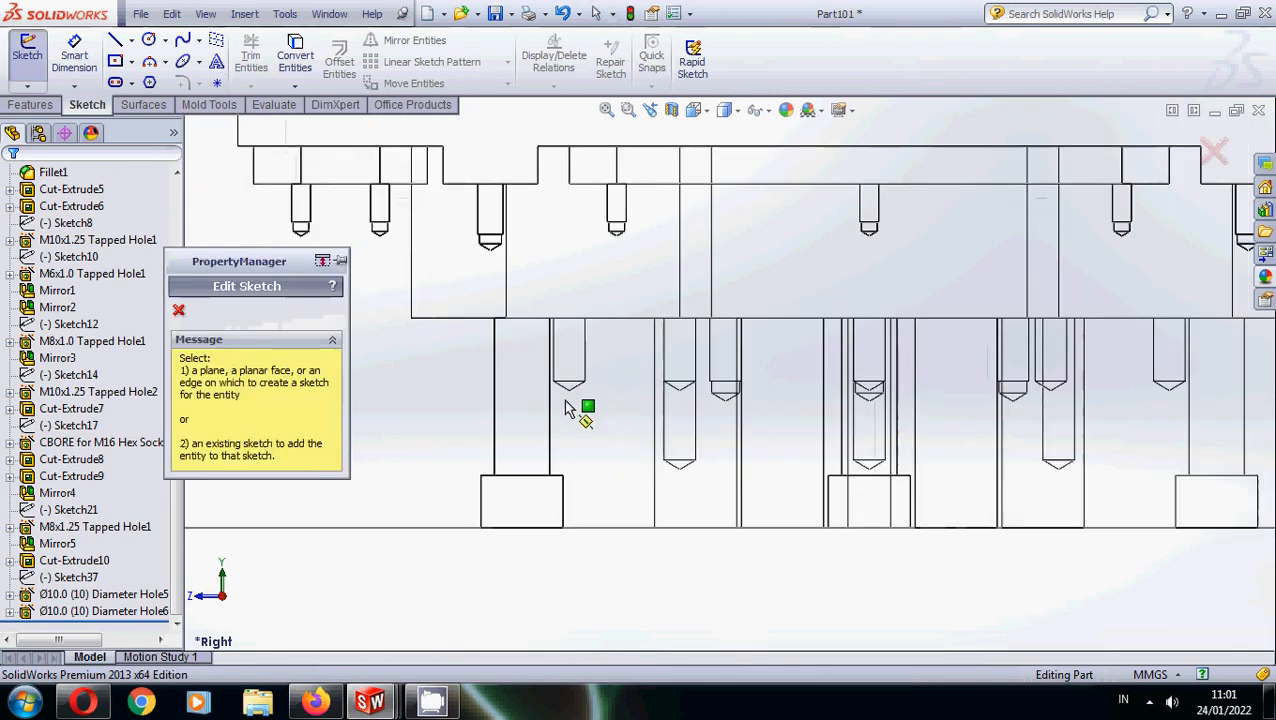
click(620, 455)
click(568, 381)
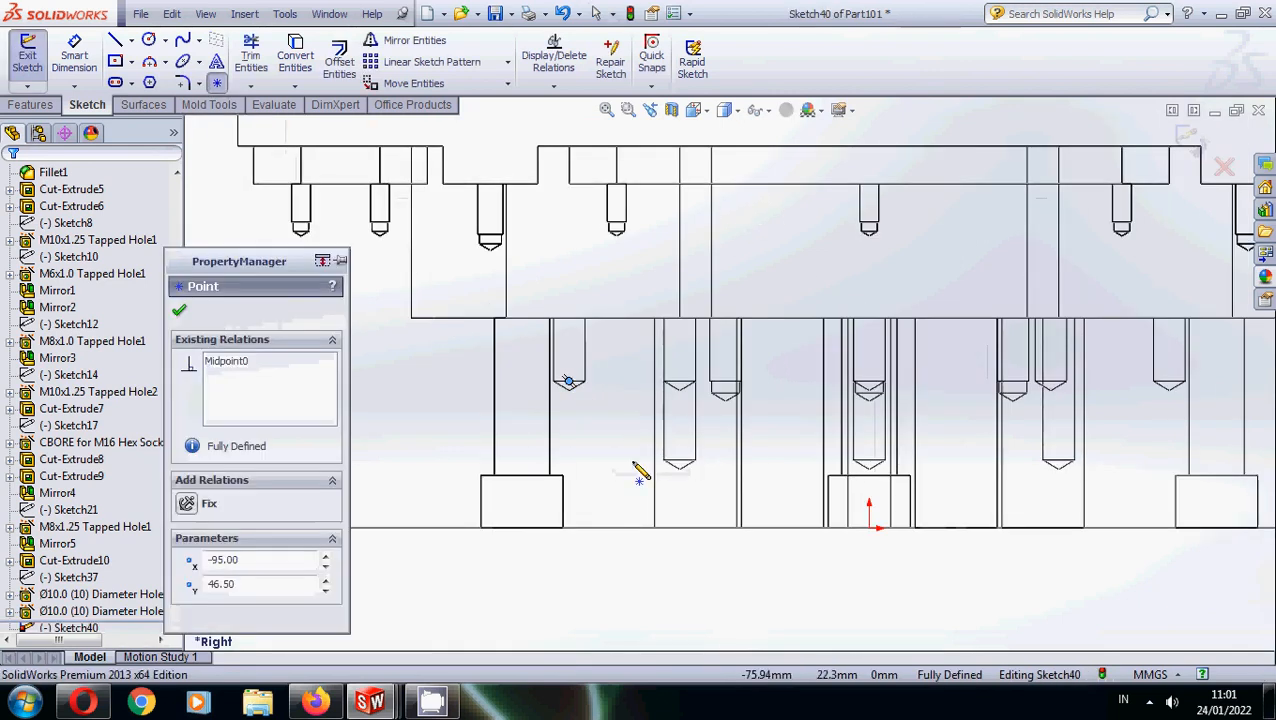
click(680, 463)
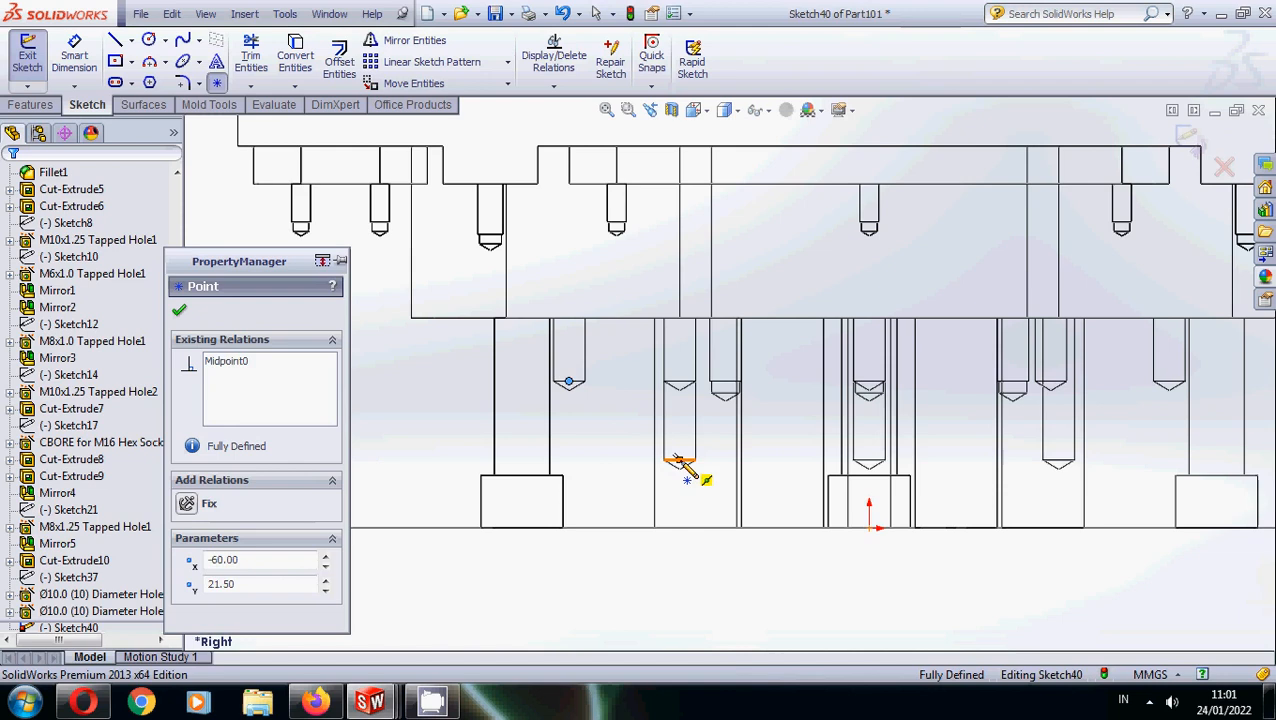
click(680, 384)
Add sketch points at the bottom-edge midpoints of the deep and shallow Ø10 holes above the origin.
scroll(872, 428, down, 3)
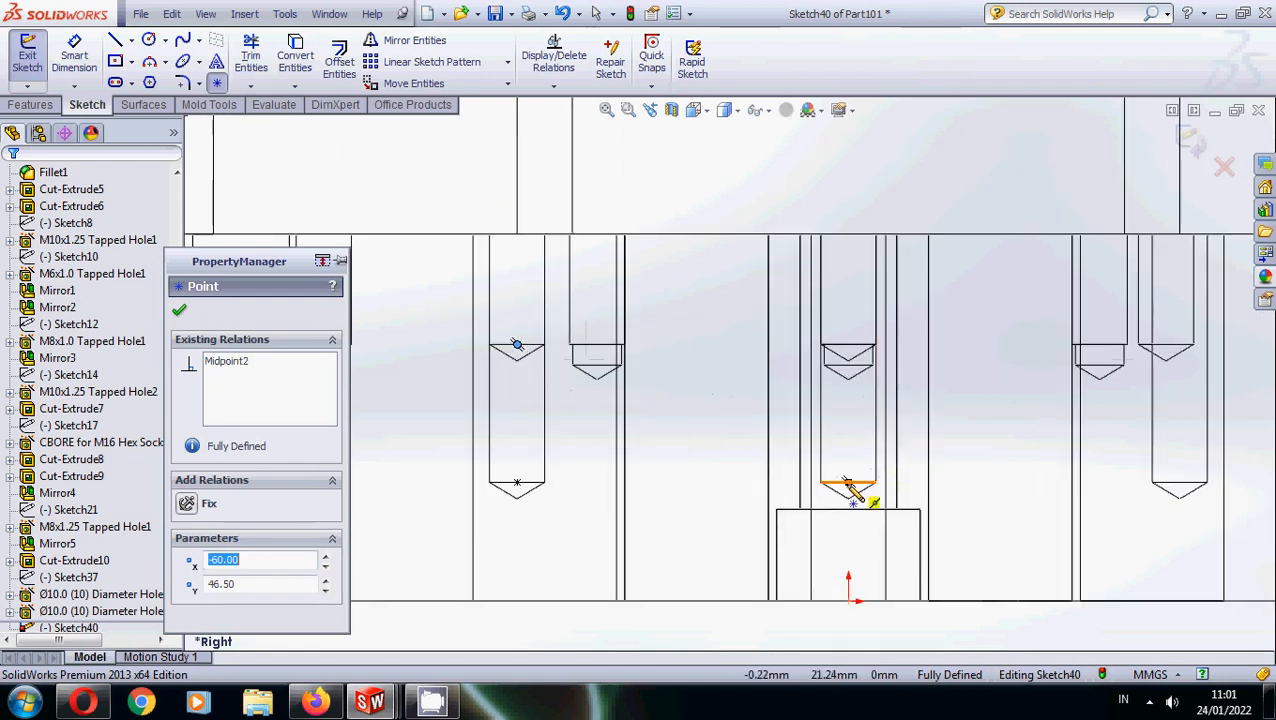
click(848, 484)
scroll(868, 396, down, 1)
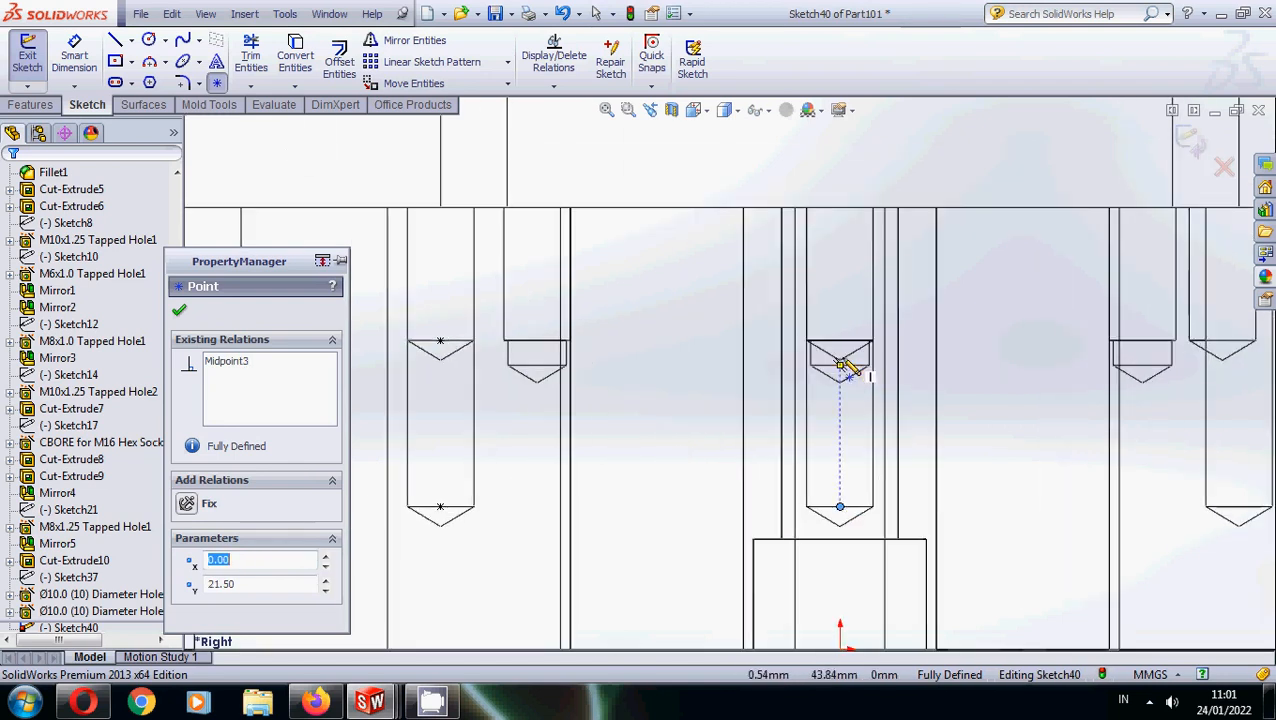
click(841, 355)
scroll(1003, 490, up, 2)
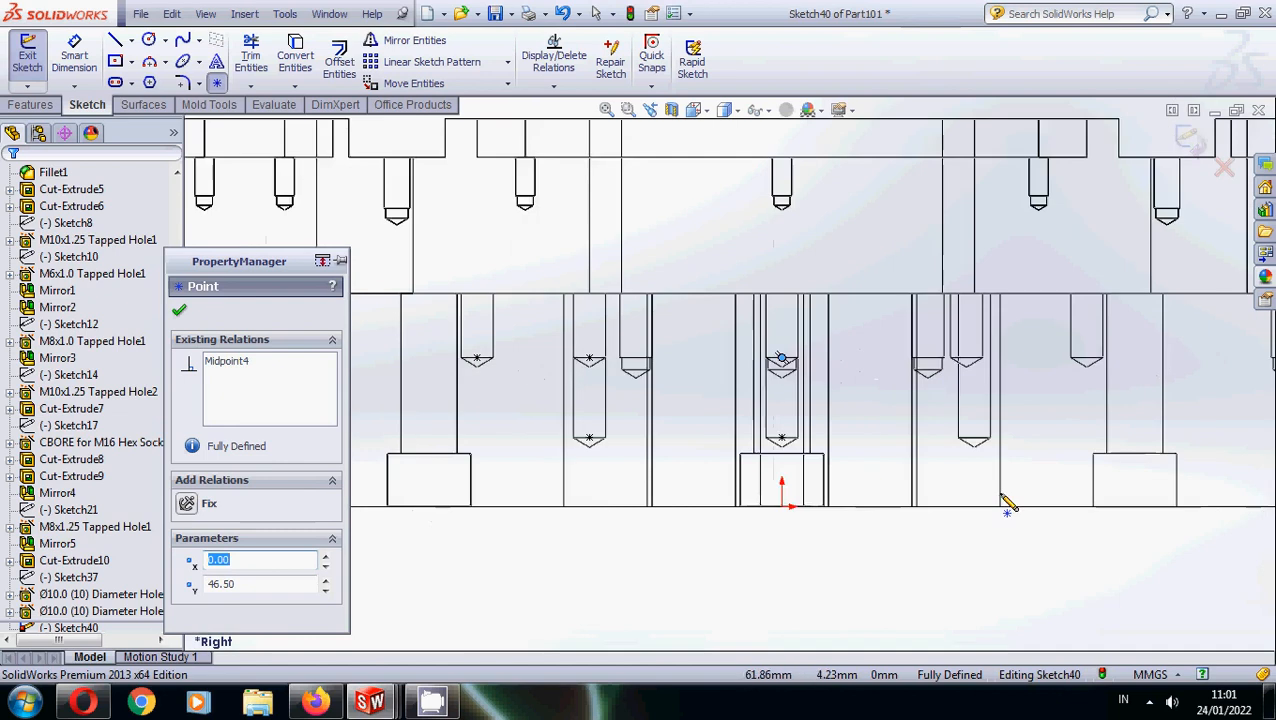
Add sketch points at the bottom-edge midpoints of the deep Ø10 hole and the outermost shallow Ø10 hole to the right of the origin.
scroll(953, 450, down, 1)
click(917, 413)
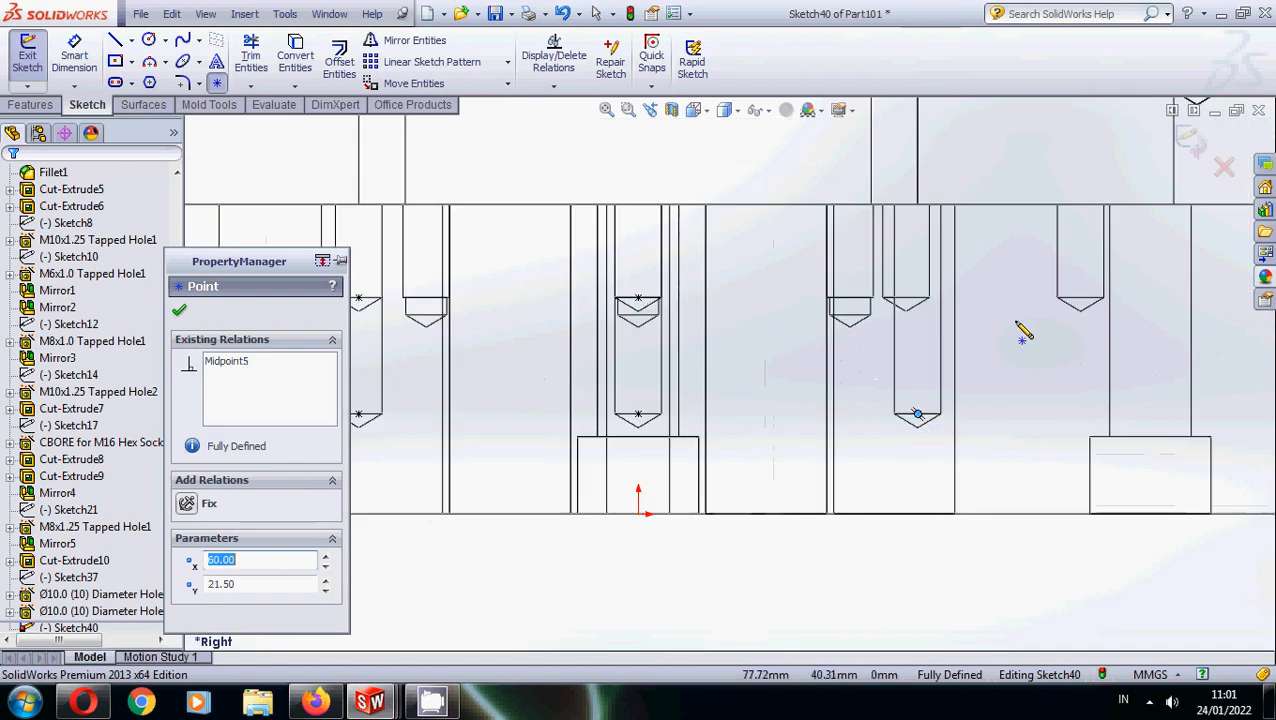
click(1080, 298)
scroll(966, 428, up, 2)
scroll(868, 375, down, 2)
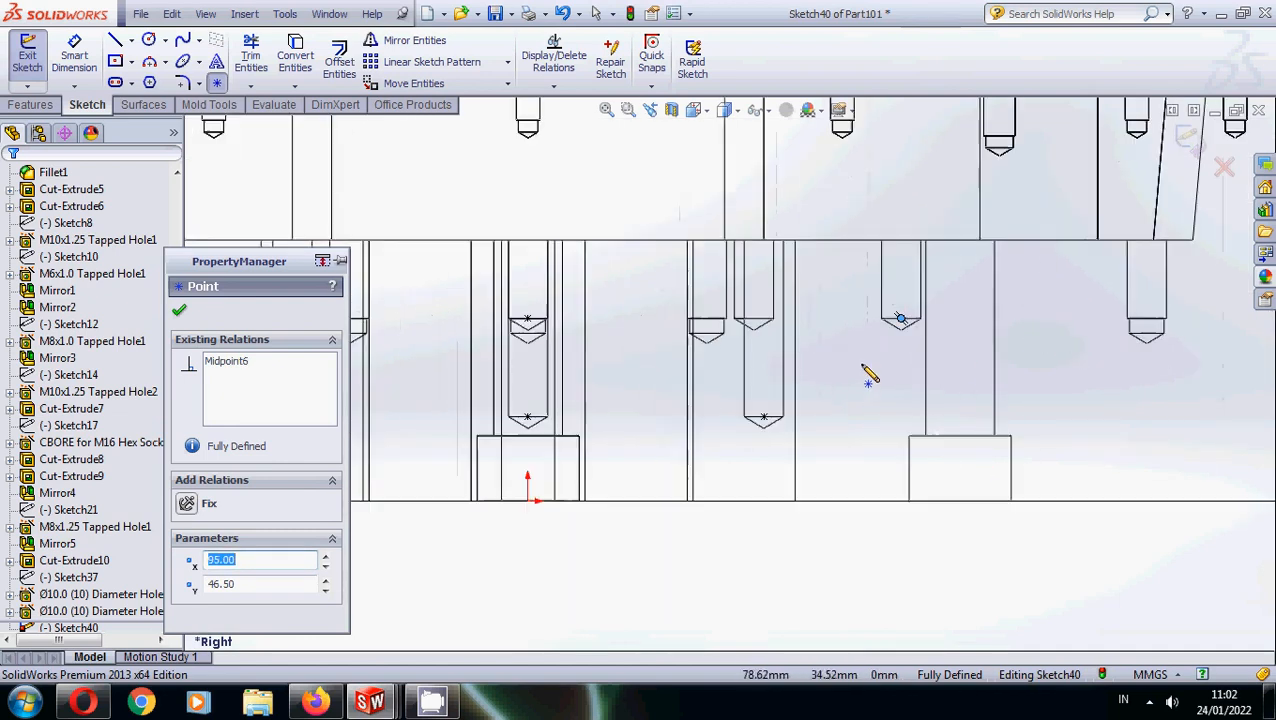
scroll(832, 378, up, 2)
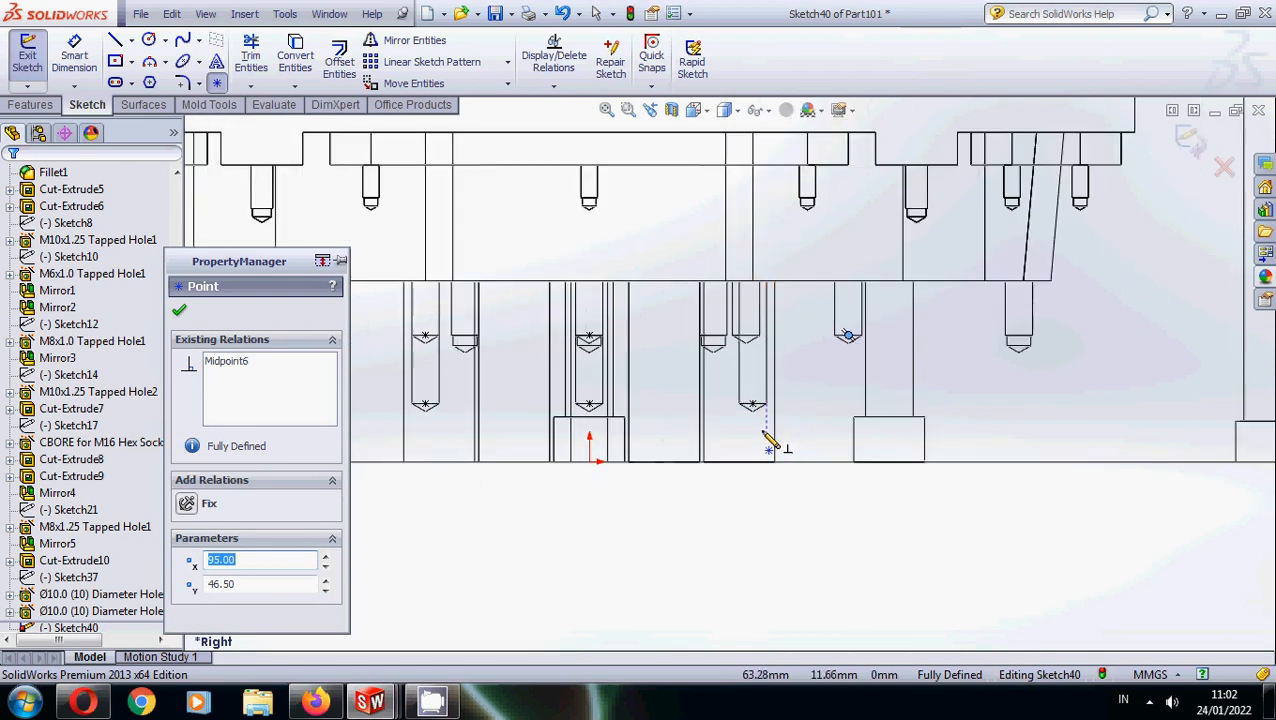
scroll(763, 421, down, 2)
Show the plate from the Top view and close the side-face point sketch.
scroll(755, 372, up, 5)
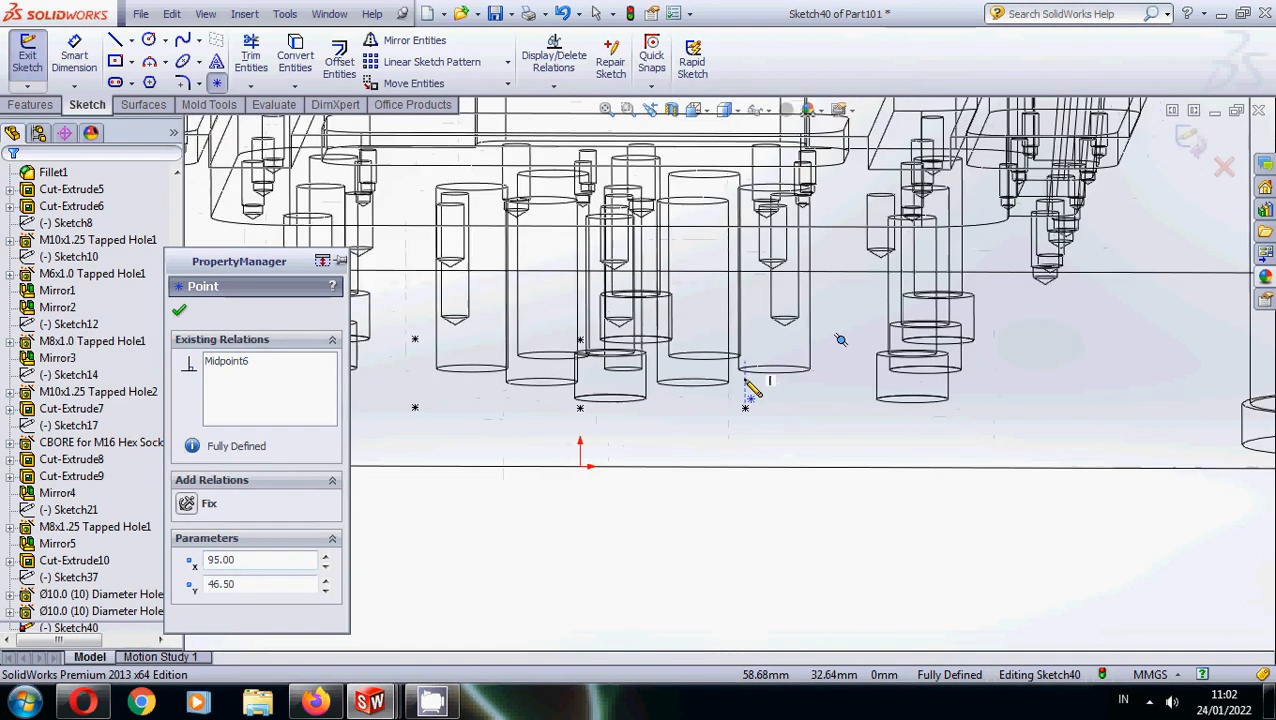
mouse_move(786, 320)
middle_down()
mouse_move(768, 435)
mouse_move(775, 498)
middle_up()
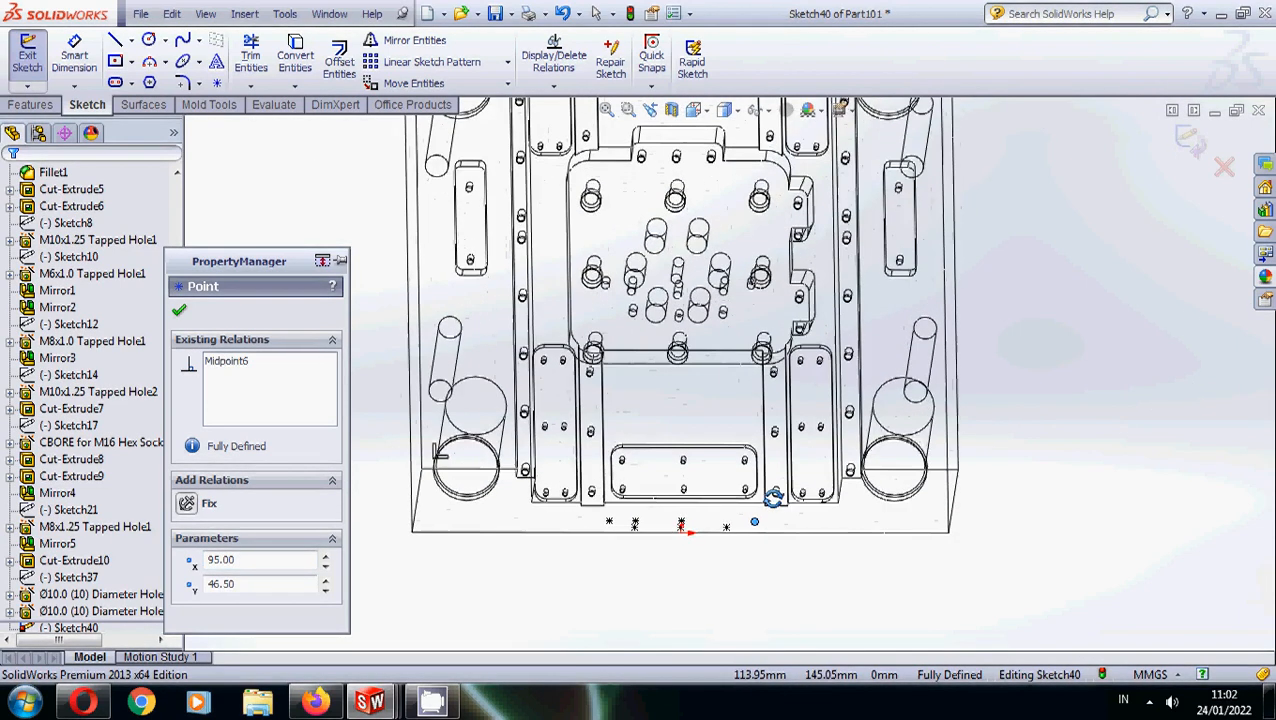
scroll(742, 376, up, 2)
key(Escape)
scroll(716, 162, down, 3)
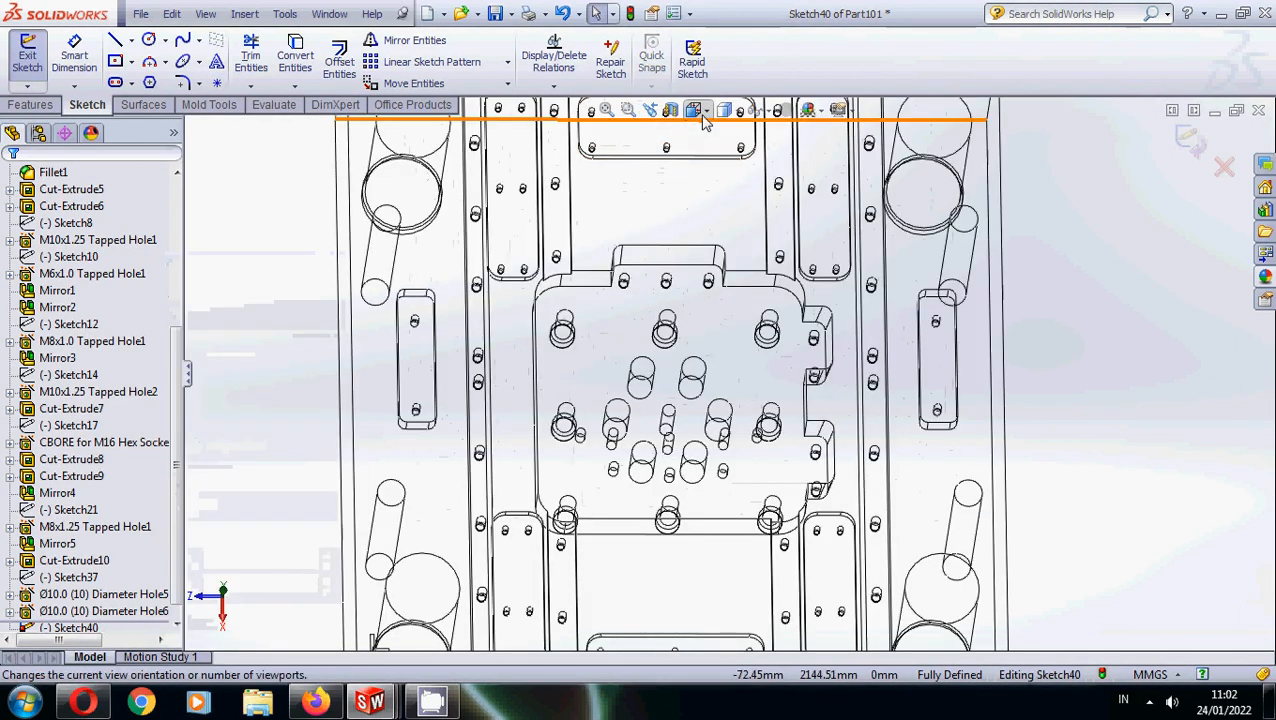
click(699, 111)
click(719, 157)
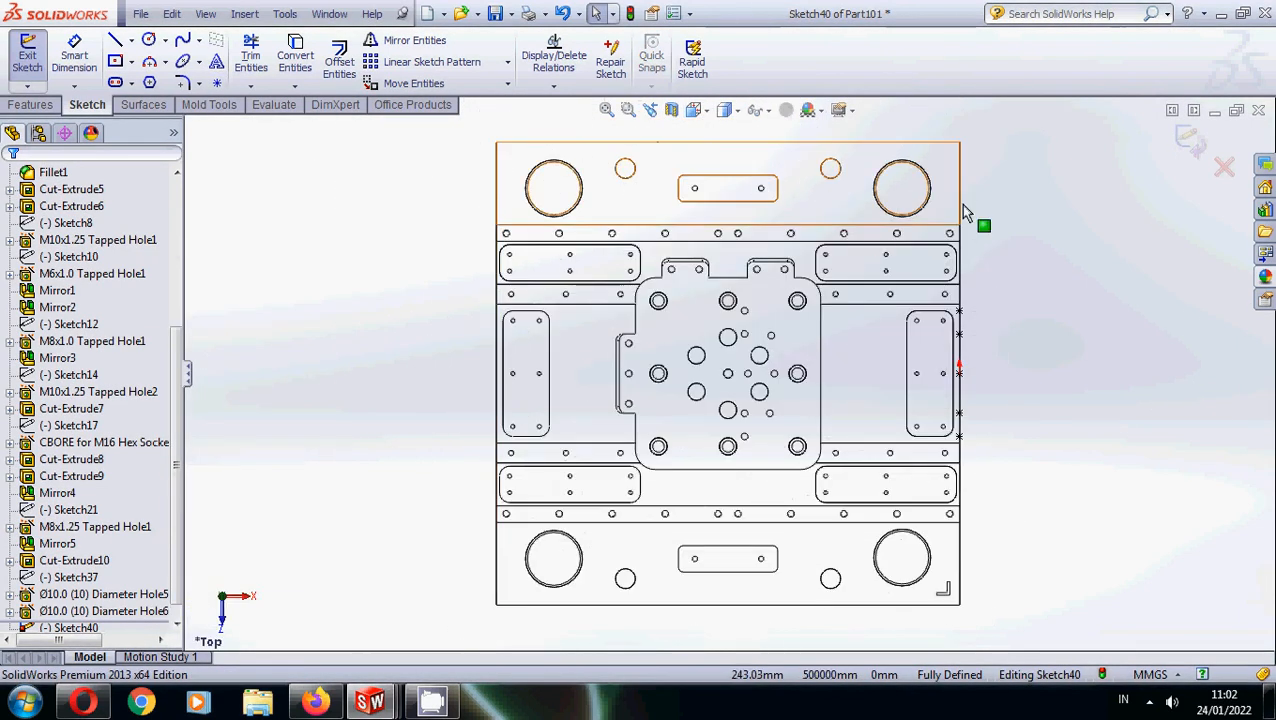
click(1188, 142)
scroll(970, 390, down, 2)
click(350, 598)
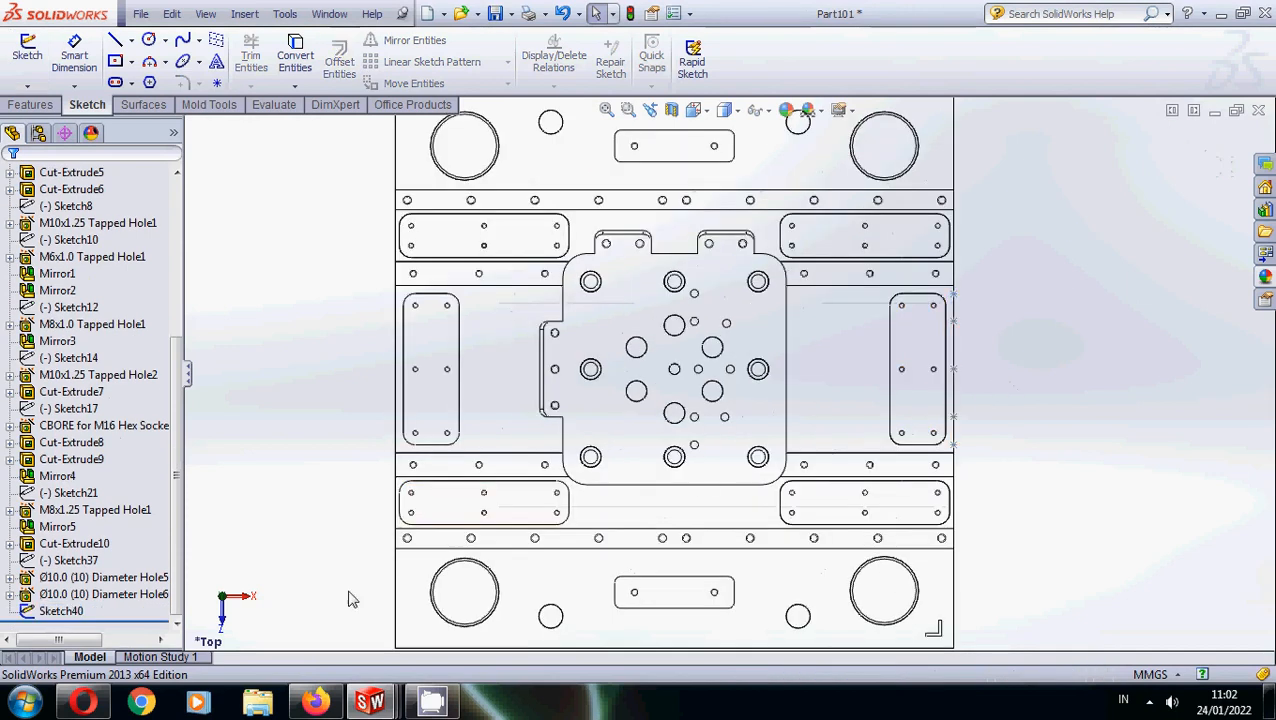
Open the hole layout sketch on the pocket floor and examine its points and dimensions against the drilled holes.
click(100, 595)
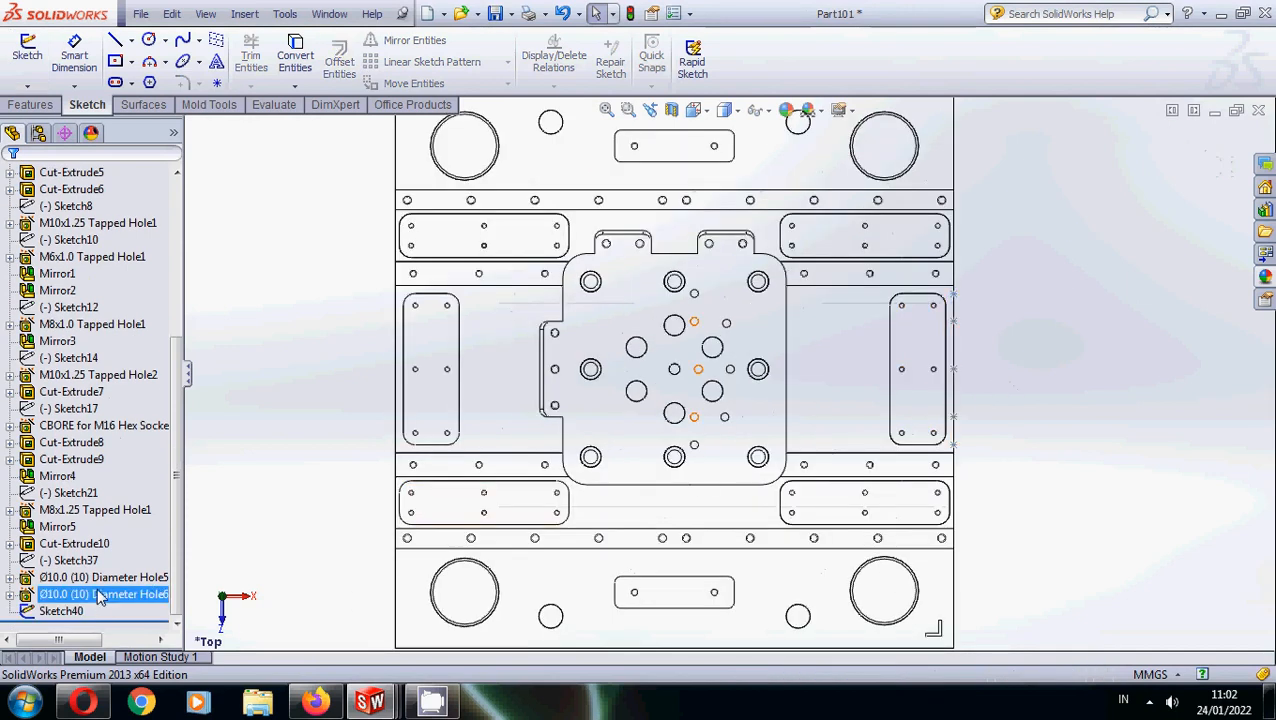
double_click(100, 595)
click(76, 545)
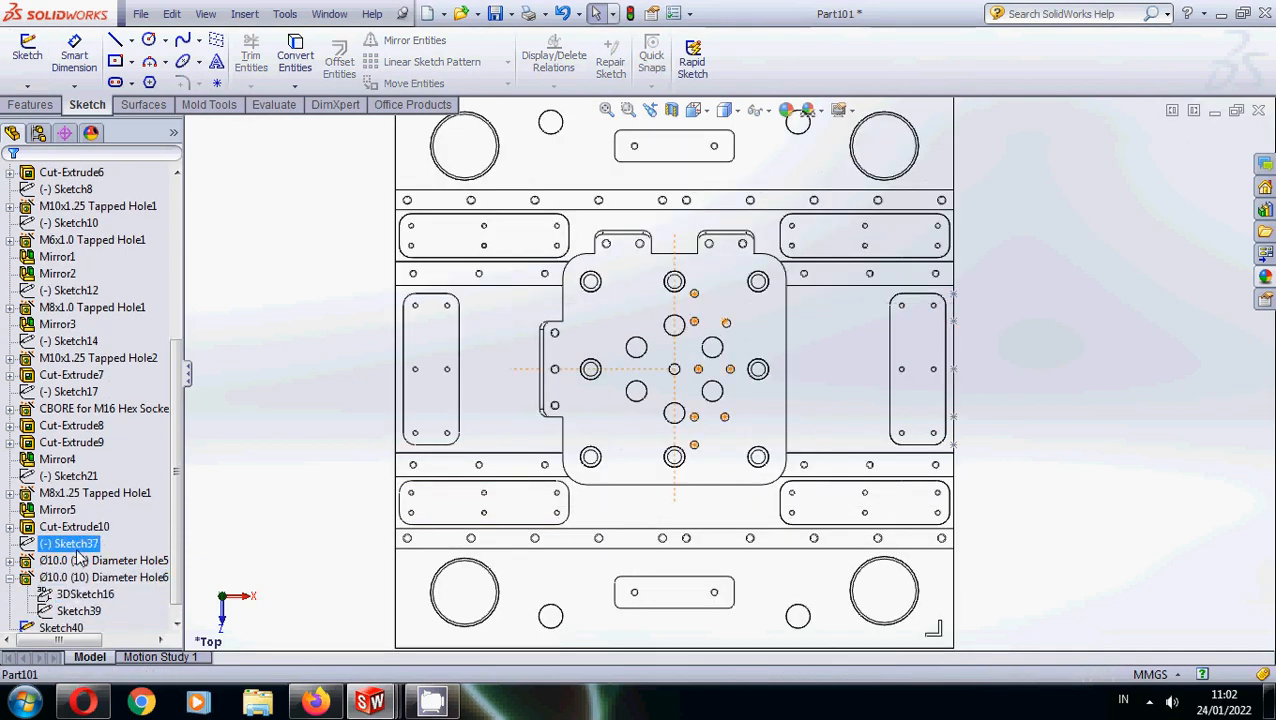
right_click(78, 549)
click(90, 382)
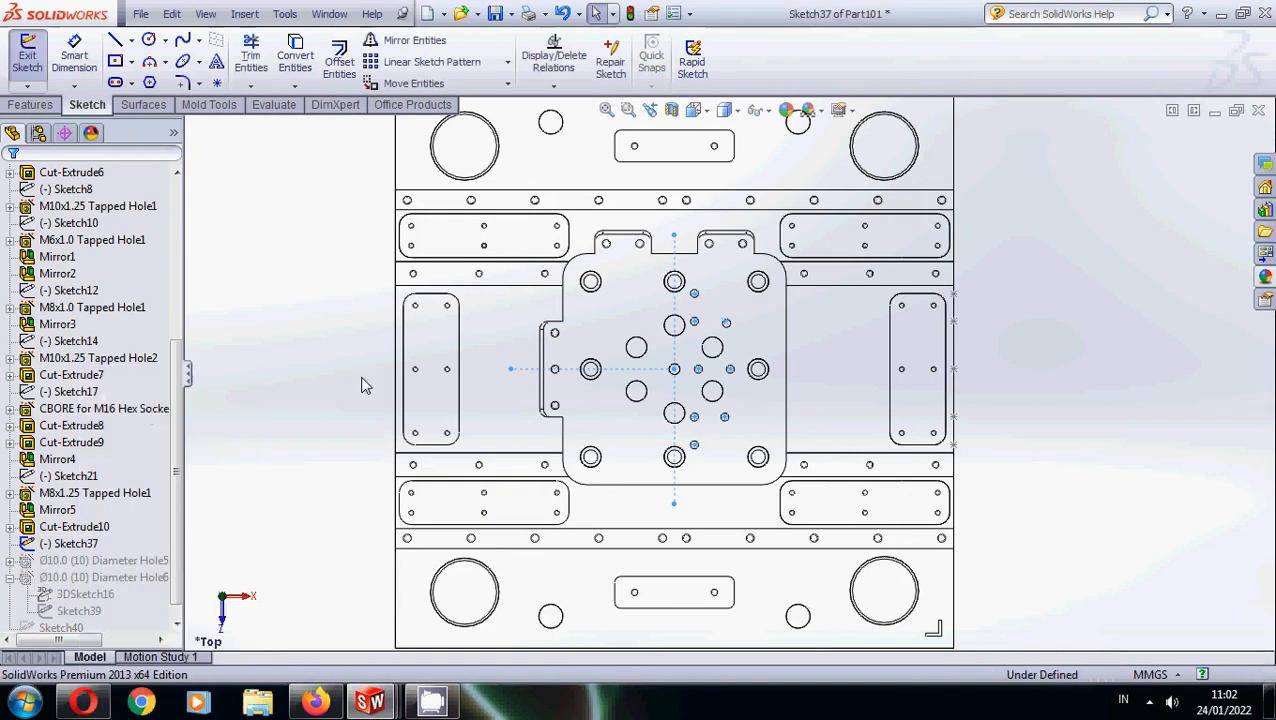
scroll(765, 325, down, 4)
scroll(663, 378, up, 3)
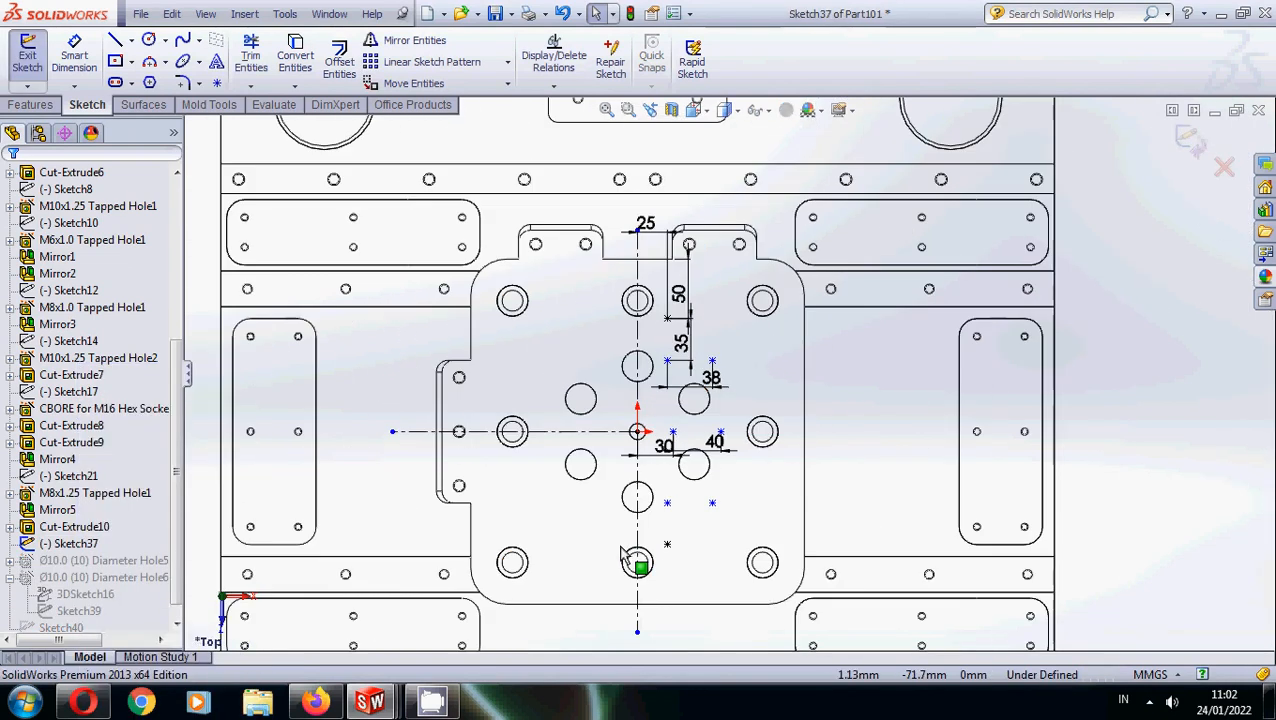
click(1189, 141)
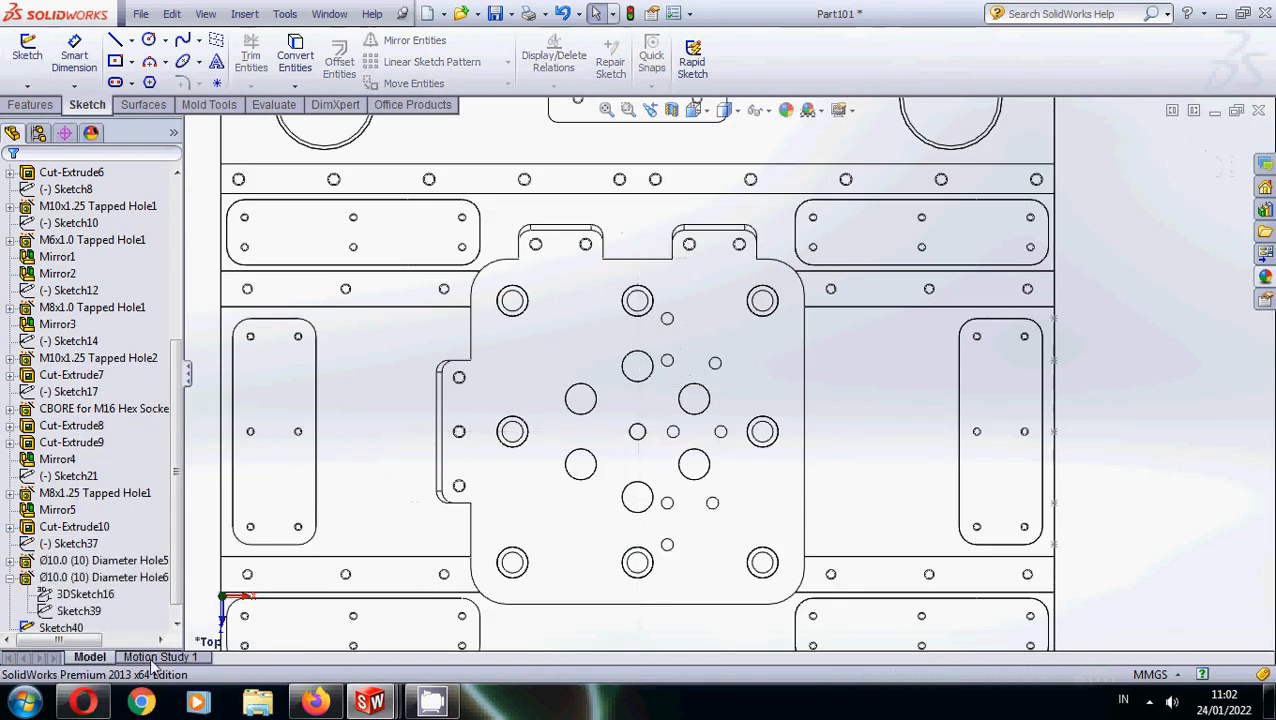
Show the hole layout sketch so its points can guide the correction of the shallow Ø10 holes.
right_click(100, 562)
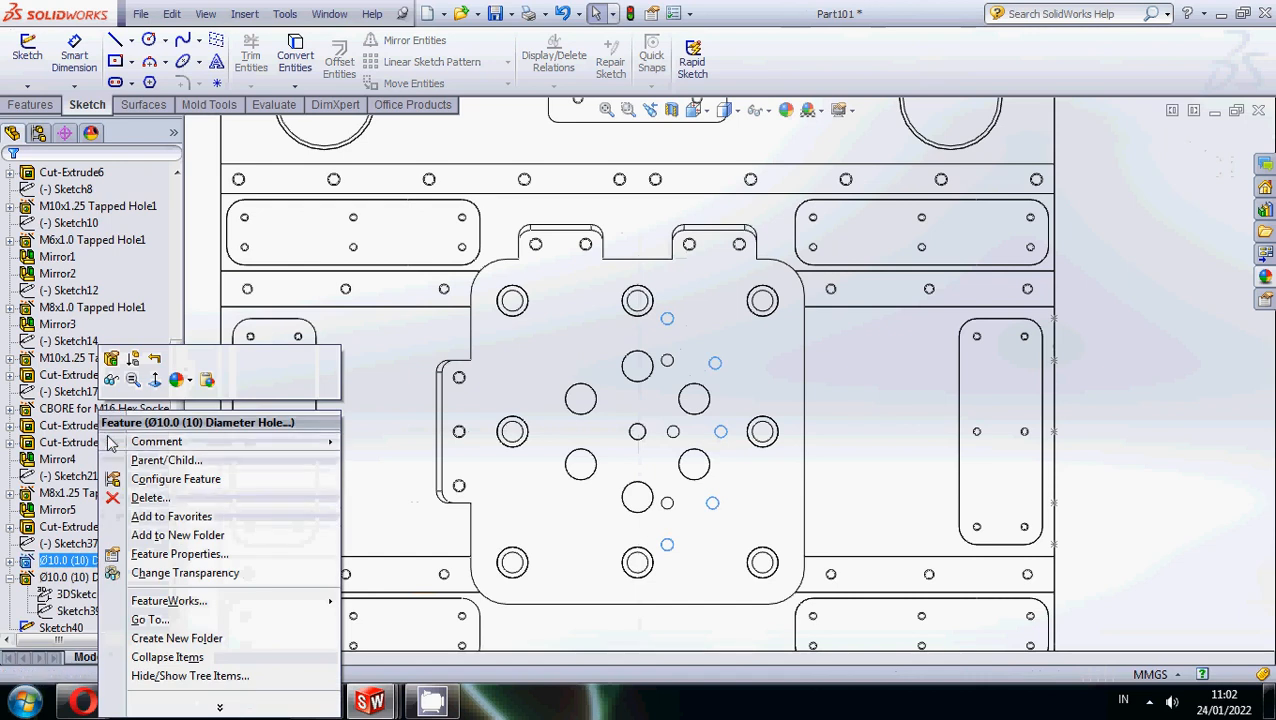
click(393, 468)
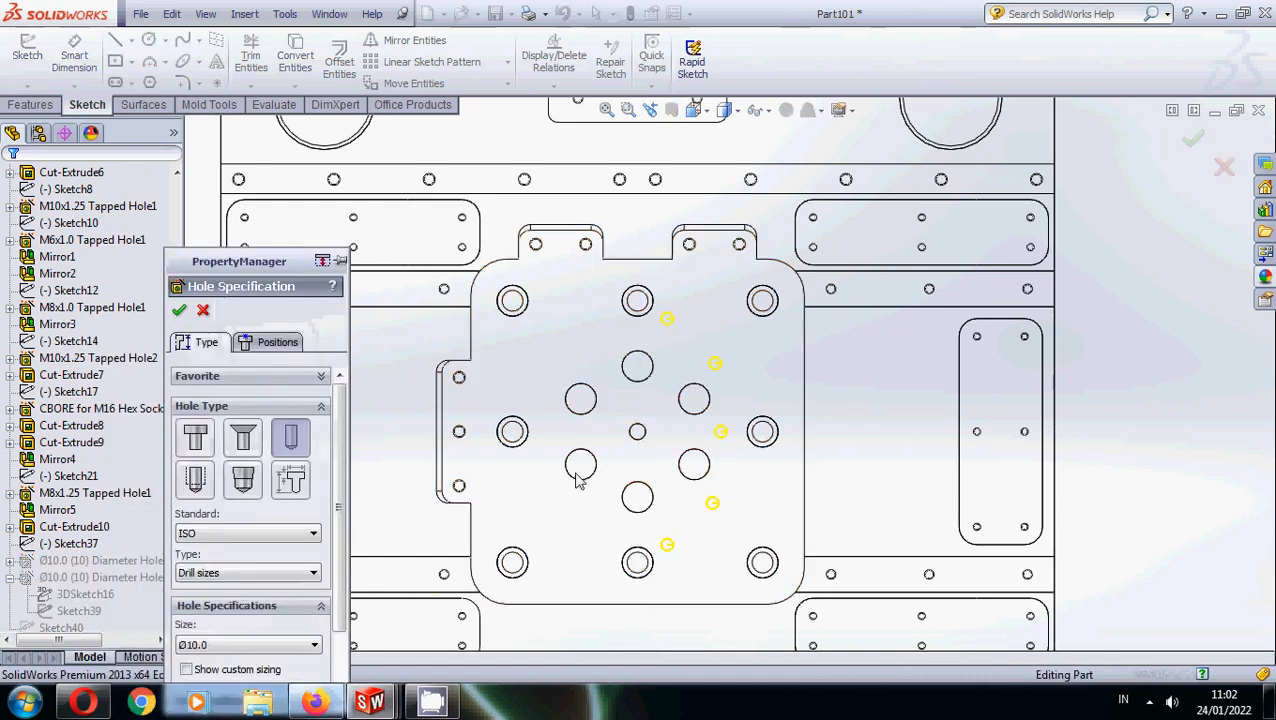
right_click(75, 541)
click(55, 560)
Edit the positions of the shallow Ø10 holes, moving the misplaced upper-right hole center onto its layout sketch point.
right_click(75, 560)
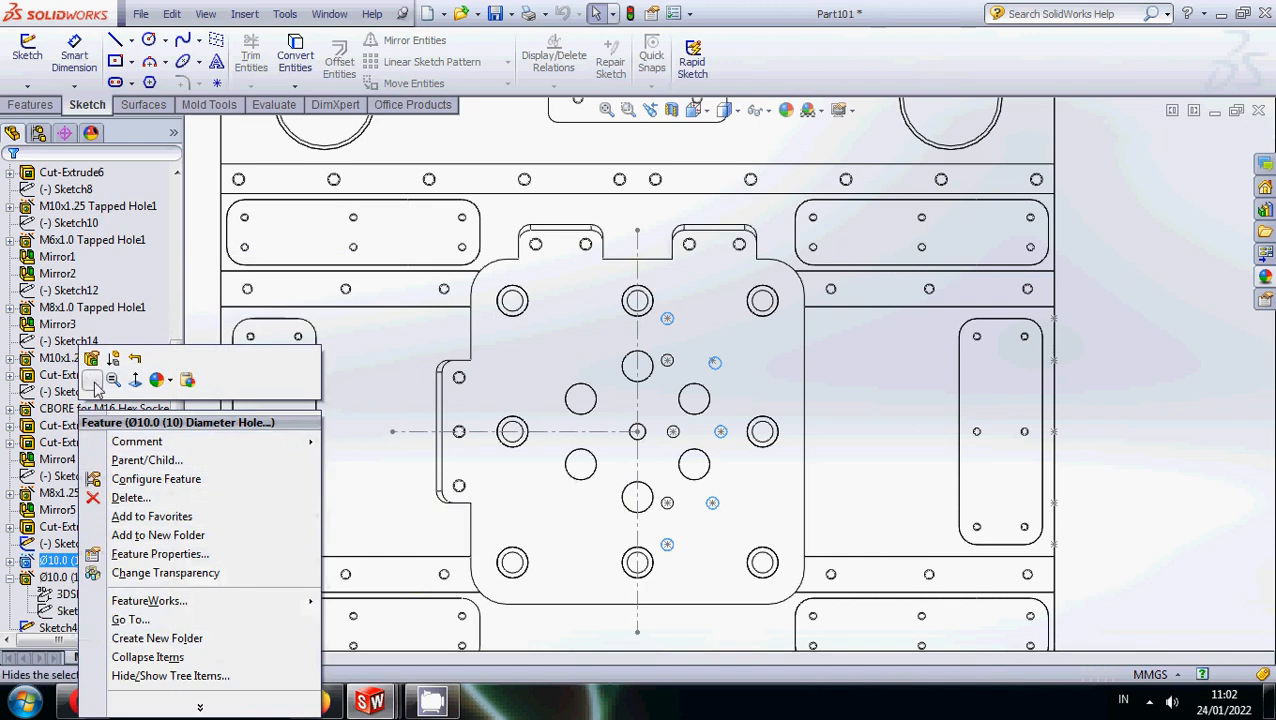
click(484, 428)
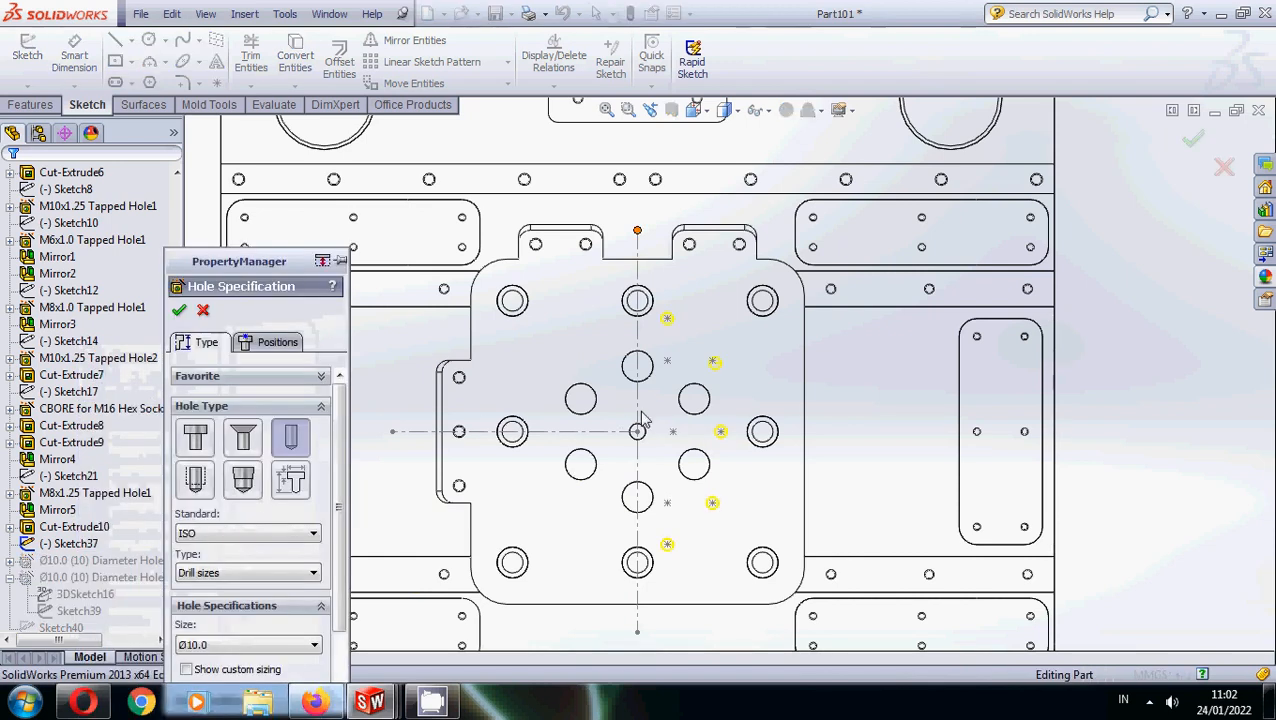
scroll(720, 360, down, 5)
click(289, 346)
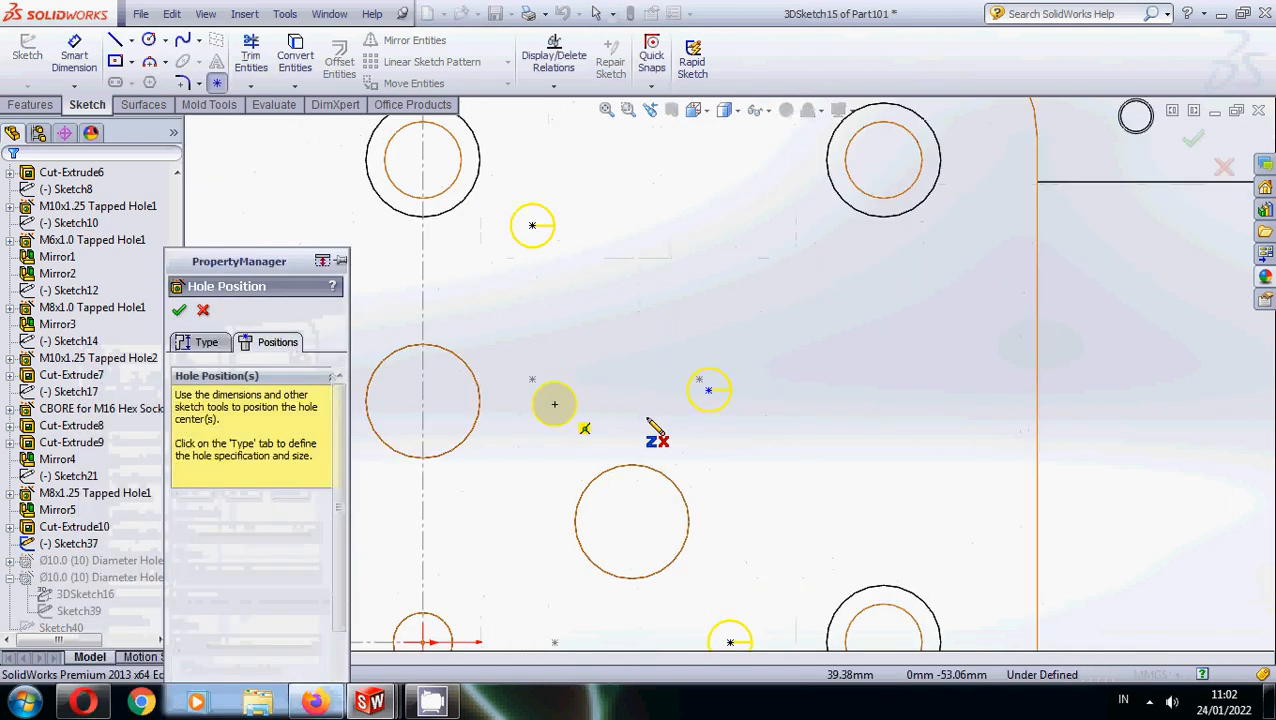
click(699, 379)
key(Escape)
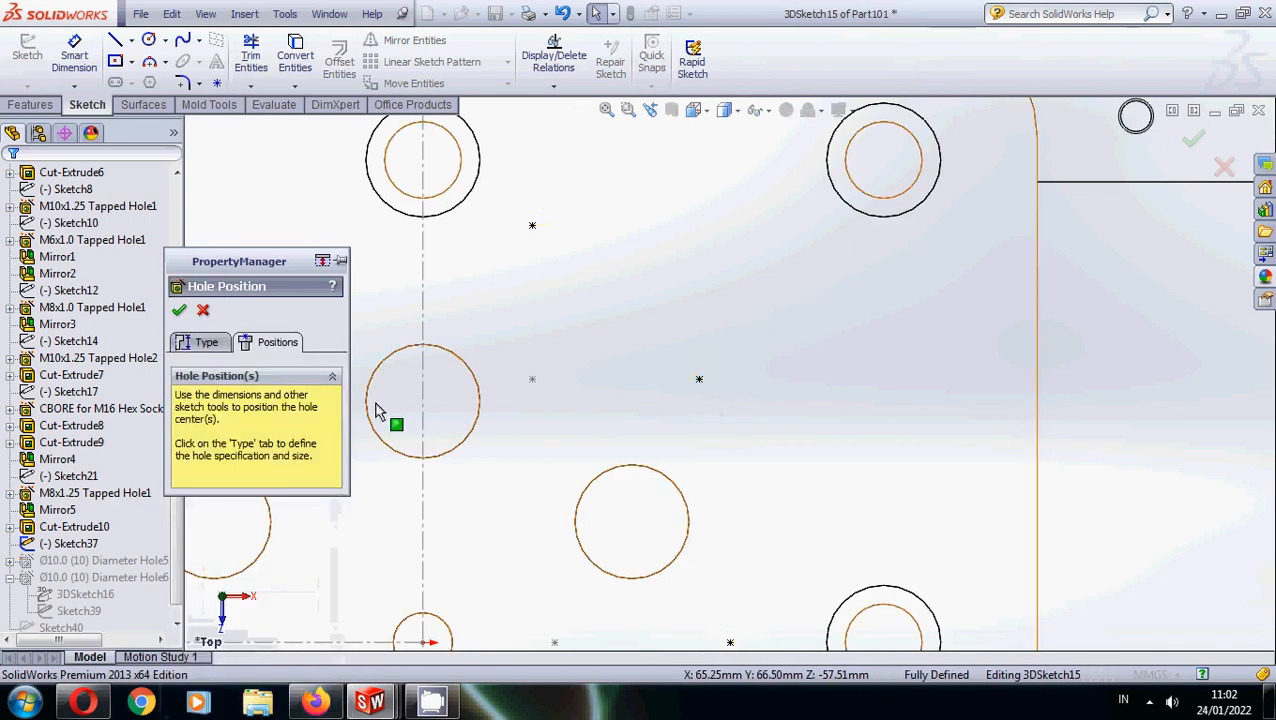
click(179, 310)
scroll(1080, 327, up, 3)
scroll(1078, 327, up, 5)
scroll(792, 399, up, 1)
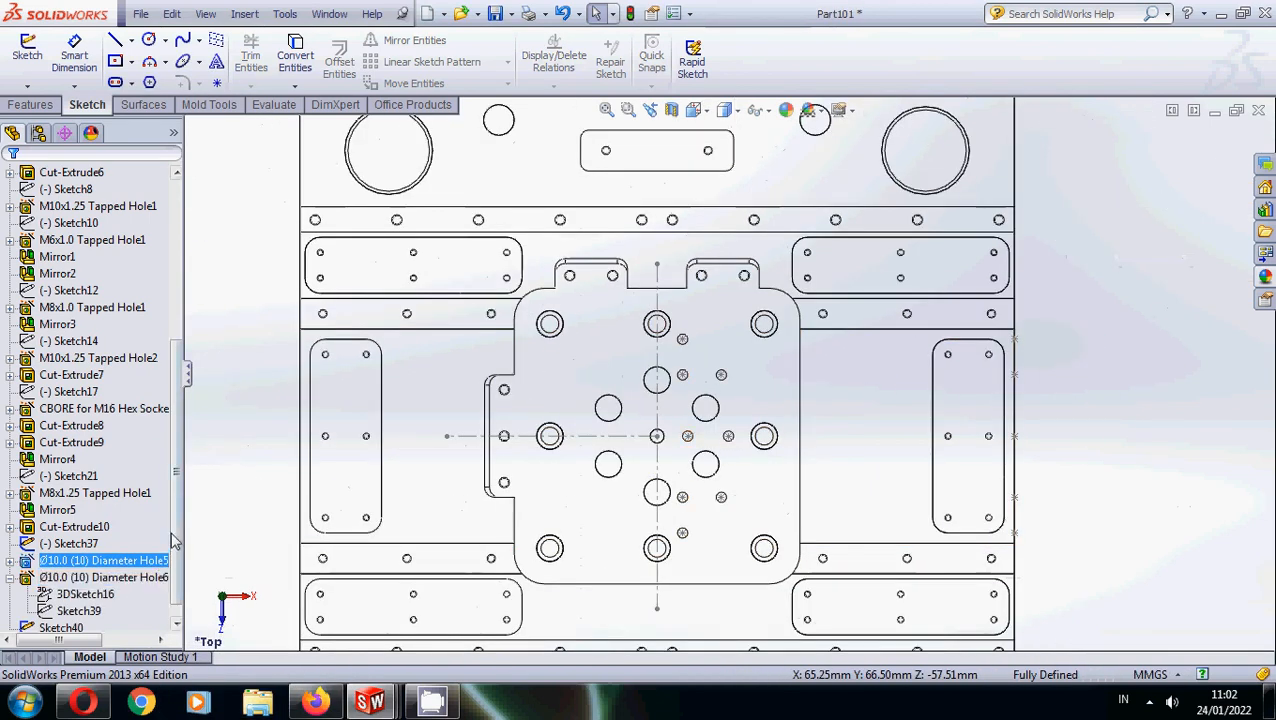
Reopen the side-face point sketch for editing and show the plate from the Right view.
scroll(181, 567, down, 1)
click(68, 611)
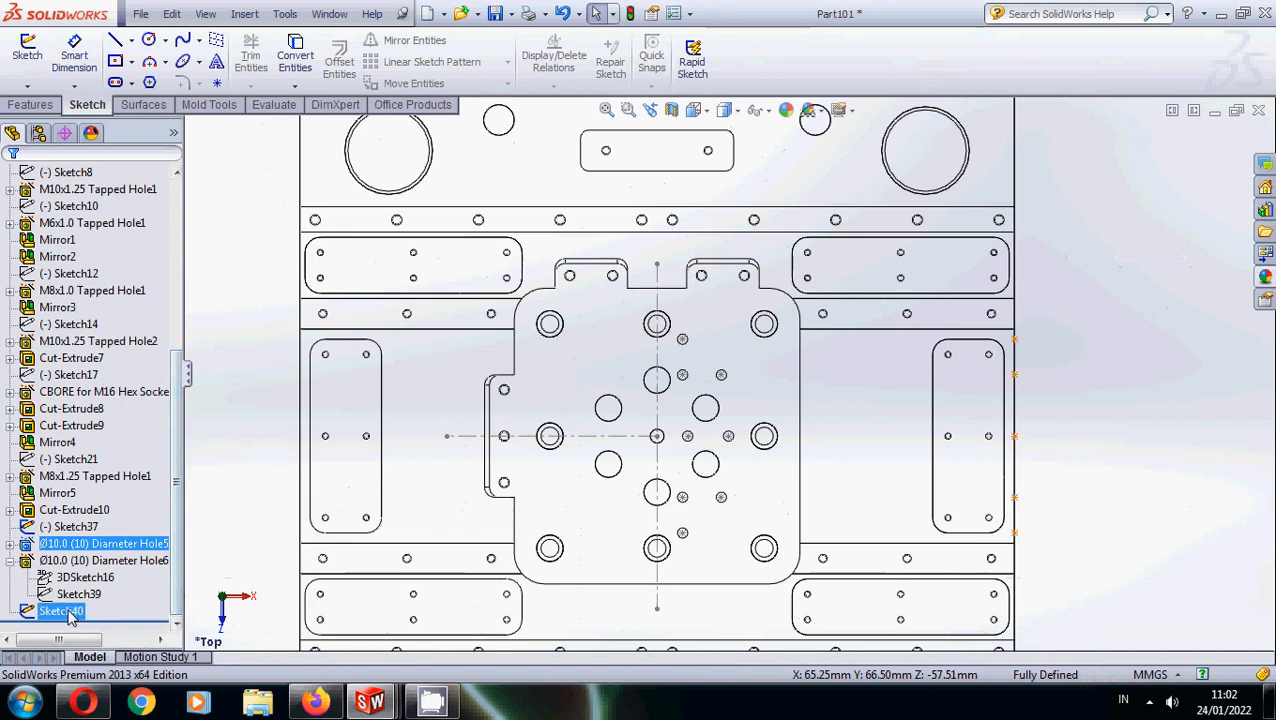
right_click(68, 611)
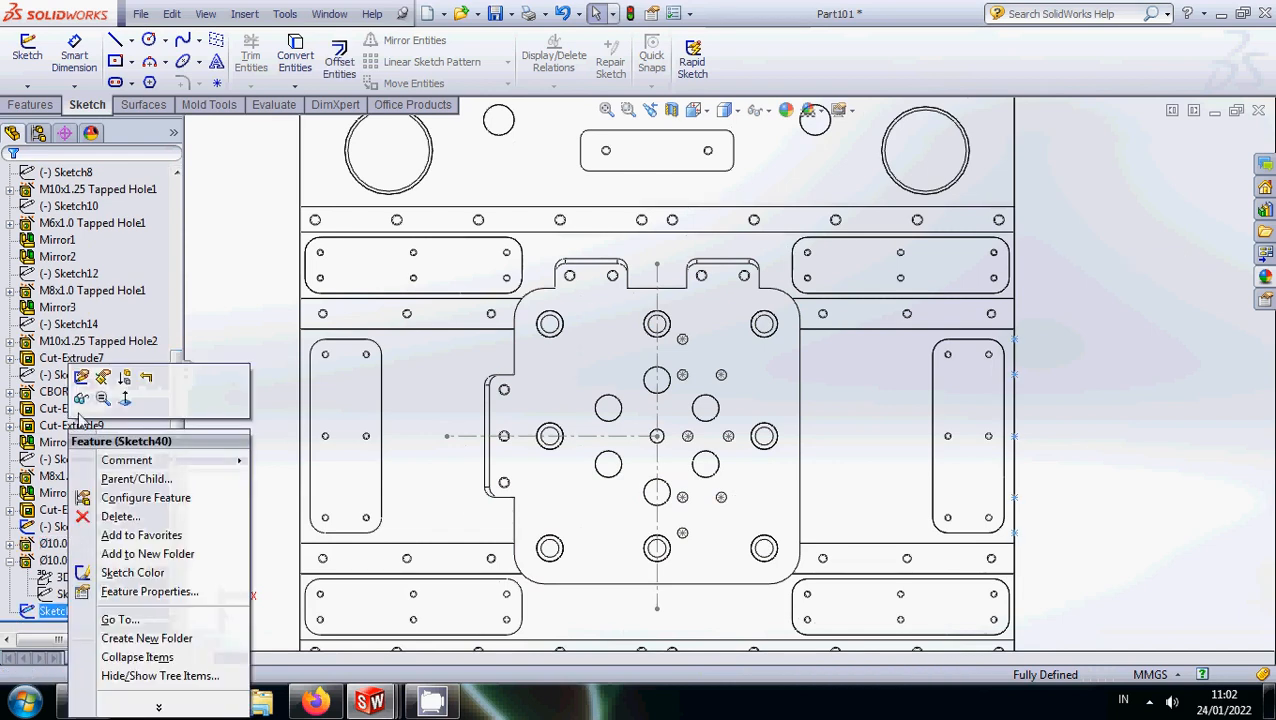
click(82, 380)
click(693, 110)
click(725, 190)
click(747, 181)
Add a sketch point at the bottom-edge midpoint of the corrected shallow Ø10 hole right of the origin and close the sketch.
scroll(877, 436, down, 7)
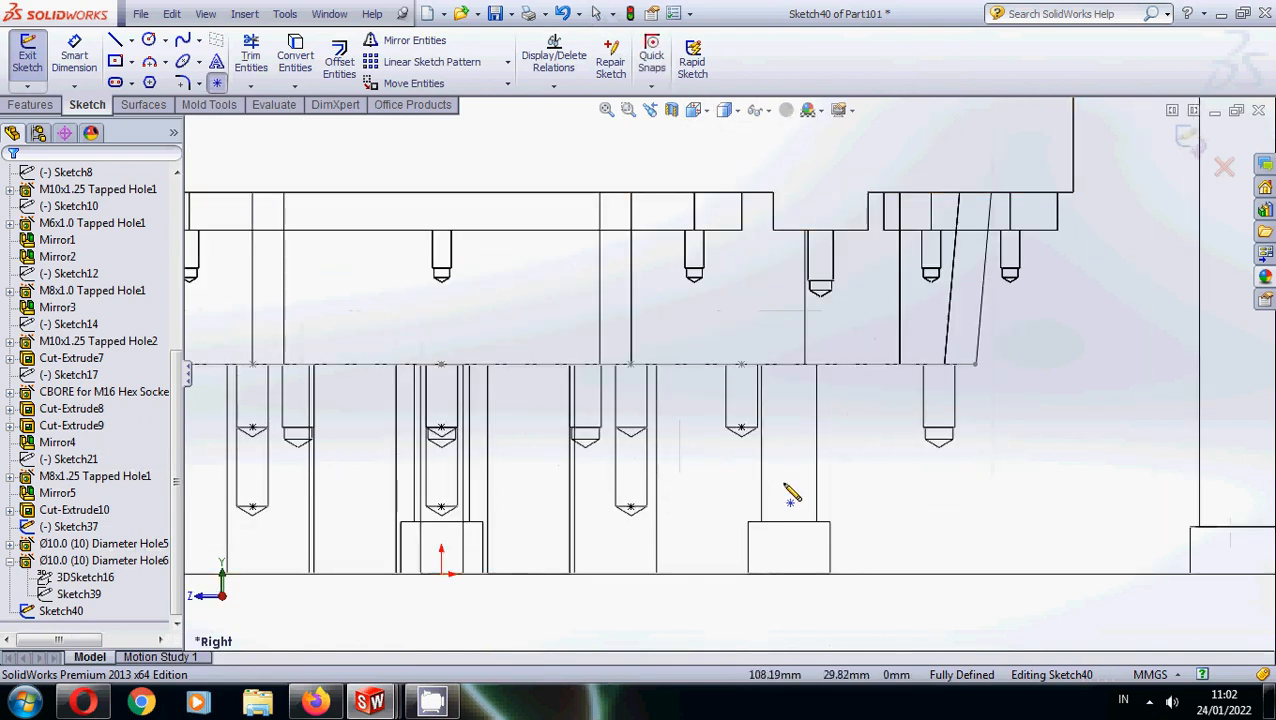
scroll(697, 485, up, 2)
click(661, 411)
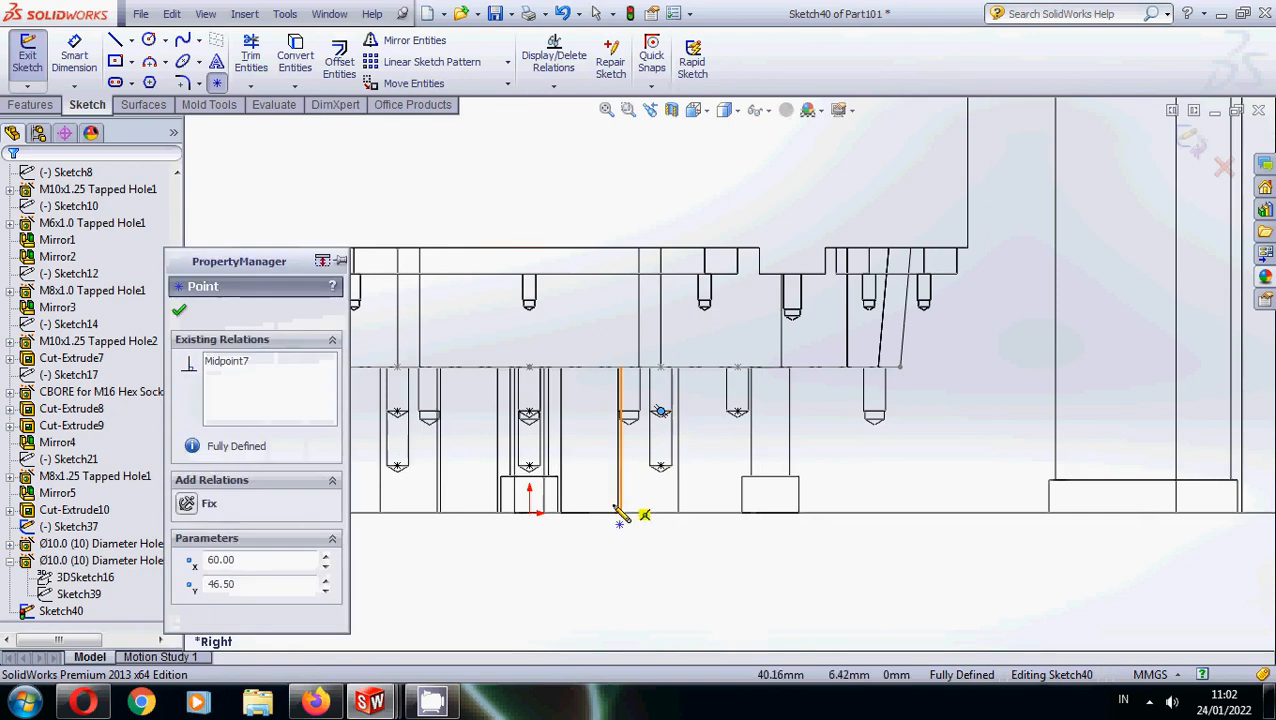
key(Escape)
scroll(728, 373, up, 3)
click(1186, 143)
Set up a Hole Wizard hole with ISO drill size Ø10.0 and a blind depth of 290 mm.
click(52, 107)
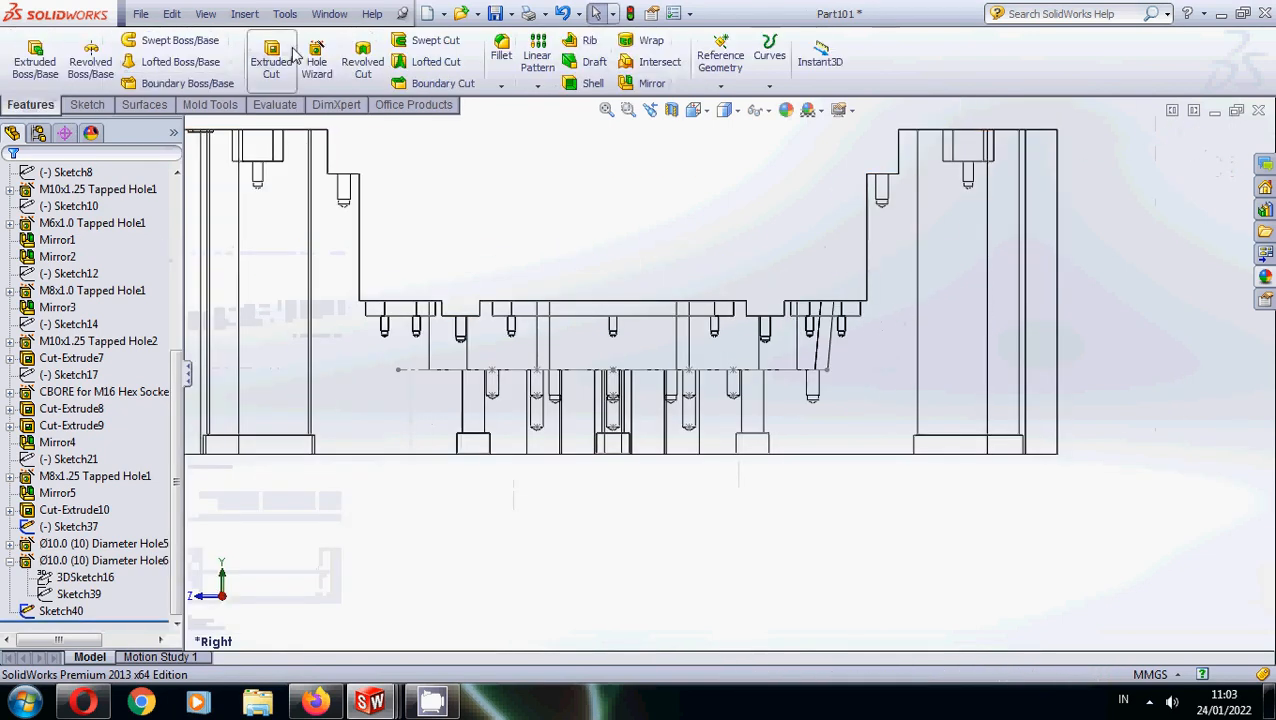
middle_drag(550, 353, 590, 520)
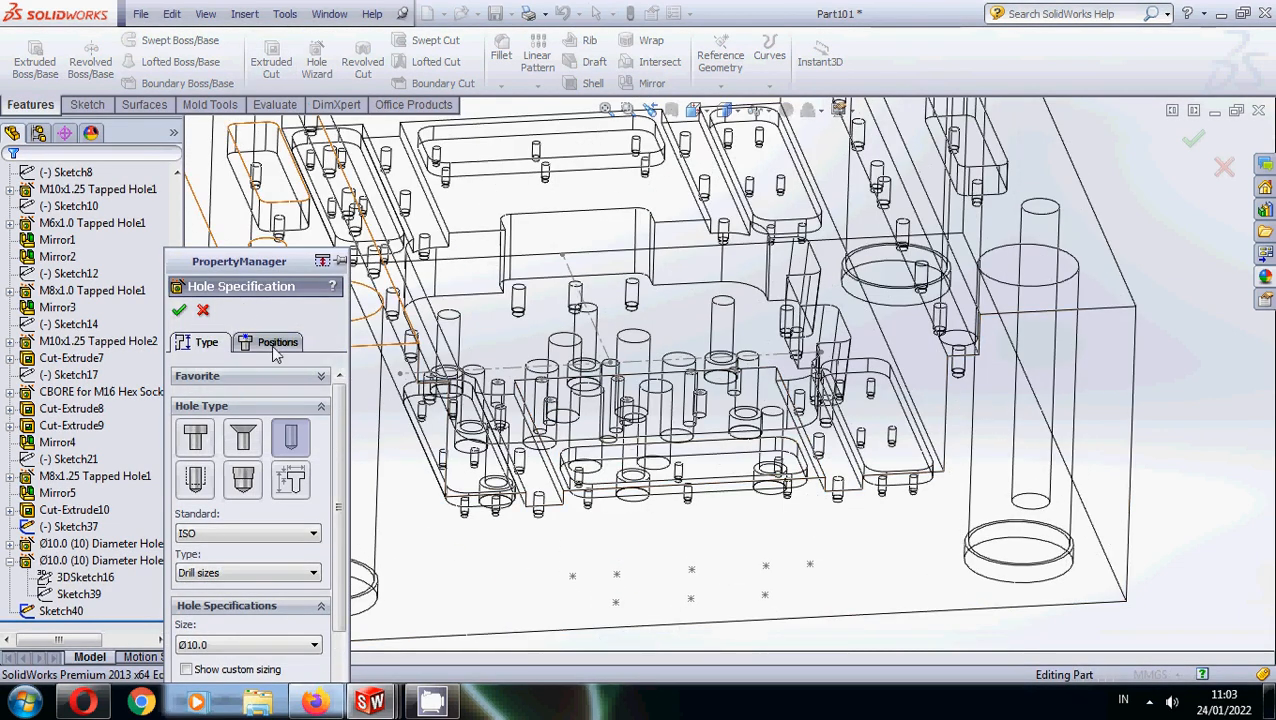
scroll(335, 447, down, 2)
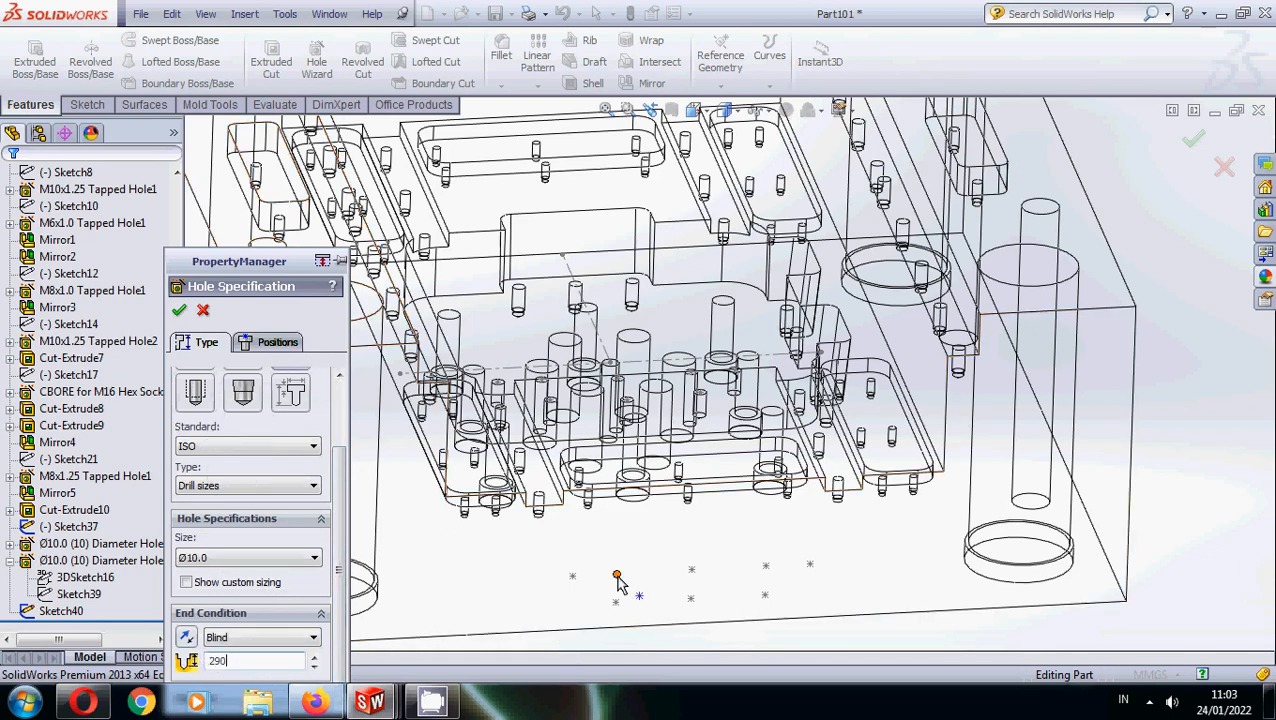
Place the 290 mm deep holes with a 3D sketch on the three middle points of the side face's upper row.
click(268, 344)
click(253, 500)
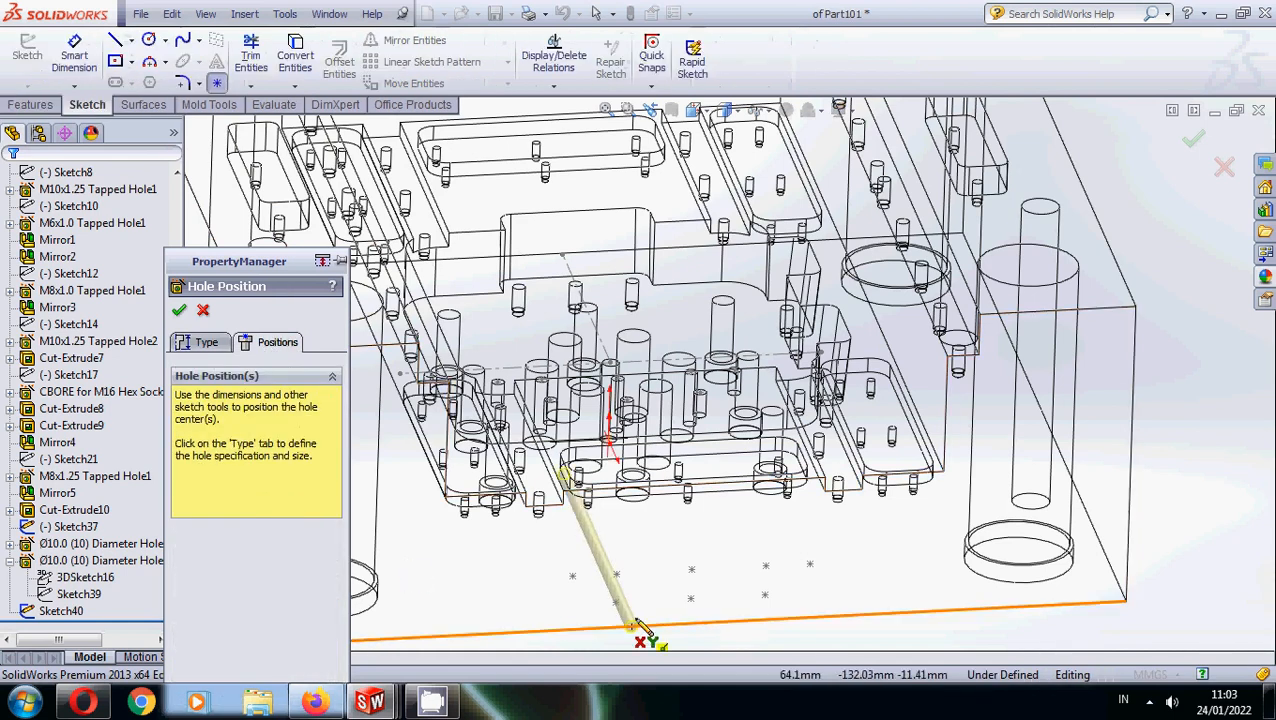
click(692, 571)
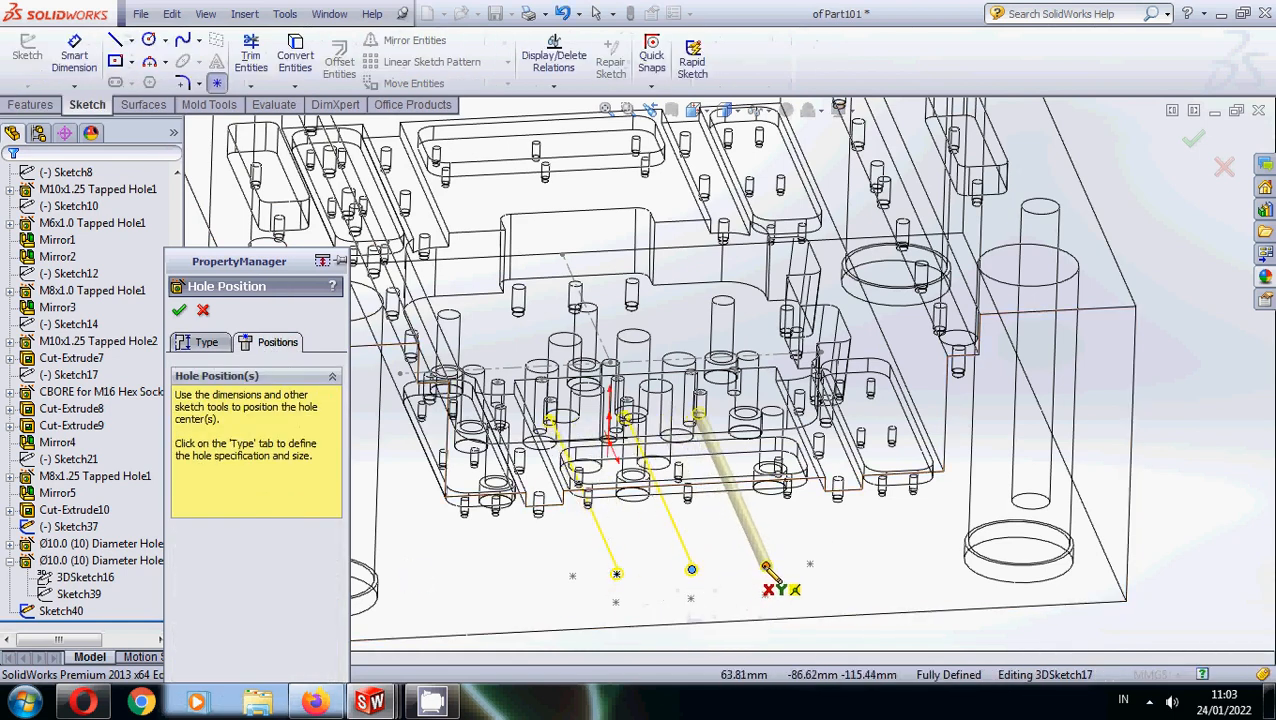
middle_drag(716, 528, 640, 370)
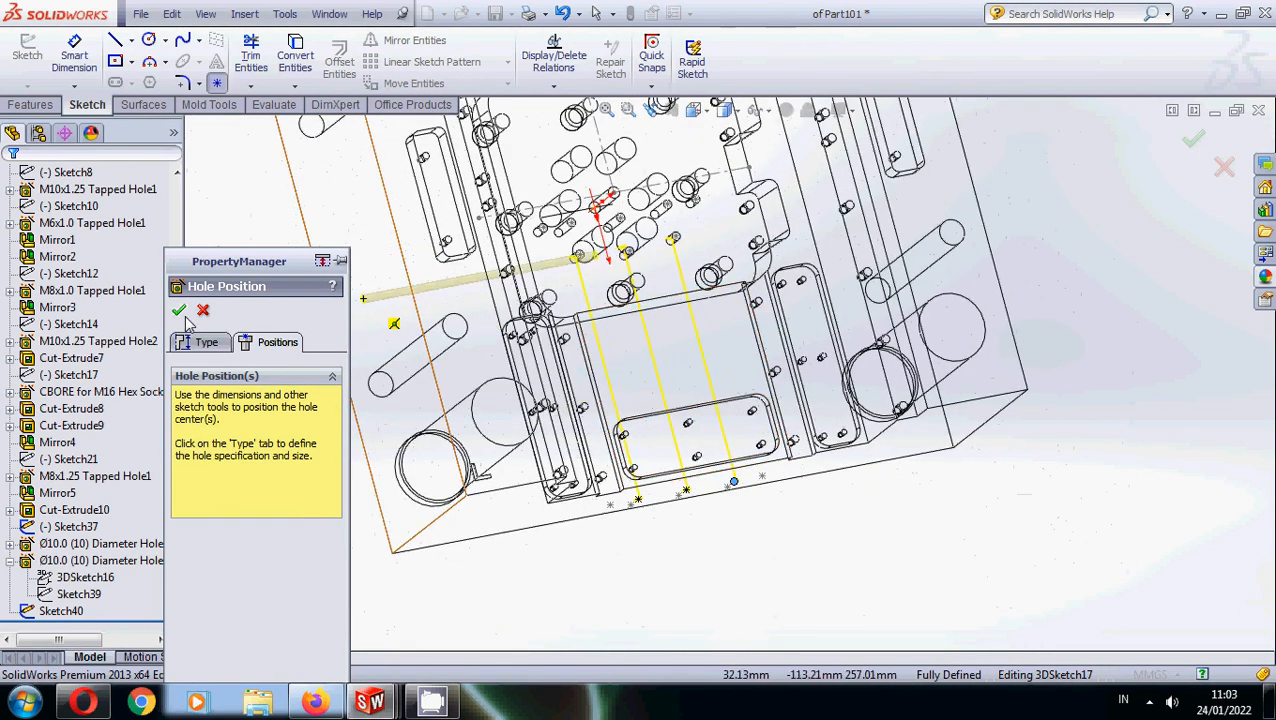
click(180, 312)
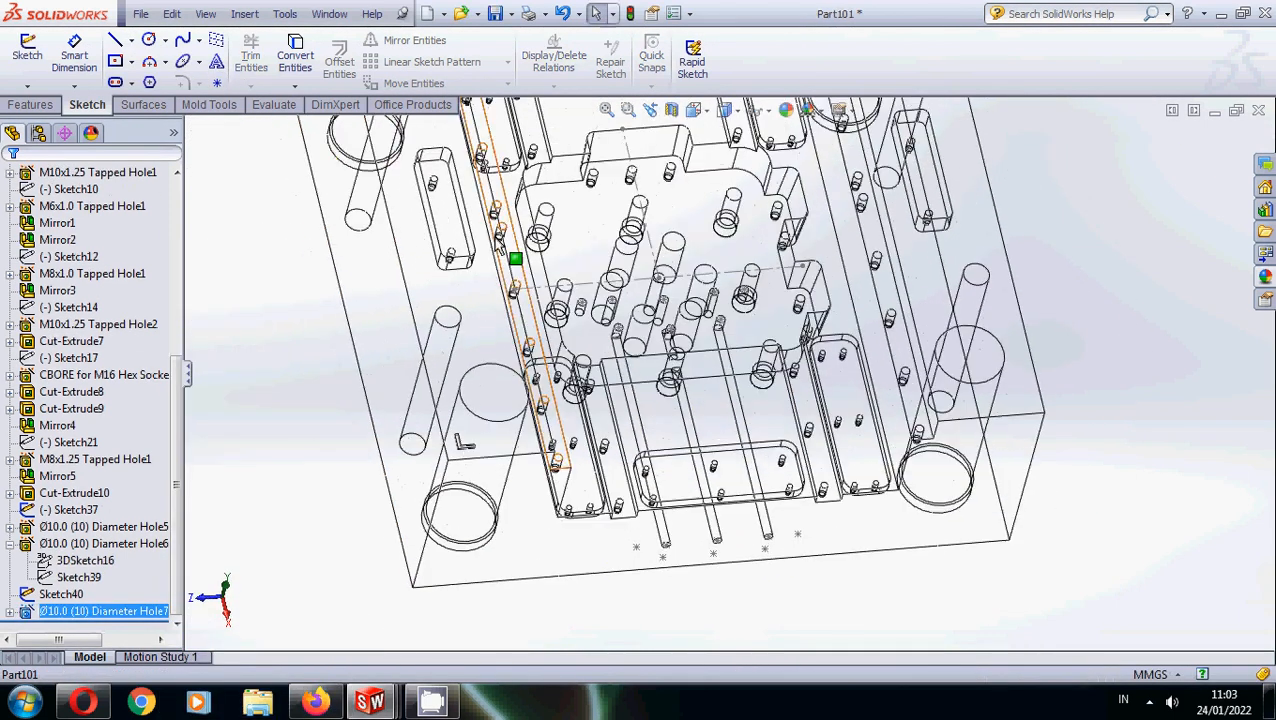
Set up a Hole Wizard hole with ISO drill size Ø10.0 and a blind depth of 320 mm.
click(33, 106)
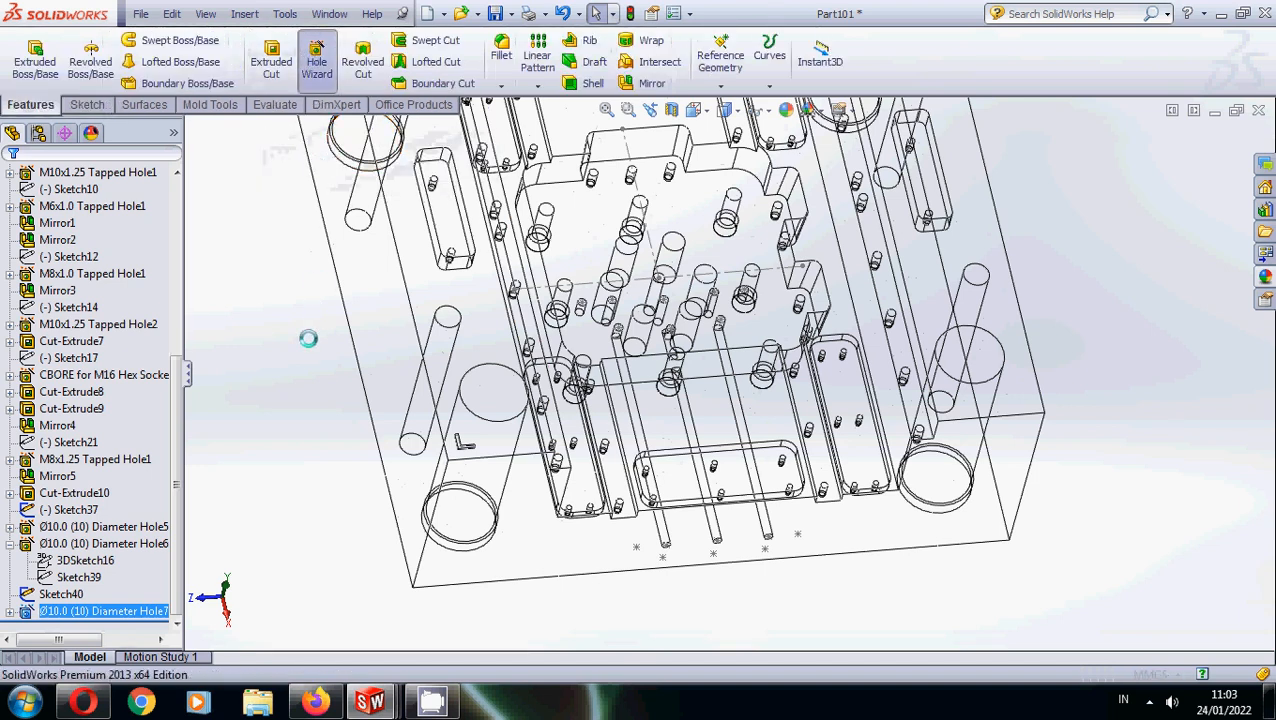
scroll(320, 500, down, 3)
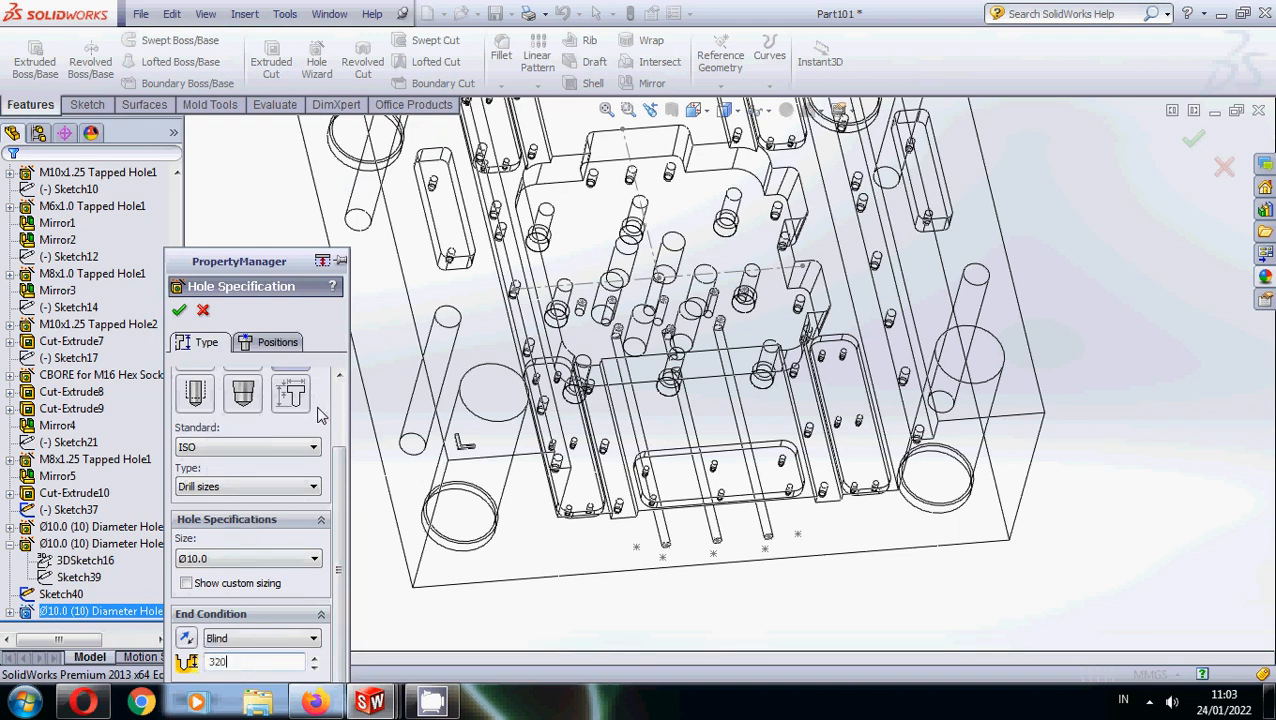
click(289, 344)
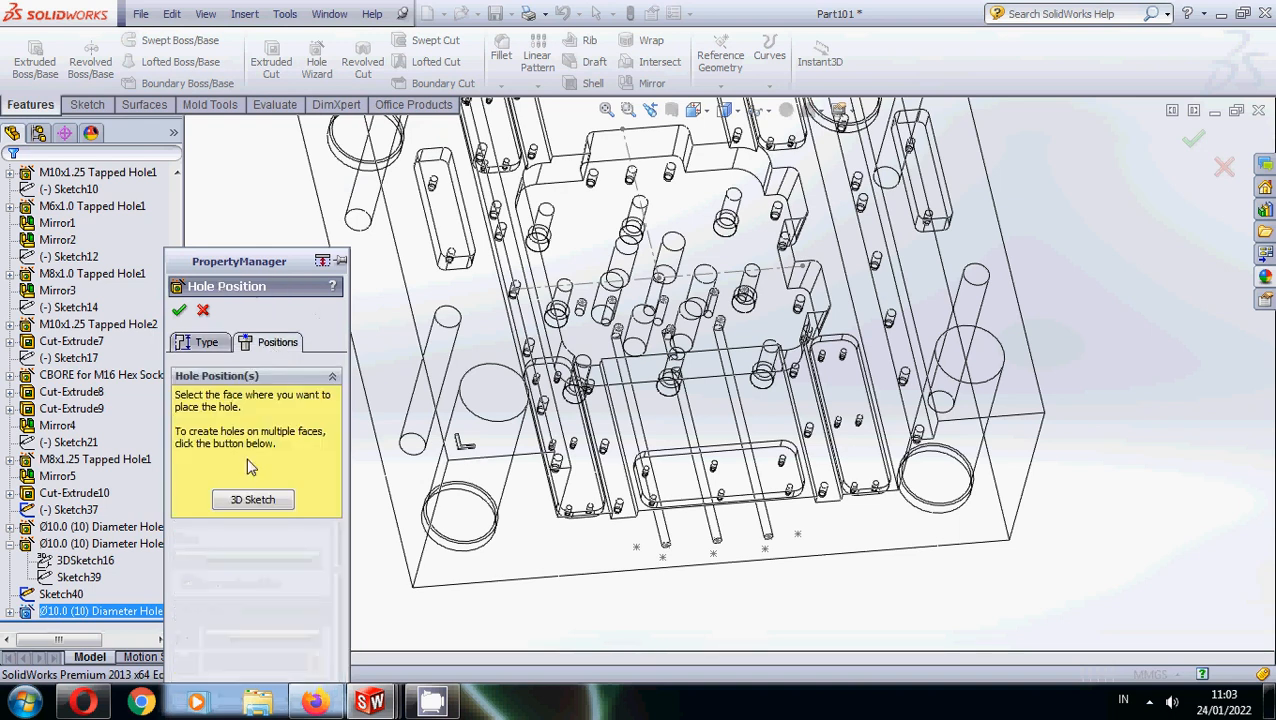
Place the 320 mm deep holes with a 3D sketch on the upper row's two outer points and the three lower-row points.
click(252, 500)
scroll(621, 484, down, 5)
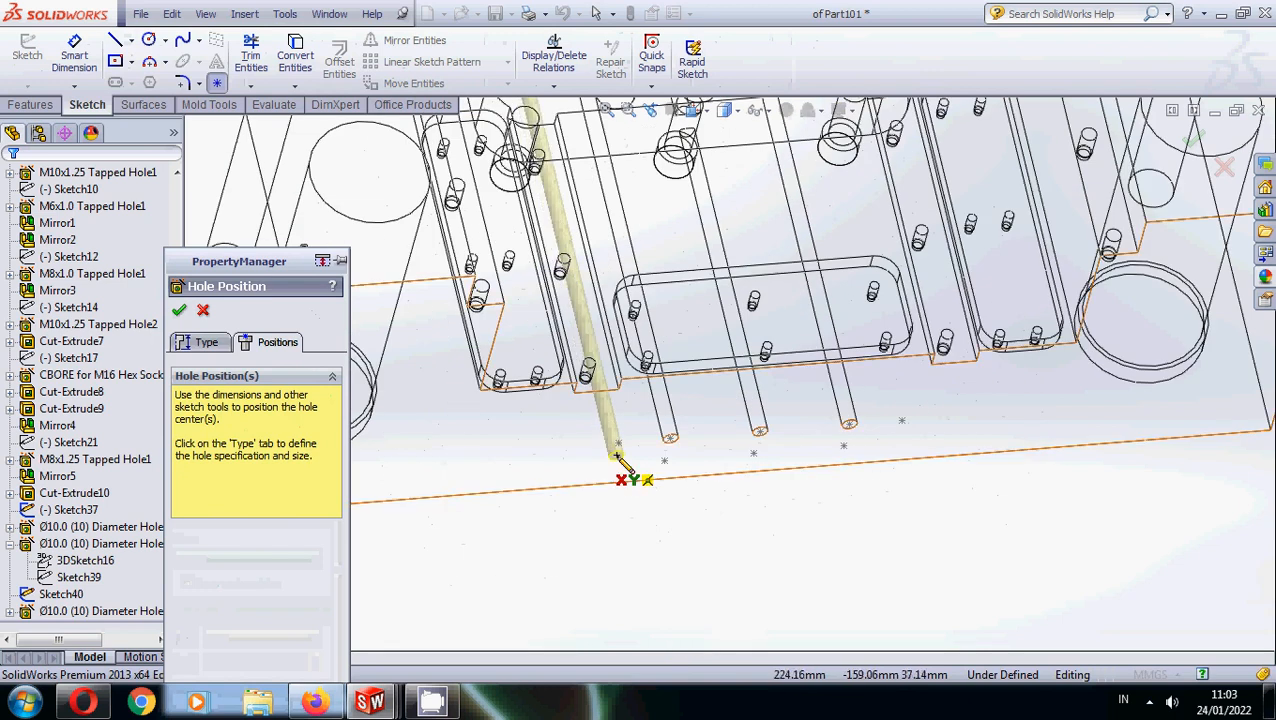
click(619, 444)
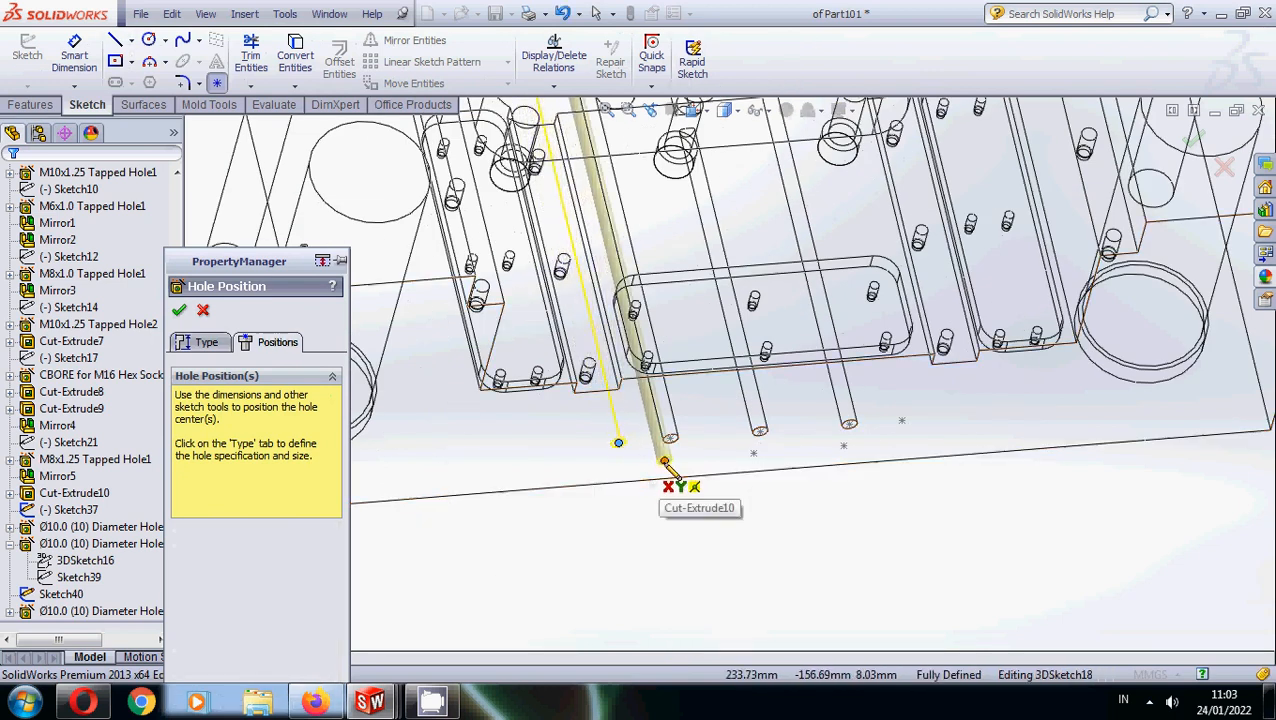
click(664, 460)
click(753, 453)
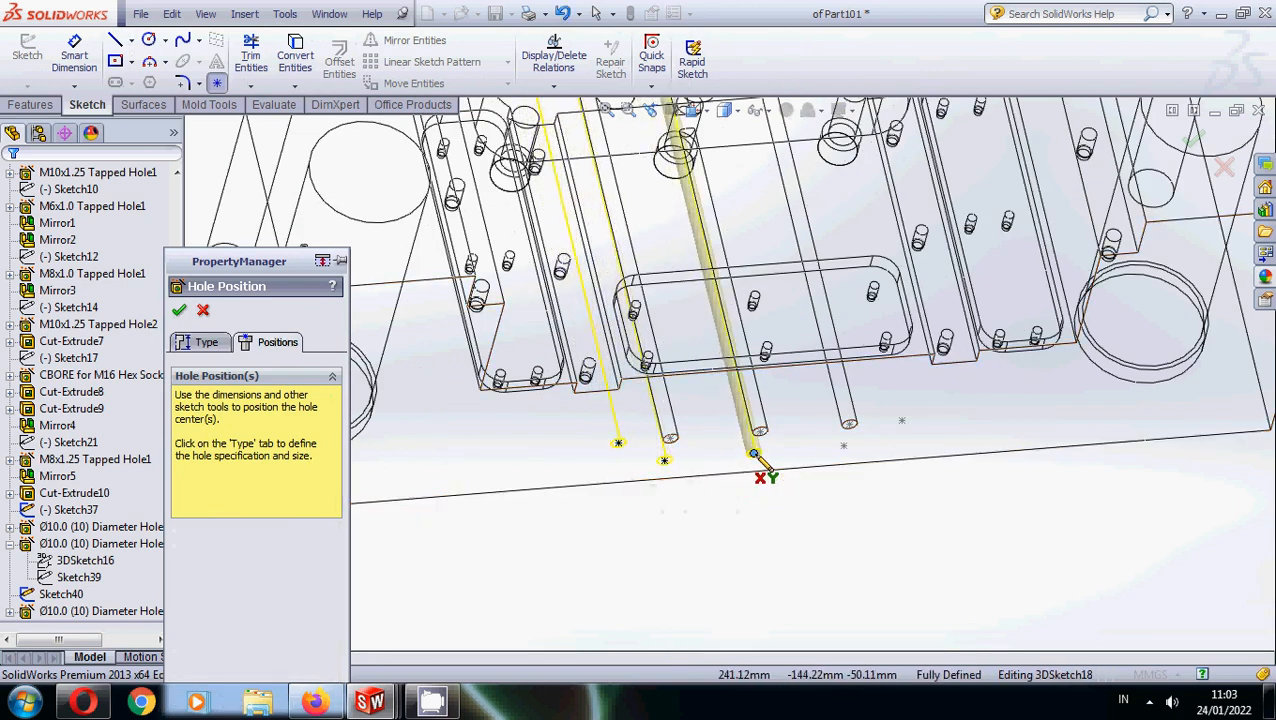
click(843, 446)
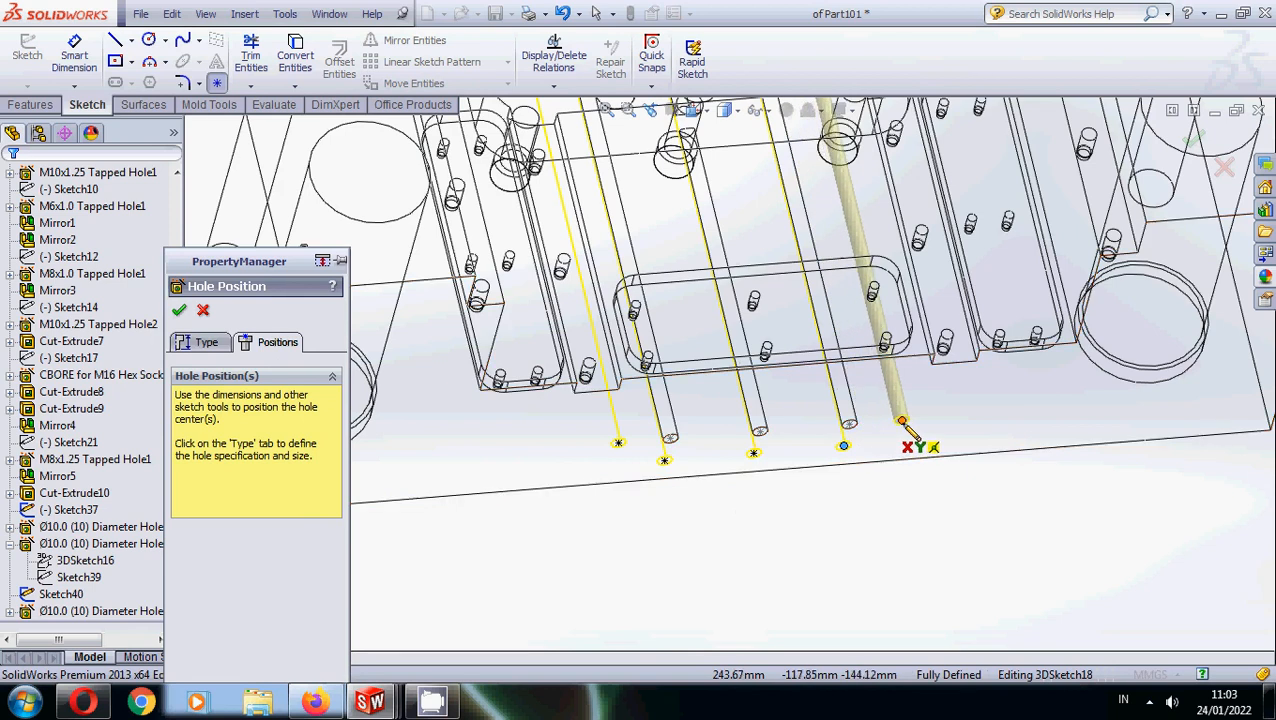
click(902, 421)
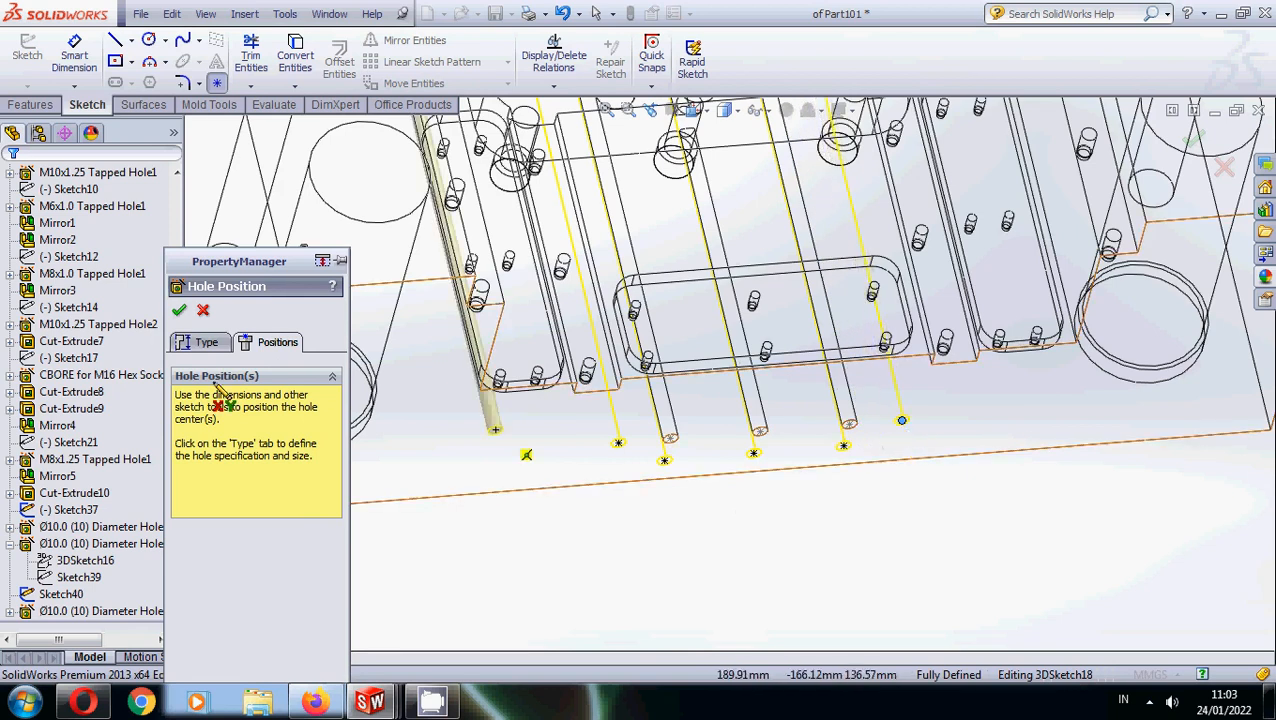
click(179, 312)
Edit the M16 counterbore hole feature and delete its hole position at X 105 mm on the centerline.
middle_drag(830, 480, 711, 277)
scroll(711, 277, down, 6)
mouse_move(730, 341)
middle_down()
mouse_move(733, 268)
mouse_move(769, 322)
mouse_move(758, 382)
mouse_move(723, 305)
mouse_move(737, 360)
middle_up()
scroll(746, 379, up, 5)
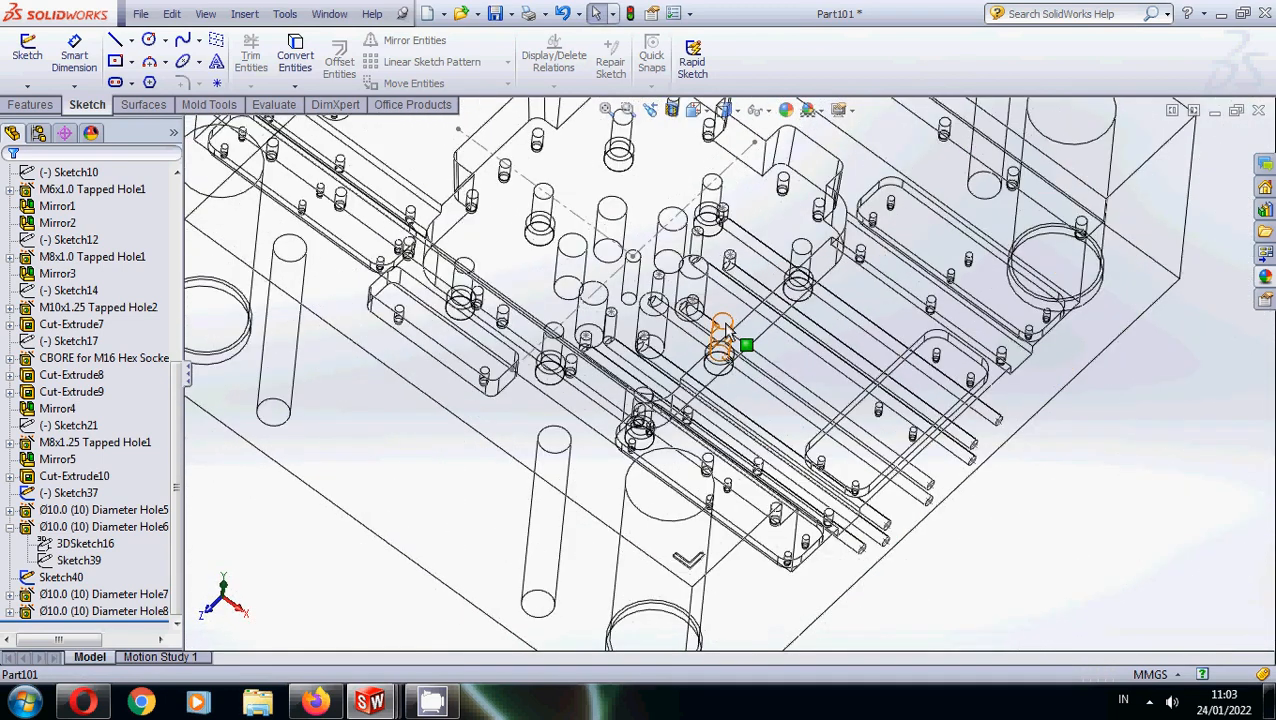
click(722, 327)
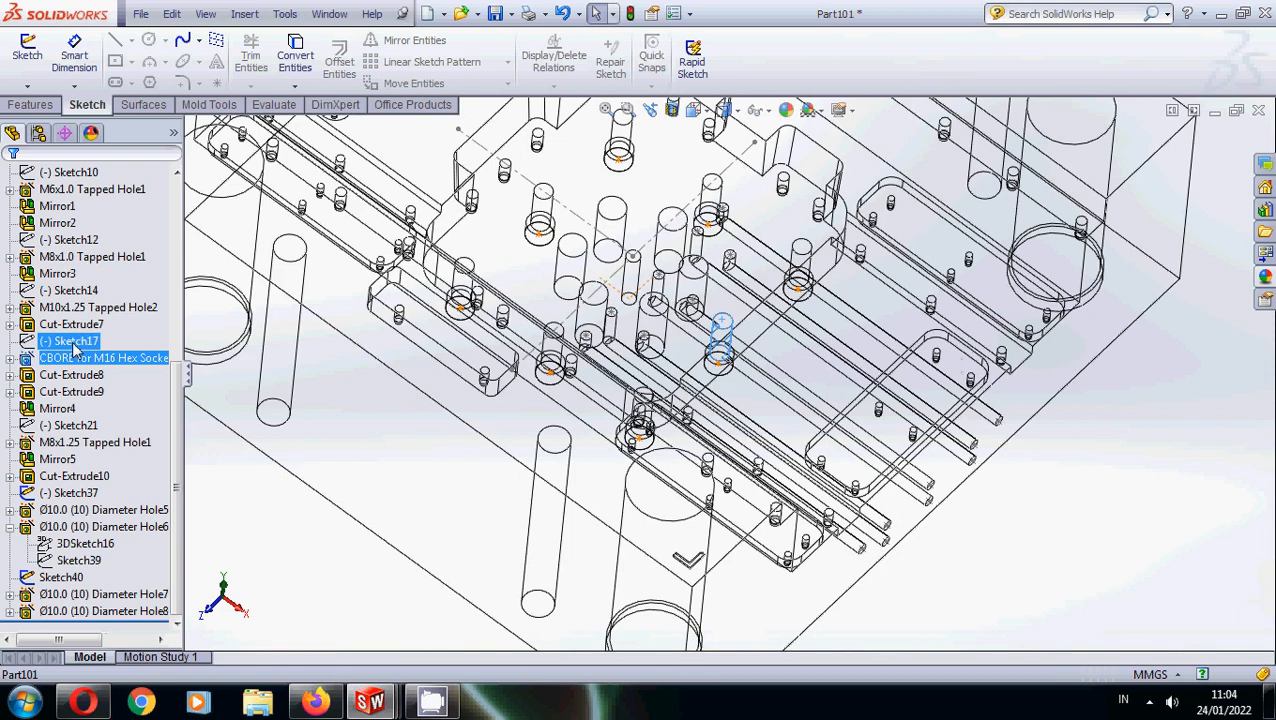
right_click(77, 344)
right_click(52, 358)
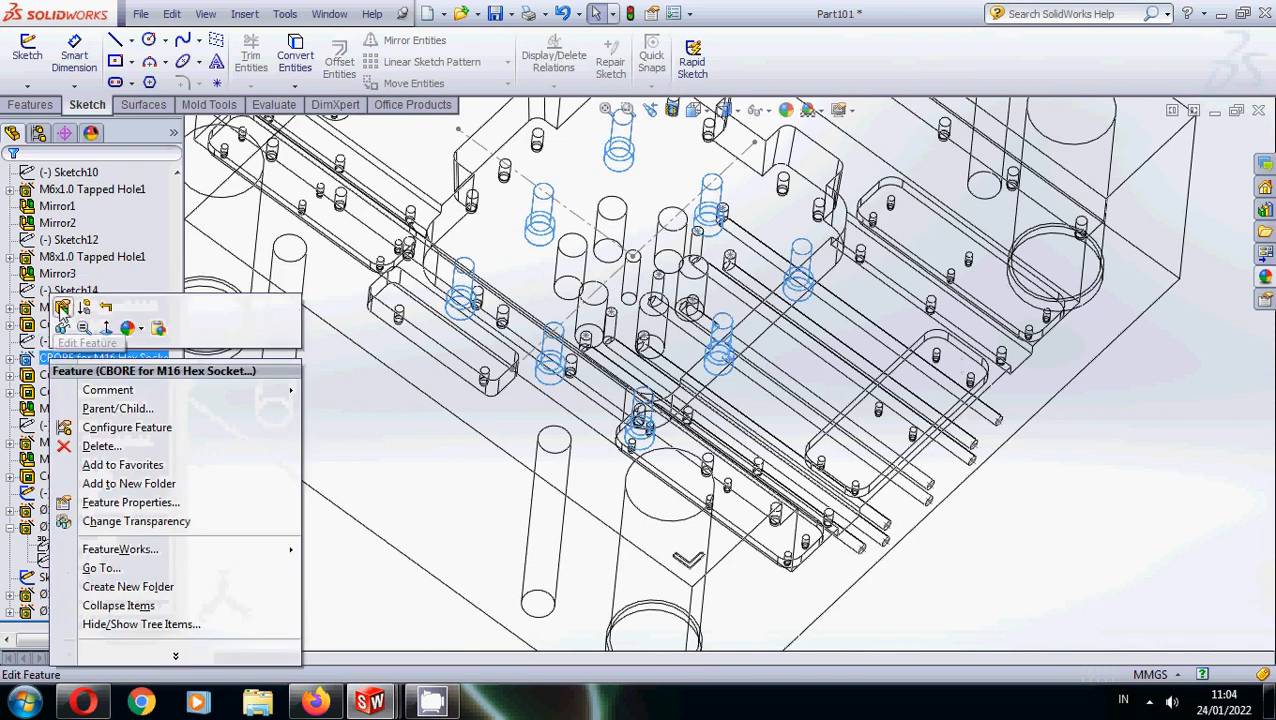
click(62, 310)
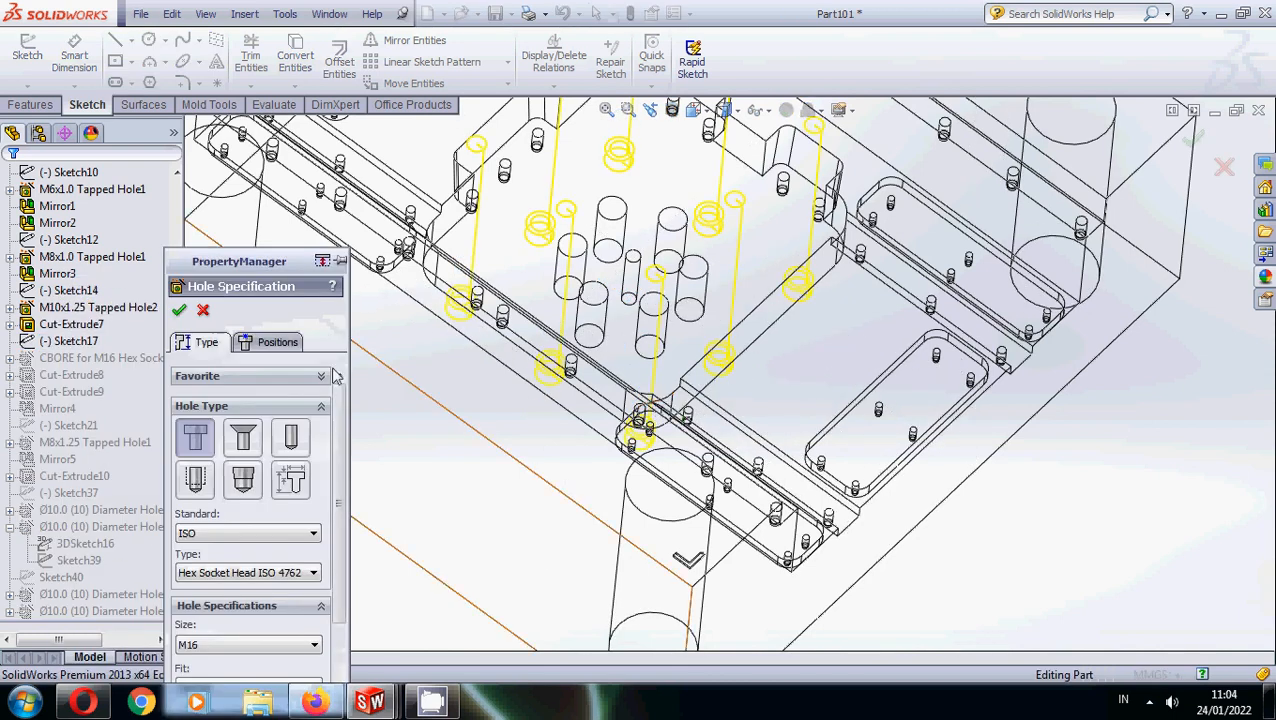
click(275, 342)
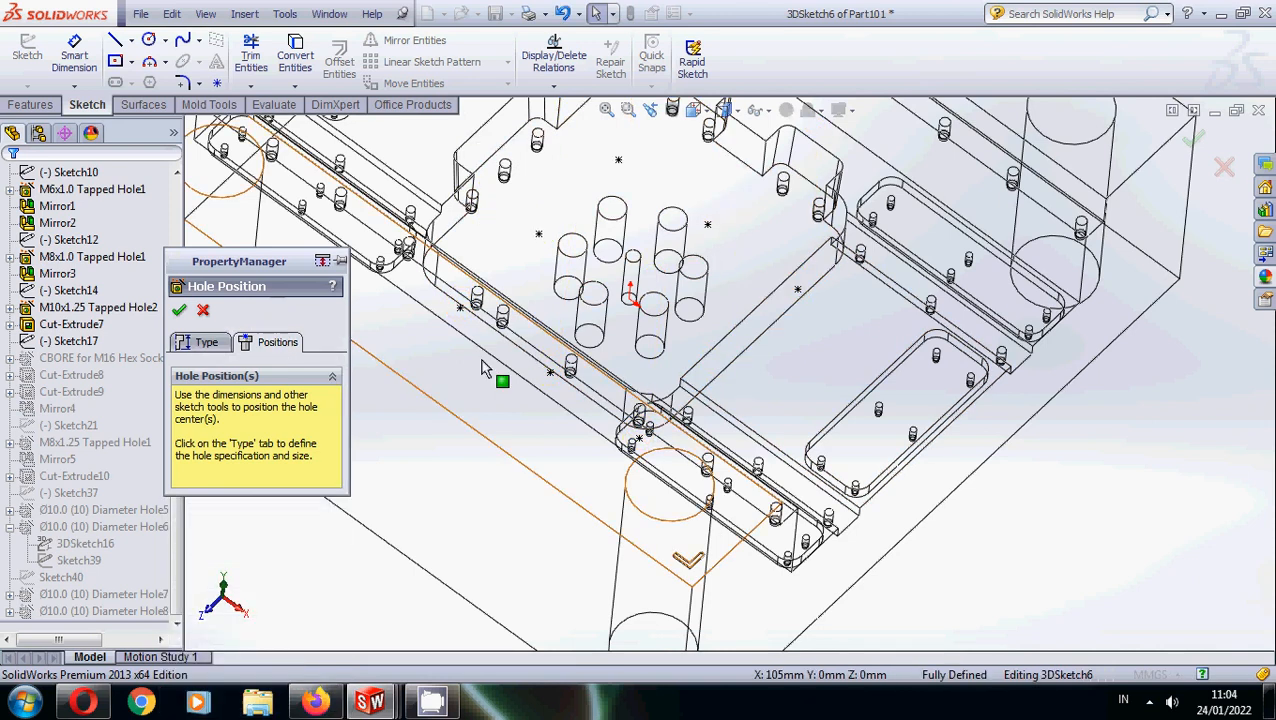
Delete the opposite M16 counterbore position at X -105 mm and accept the hole feature.
scroll(482, 361, up, 2)
middle_drag(598, 216, 601, 274)
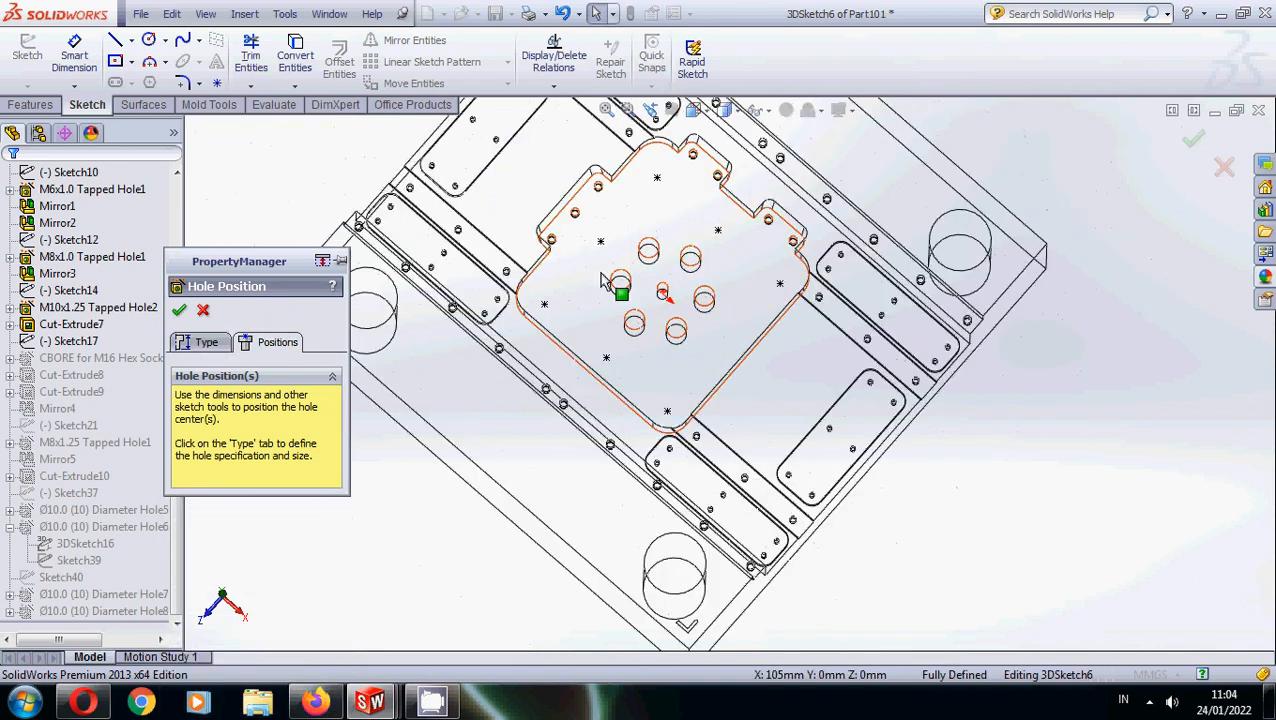
click(601, 248)
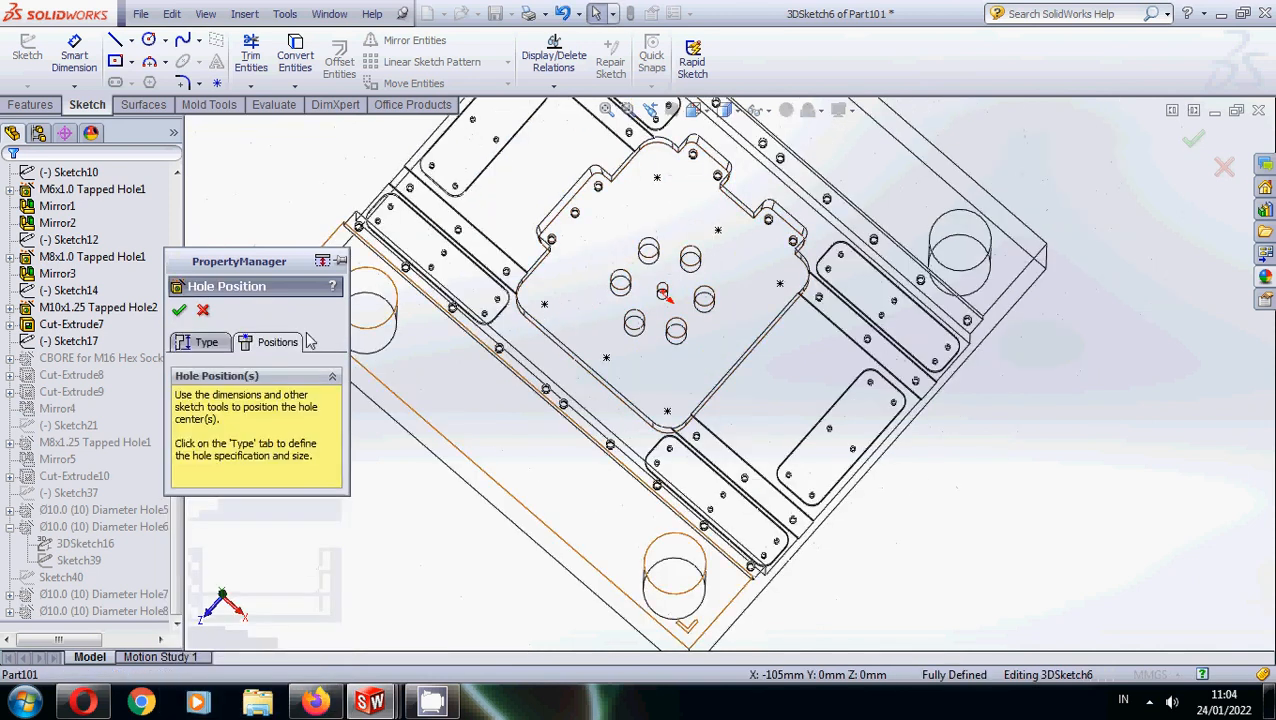
click(179, 311)
middle_drag(756, 374, 745, 283)
scroll(610, 283, down, 5)
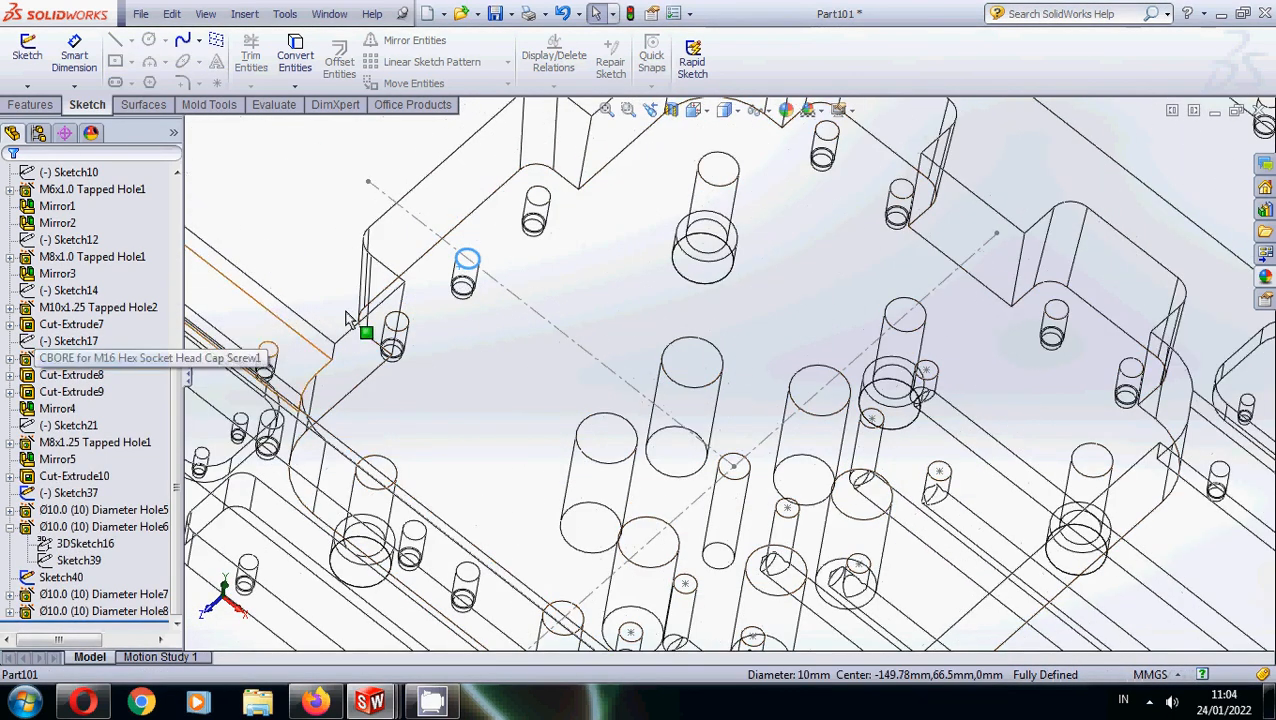
scroll(505, 280, down, 3)
click(467, 270)
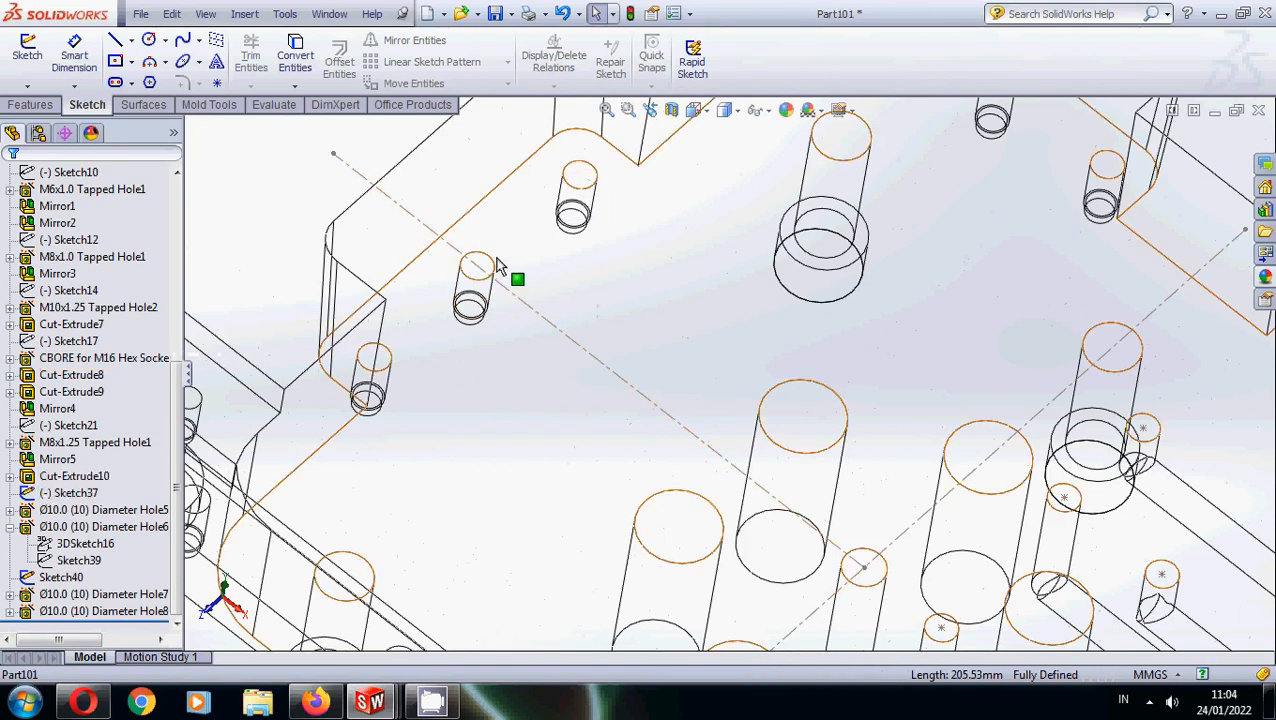
click(486, 265)
scroll(600, 279, up, 4)
middle_drag(689, 279, 866, 245)
key(Escape)
Edit the M10x1.25 tapped hole feature crossing the centerline and delete its middle hole position at X -149.78 mm.
scroll(729, 379, down, 5)
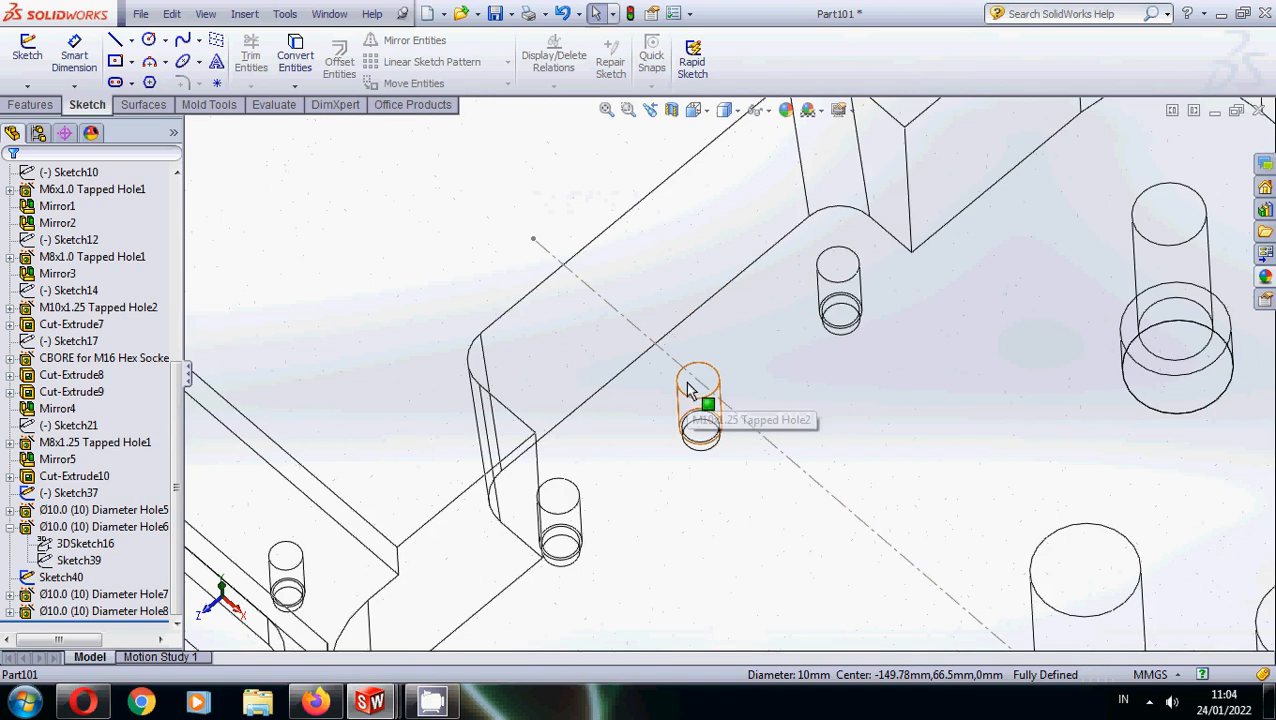
click(688, 390)
right_click(118, 308)
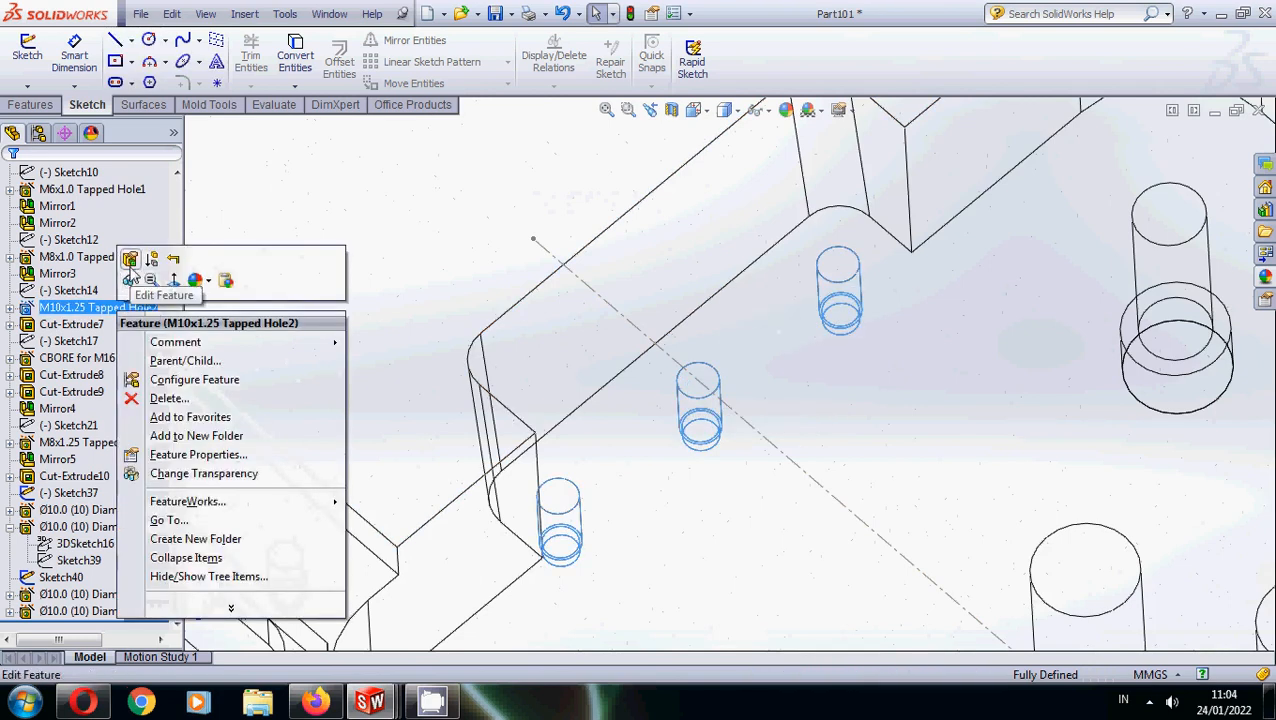
click(130, 262)
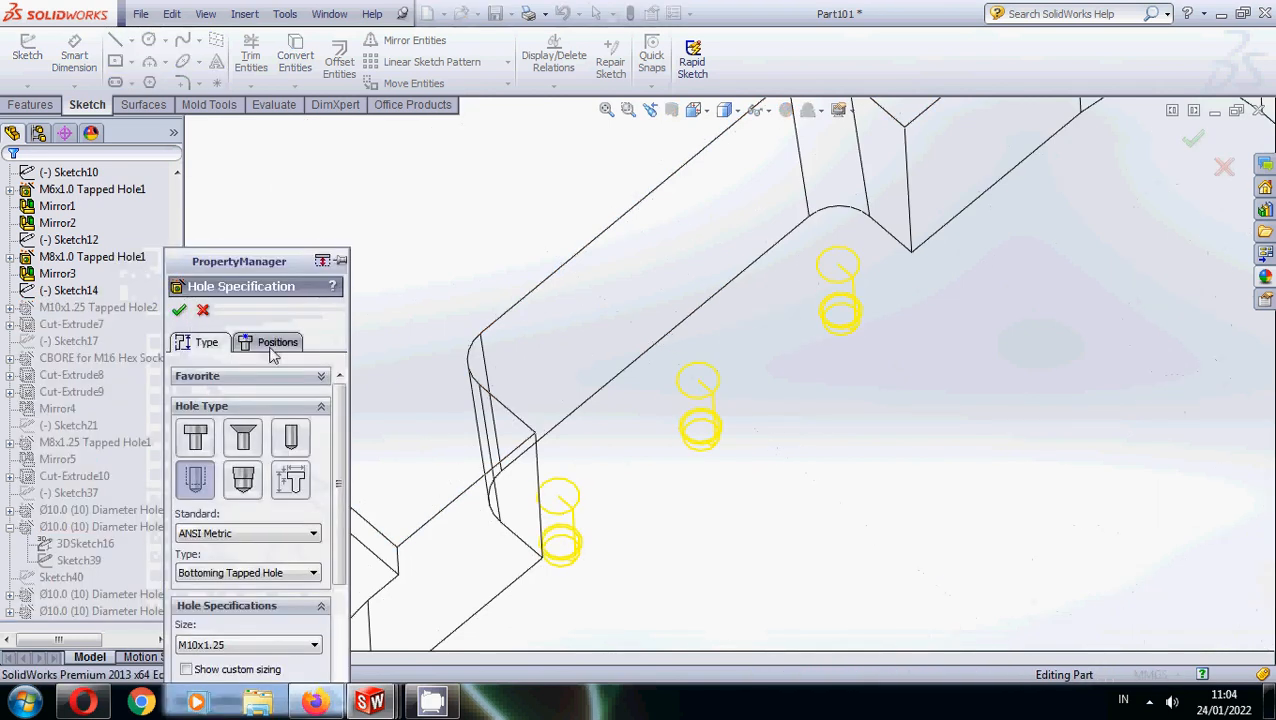
click(272, 345)
click(699, 384)
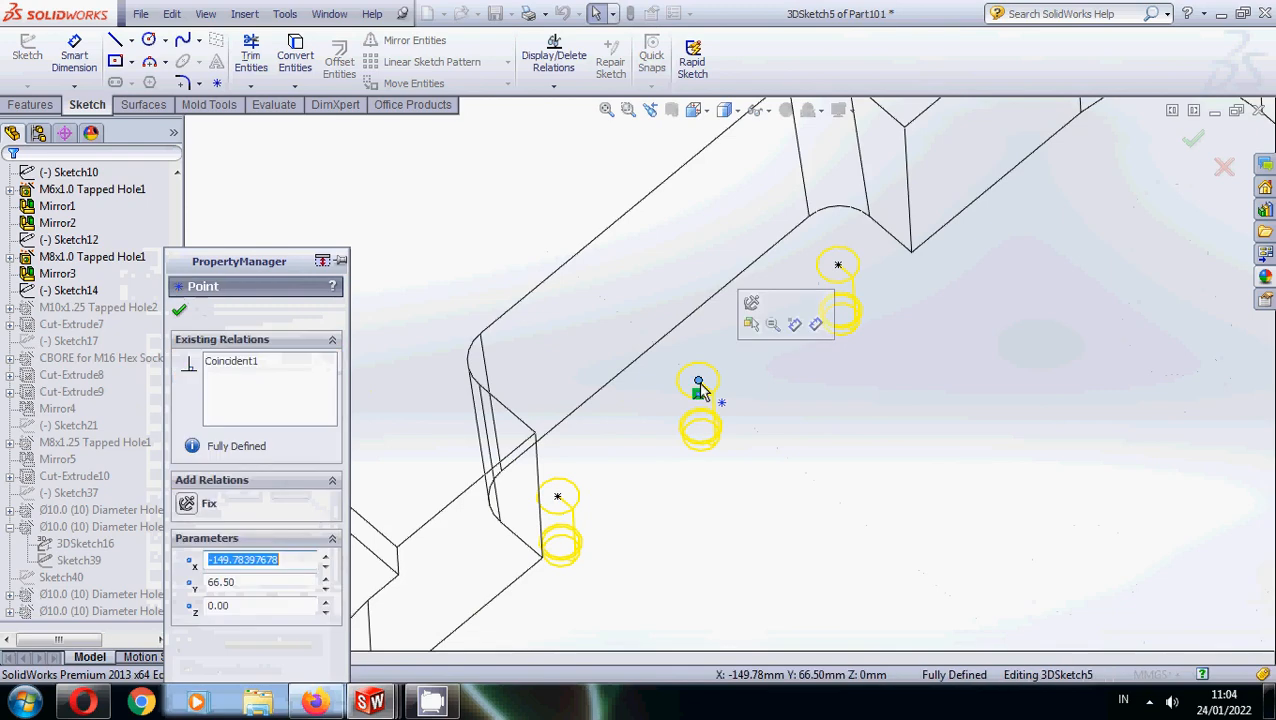
key(Delete)
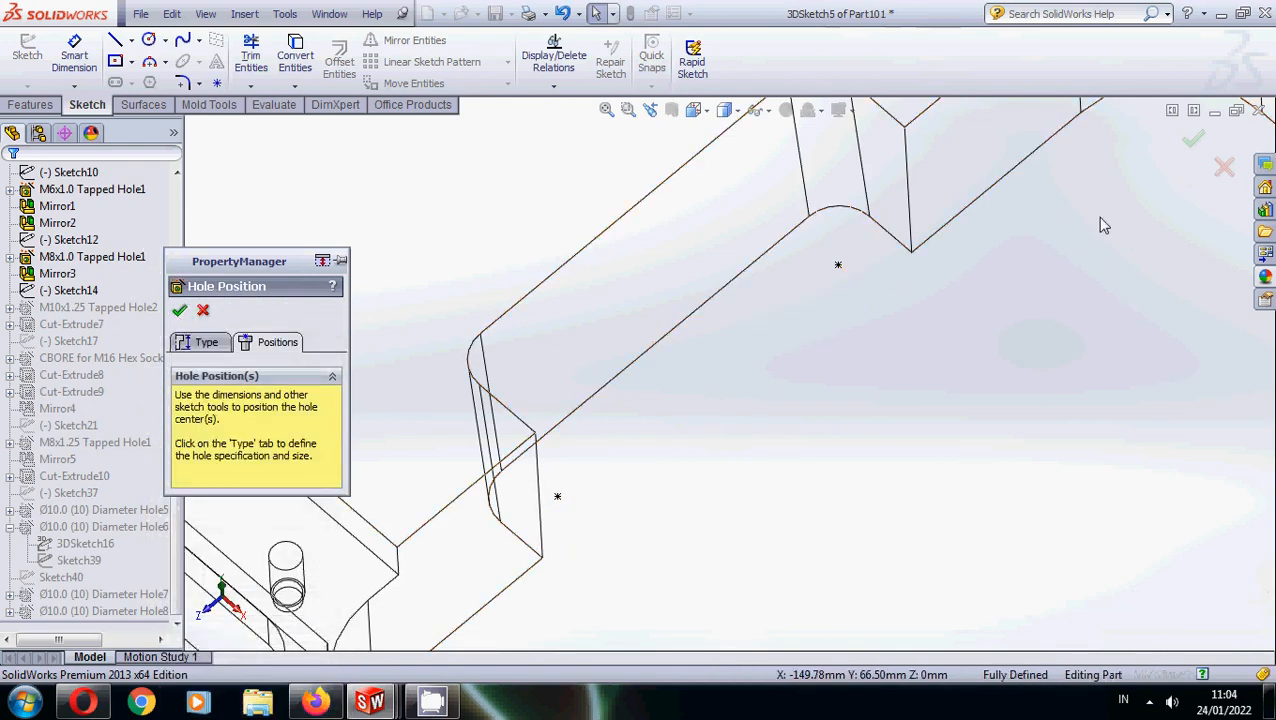
click(1193, 140)
Show the plate shaded from the Right view and start a sketch on its side face.
scroll(826, 461, down, 5)
middle_drag(812, 412, 762, 352)
click(778, 406)
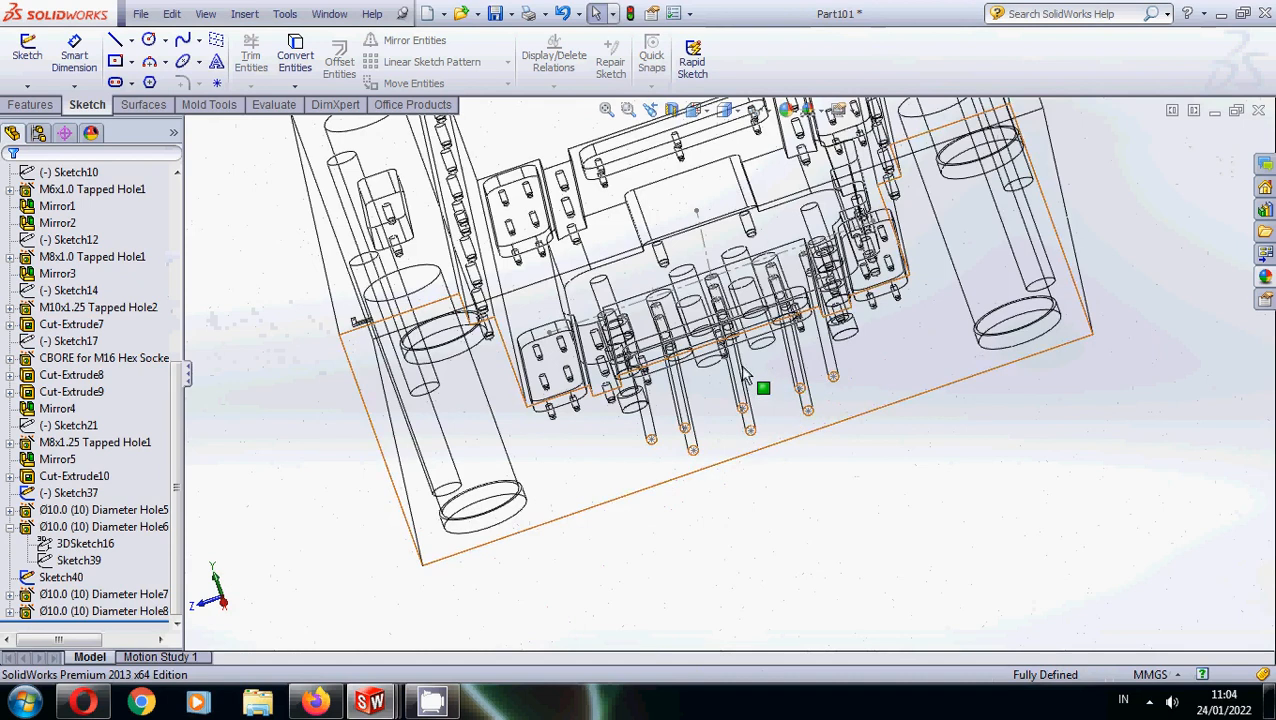
click(694, 110)
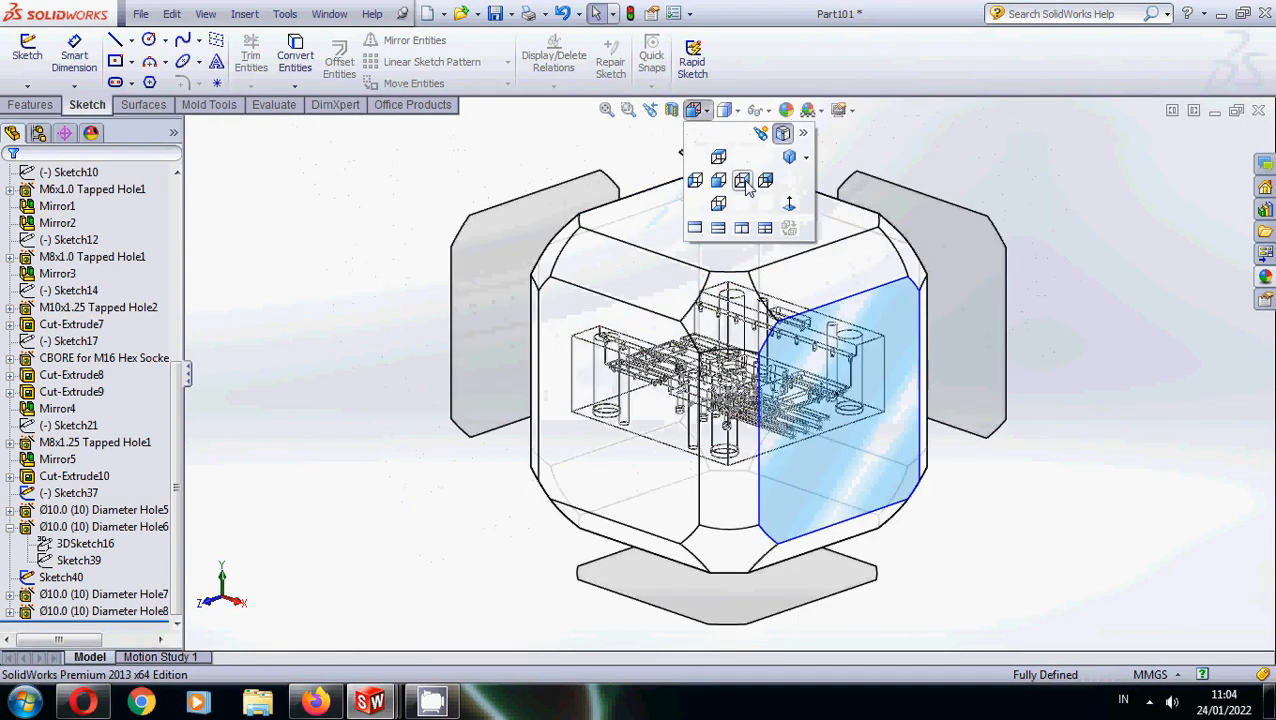
click(742, 181)
click(736, 111)
click(729, 142)
right_click(889, 440)
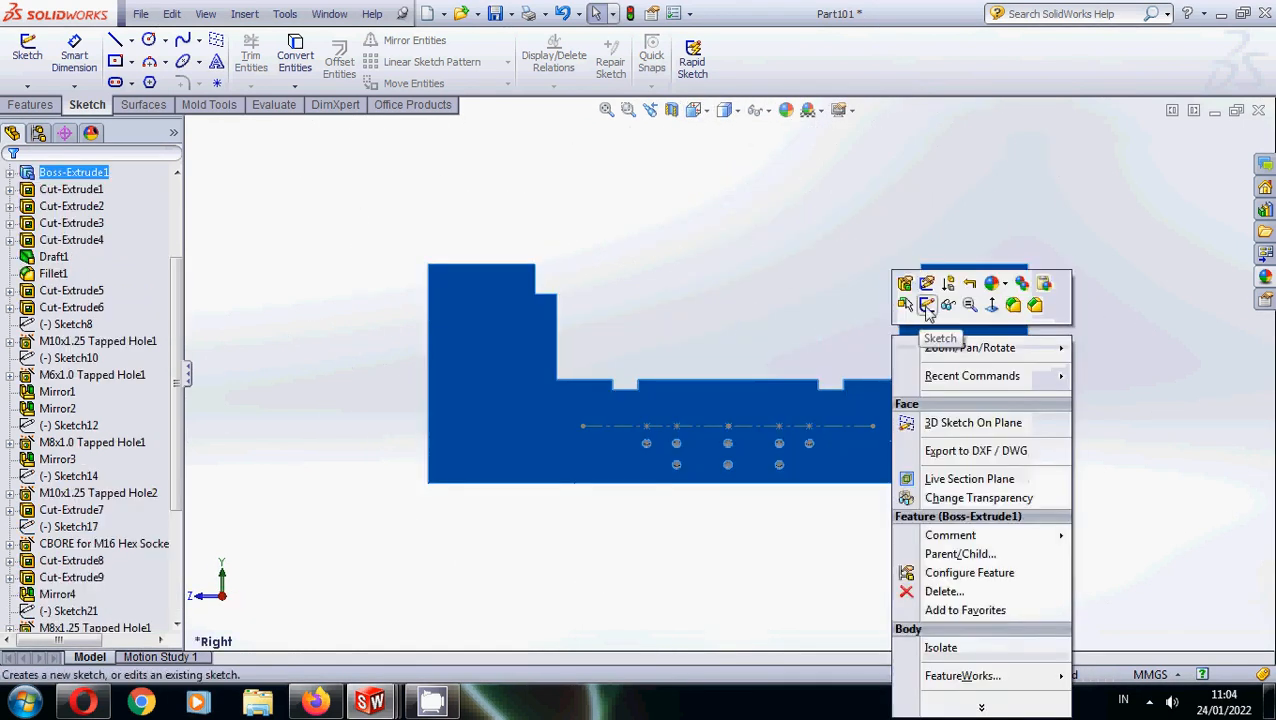
click(928, 309)
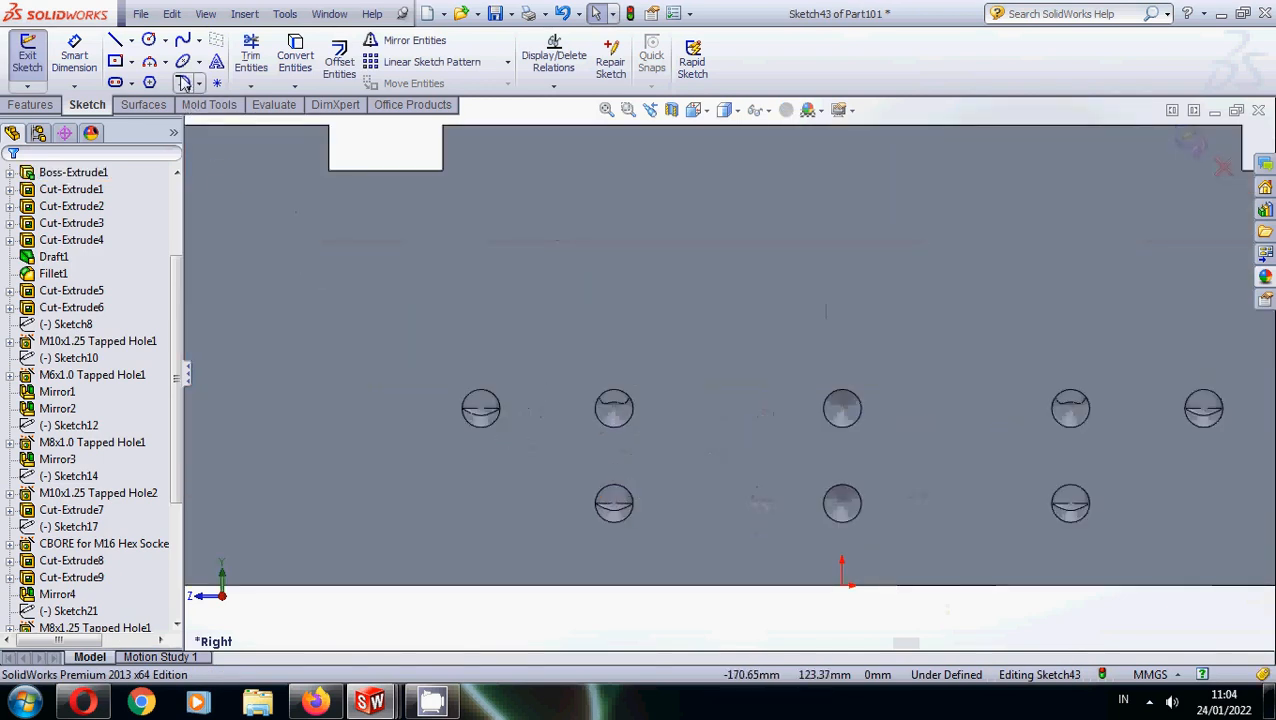
click(339, 60)
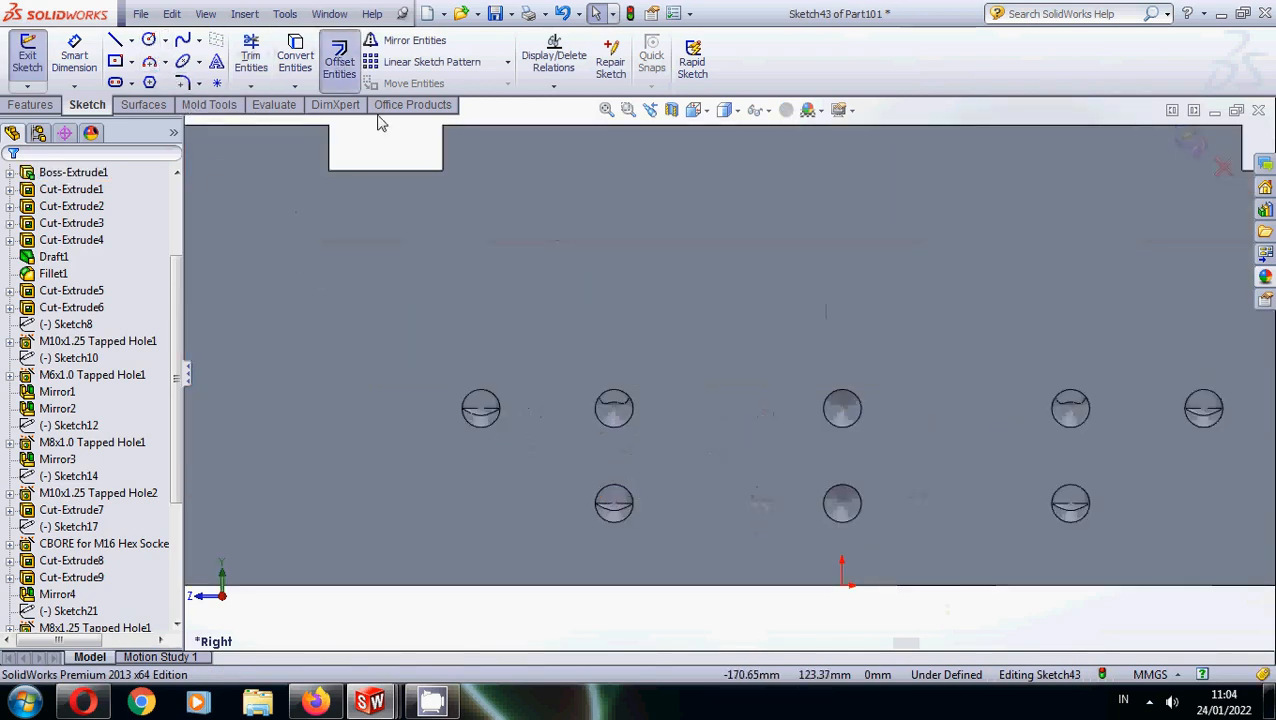
click(621, 392)
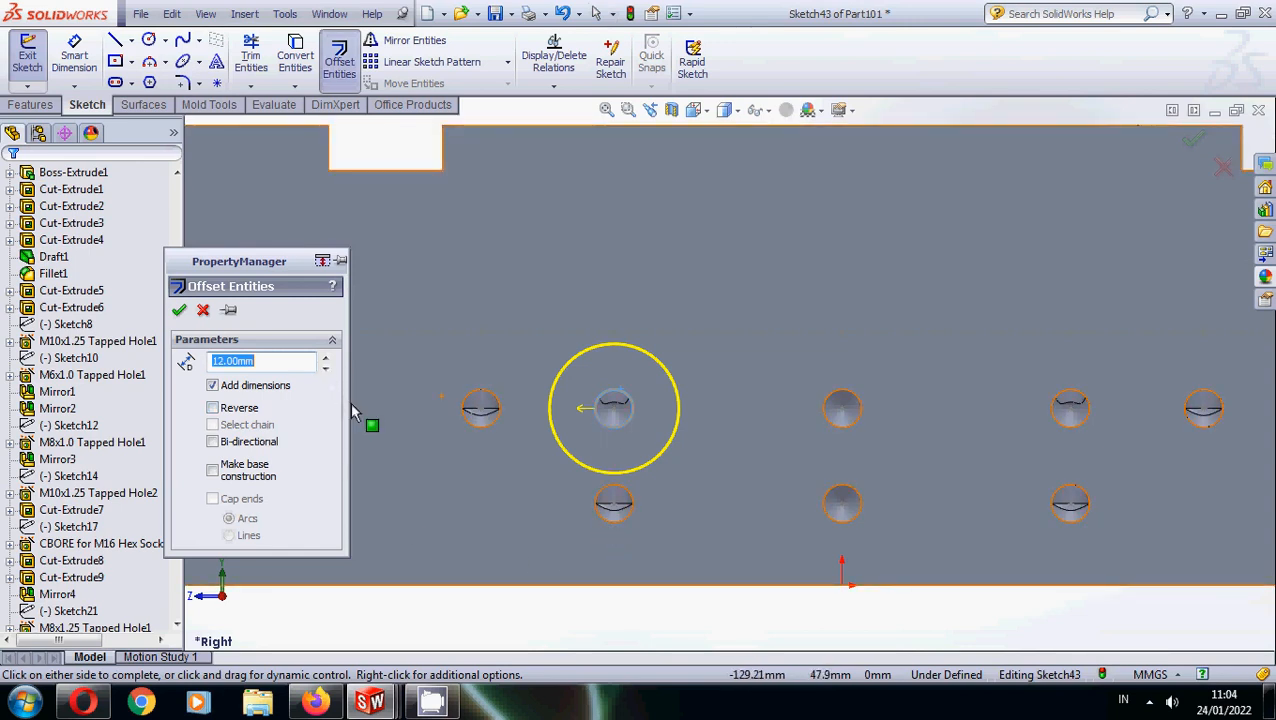
scroll(640, 405, down, 4)
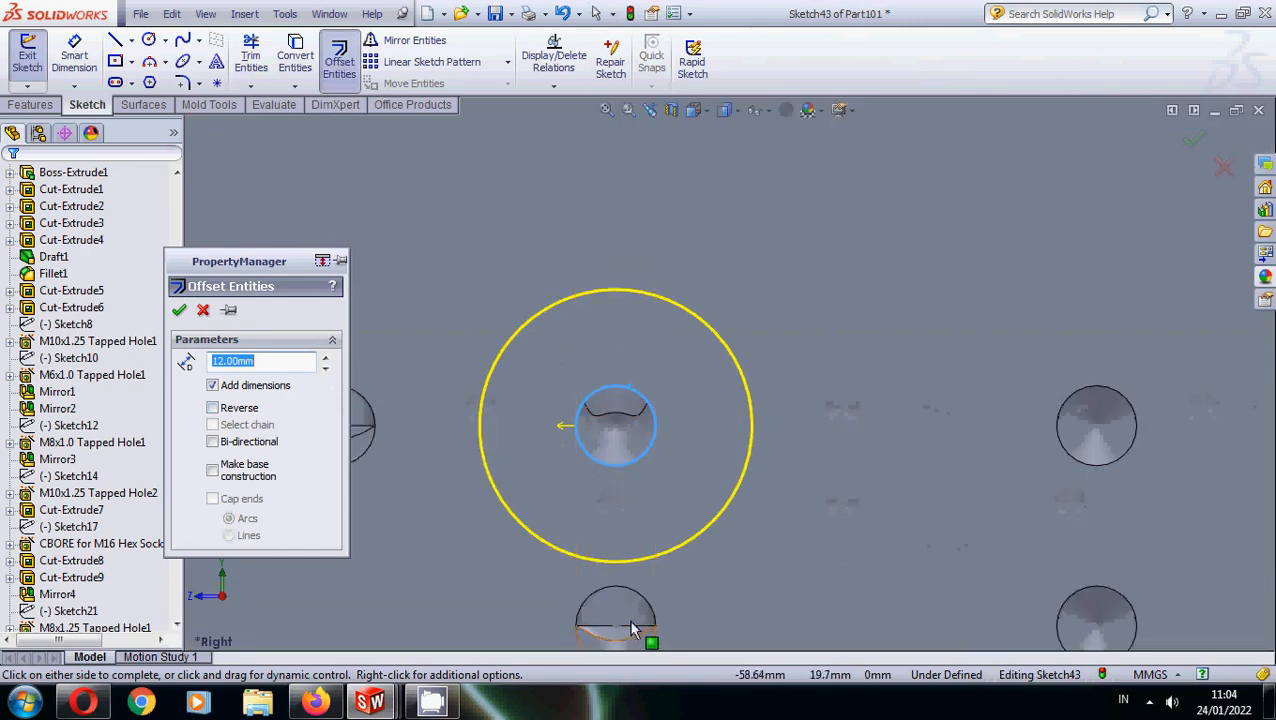
scroll(645, 552, up, 3)
click(658, 543)
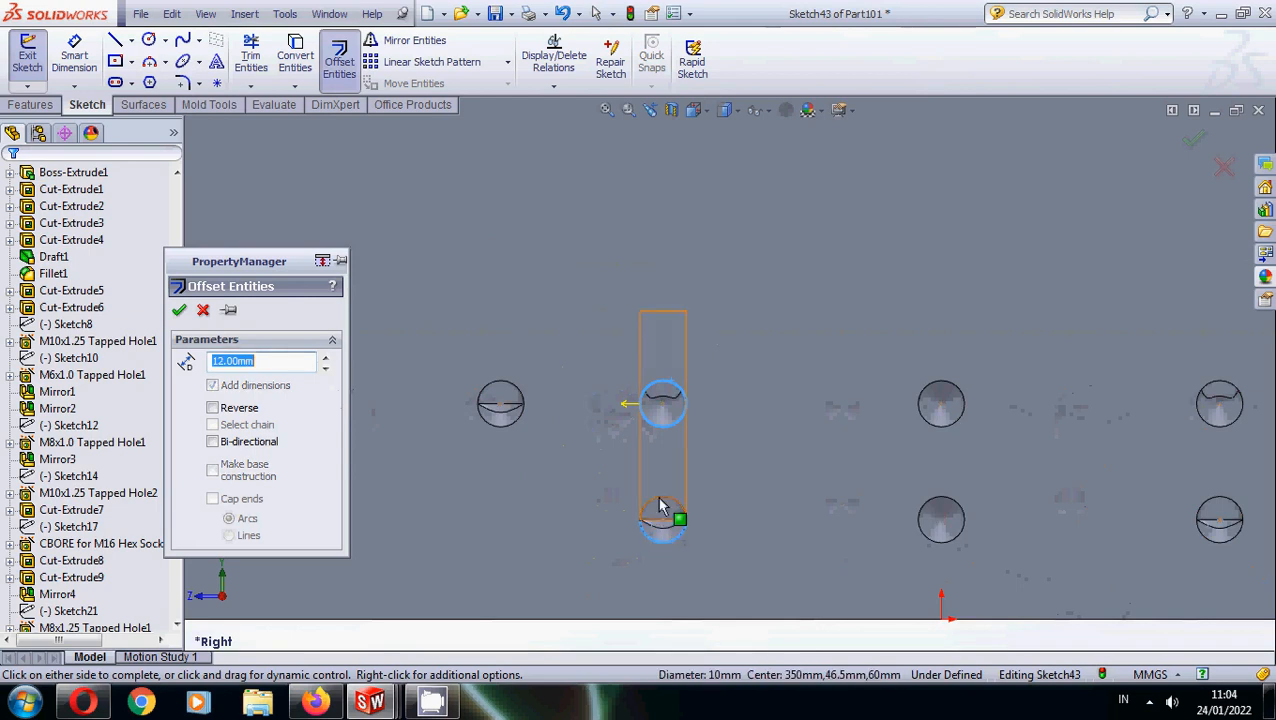
click(663, 395)
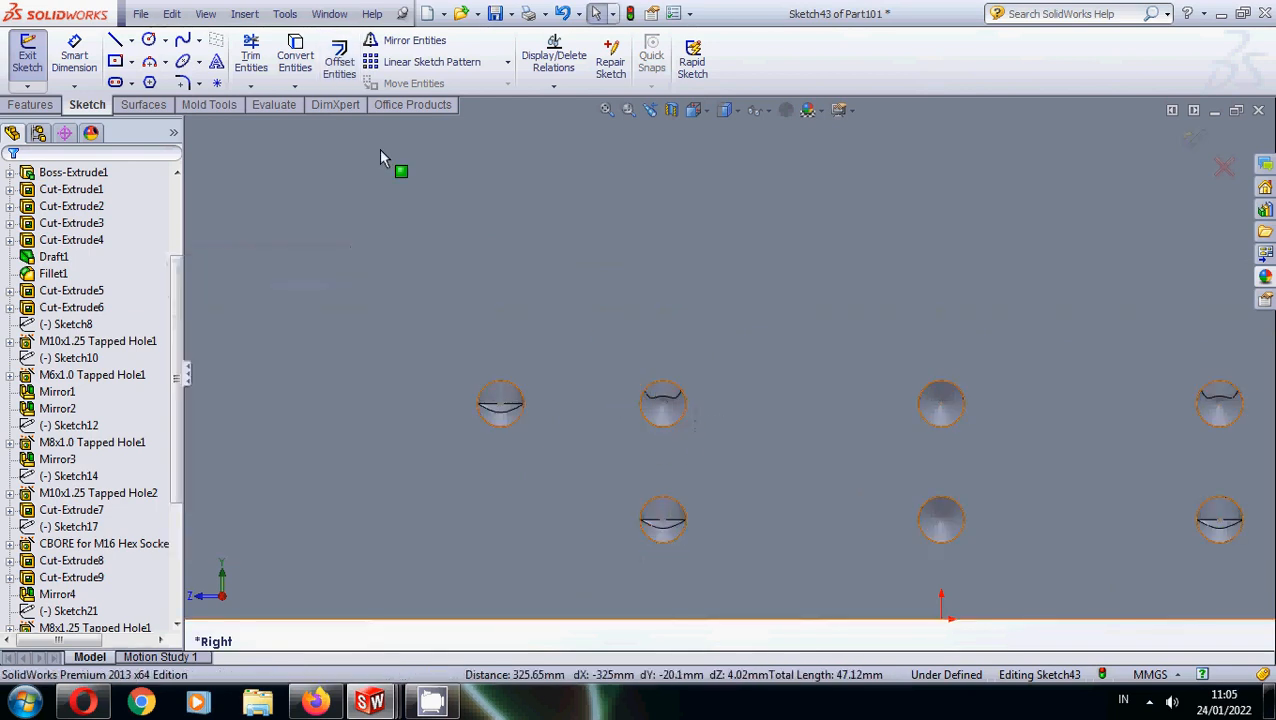
Offset the top arc of the upper-row hole just left of the origin outward by 12 mm.
click(673, 392)
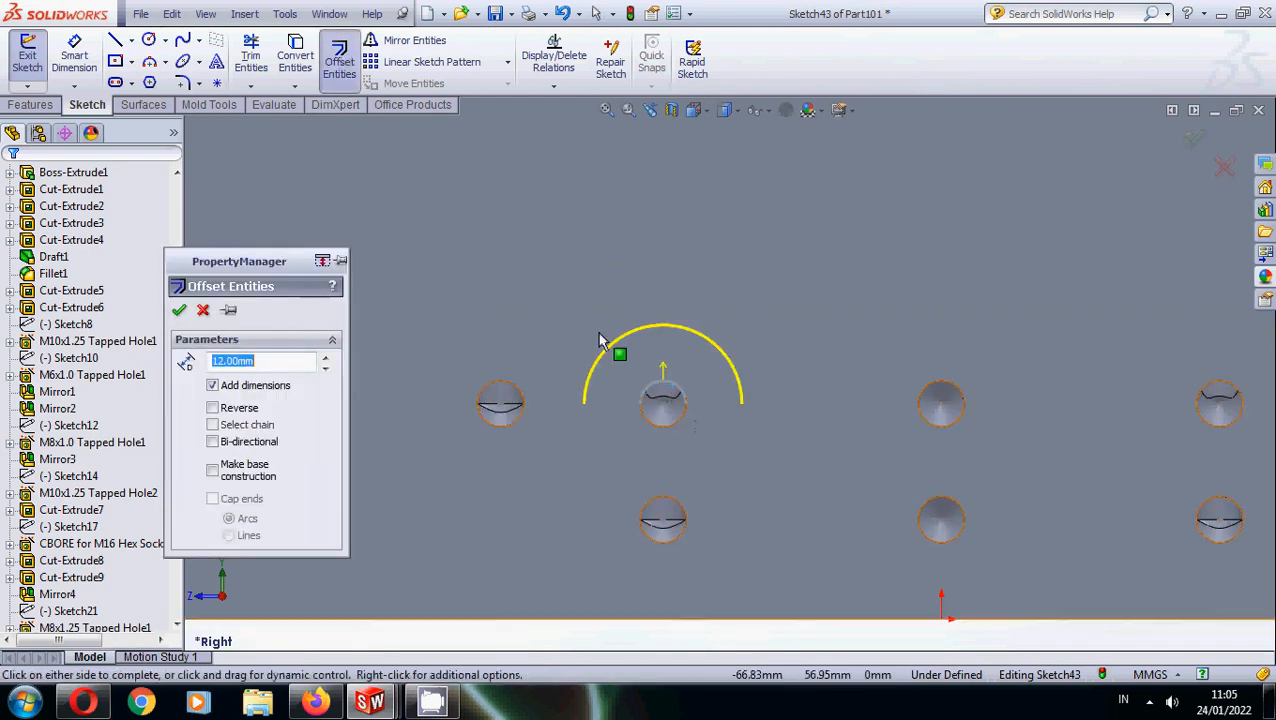
click(658, 541)
click(658, 548)
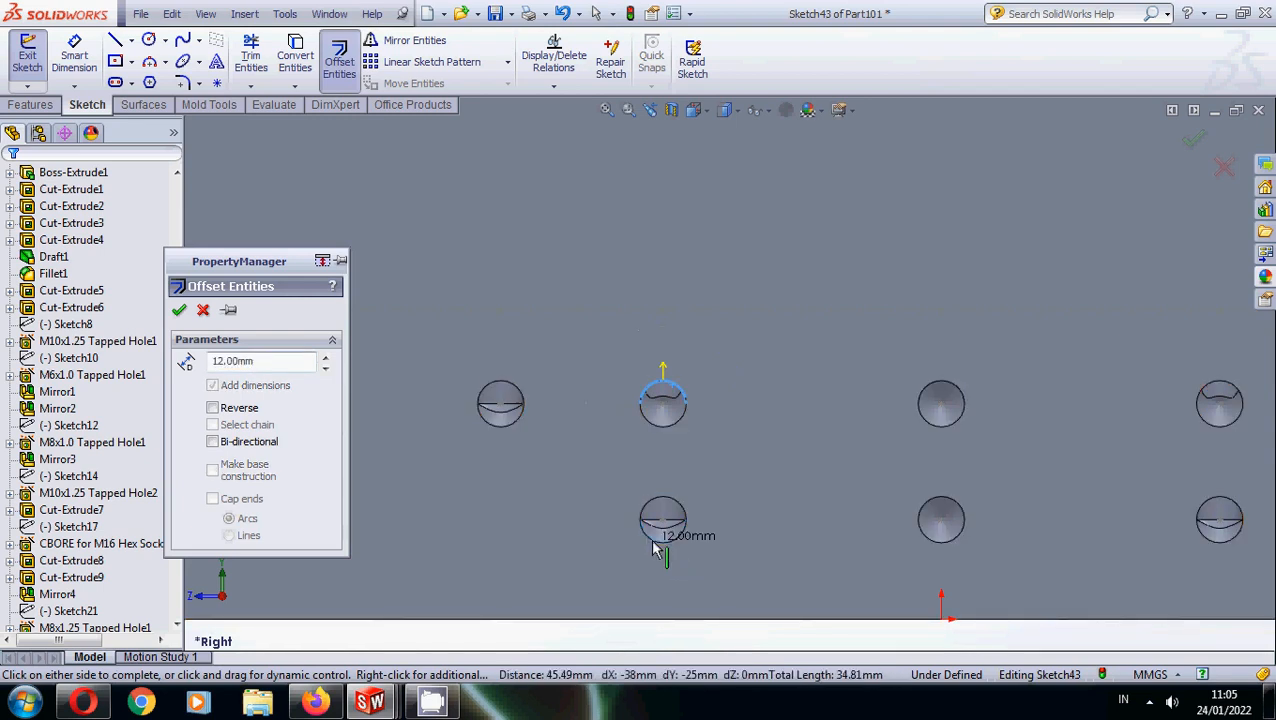
click(179, 312)
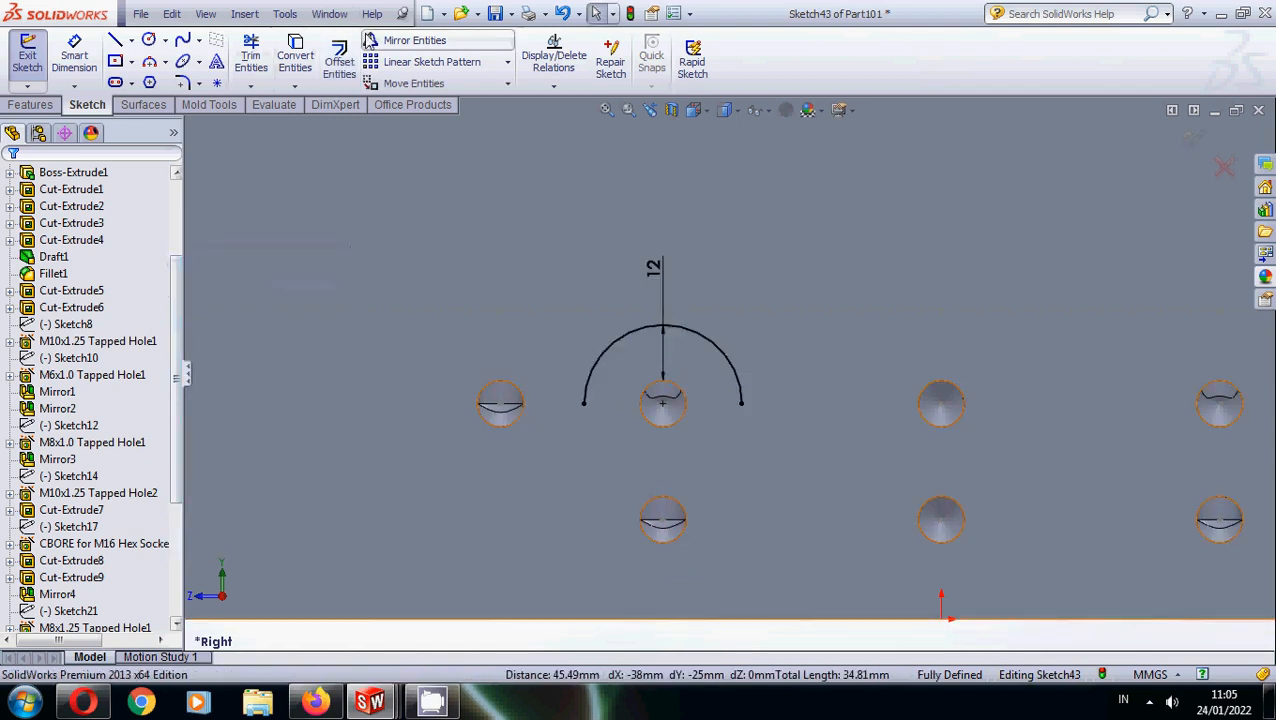
Offset the bottom arc of the lower-row hole just left of the origin outward by 12 mm.
click(339, 58)
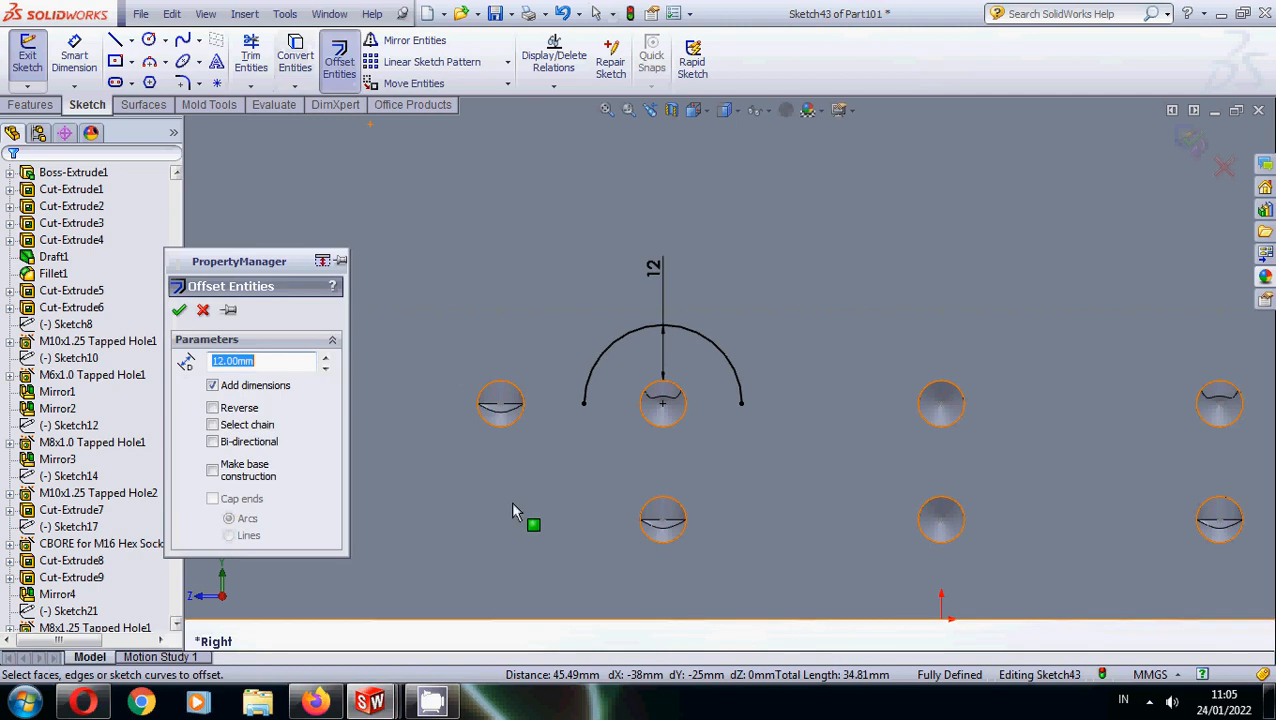
click(658, 548)
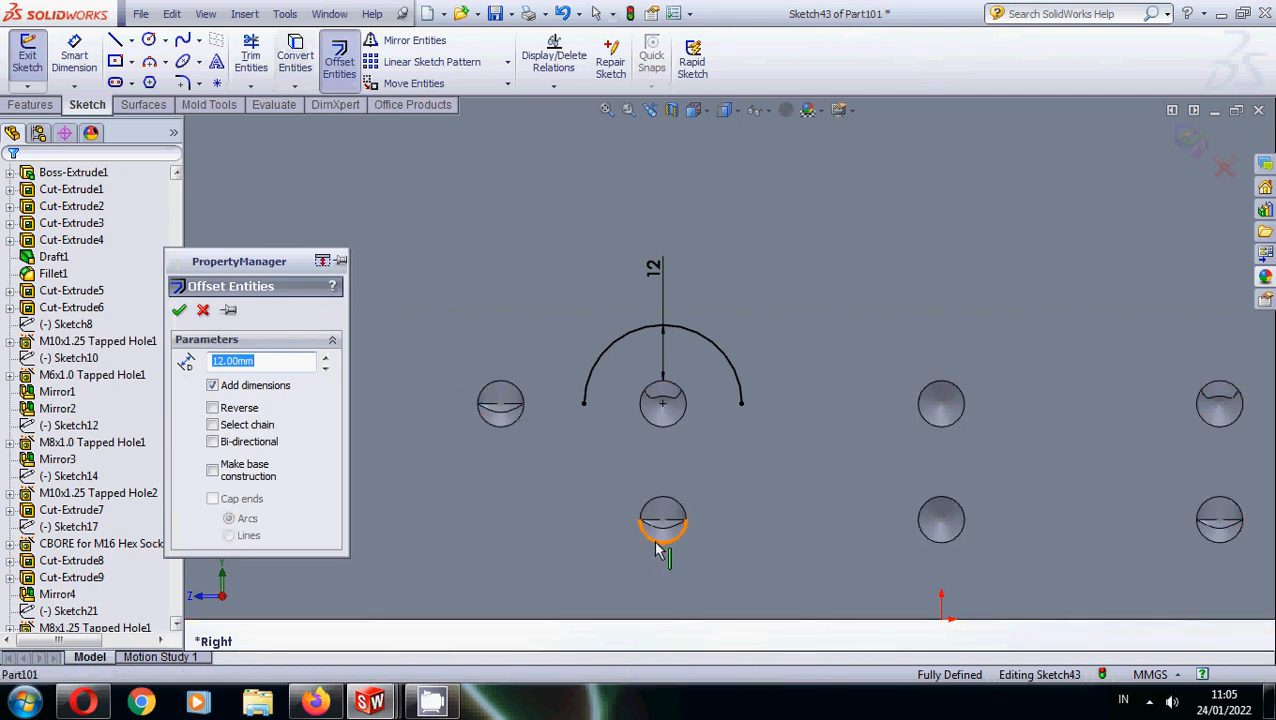
key(Return)
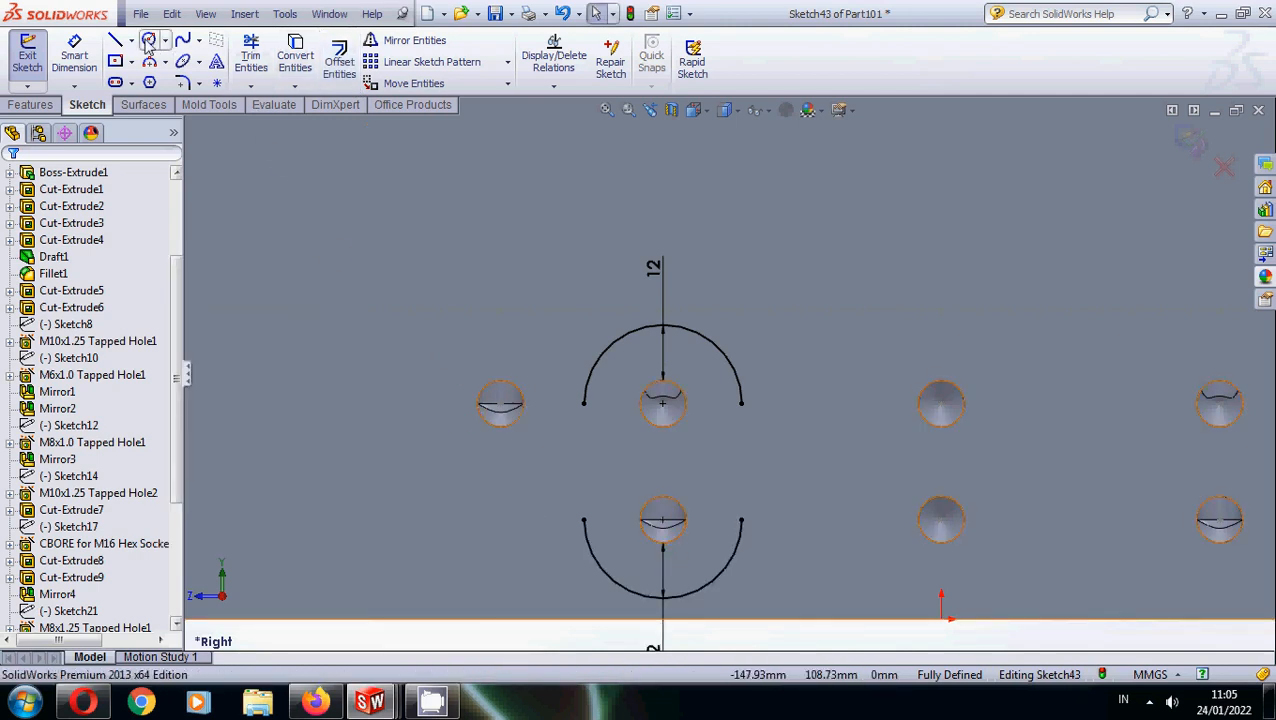
Offset the full circular edge of the outermost left upper-row hole outward by 12 mm.
click(148, 40)
click(148, 40)
click(339, 58)
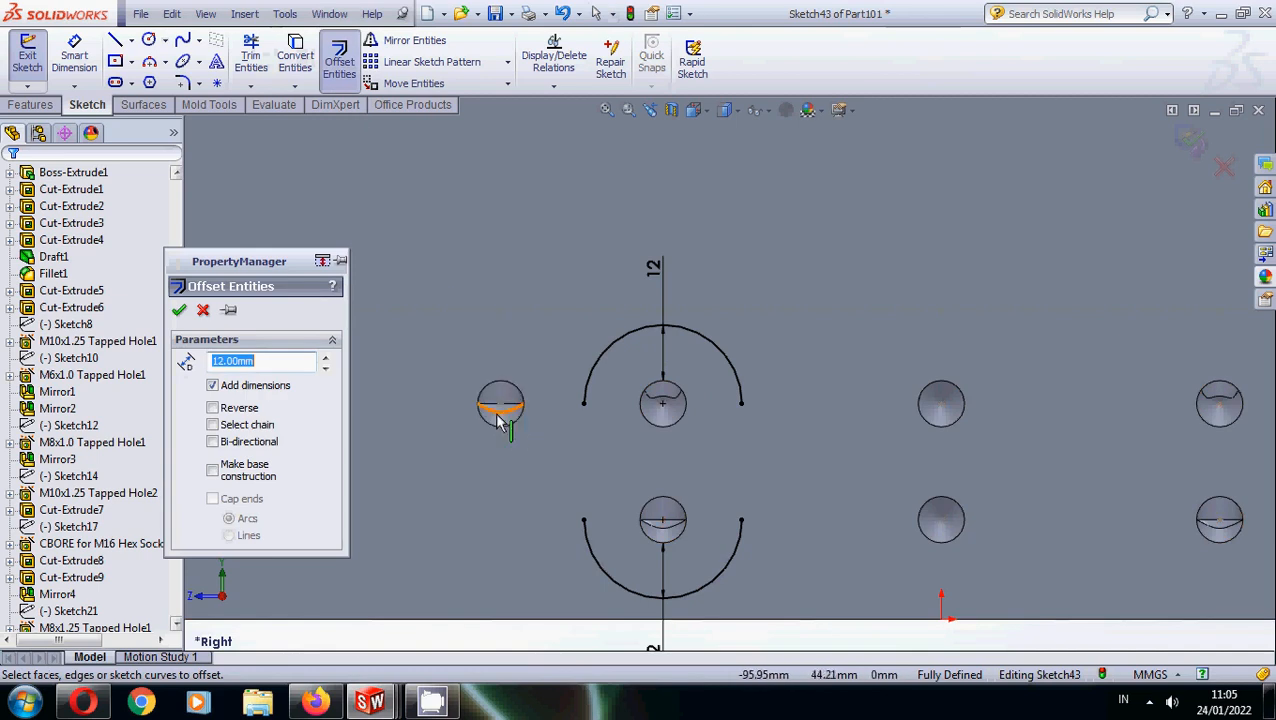
scroll(500, 418, down, 3)
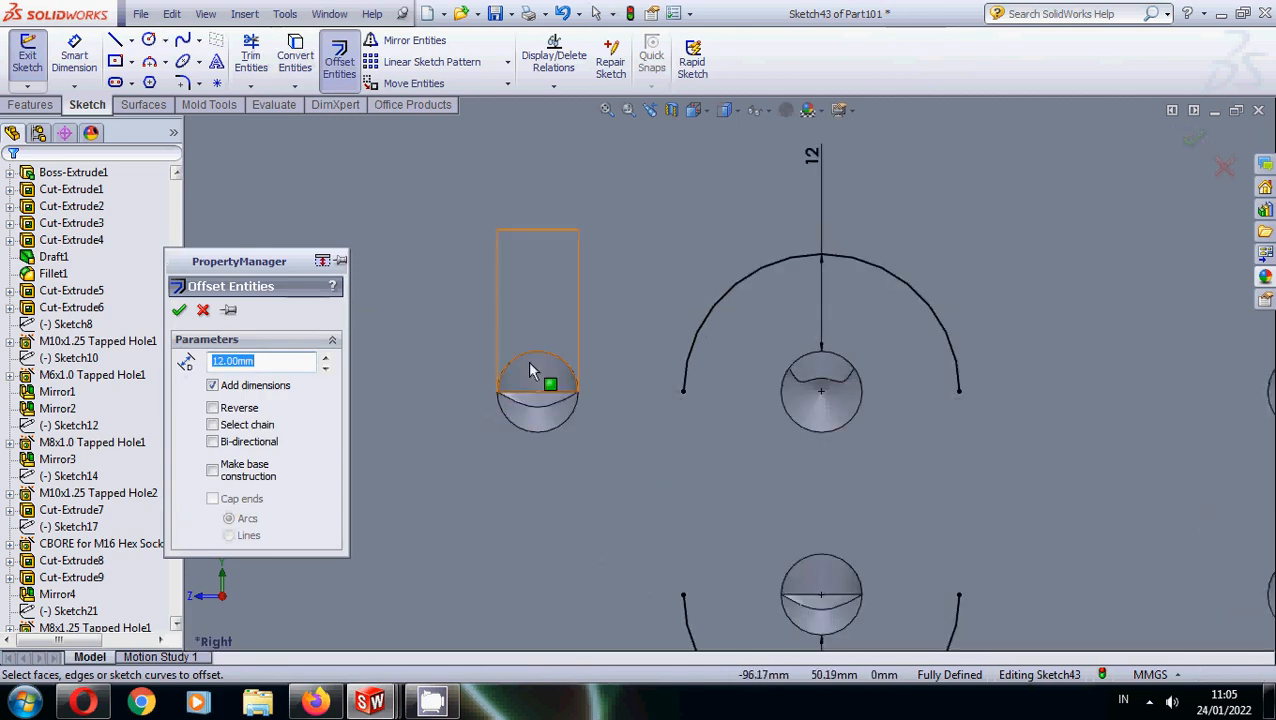
click(497, 410)
click(180, 311)
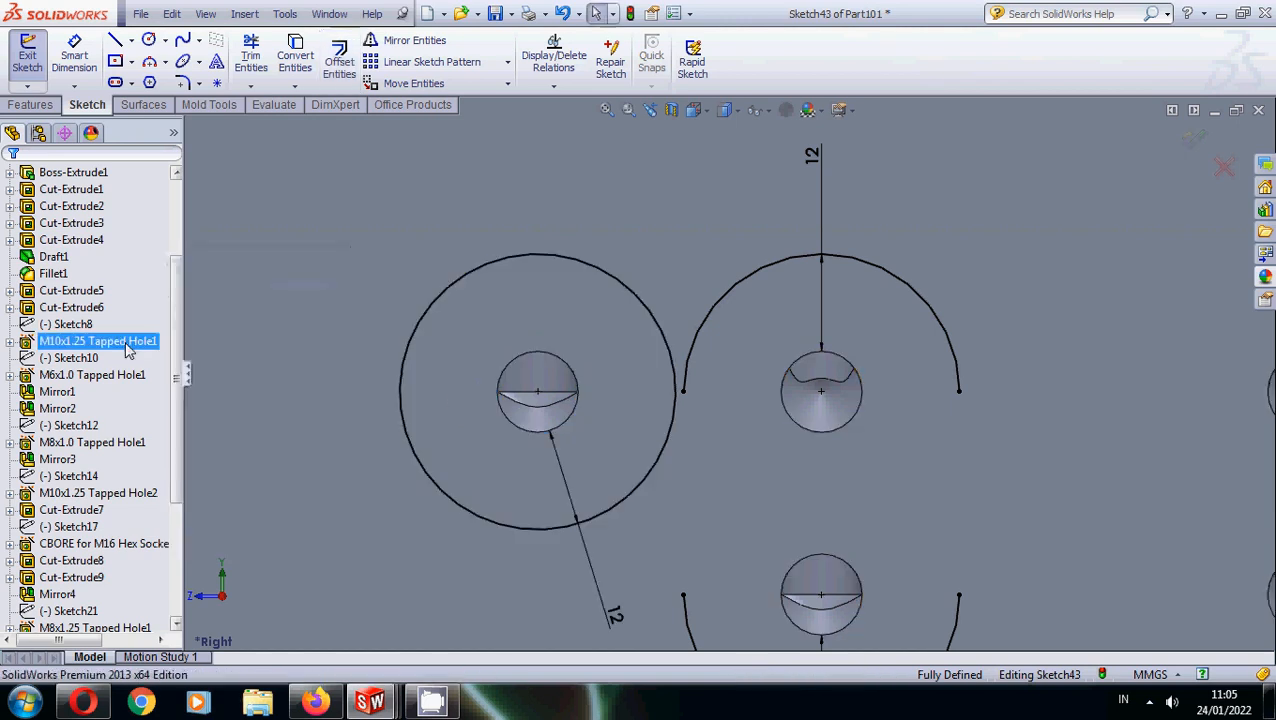
Join the ends of the upper and lower offset arcs with two vertical lines to close the slot outline.
click(117, 44)
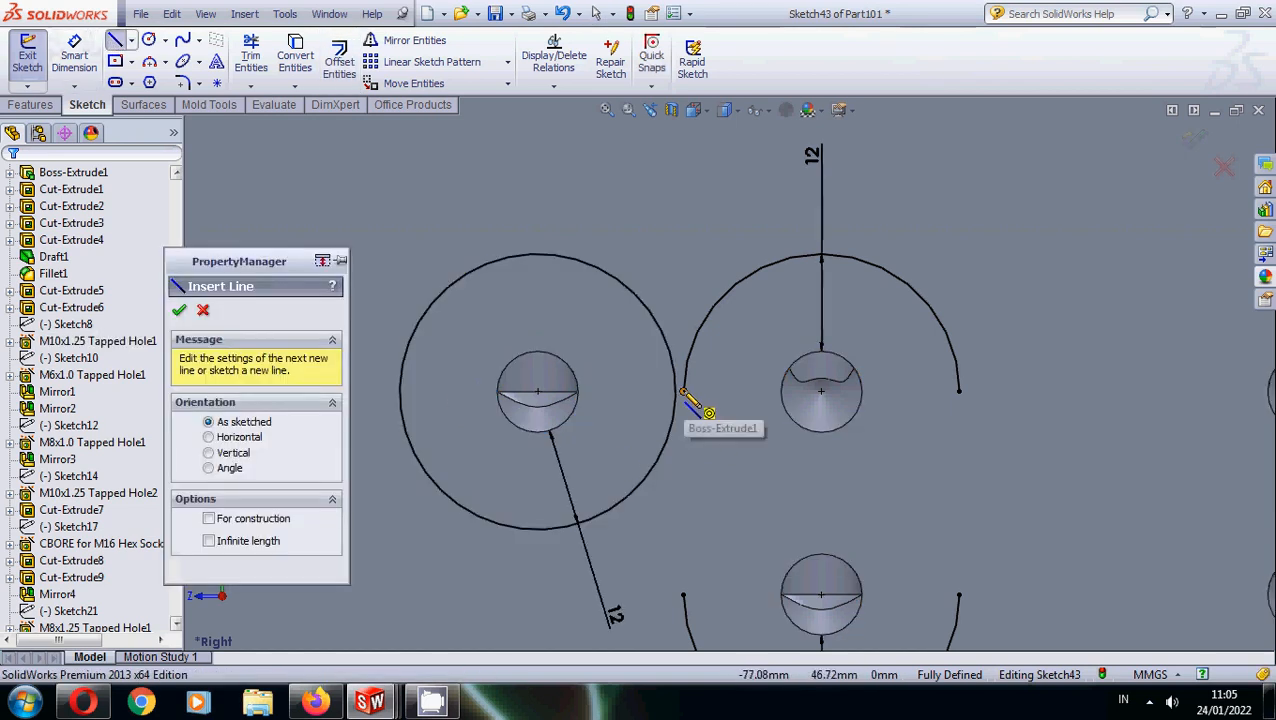
click(683, 391)
double_click(683, 595)
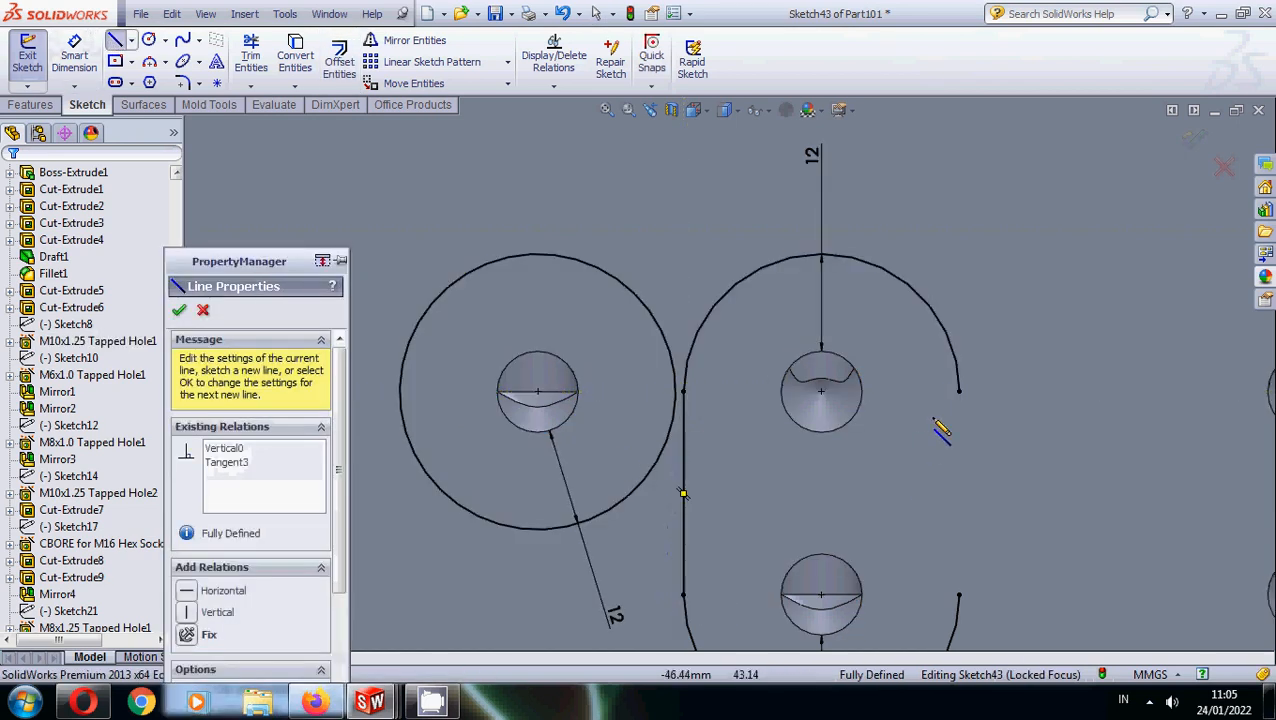
click(959, 391)
click(959, 595)
key(Escape)
Copy the slot outline from its upper hole center onto the upper holes of the middle and right hole pairs.
scroll(725, 540, up, 6)
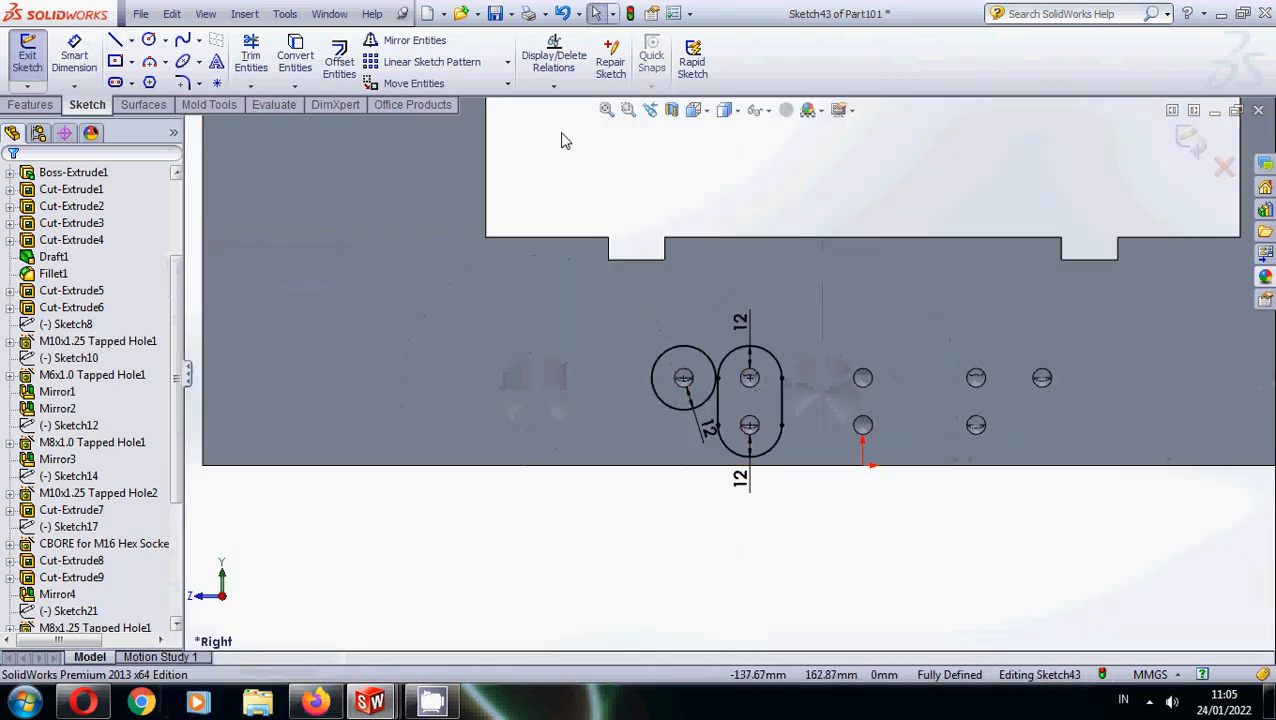
drag(838, 526, 717, 301)
scroll(750, 440, down, 2)
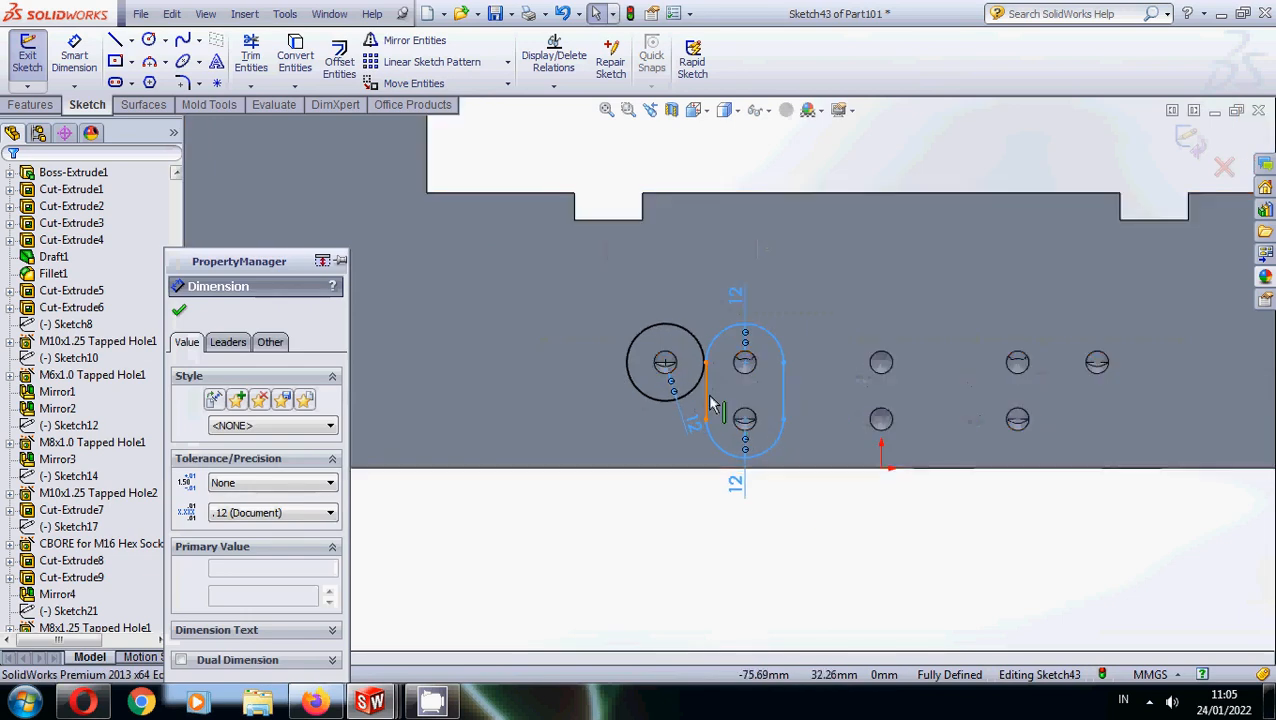
click(507, 84)
click(425, 122)
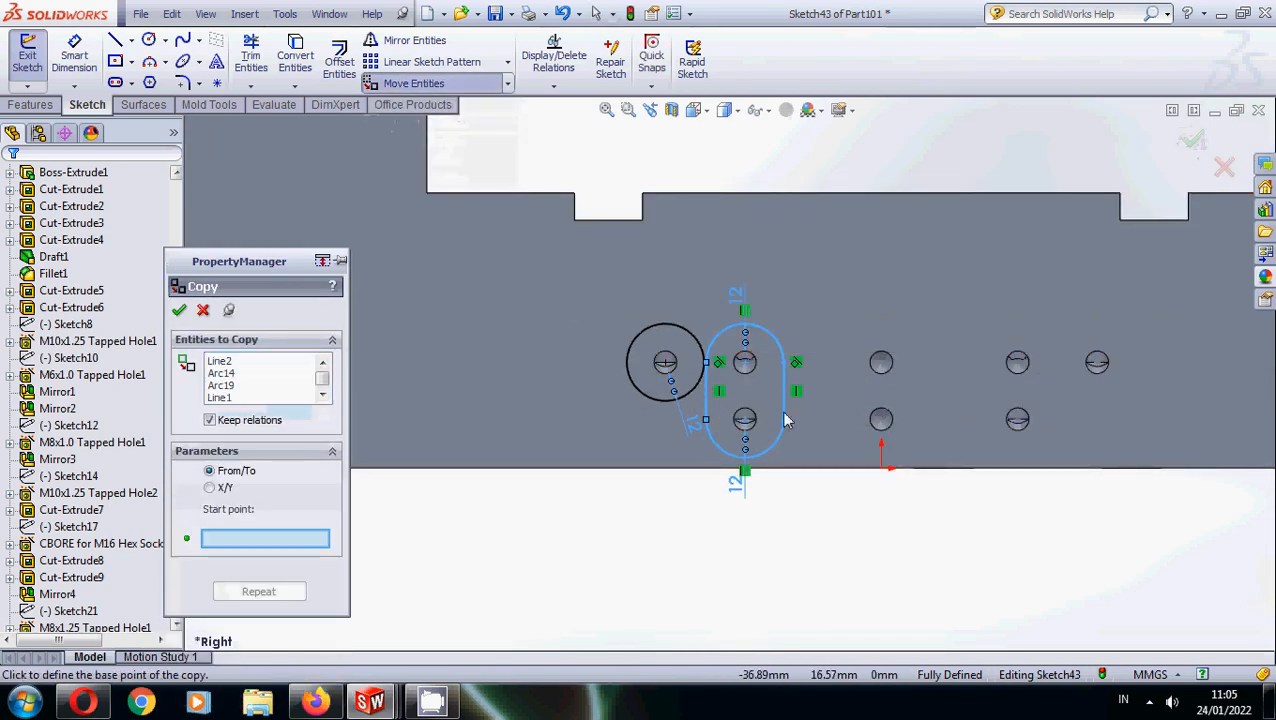
click(745, 362)
click(881, 362)
click(1016, 363)
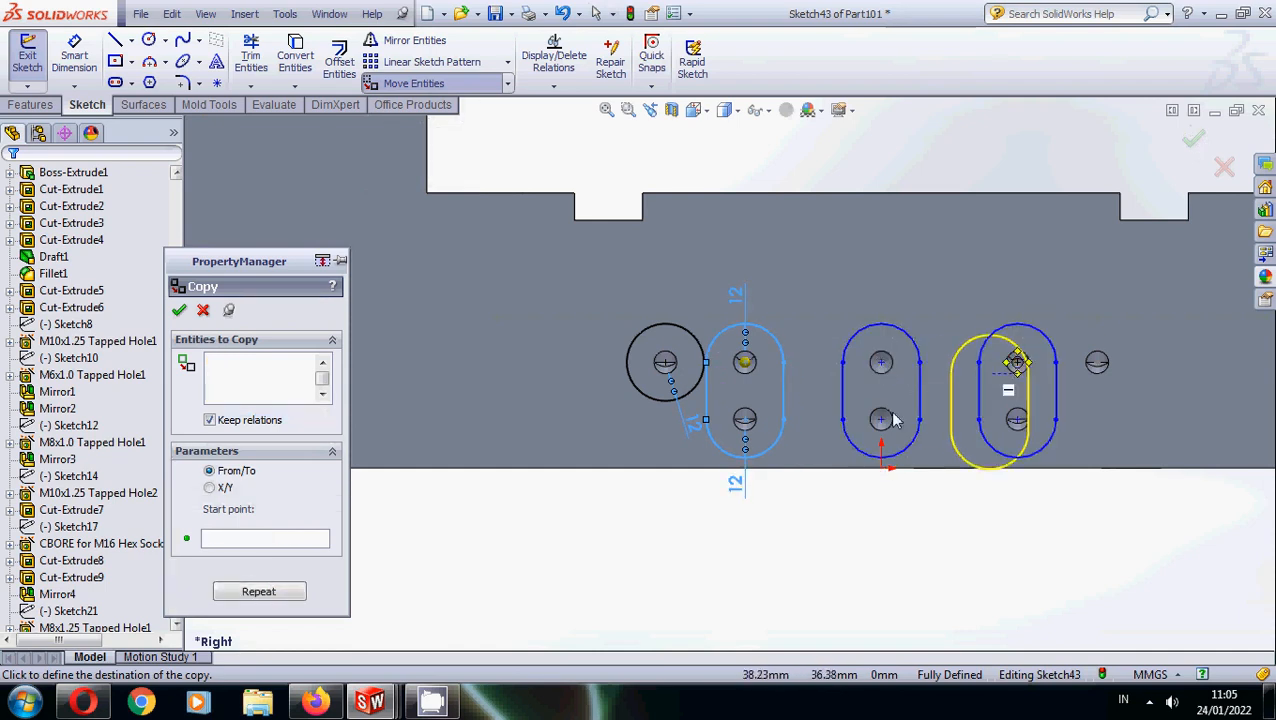
Copy the left offset circle from its center onto the center of the outermost right hole.
click(507, 87)
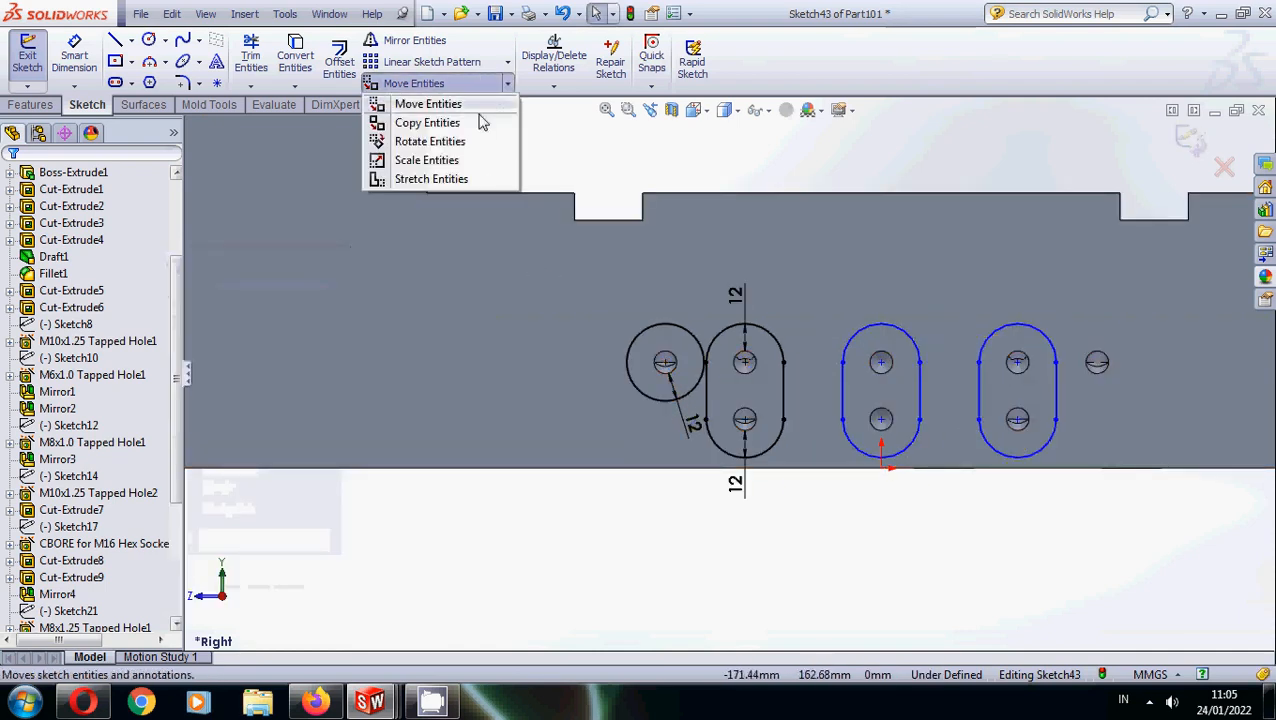
click(412, 122)
click(660, 412)
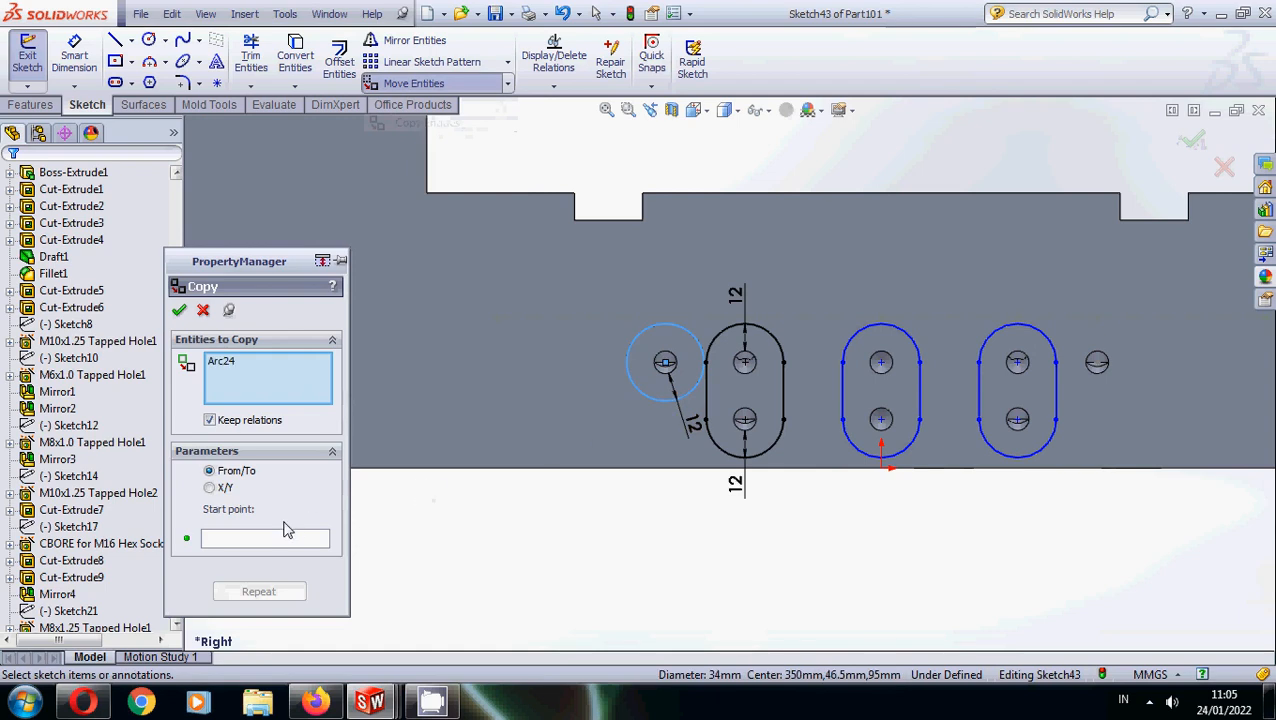
click(273, 539)
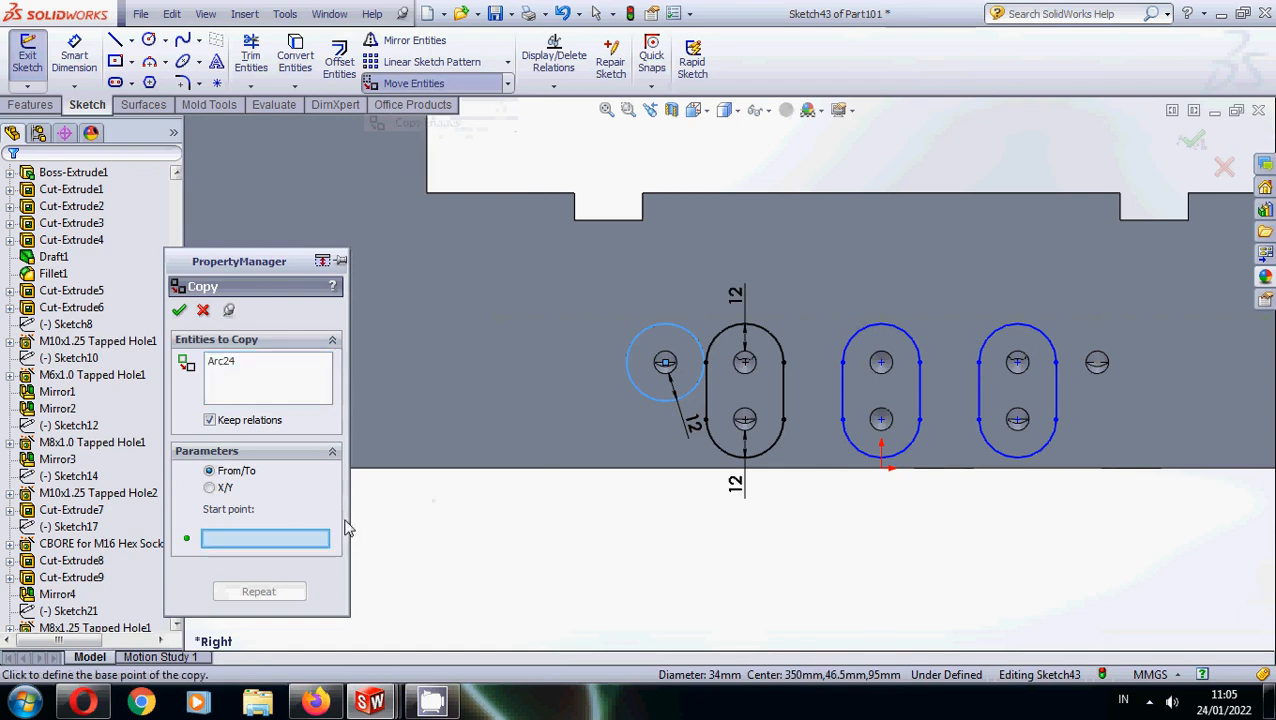
click(665, 362)
click(1094, 365)
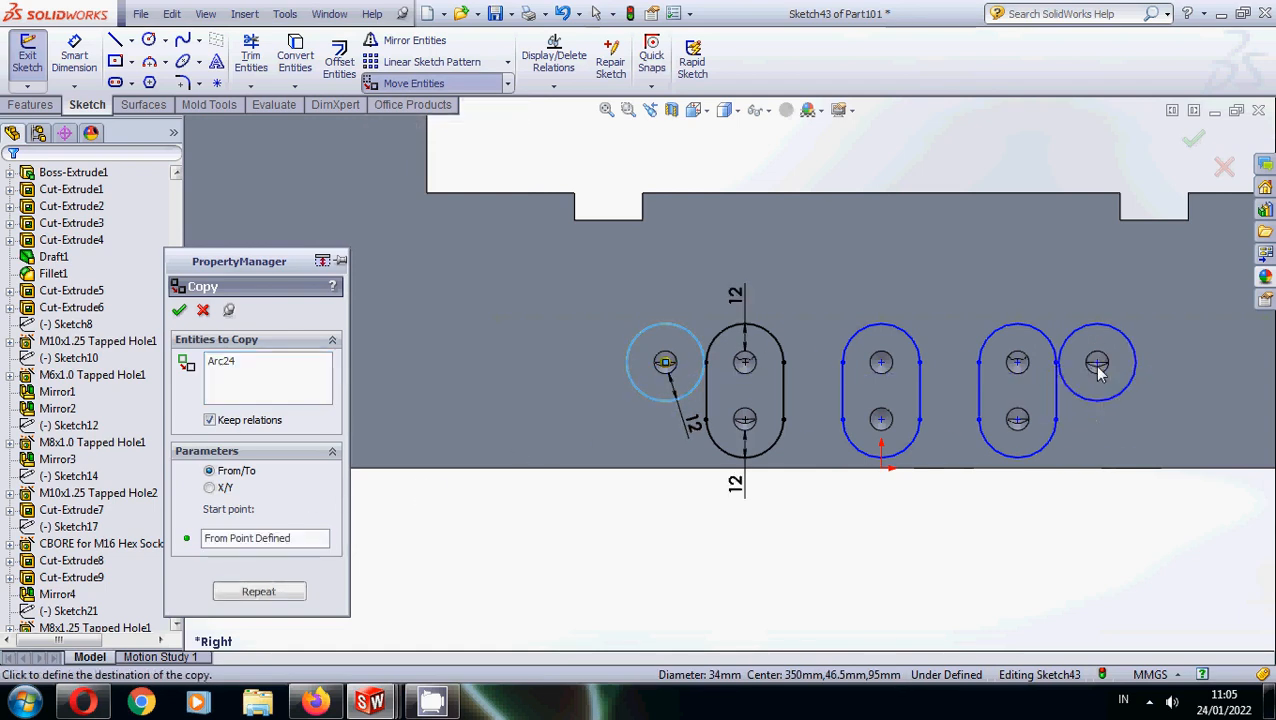
Cut-extrude the circle and slot outlines blind, 25 mm deep into the side face.
click(50, 105)
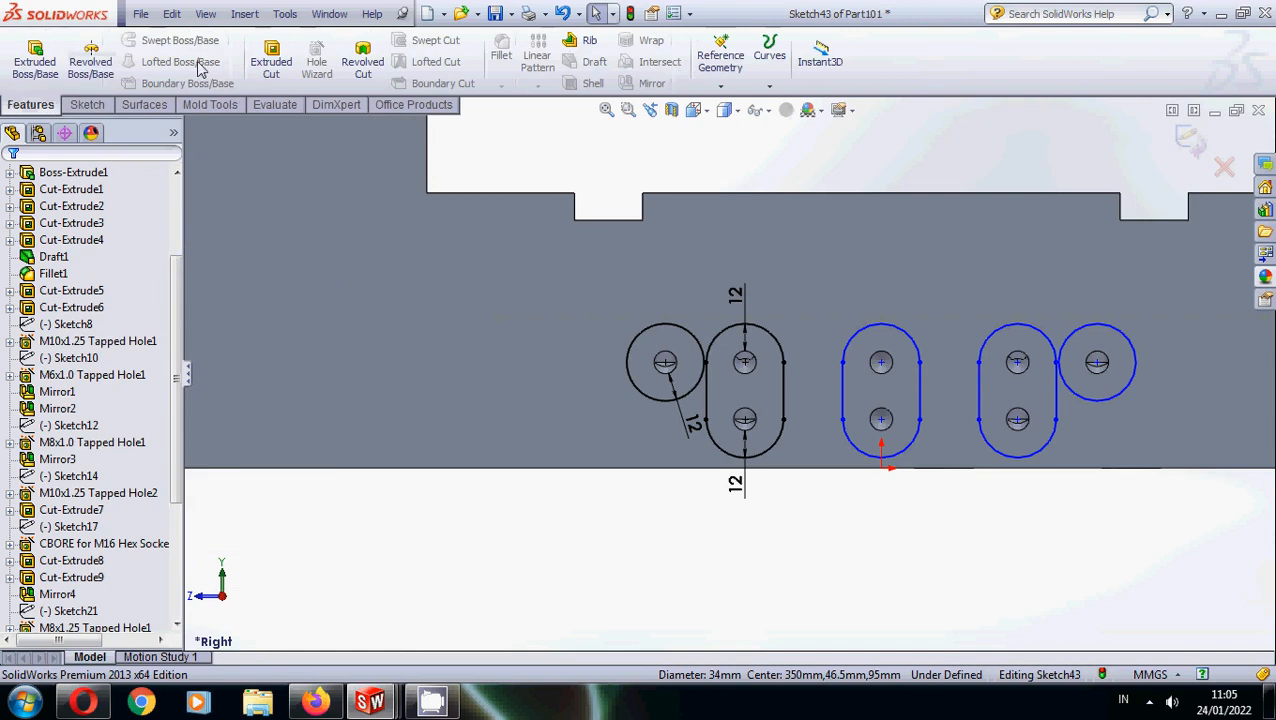
click(270, 60)
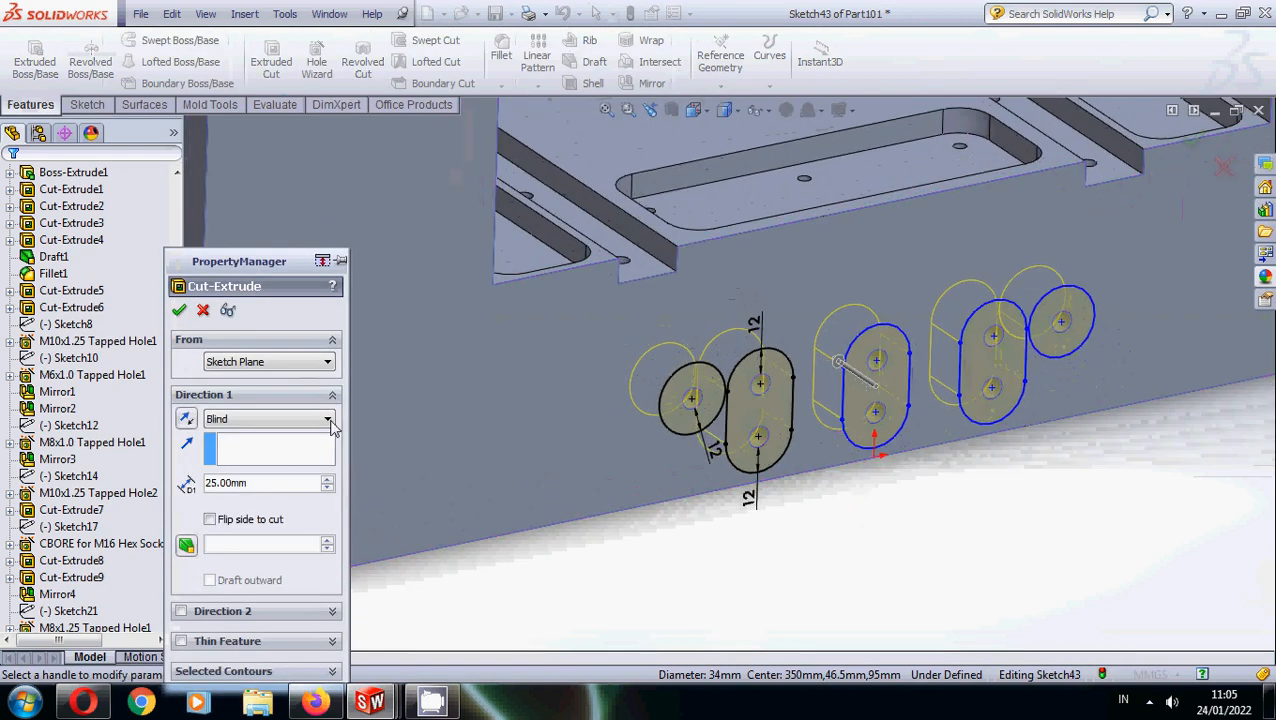
click(179, 311)
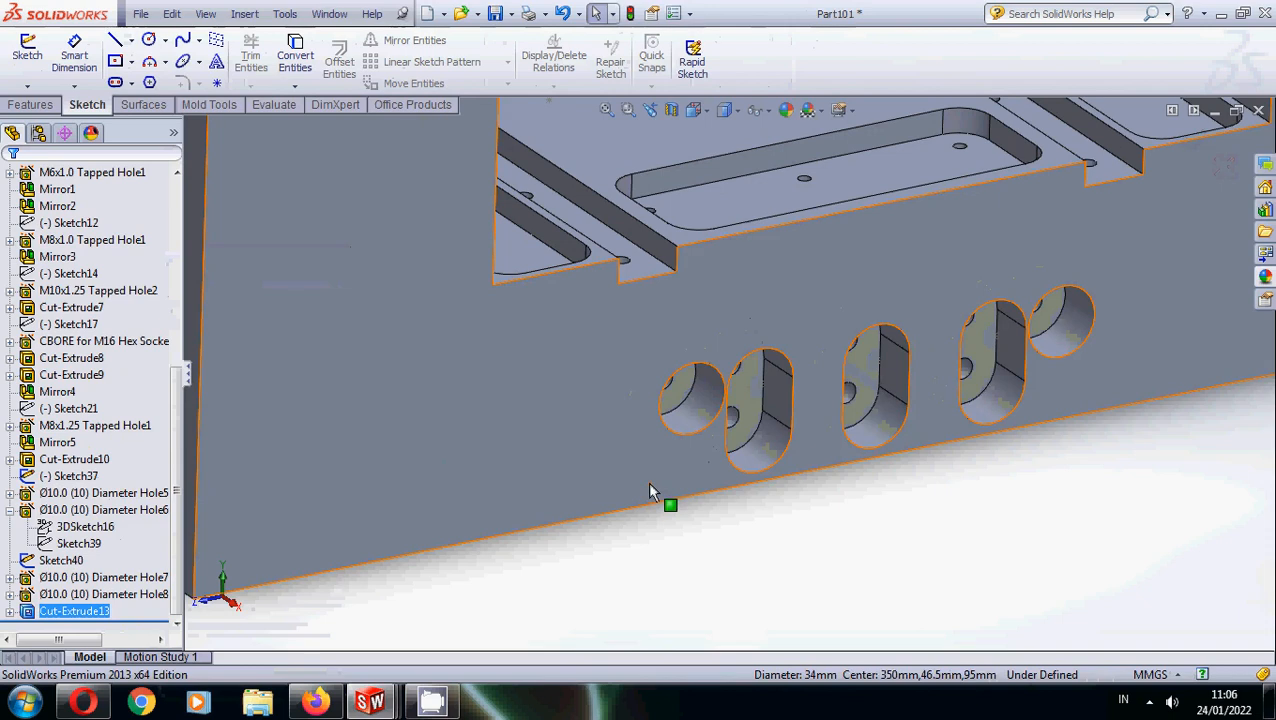
Set up a Hole Wizard ISO Tapered Pipe Tap hole of size 1/4.
middle_drag(621, 421, 624, 409)
scroll(826, 388, up, 2)
scroll(835, 387, down, 4)
scroll(432, 387, up, 6)
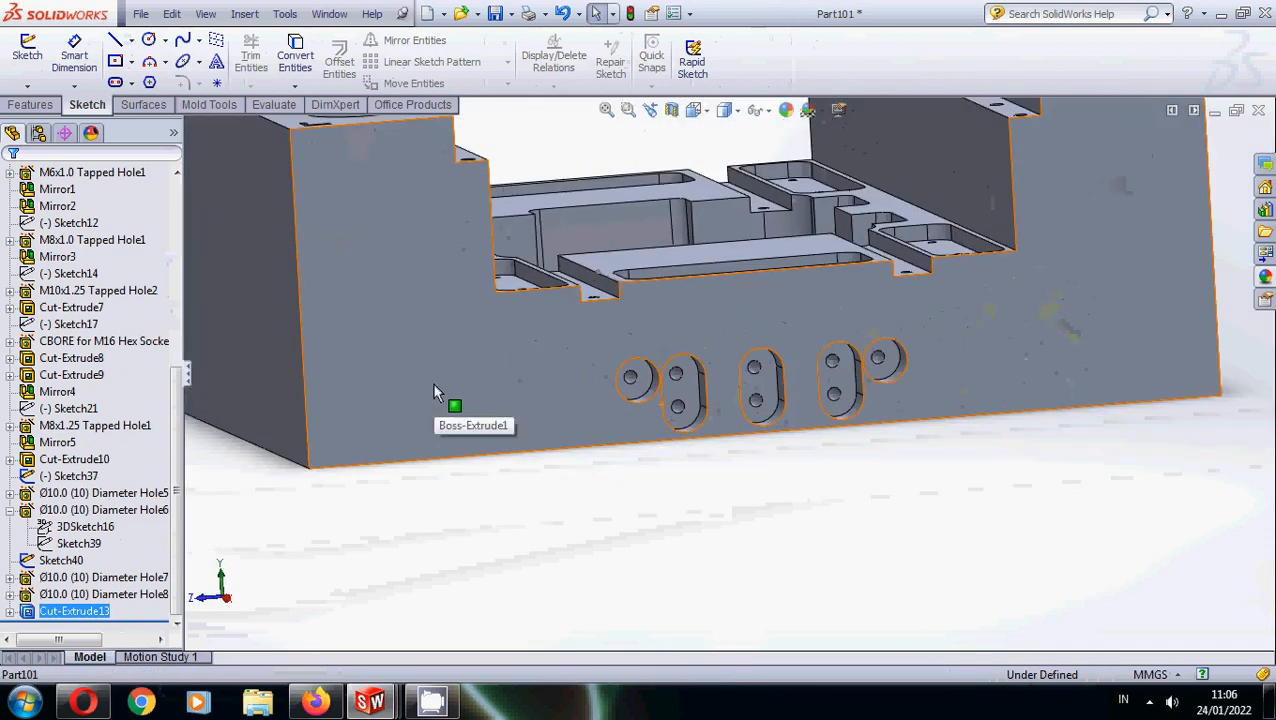
click(30, 104)
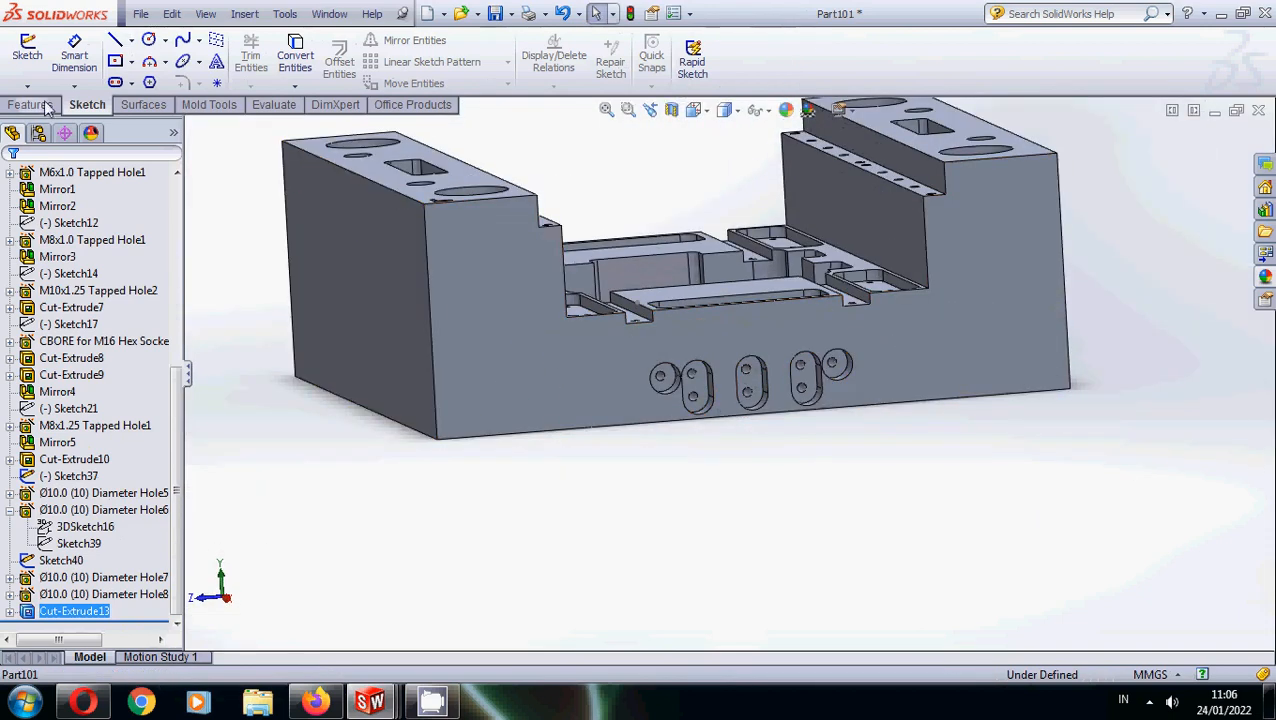
click(317, 55)
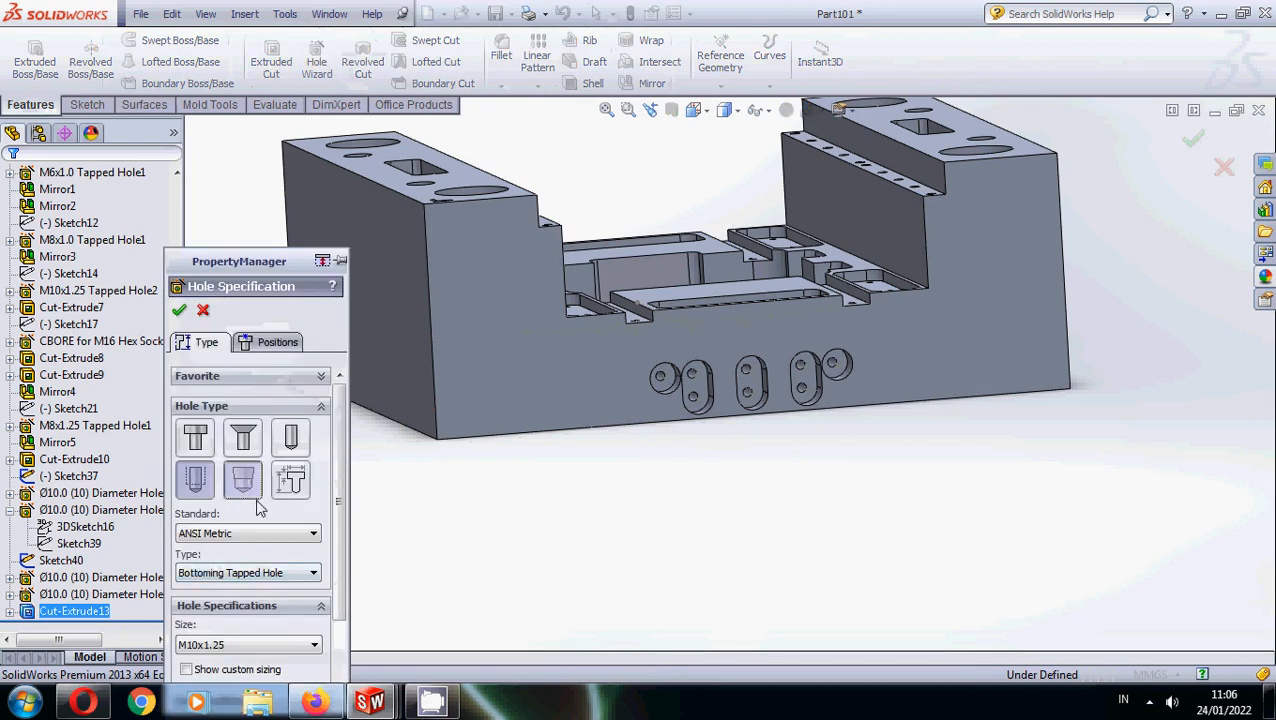
click(243, 482)
scroll(277, 588, down, 2)
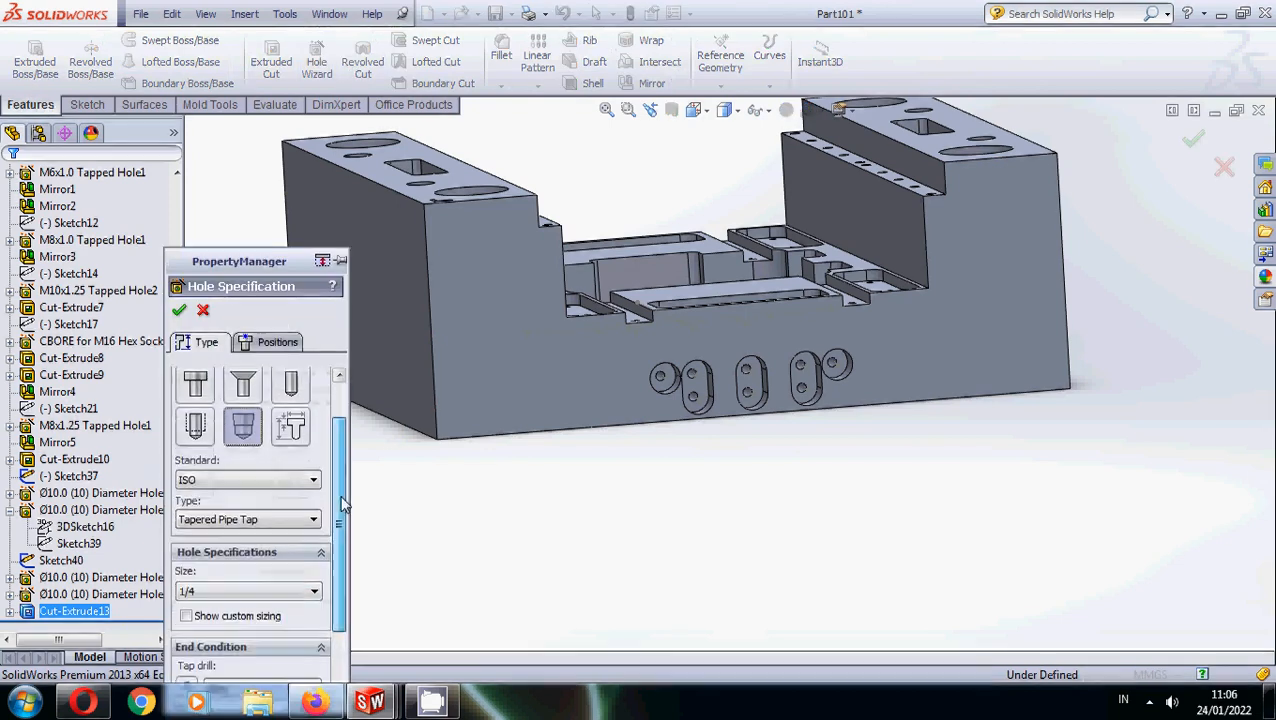
click(297, 586)
click(297, 588)
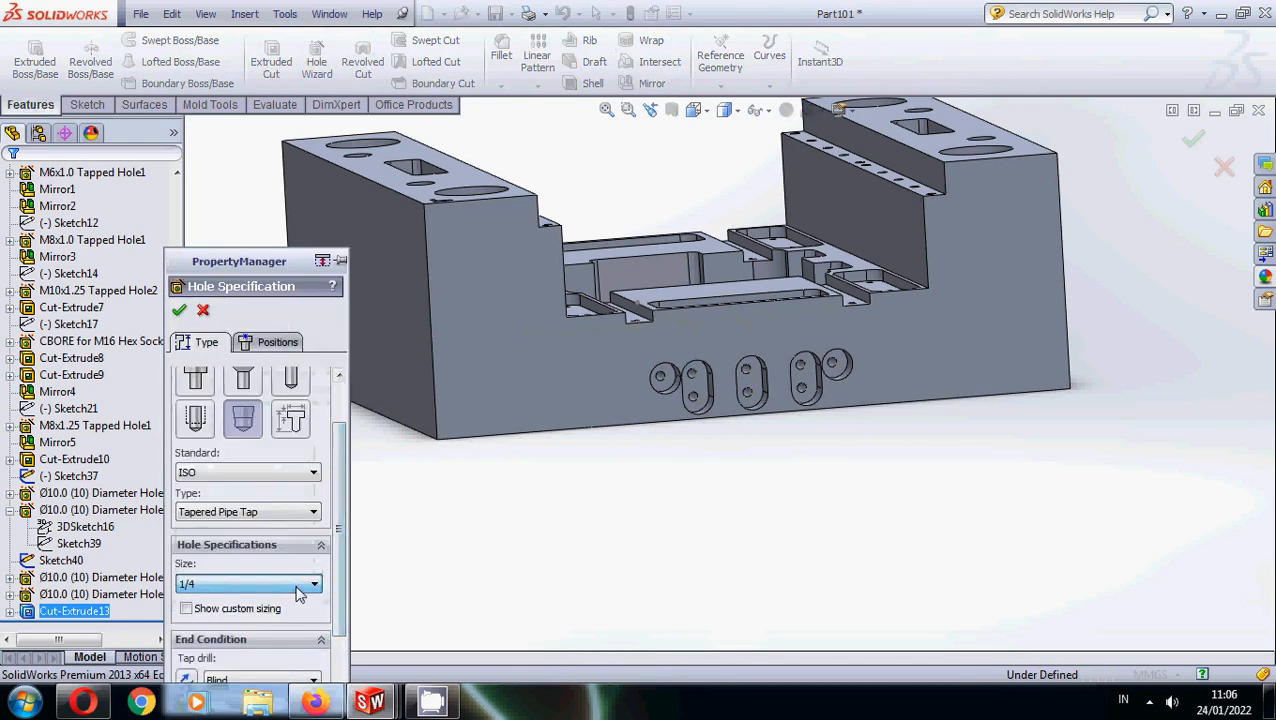
Place the 1/4 pipe tap at the centers of all eight Ø10 holes inside the side recesses and accept the feature.
click(277, 343)
click(252, 499)
scroll(720, 380, down, 5)
scroll(790, 365, up, 2)
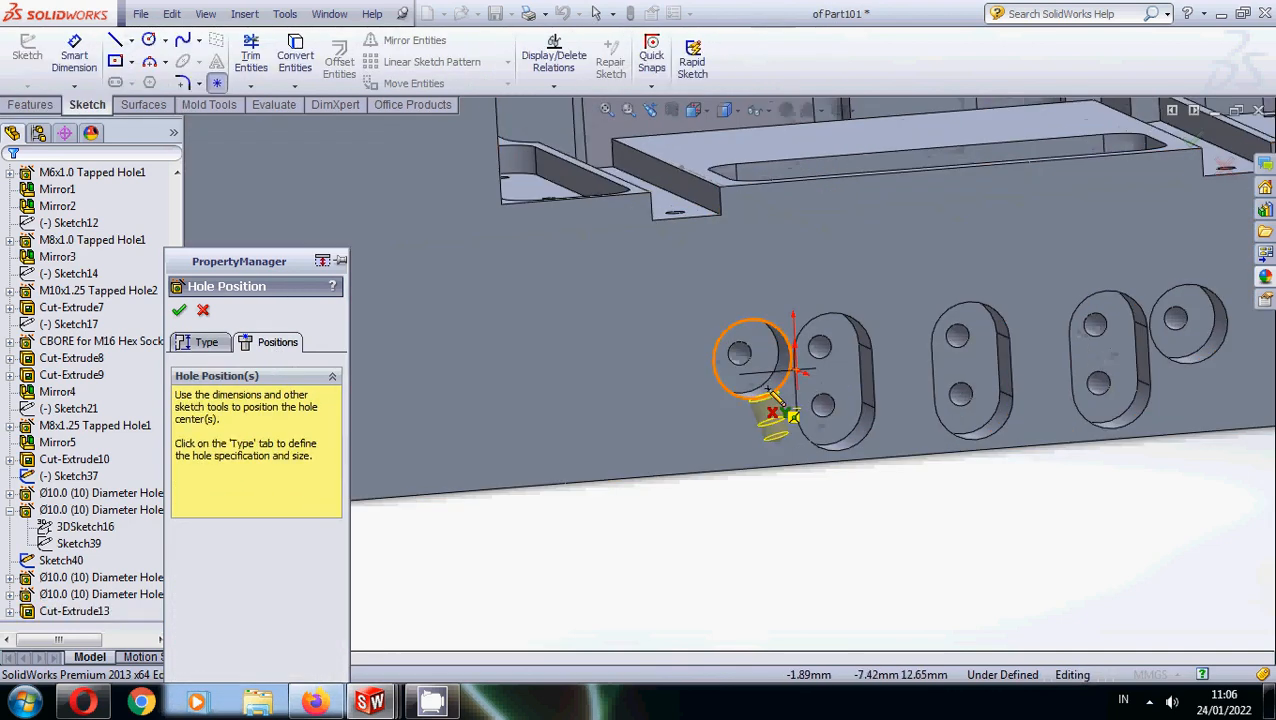
click(739, 352)
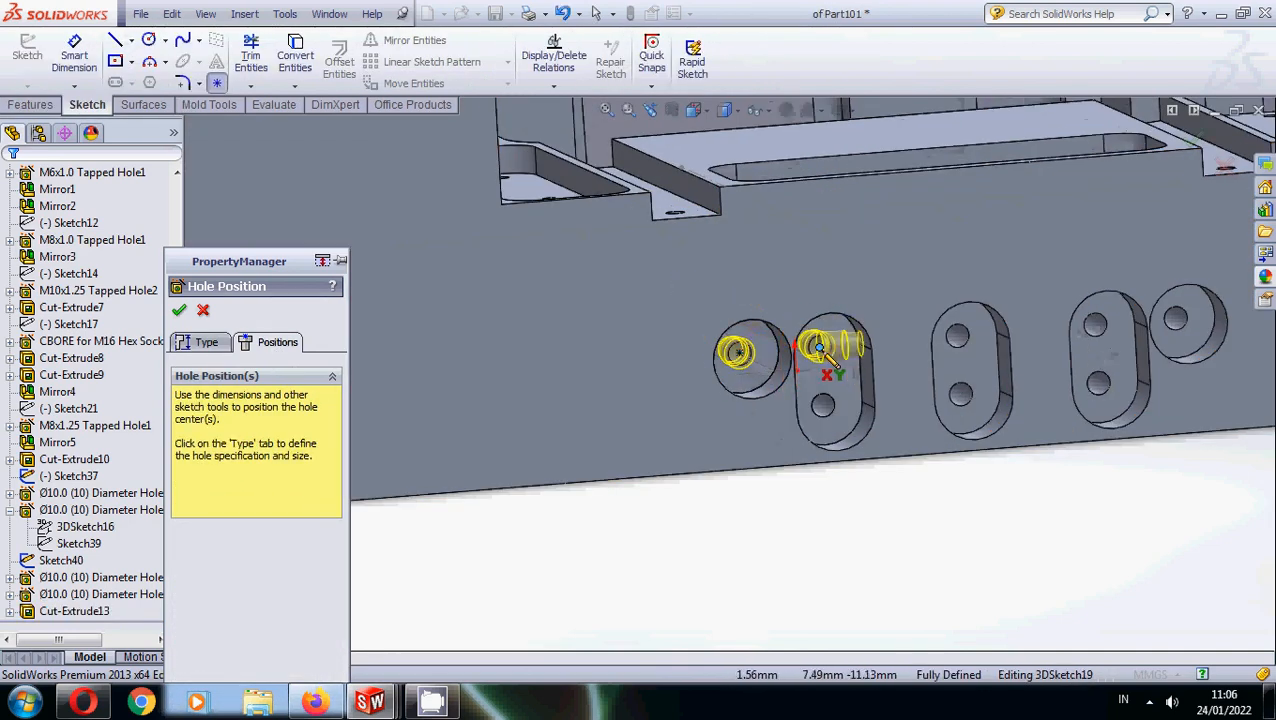
click(818, 347)
click(820, 403)
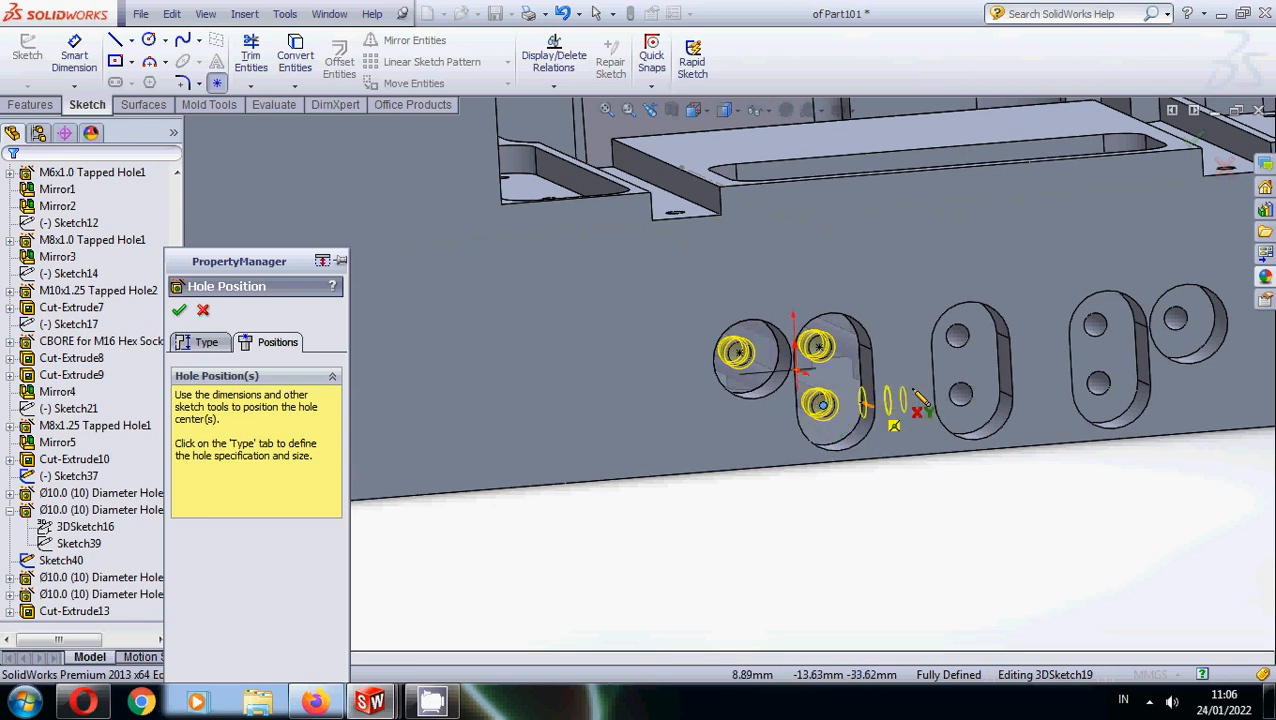
click(955, 336)
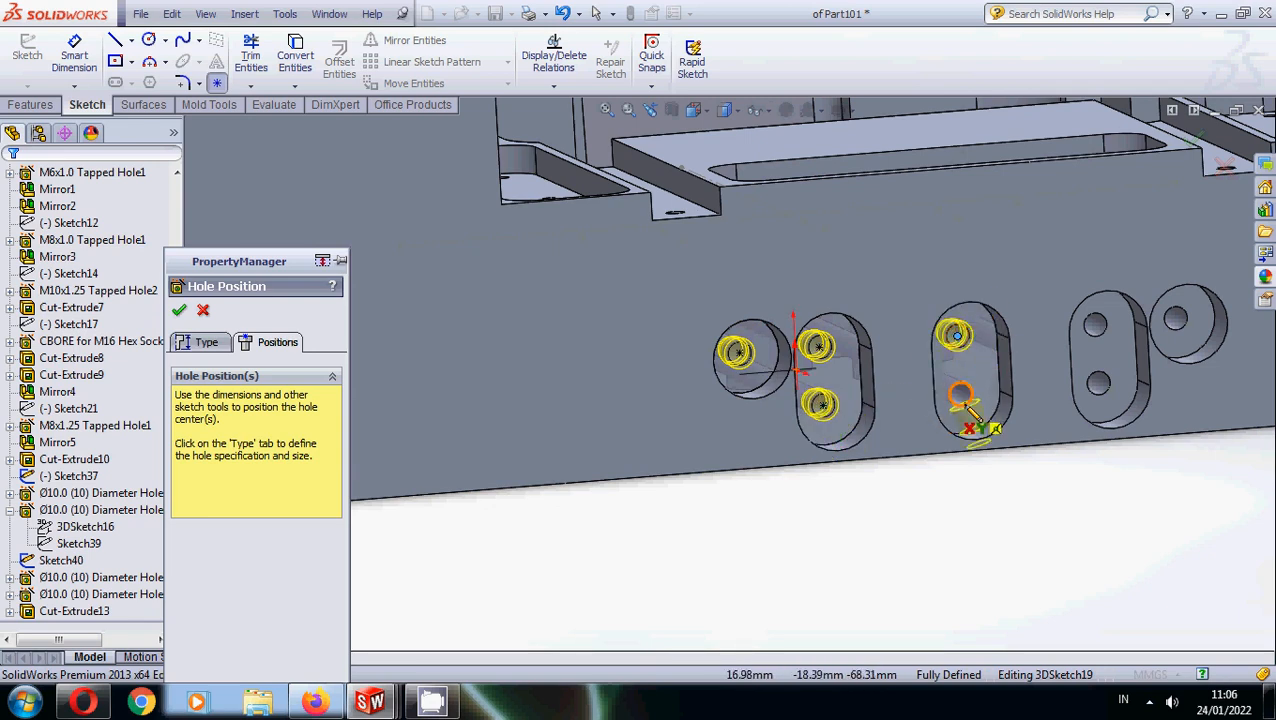
click(959, 394)
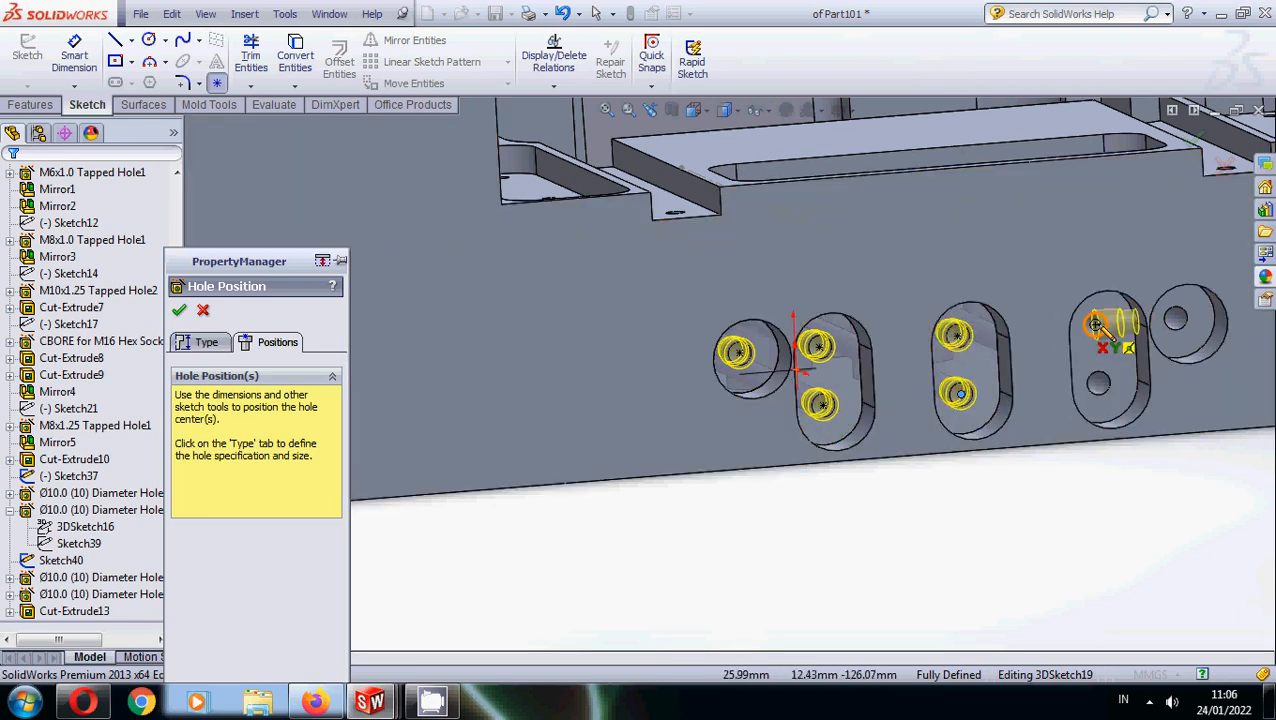
click(1094, 324)
click(1099, 383)
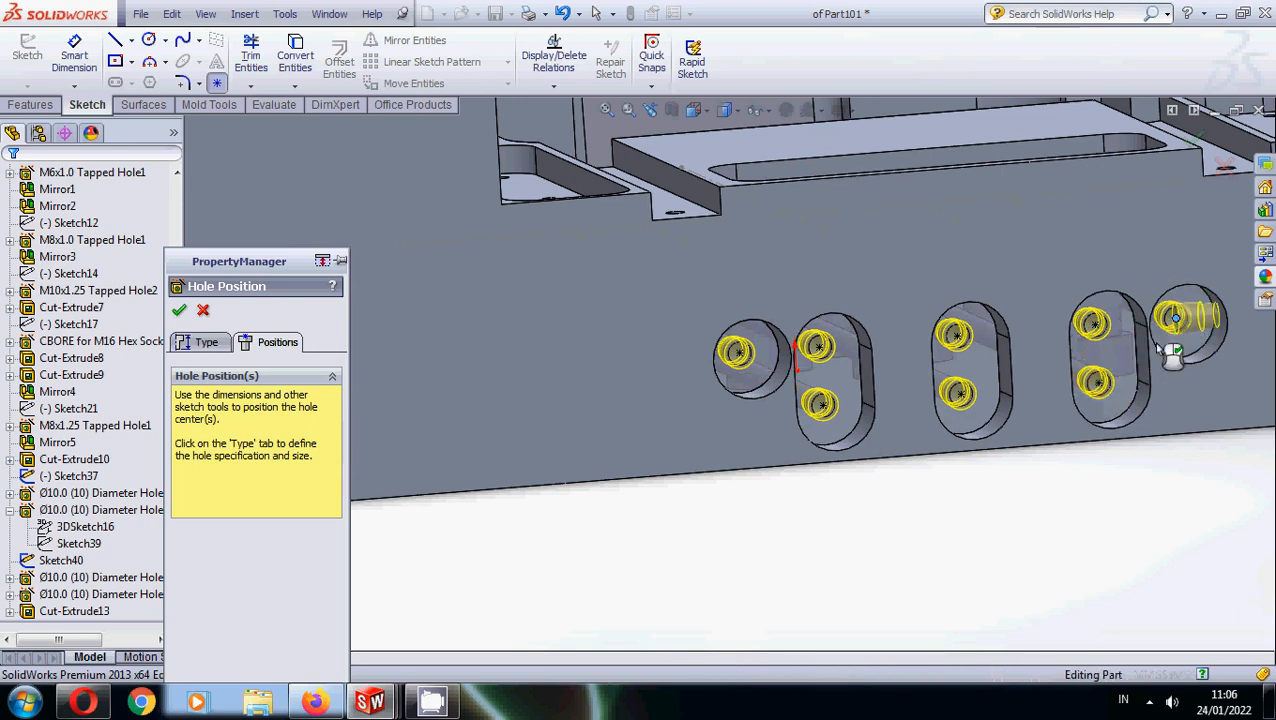
Hide Sketch40, whose point shows beside the upper hole of the left slot recess.
scroll(1045, 374, up, 3)
middle_drag(955, 364, 920, 359)
scroll(896, 358, down, 3)
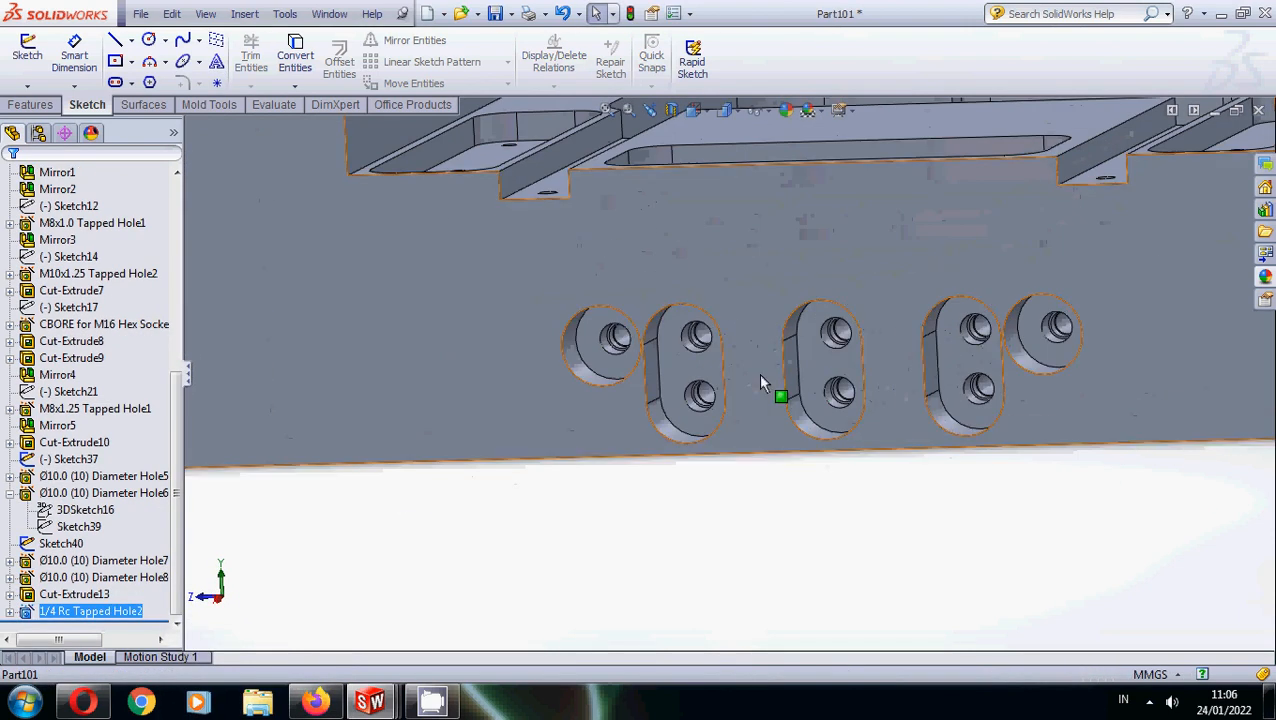
key(Escape)
right_click(687, 347)
click(720, 318)
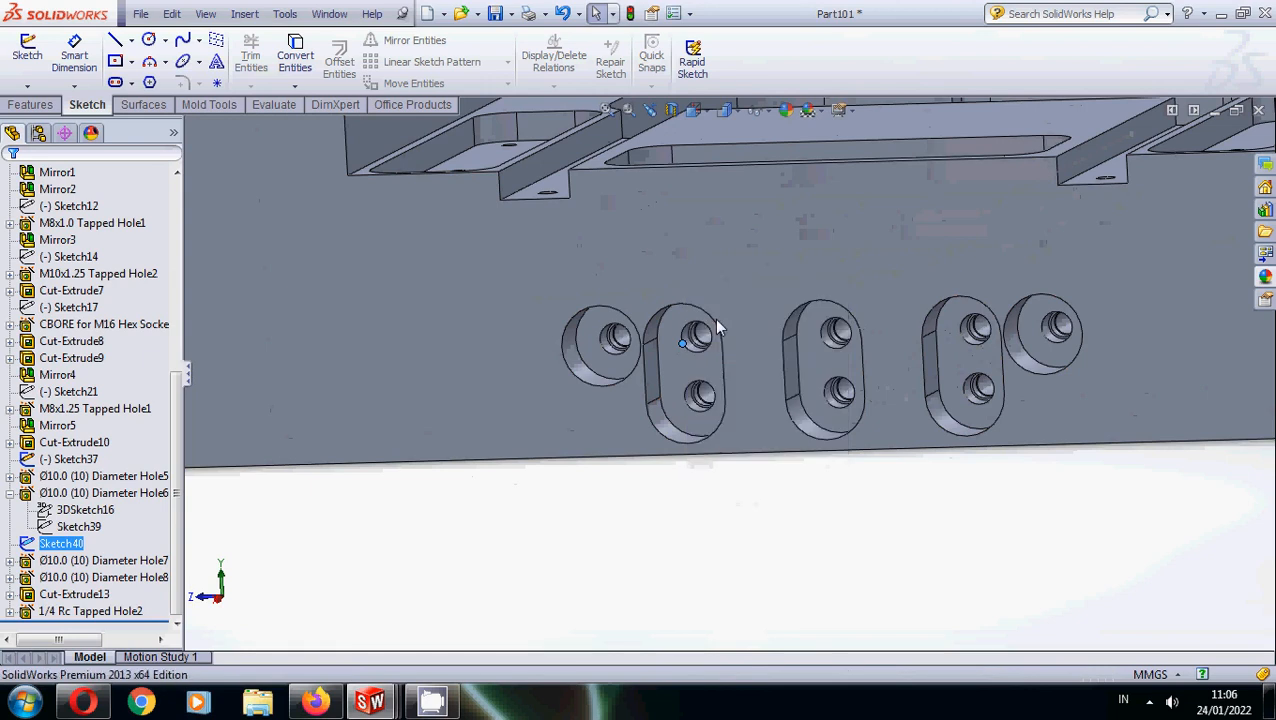
Start a sketch on the plate's central floor face in Top view and draw a circle around the hole at X 25, Y 95.
scroll(738, 372, up, 8)
middle_drag(797, 343, 750, 320)
click(692, 110)
click(717, 160)
scroll(718, 366, down, 5)
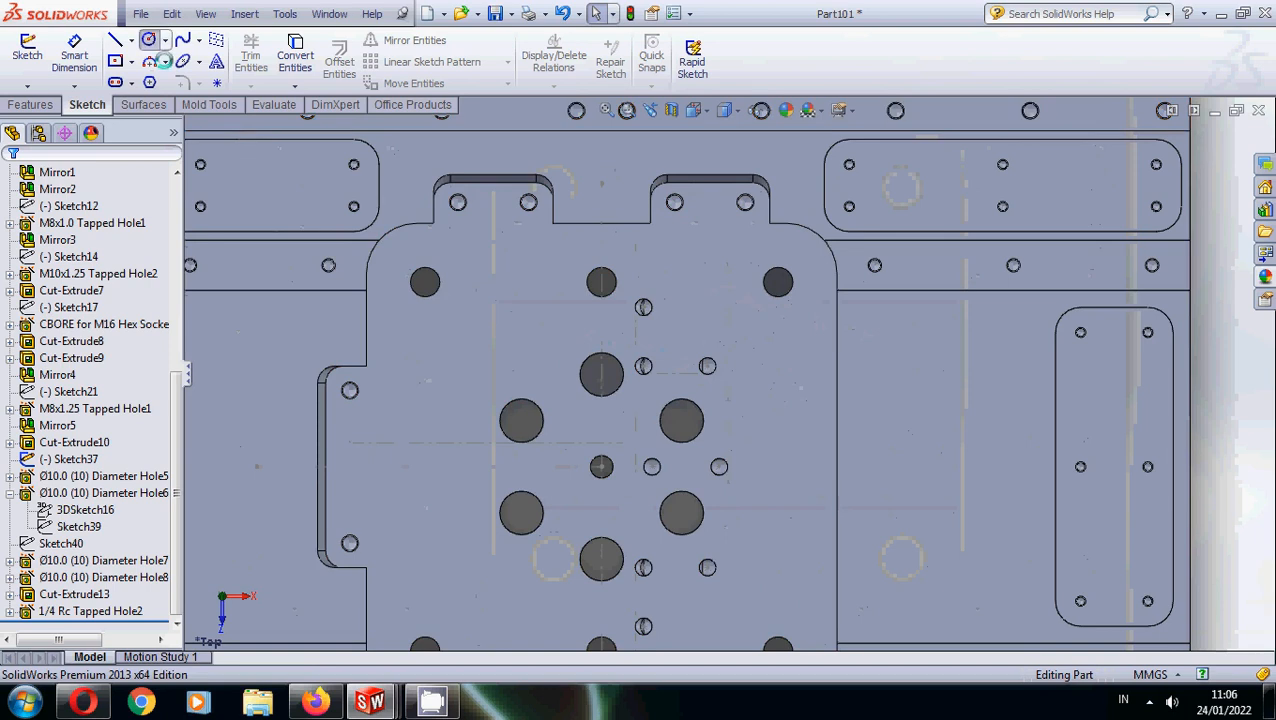
click(27, 50)
scroll(700, 365, down, 4)
click(775, 335)
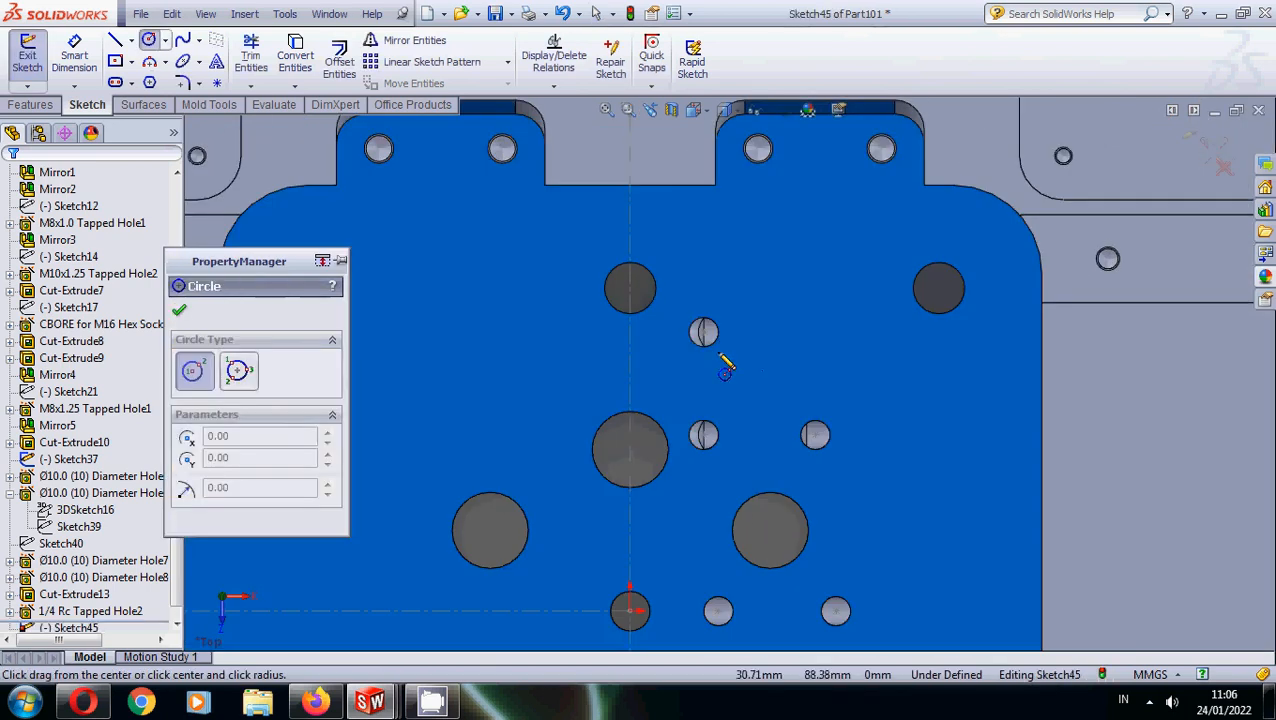
click(703, 333)
click(729, 346)
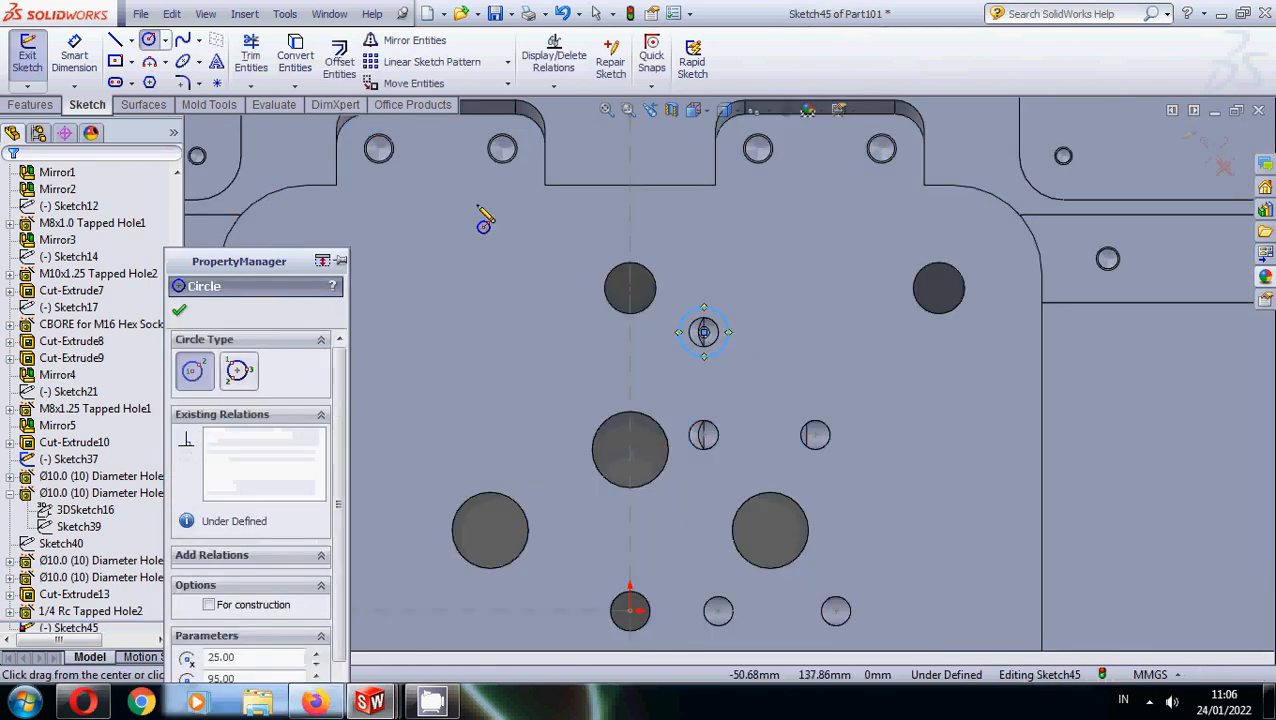
Draw a larger concentric circle around the same hole and set its diameter to 21.5 mm.
click(704, 332)
key(Escape)
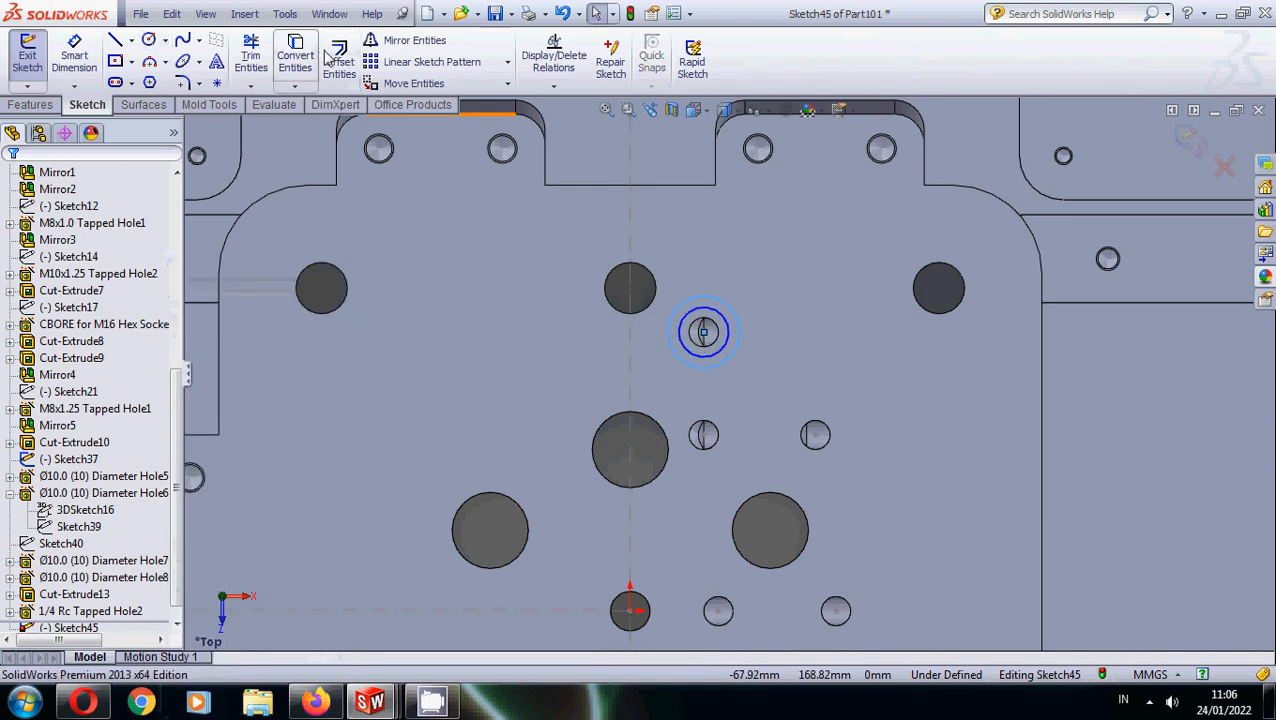
click(74, 55)
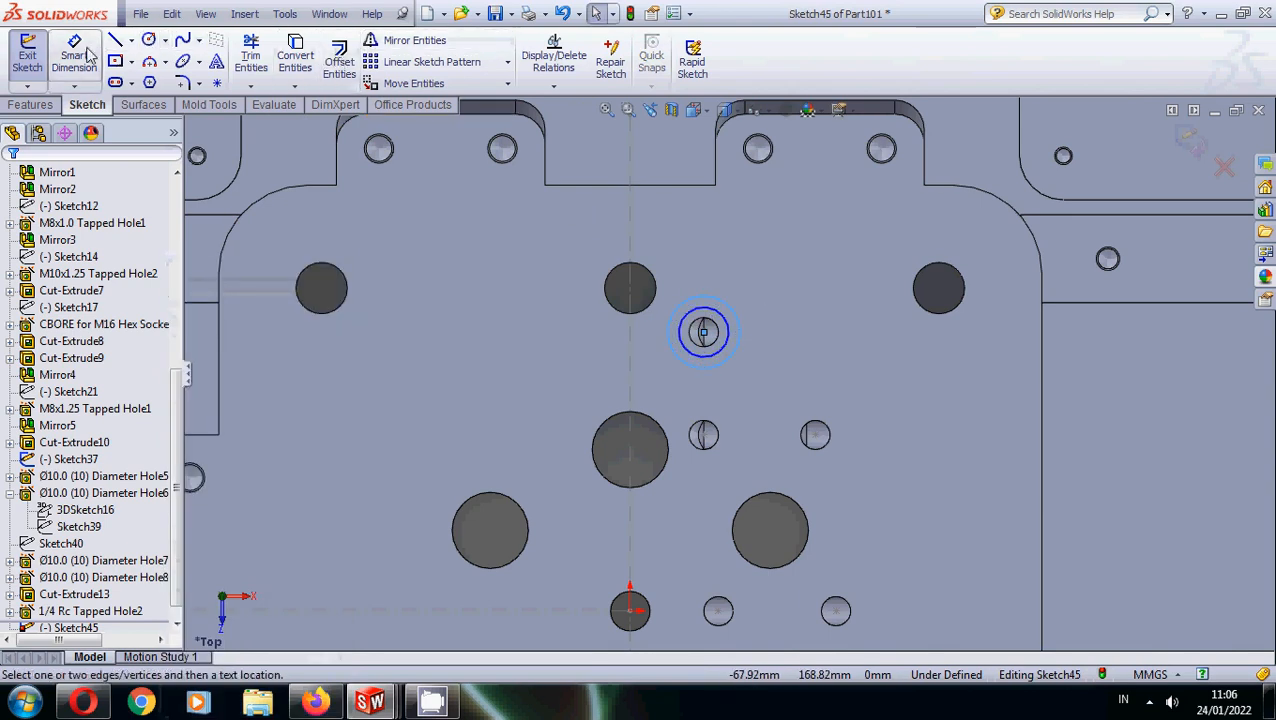
click(735, 313)
click(760, 290)
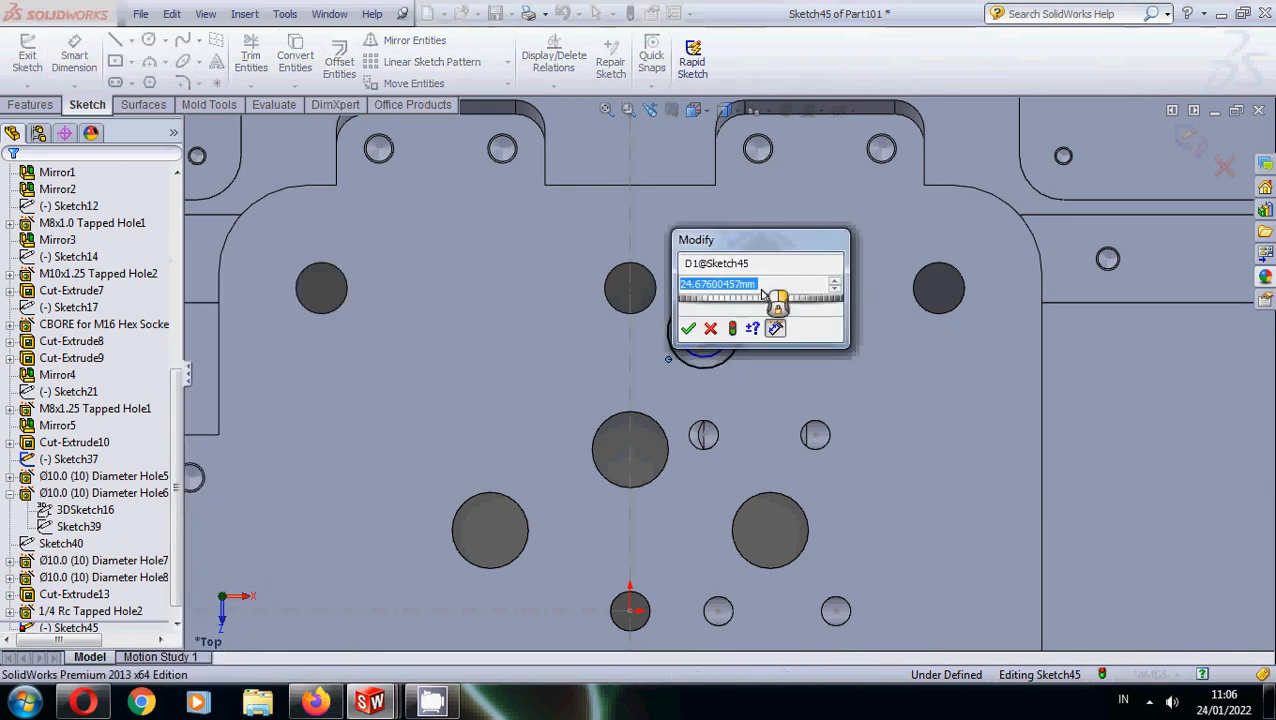
text(21.5)
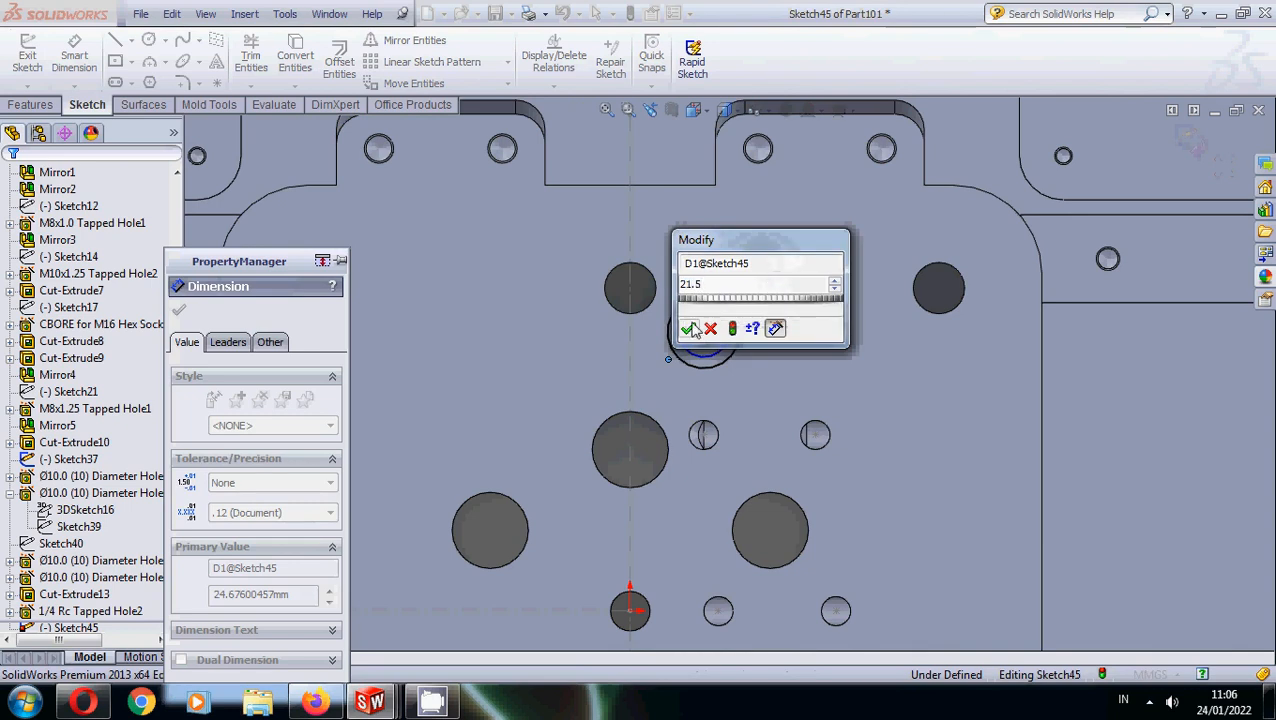
click(689, 330)
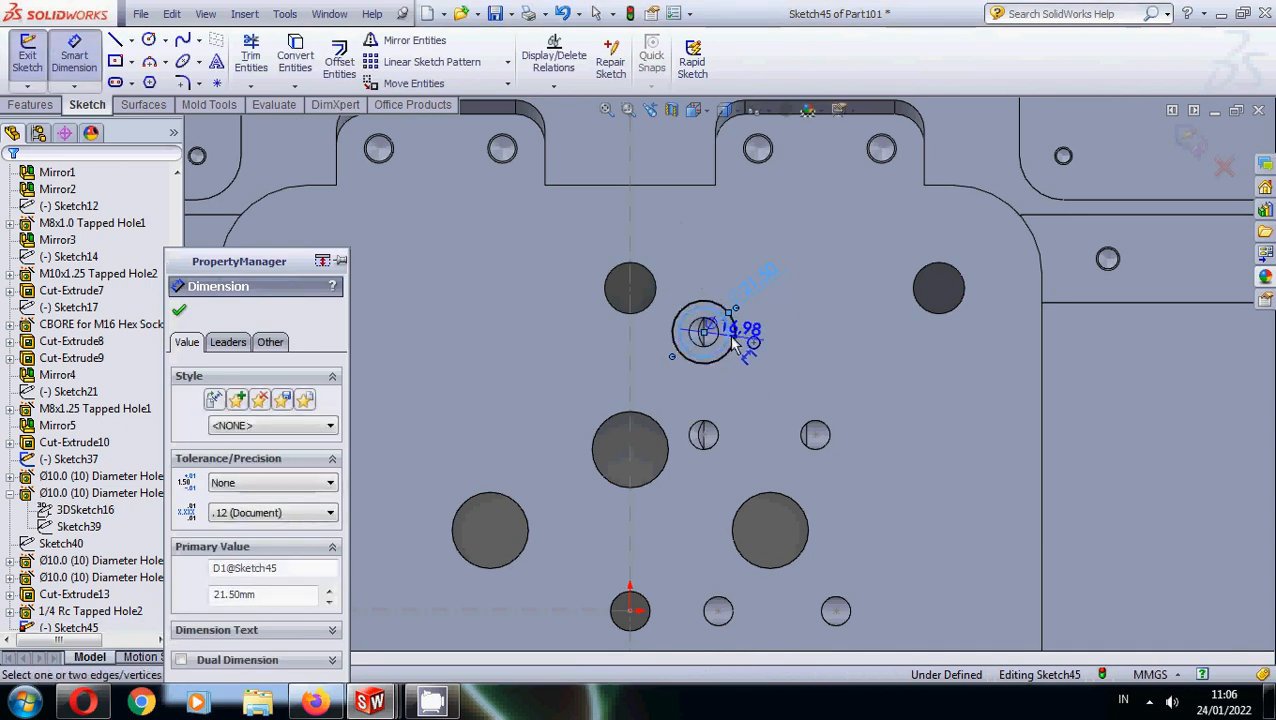
Set the inner circle's diameter to 14.5 mm and move its dimension text clear of the circles.
click(734, 346)
click(760, 374)
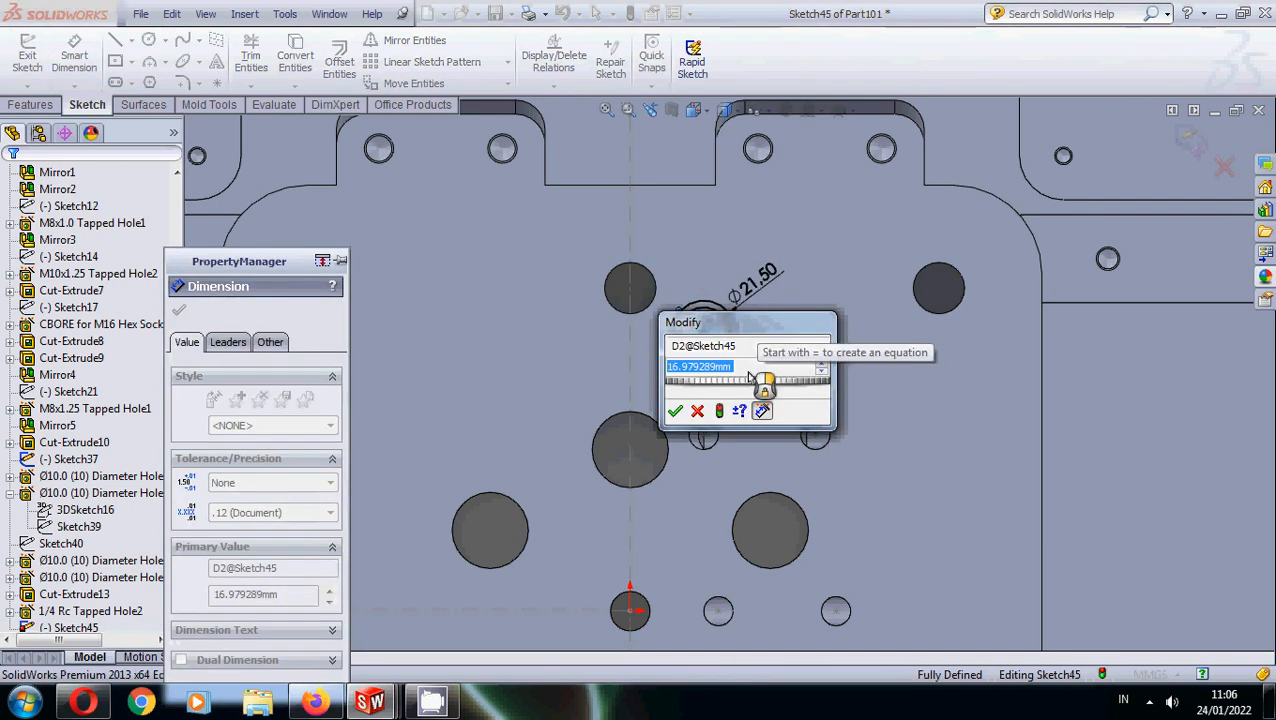
text(14.5)
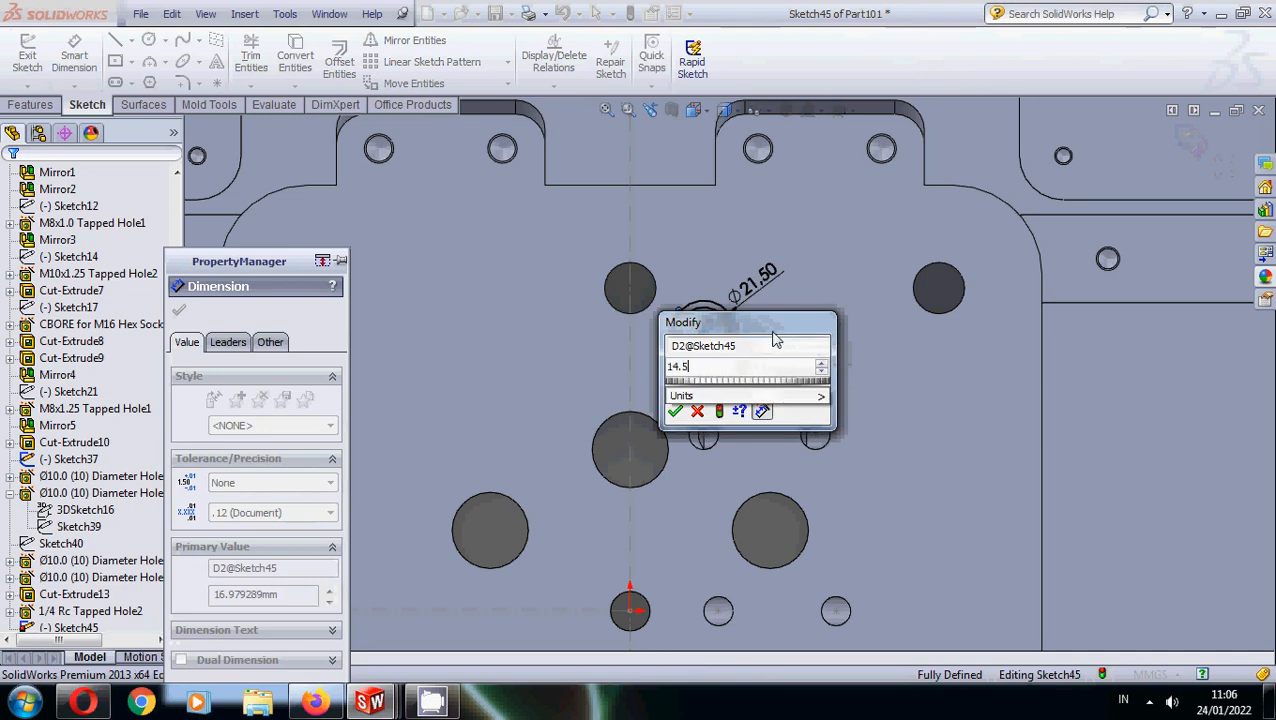
key(Return)
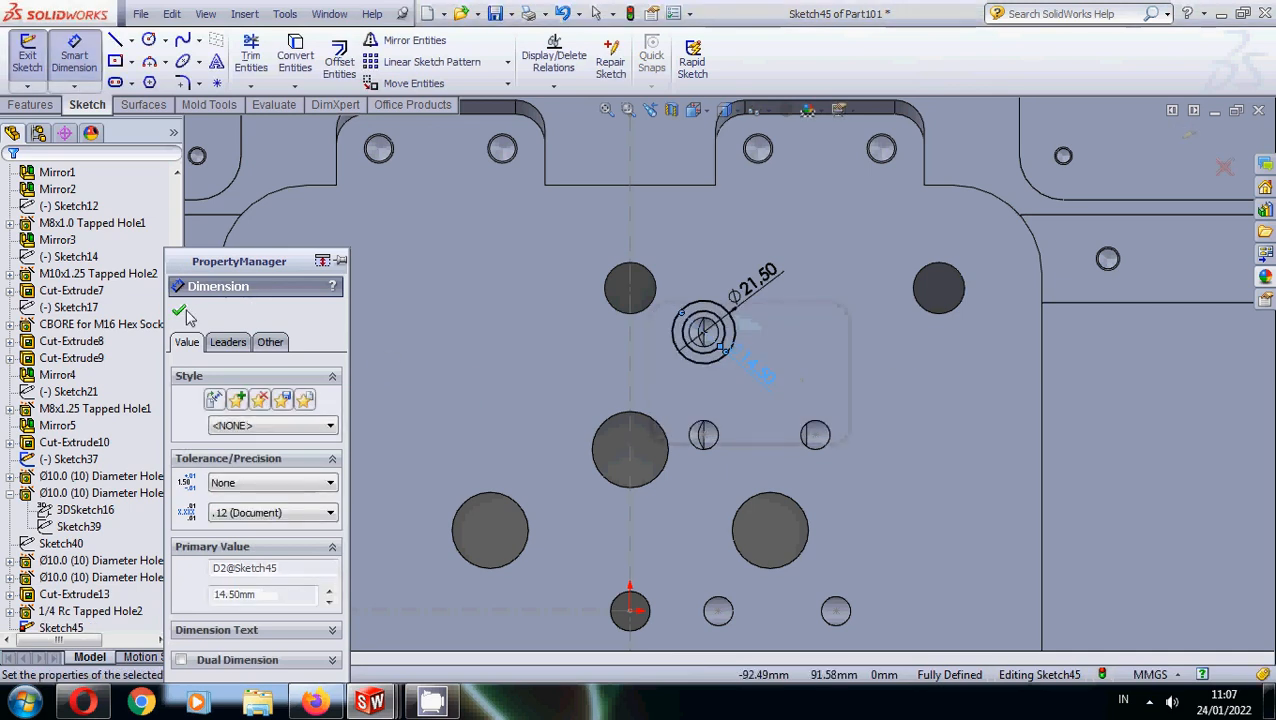
click(179, 310)
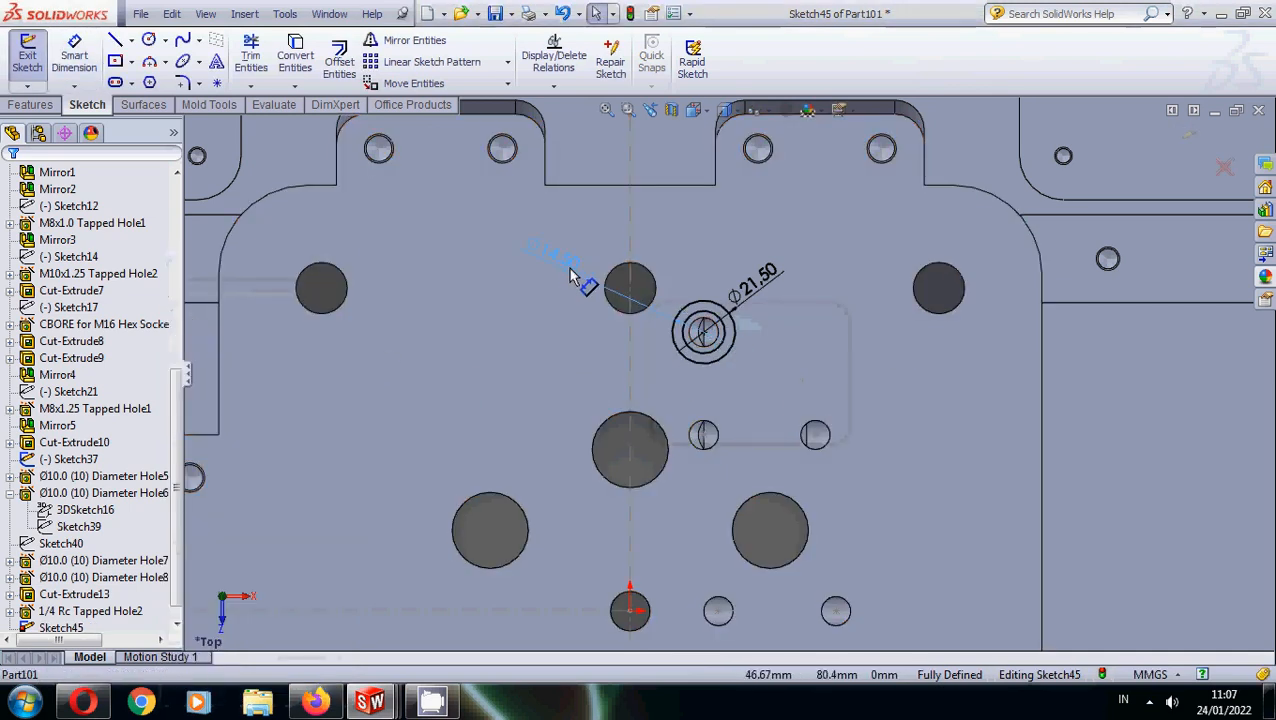
click(580, 280)
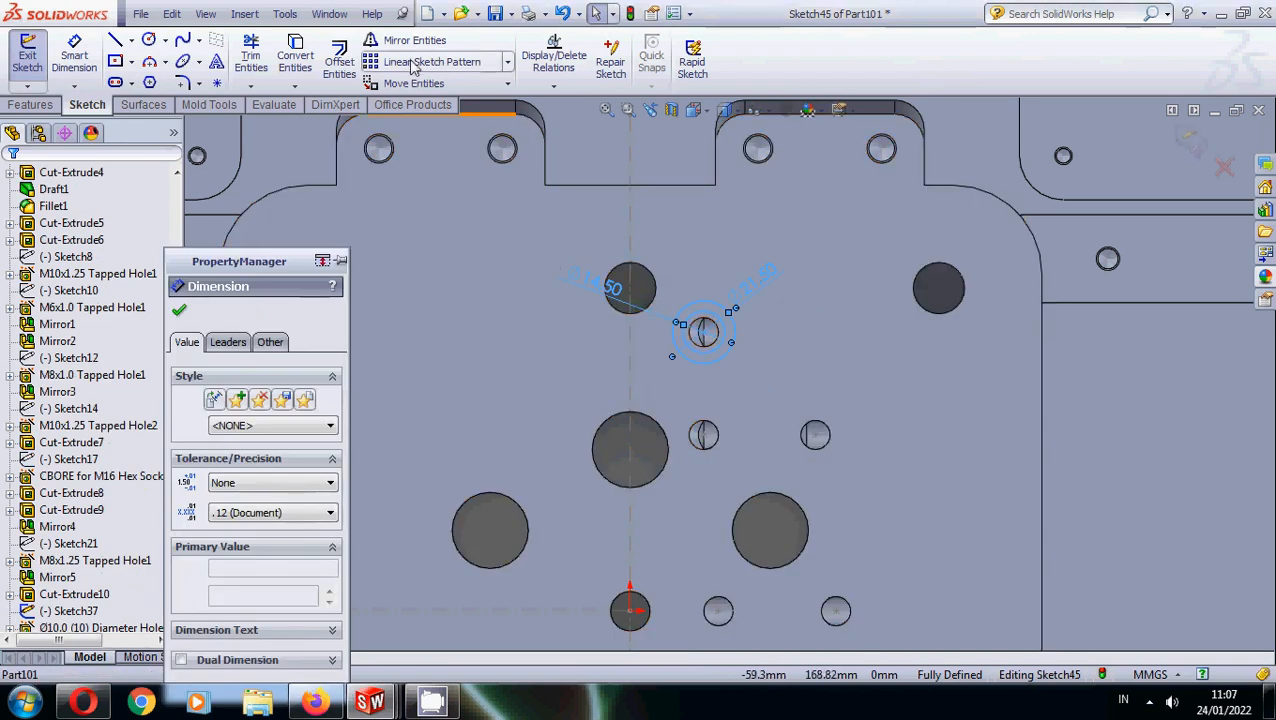
Copy both dimensioned circles from the hole's center to the two holes in the row below and the two beside the origin.
click(506, 84)
click(421, 125)
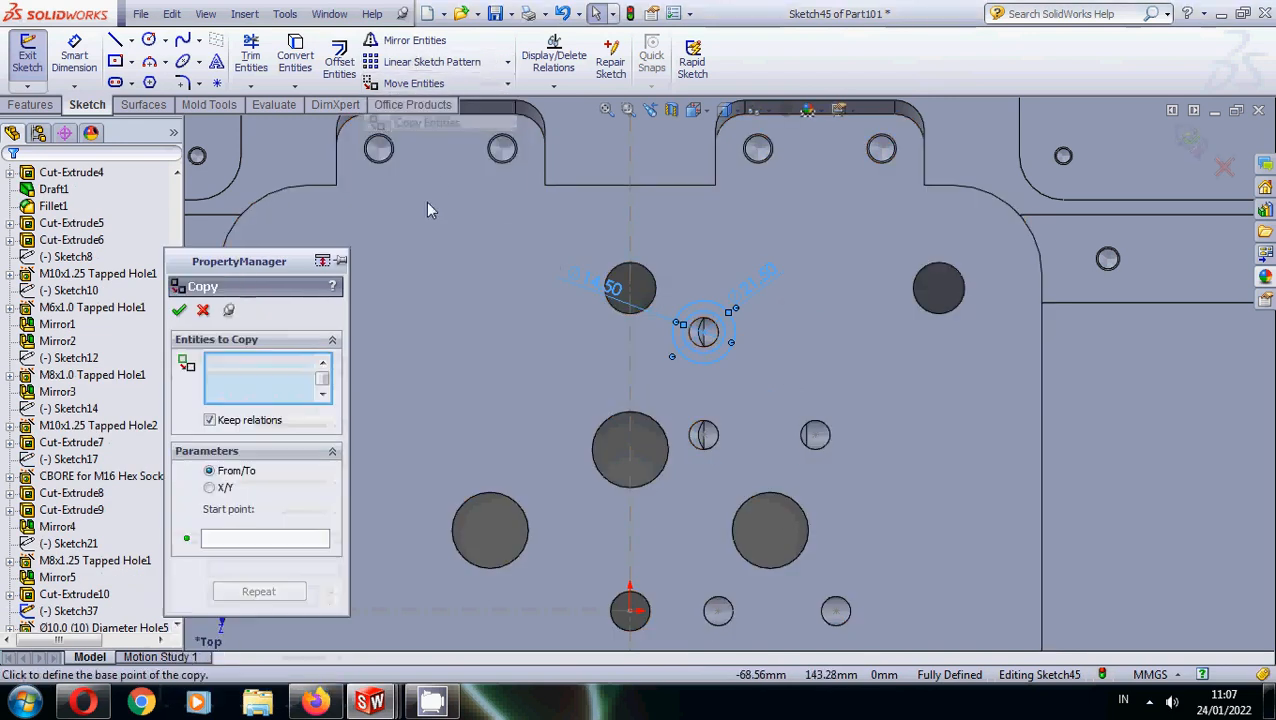
click(705, 333)
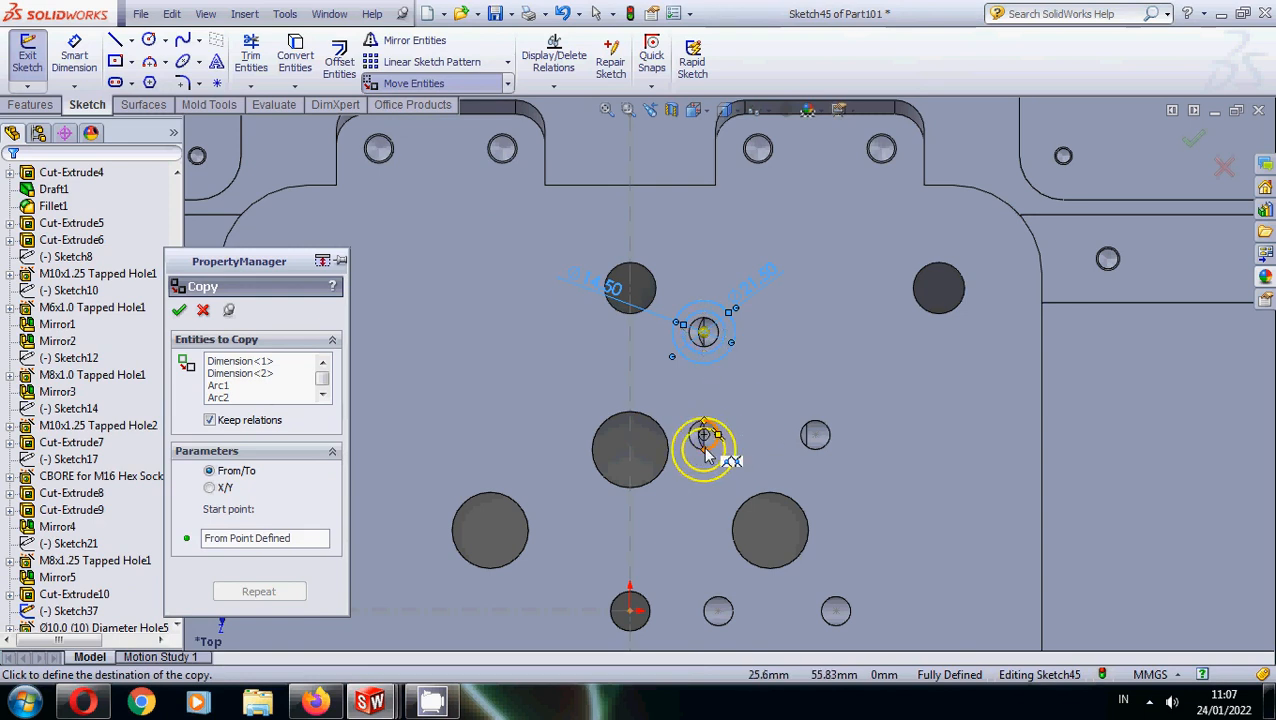
click(705, 436)
click(815, 435)
click(719, 612)
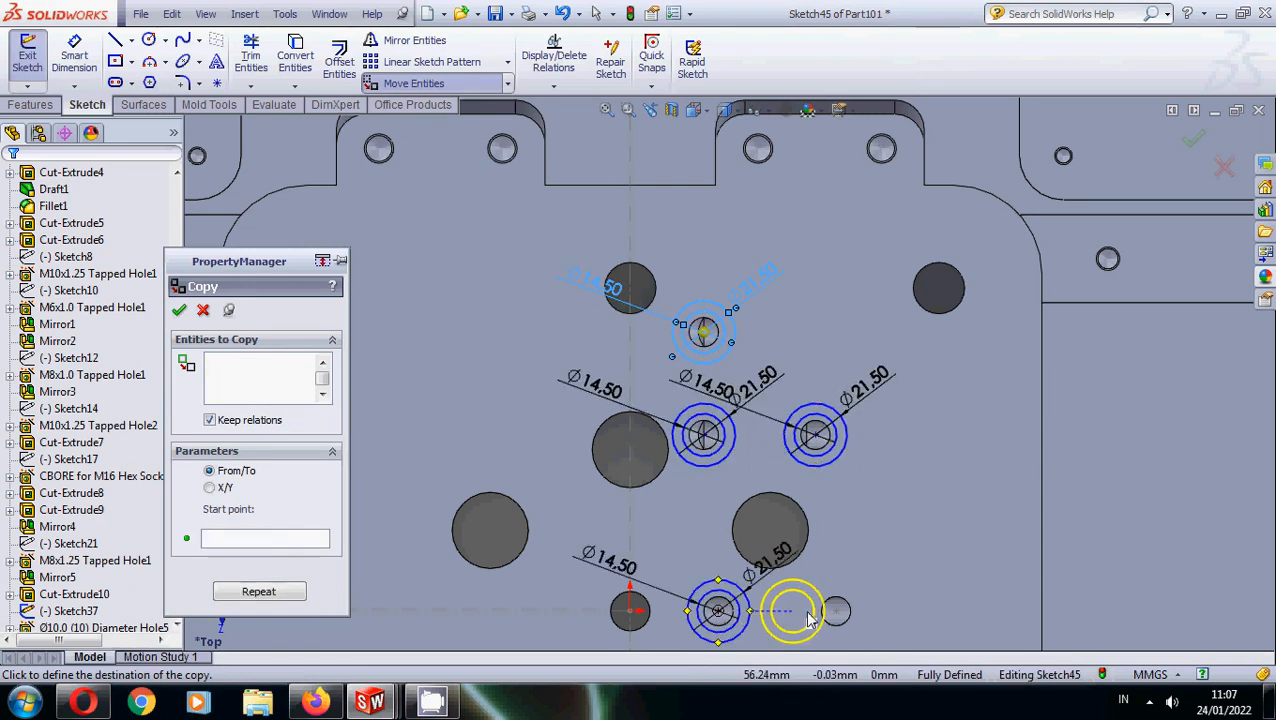
click(836, 612)
Place three more copies of the circle pair on the remaining holes below the origin and accept the copy.
scroll(836, 612, down, 3)
scroll(746, 584, up, 3)
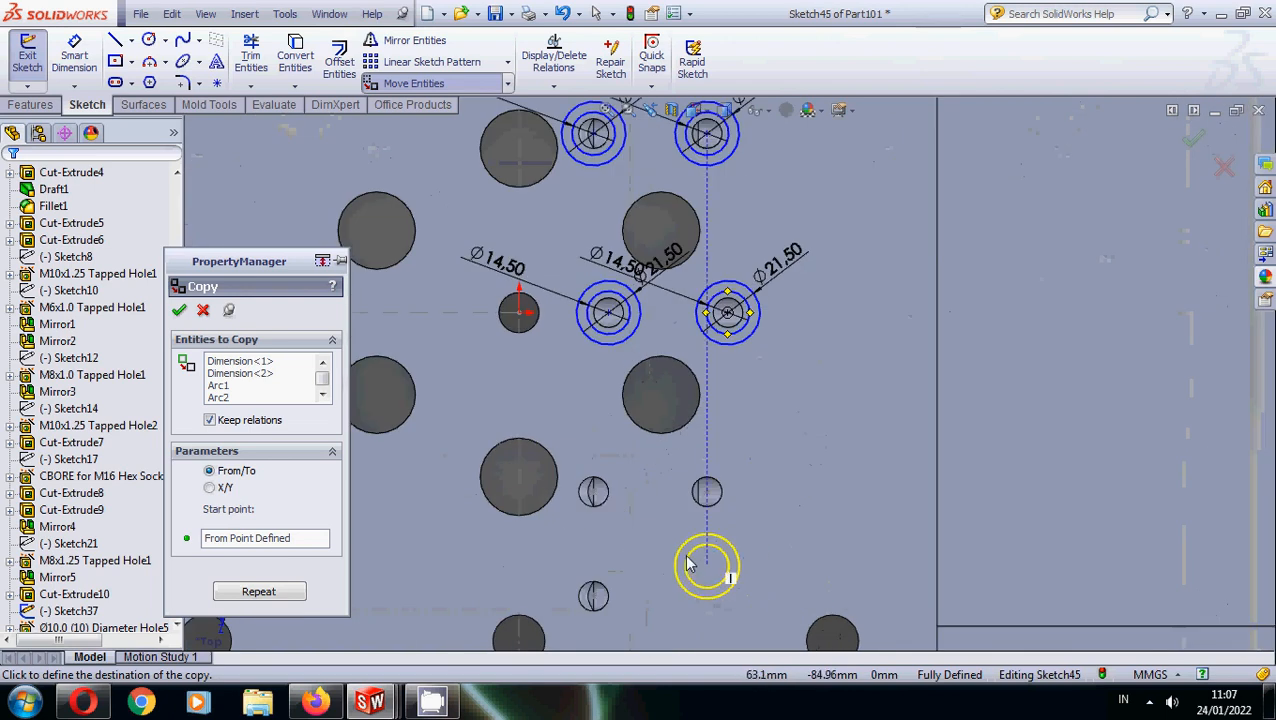
click(595, 493)
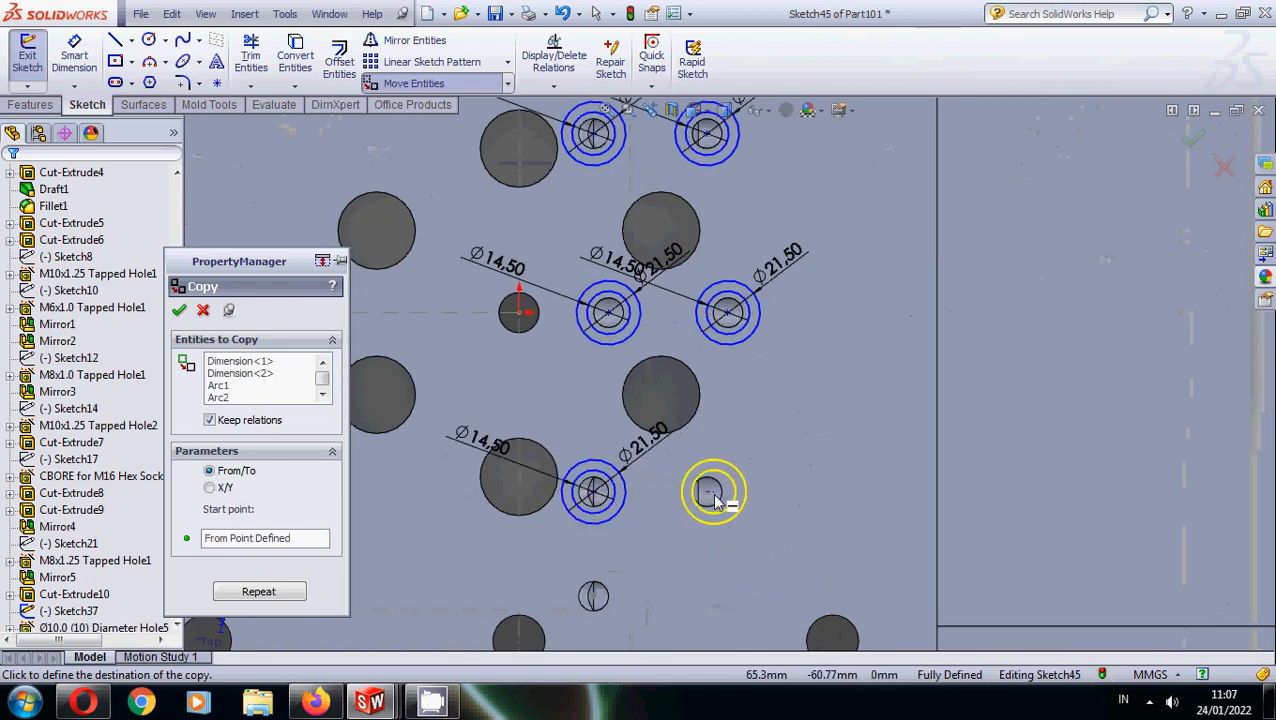
click(707, 491)
click(593, 597)
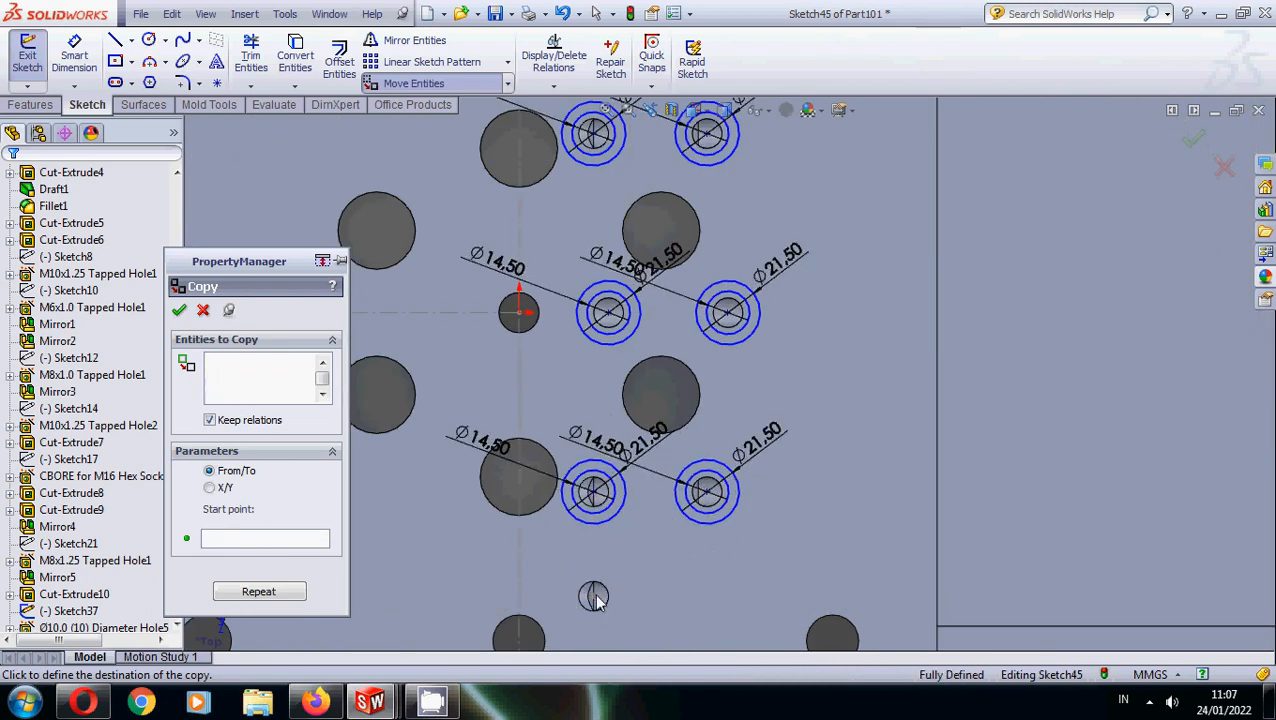
scroll(720, 490, down, 5)
click(180, 311)
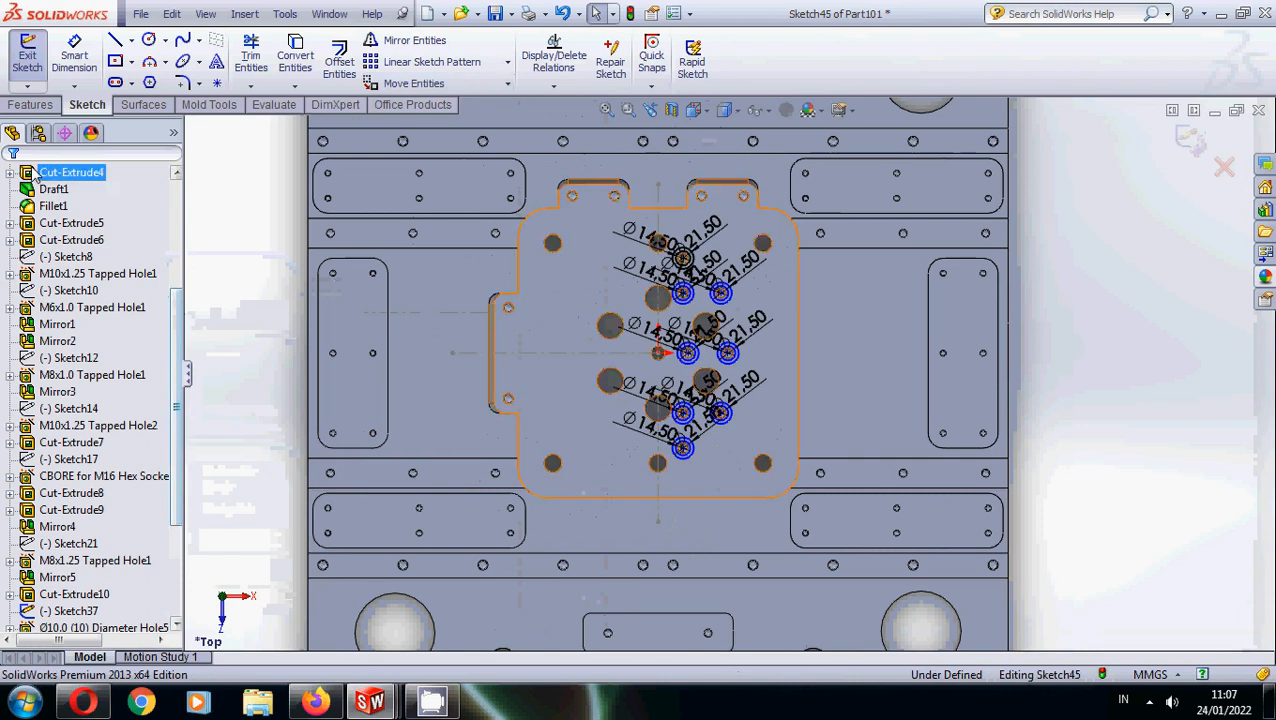
Cut the ring profiles from the sketch plane with a blind Extruded Cut 2.5 mm deep.
click(30, 104)
click(271, 60)
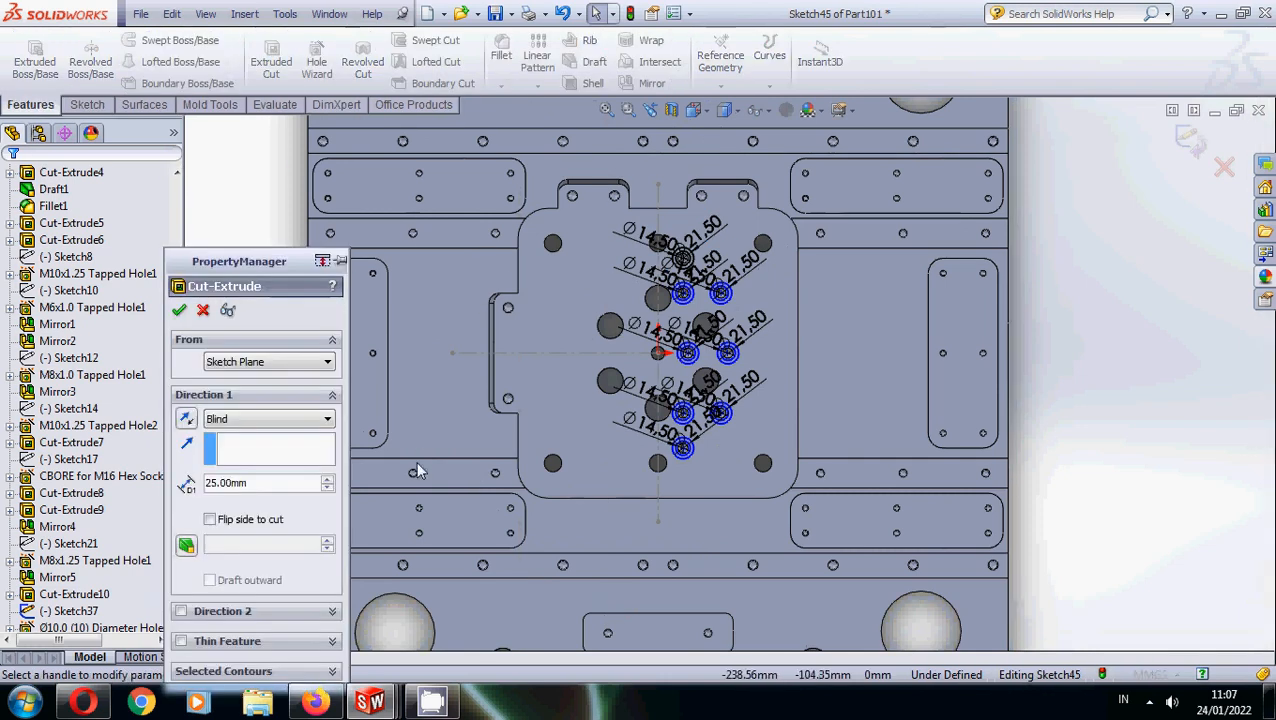
text(2.)
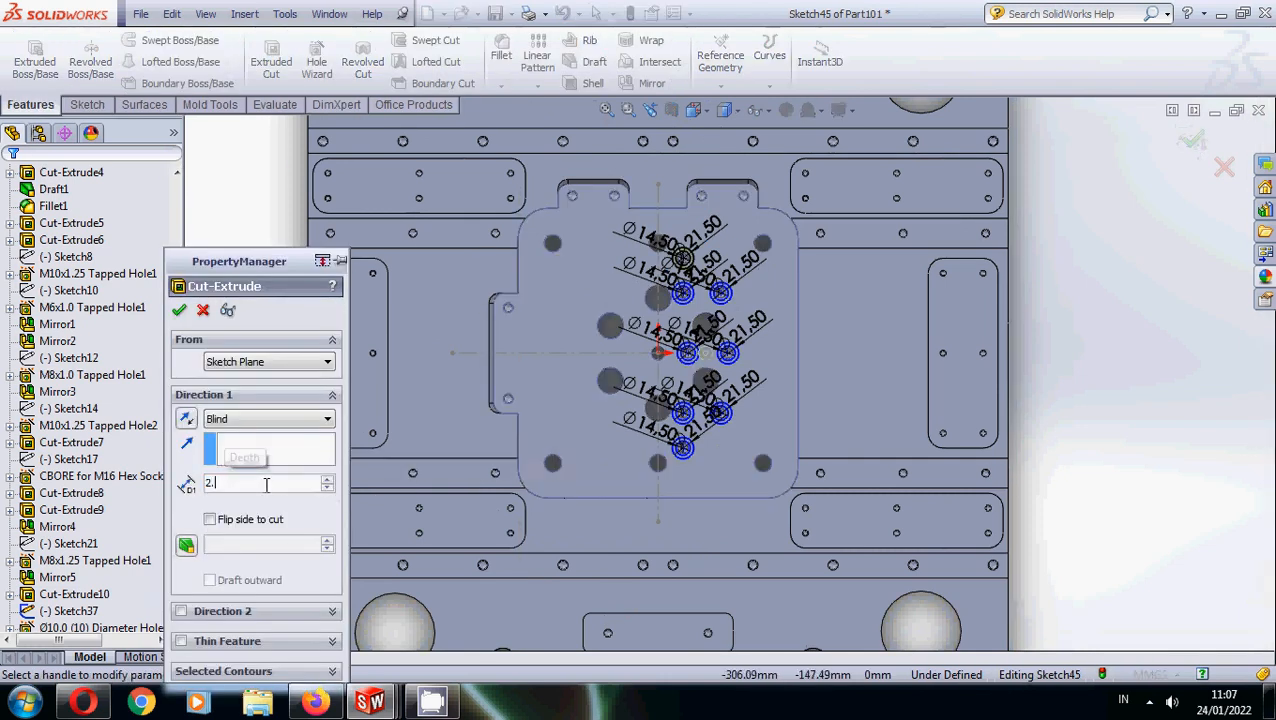
text(5)
key(Return)
click(179, 310)
Hide Sketch37, whose lines show across the central floor face.
mouse_move(700, 322)
middle_down()
mouse_move(710, 330)
mouse_move(709, 318)
middle_up()
right_click(640, 366)
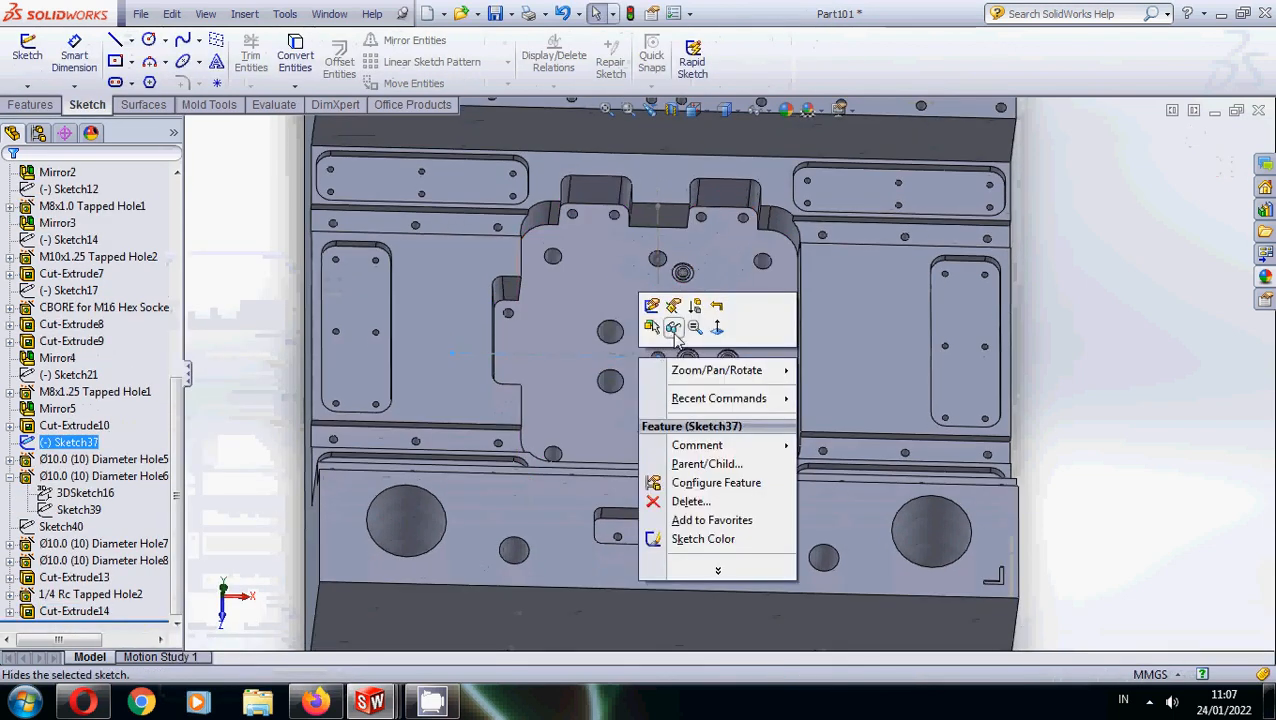
click(673, 328)
Start a Chamfer on the rim edge of the first round side recess with a 0.5 mm distance at 45 degrees.
scroll(712, 416, down, 2)
mouse_move(712, 416)
middle_down()
mouse_move(790, 348)
mouse_move(684, 336)
mouse_move(902, 382)
middle_up()
scroll(930, 460, down, 3)
scroll(946, 495, down, 3)
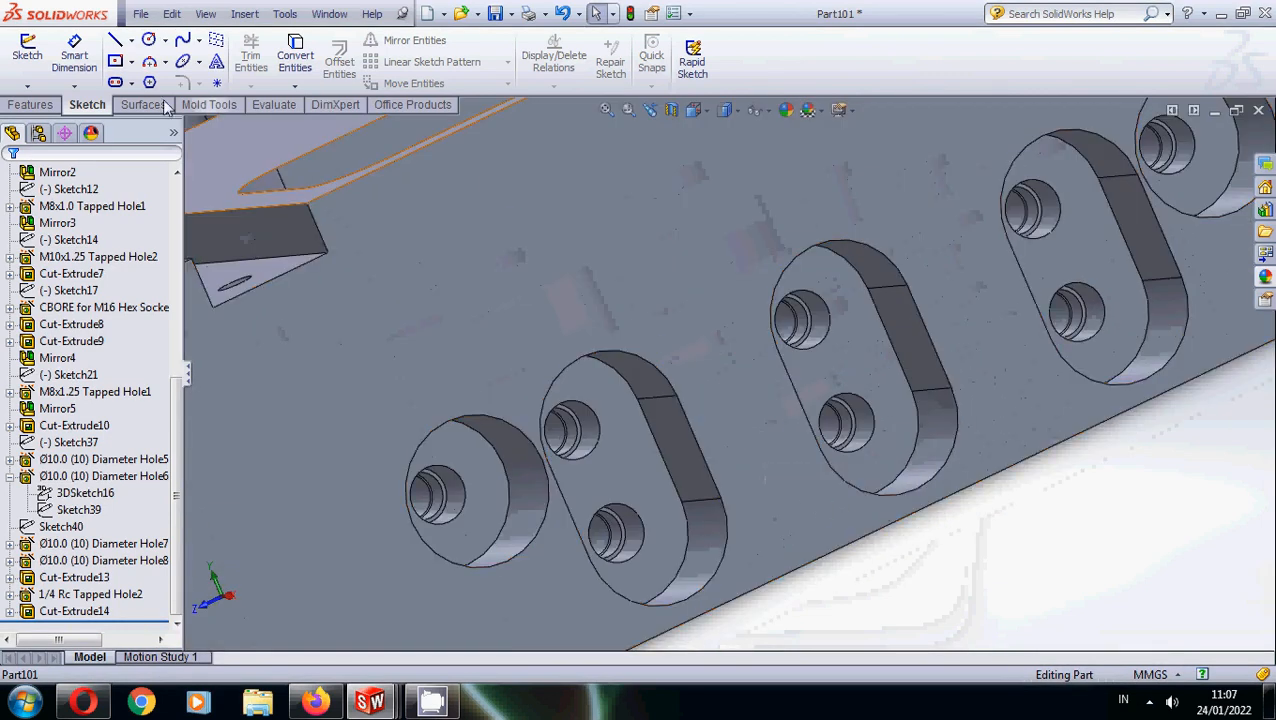
click(40, 106)
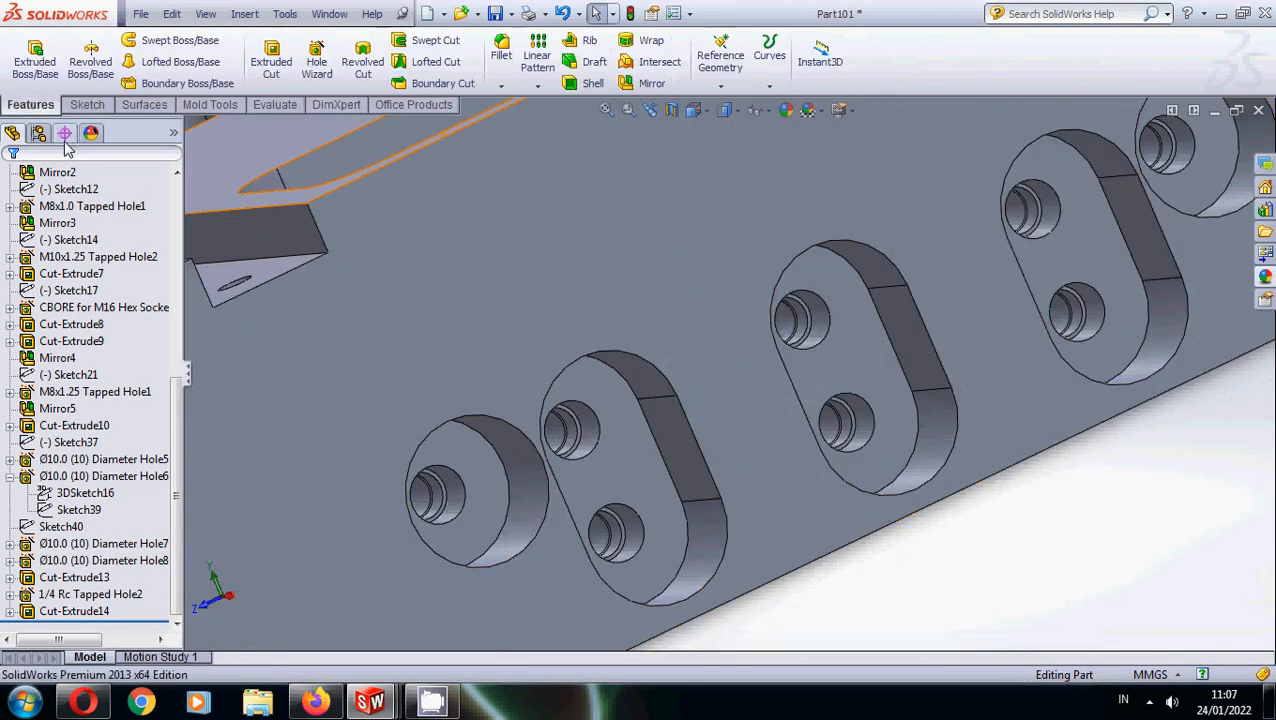
click(500, 86)
click(540, 133)
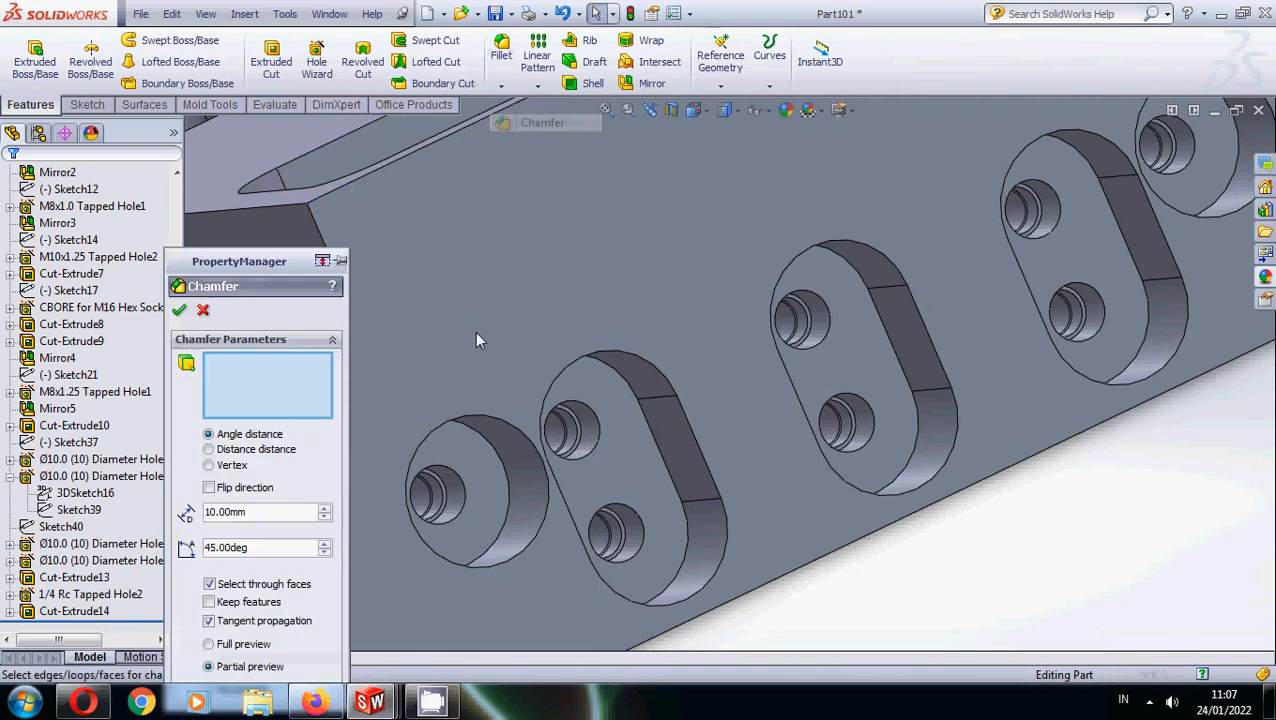
click(465, 417)
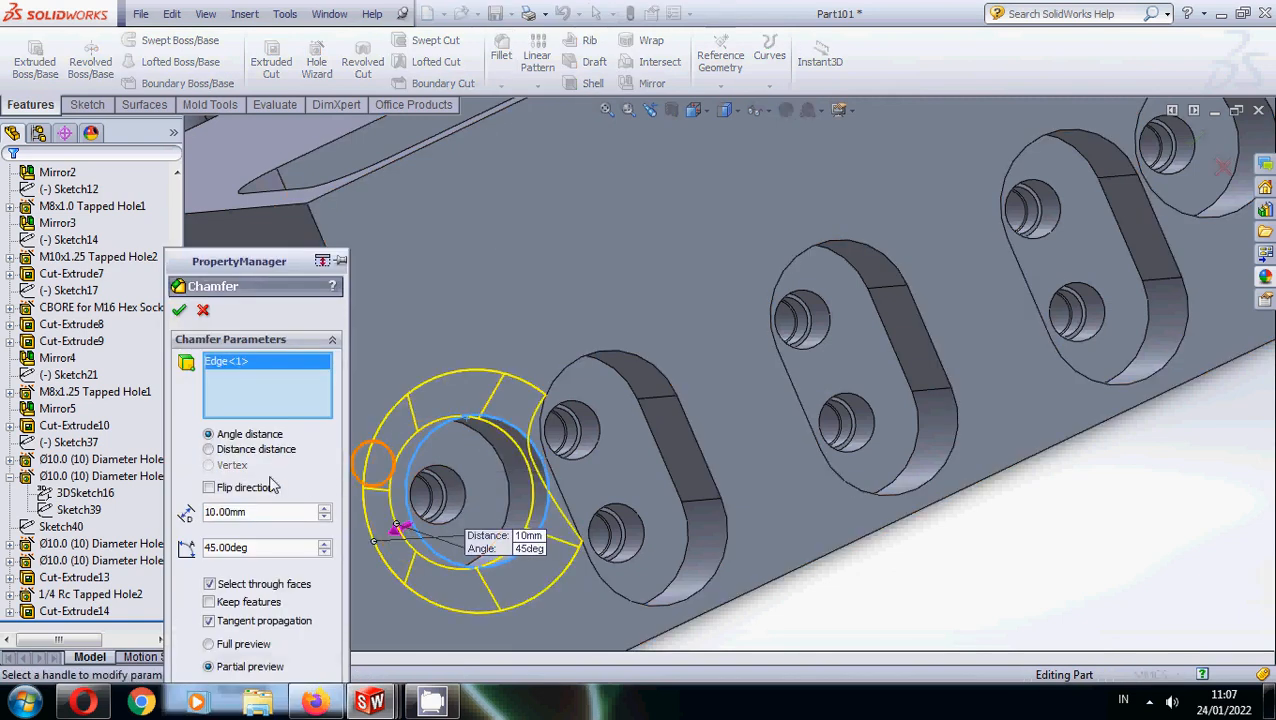
click(230, 511)
text(0.5)
click(279, 516)
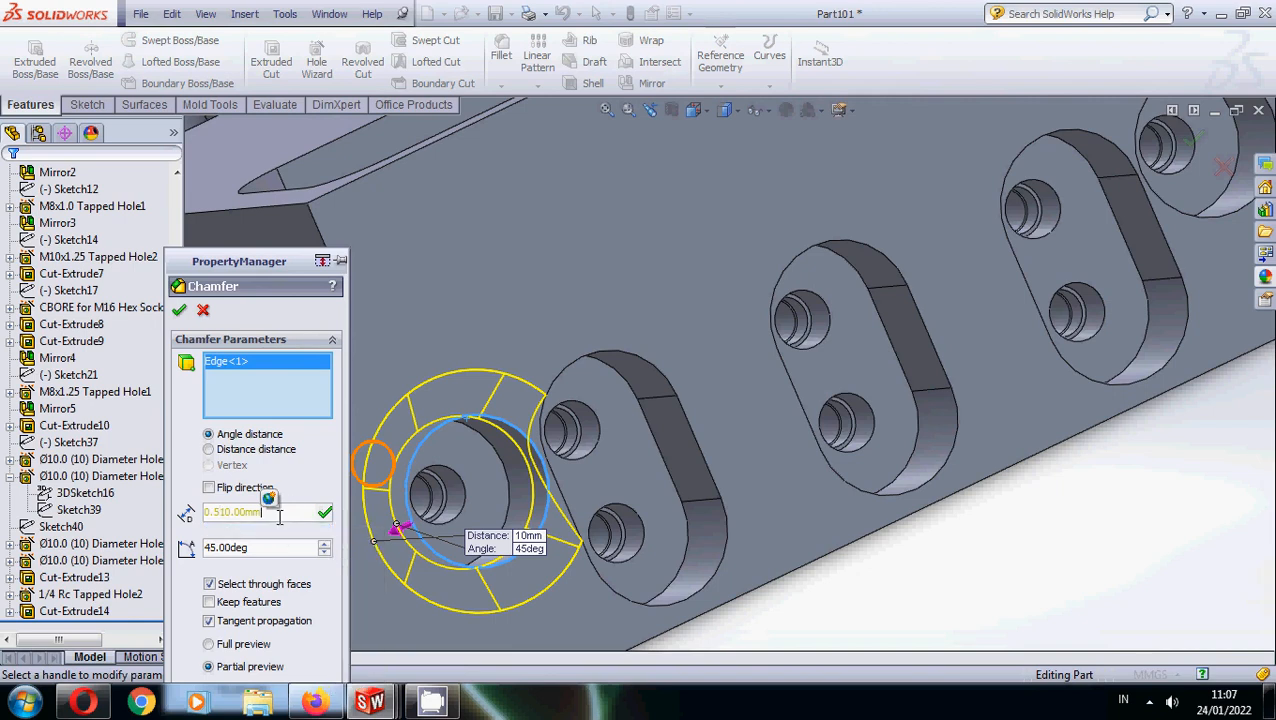
text(0.5)
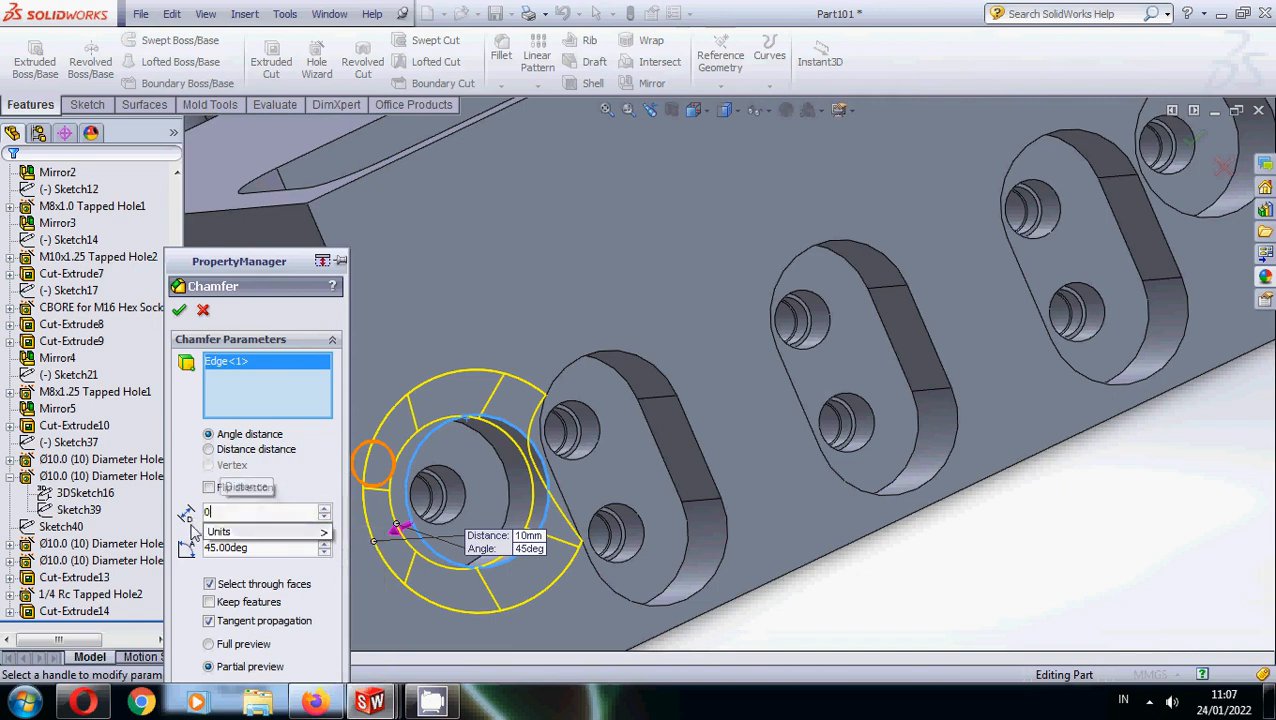
key(Return)
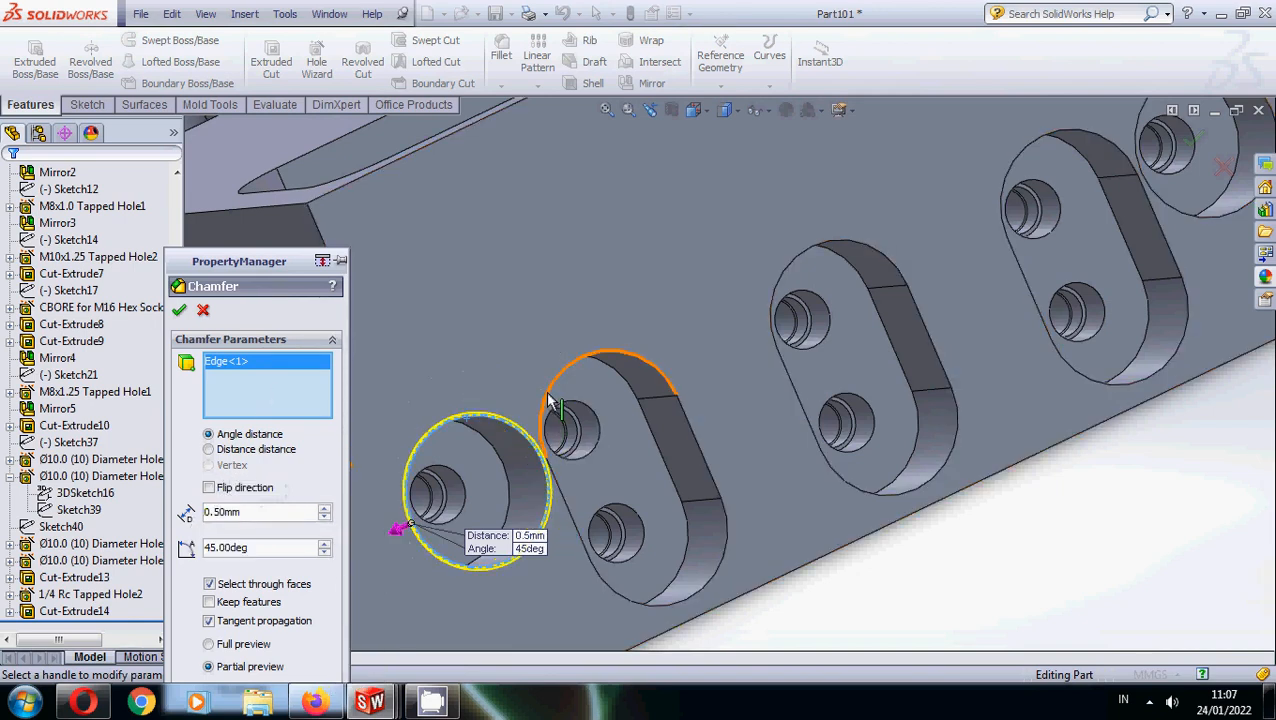
Add all four rim edges of the slot recess next to the round recess to the chamfer.
click(552, 403)
click(568, 512)
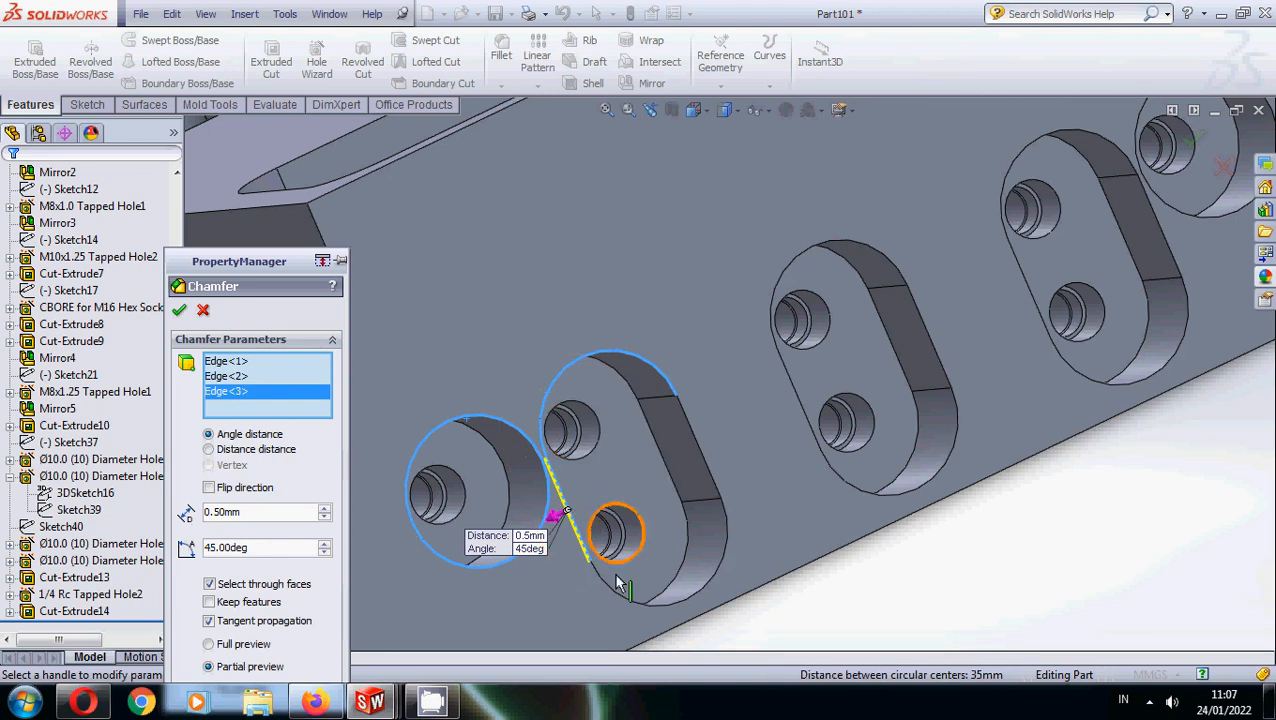
click(626, 605)
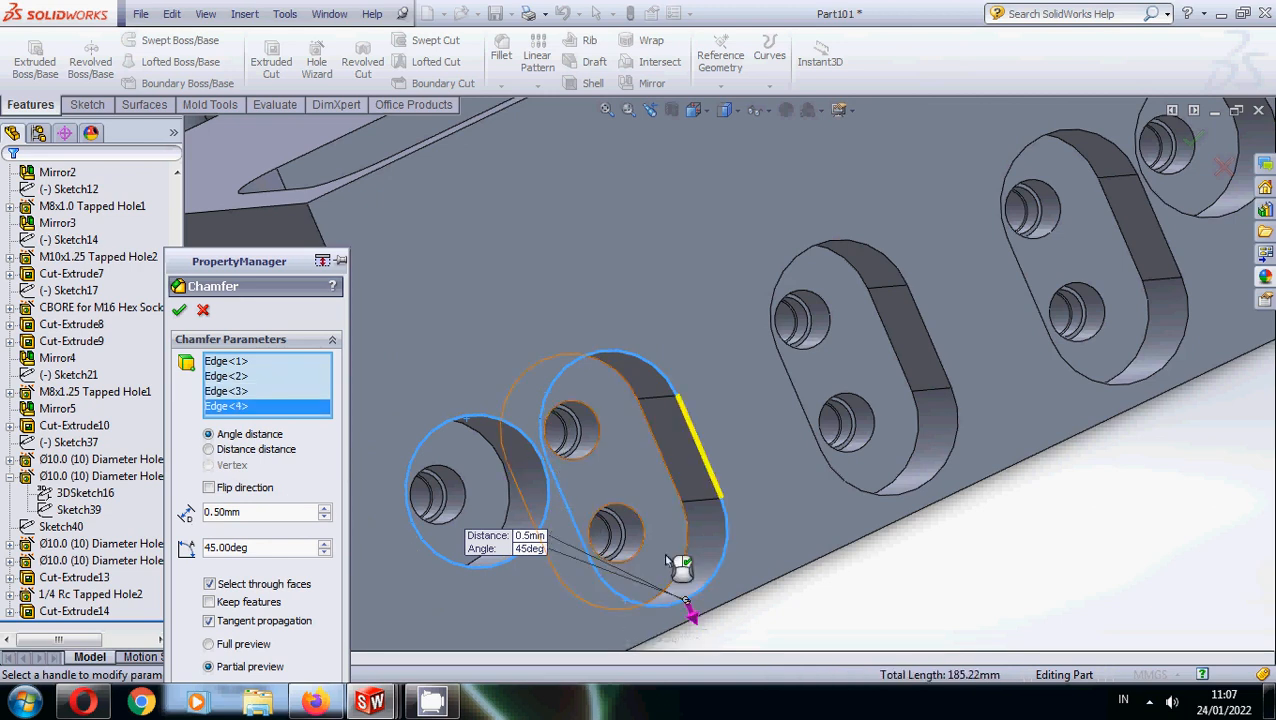
click(704, 455)
Add the middle slot recess's straight and upper arc rim edges, plus the third slot's near straight and upper arc edges, to the chamfer.
click(783, 366)
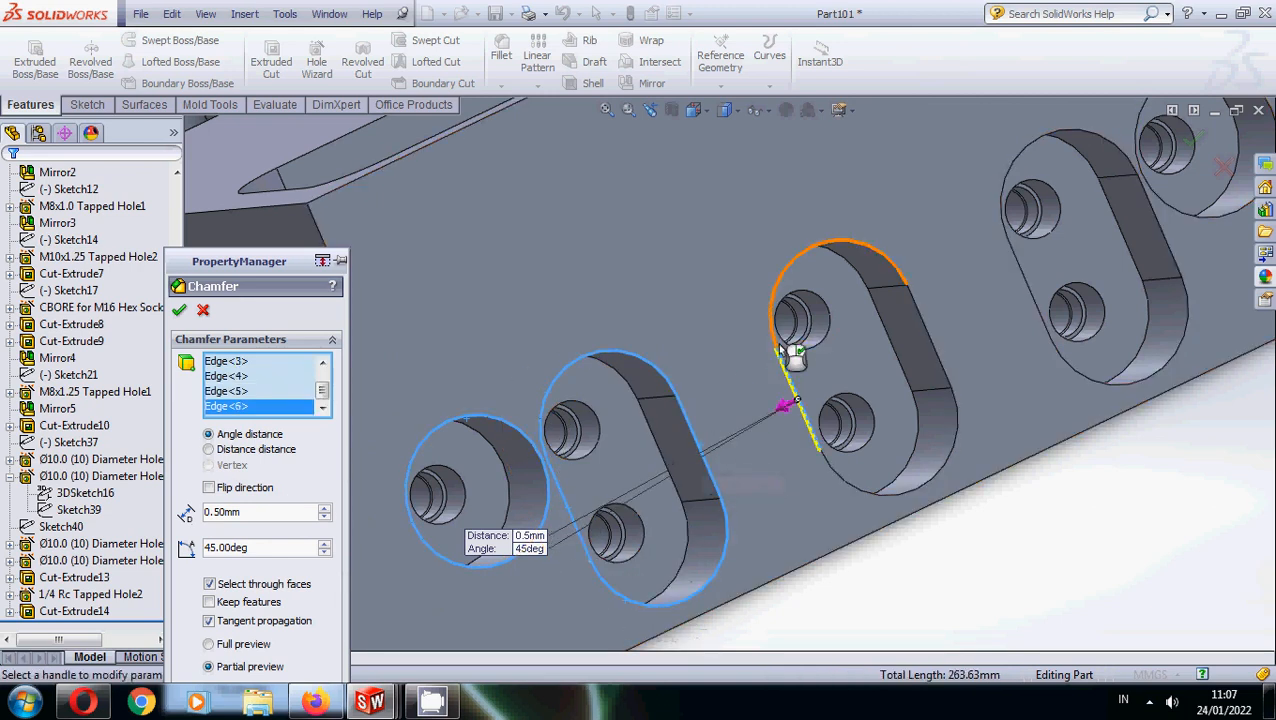
click(783, 337)
click(932, 330)
click(1034, 298)
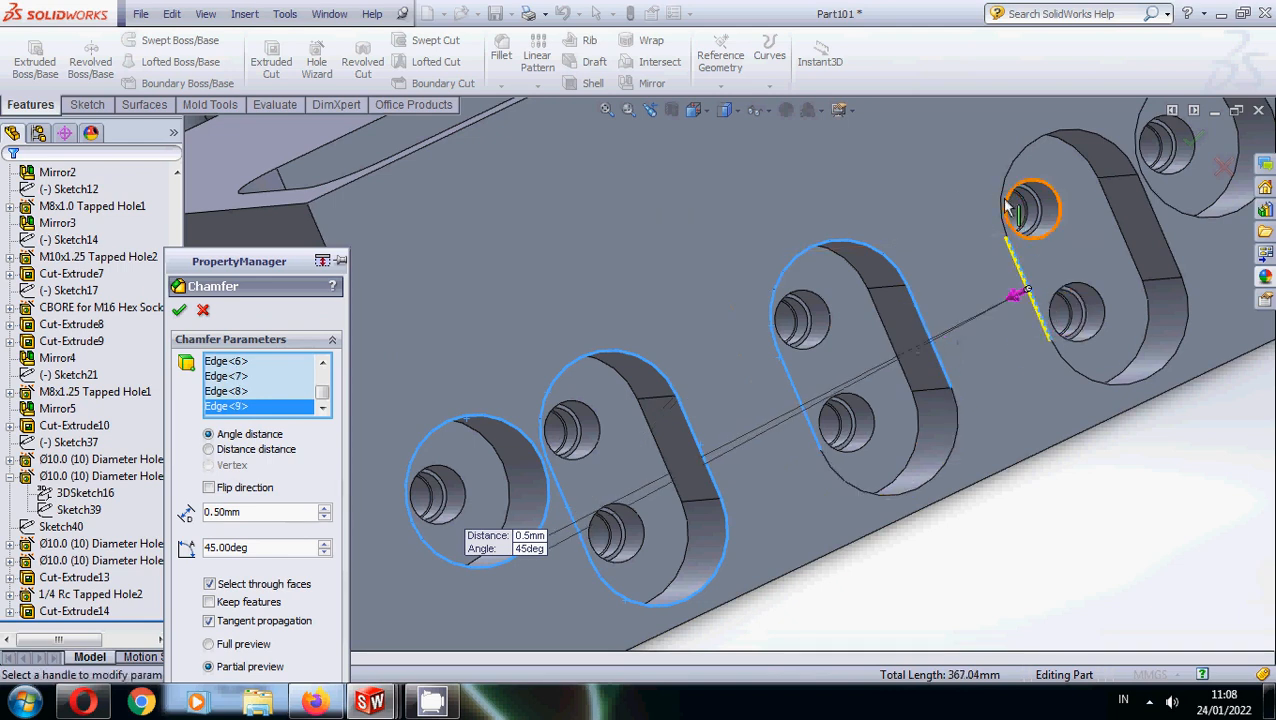
click(1001, 196)
Add the remaining edges at the third slot and far round recess to the chamfer selection and accept the feature.
scroll(945, 330, up, 4)
scroll(885, 330, down, 3)
click(752, 376)
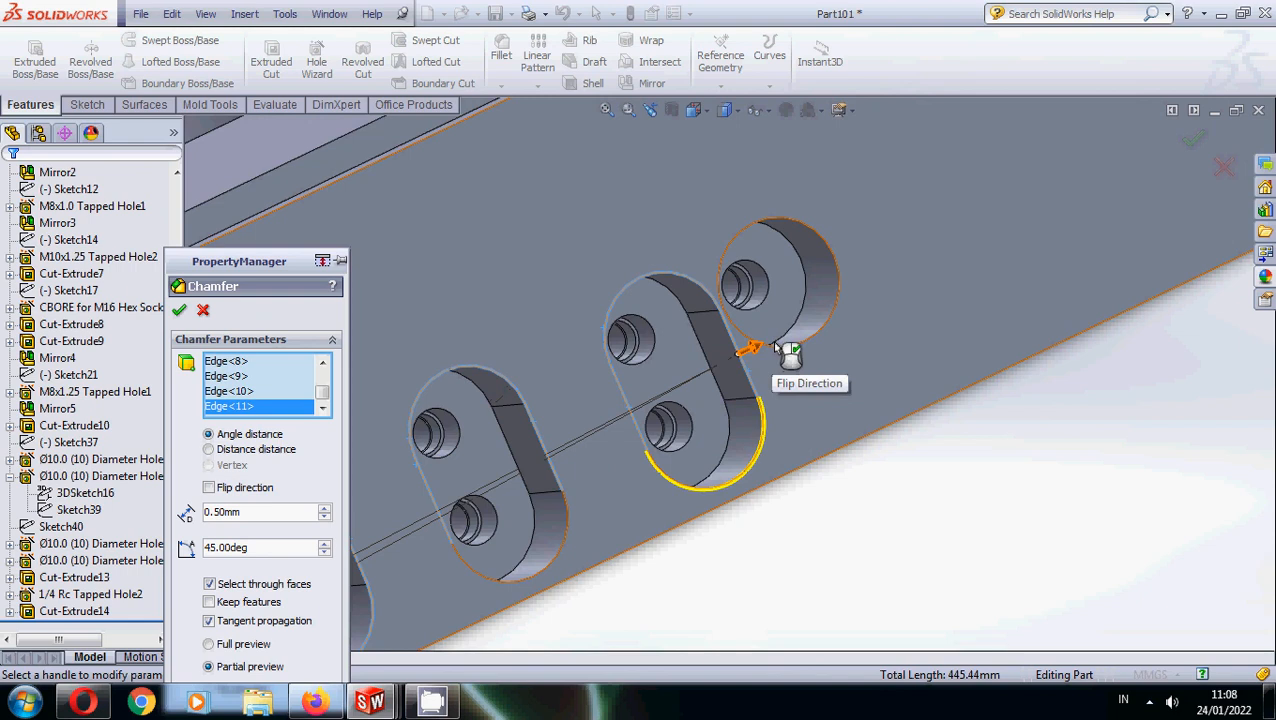
click(800, 352)
click(180, 311)
Try to mirror the side recess cut and its rim chamfer across the Right Plane.
scroll(653, 426, up, 8)
middle_drag(665, 388, 717, 491)
click(652, 85)
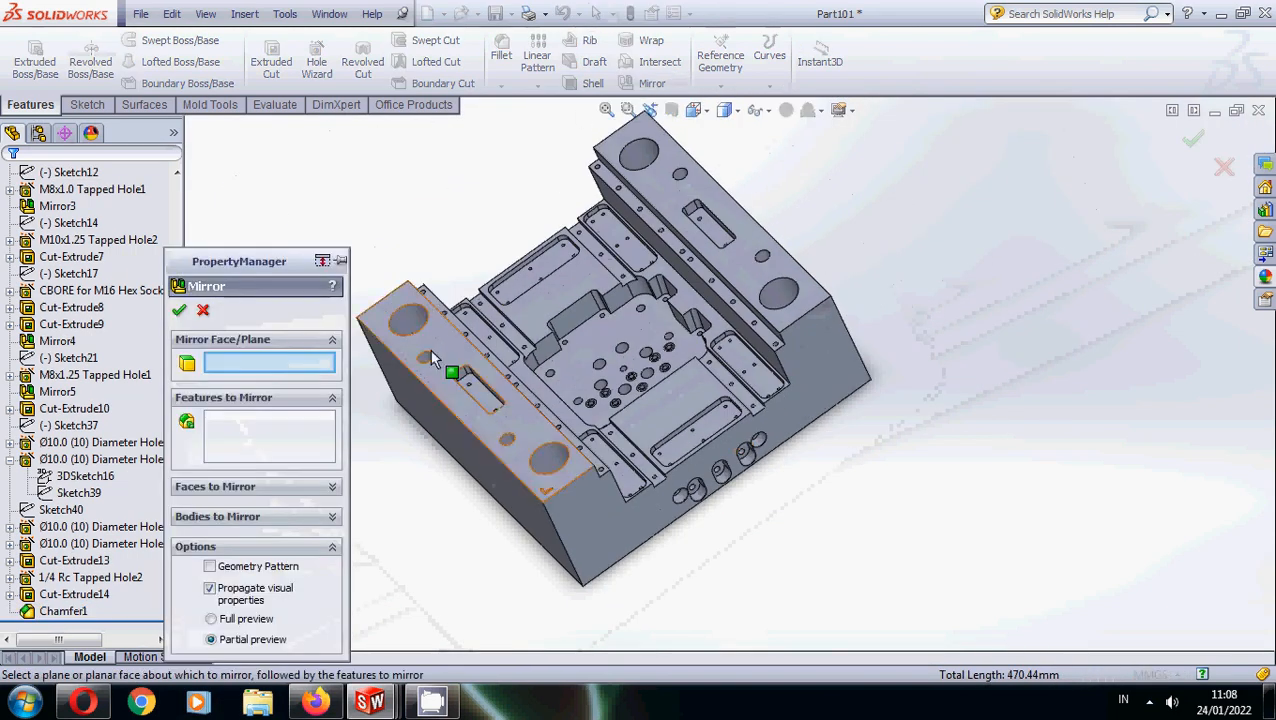
scroll(90, 444, up, 8)
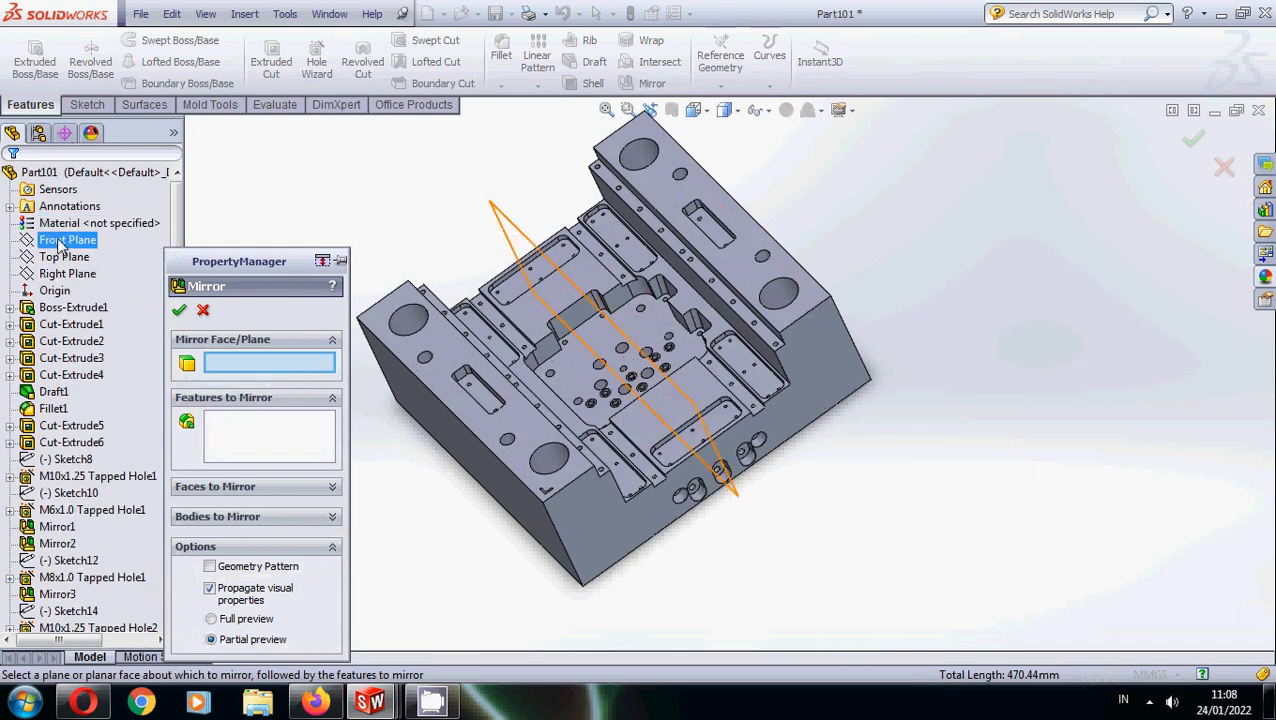
click(62, 276)
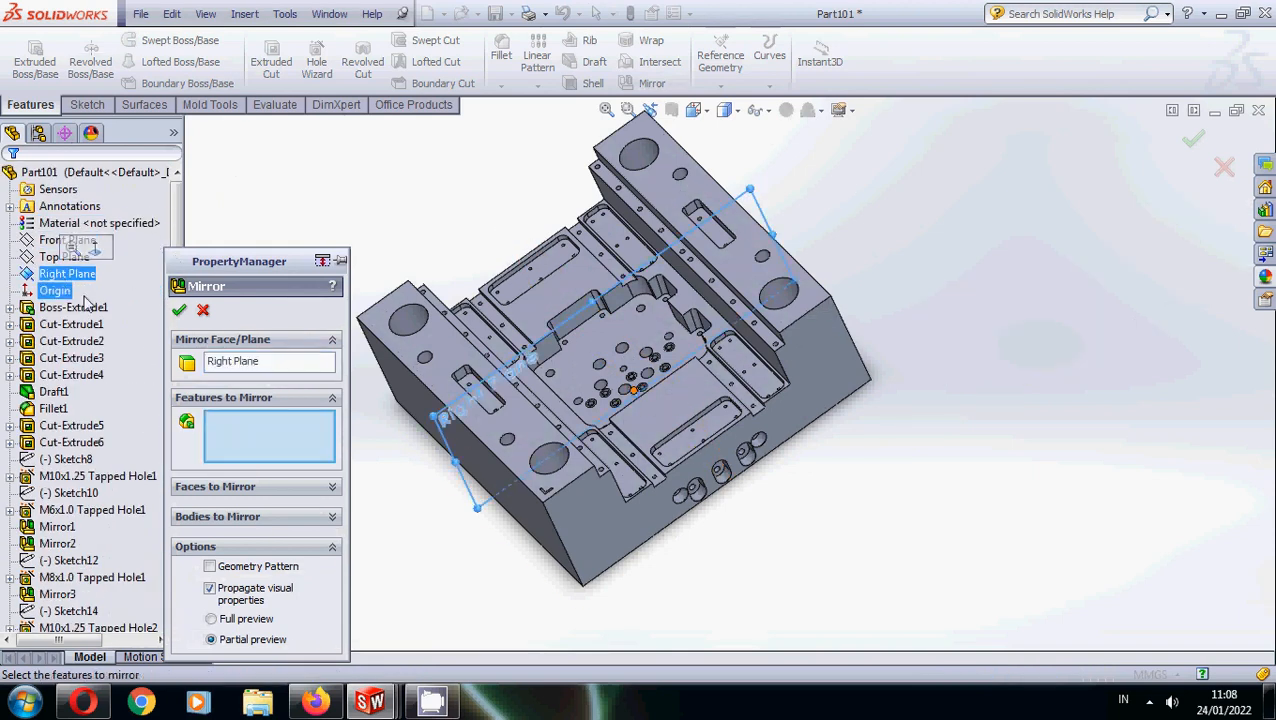
scroll(700, 480, down, 5)
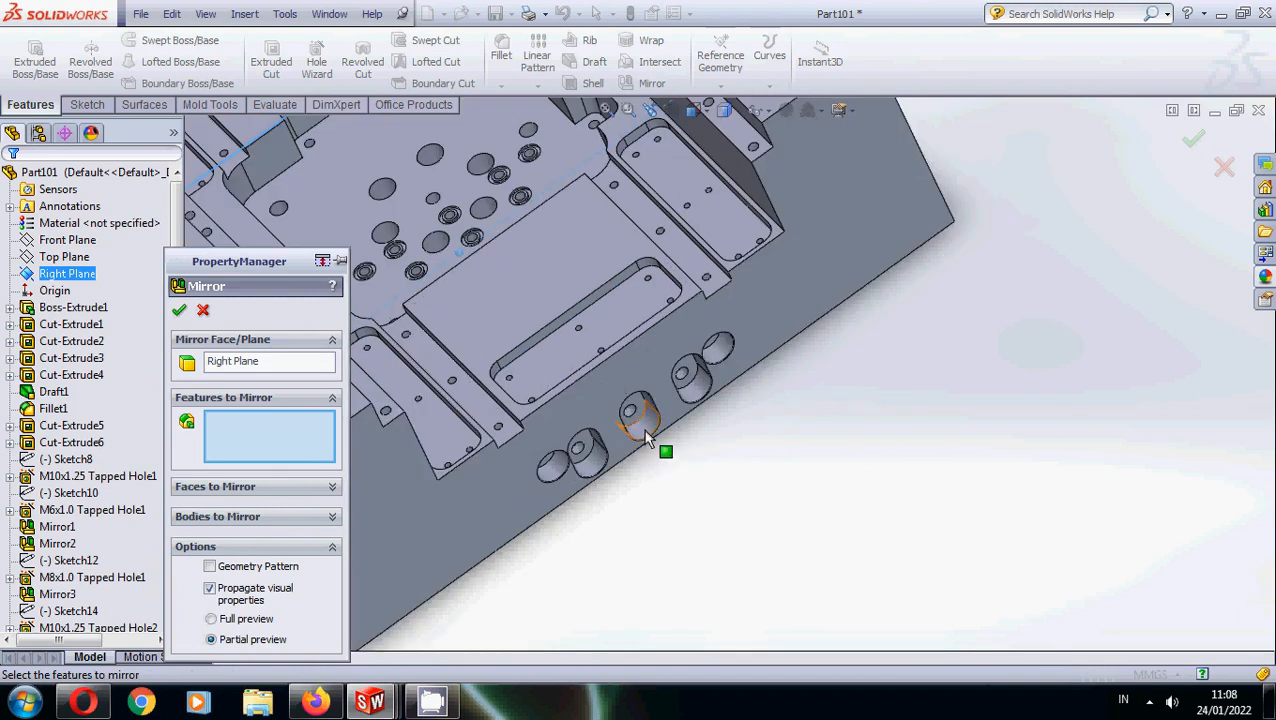
click(652, 438)
scroll(665, 415, down, 3)
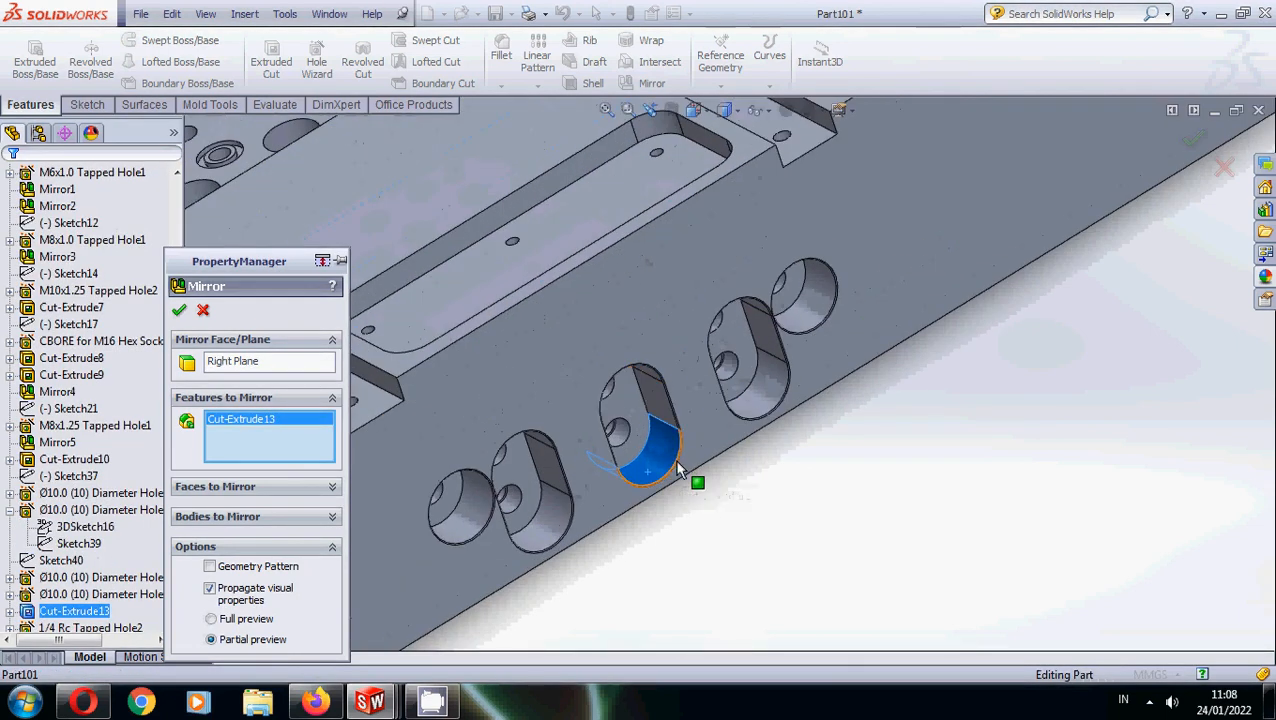
scroll(676, 466, down, 6)
click(714, 466)
Add the 1/4 Rc tapped holes and the two Ø10 channel hole features in the middle slot recess to the mirror.
scroll(713, 465, up, 8)
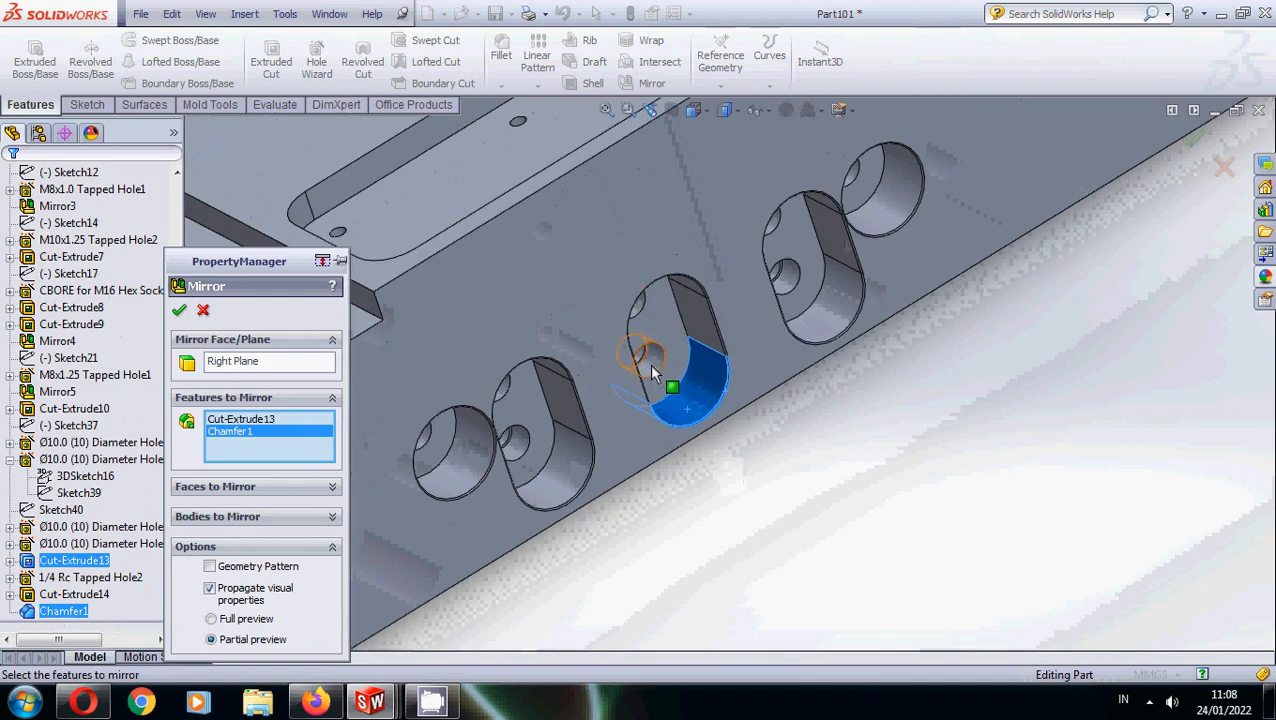
click(649, 363)
scroll(649, 363, down, 5)
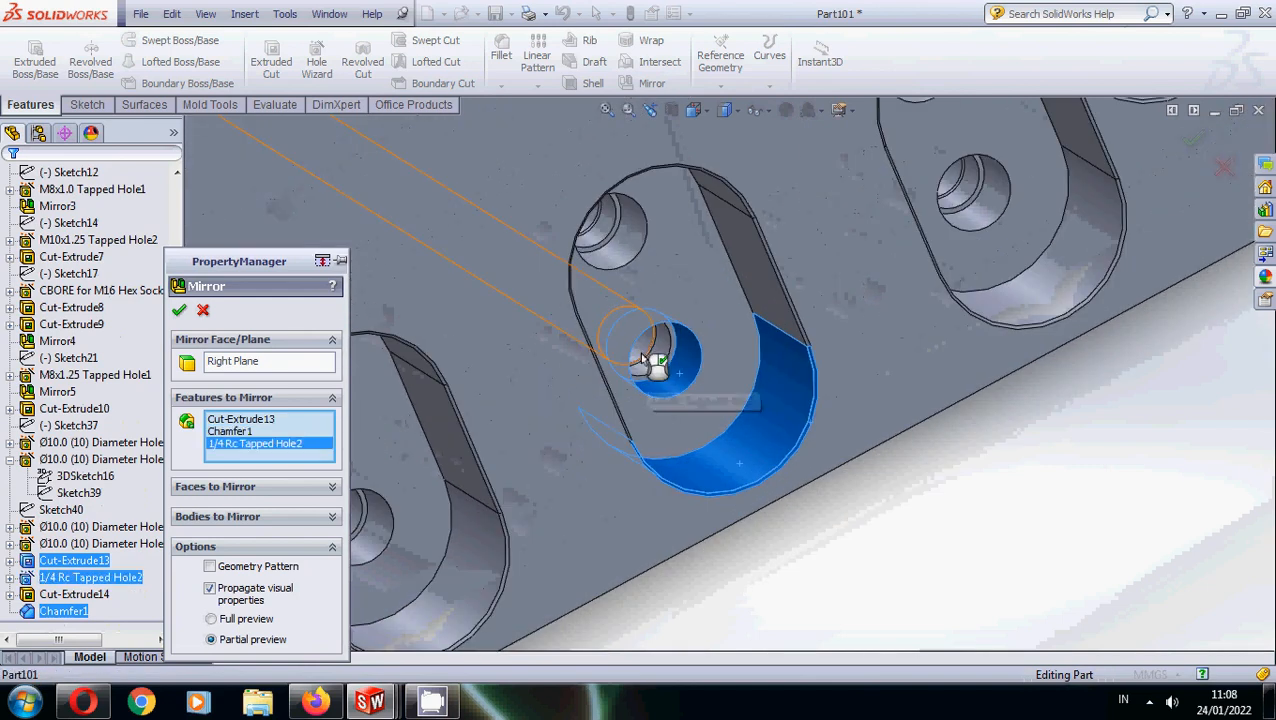
click(645, 358)
scroll(650, 302, up, 5)
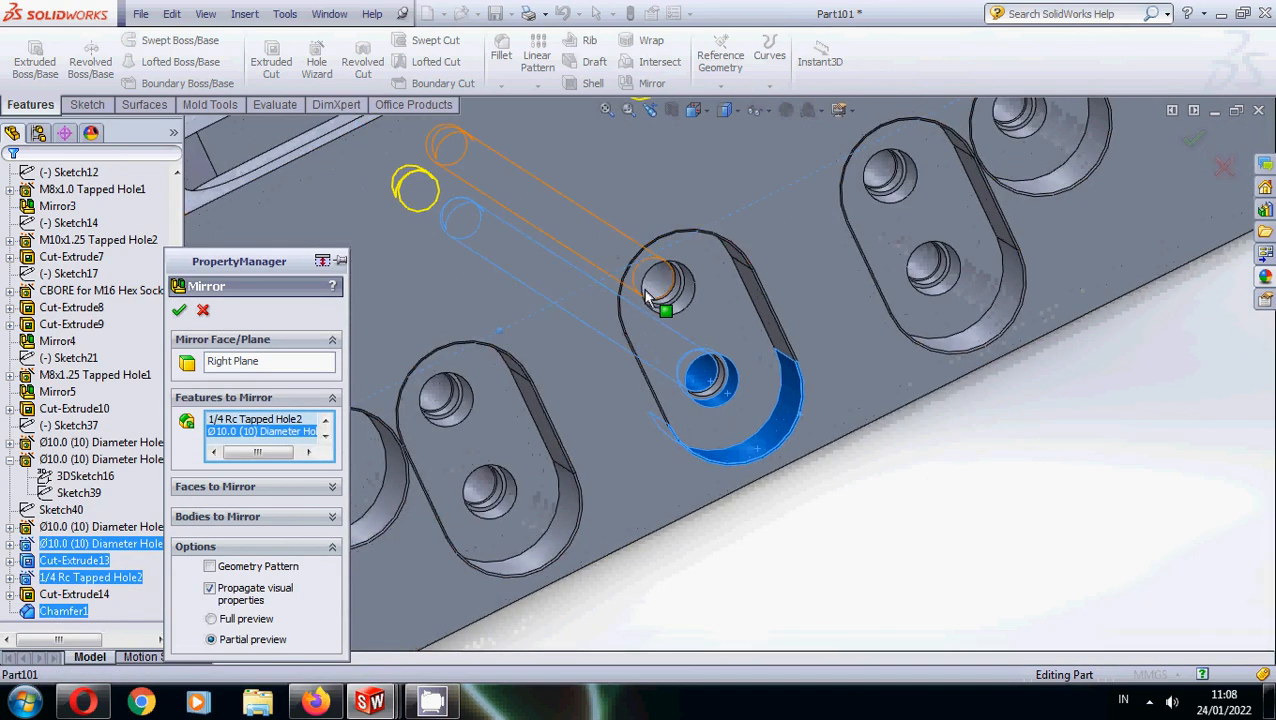
click(656, 288)
Add the ring groove cut and the two Ø10 hole features inside the grooves, and try to accept the mirror.
scroll(662, 282, up, 6)
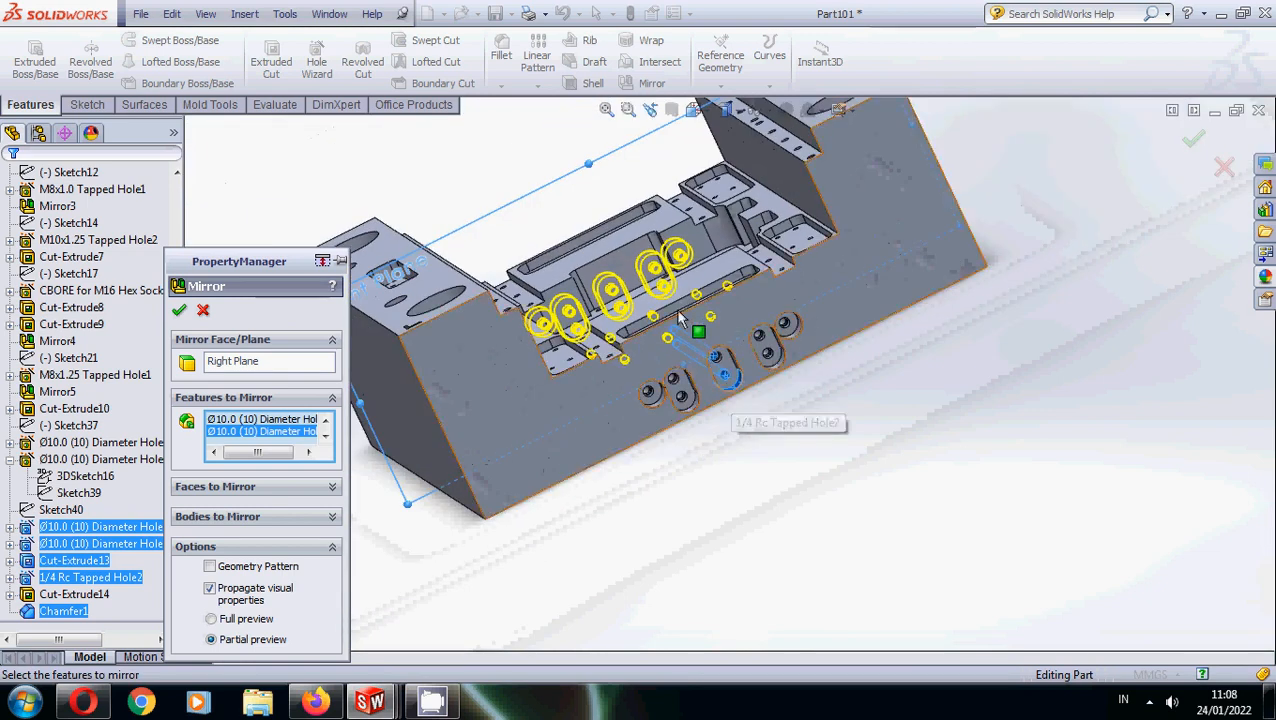
middle_drag(665, 278, 730, 392)
scroll(844, 297, down, 6)
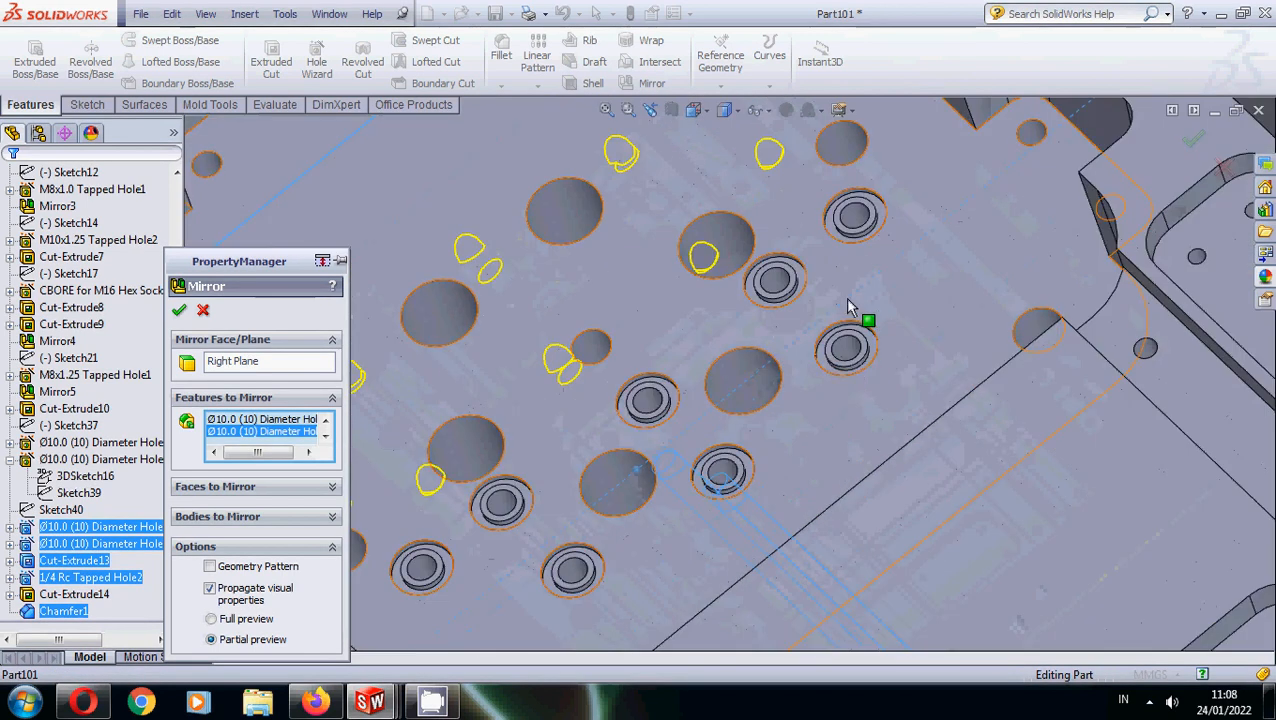
click(848, 170)
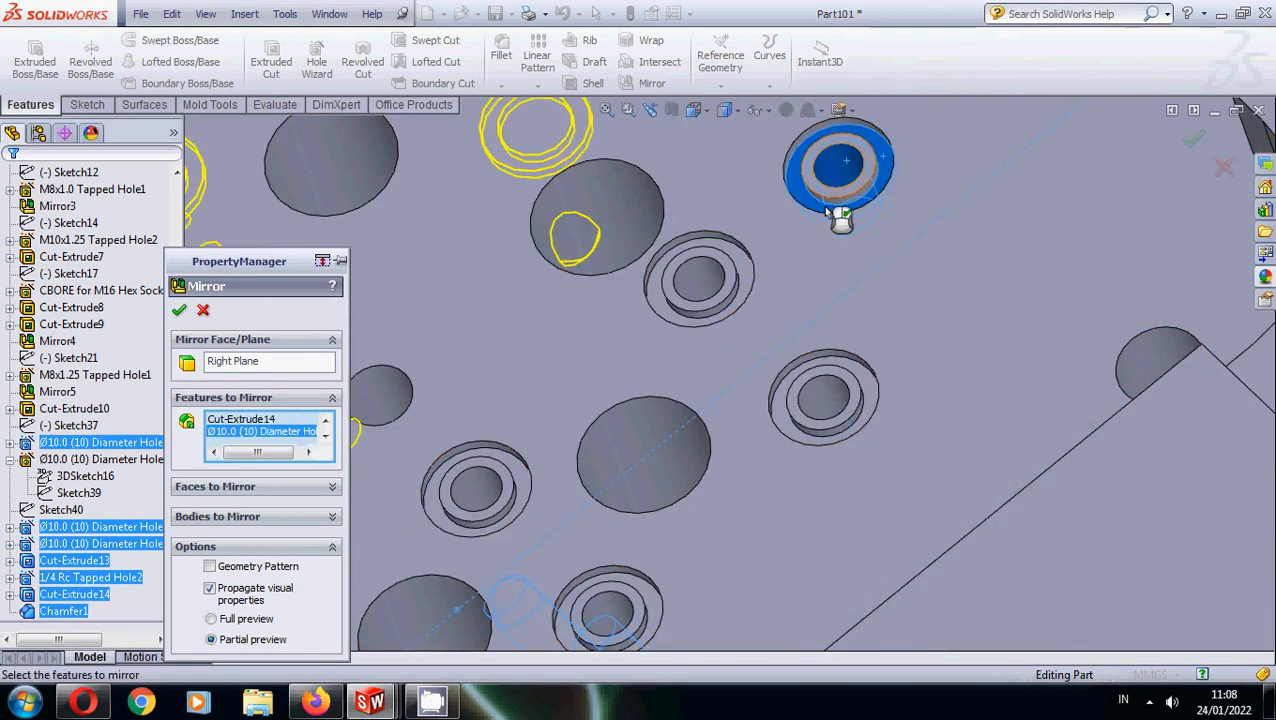
scroll(781, 333, up, 4)
click(714, 328)
scroll(783, 410, down, 3)
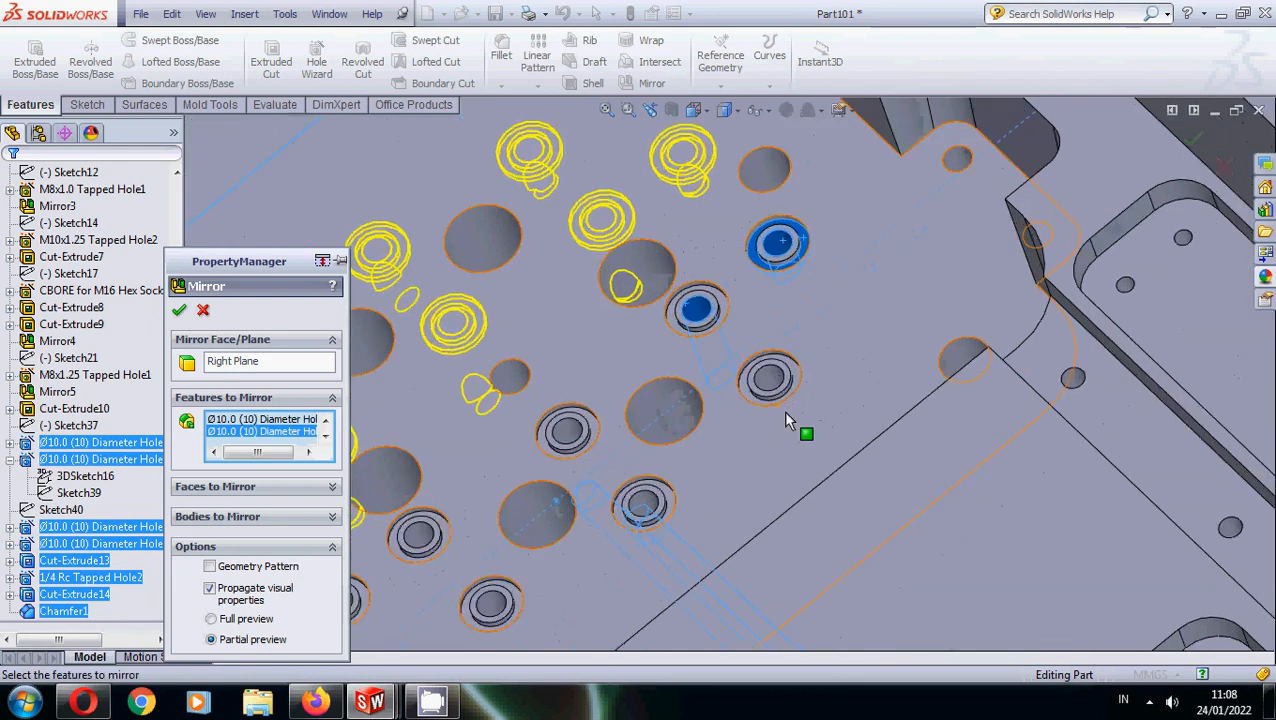
scroll(750, 420, up, 3)
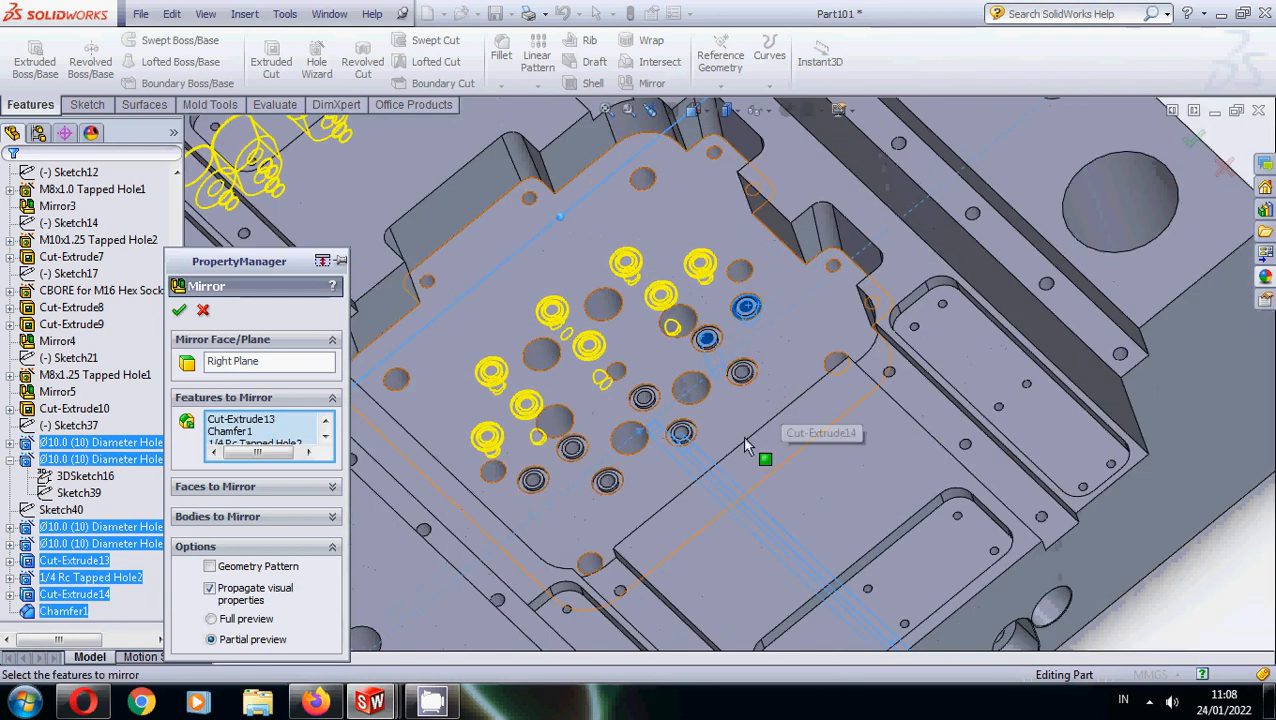
click(179, 312)
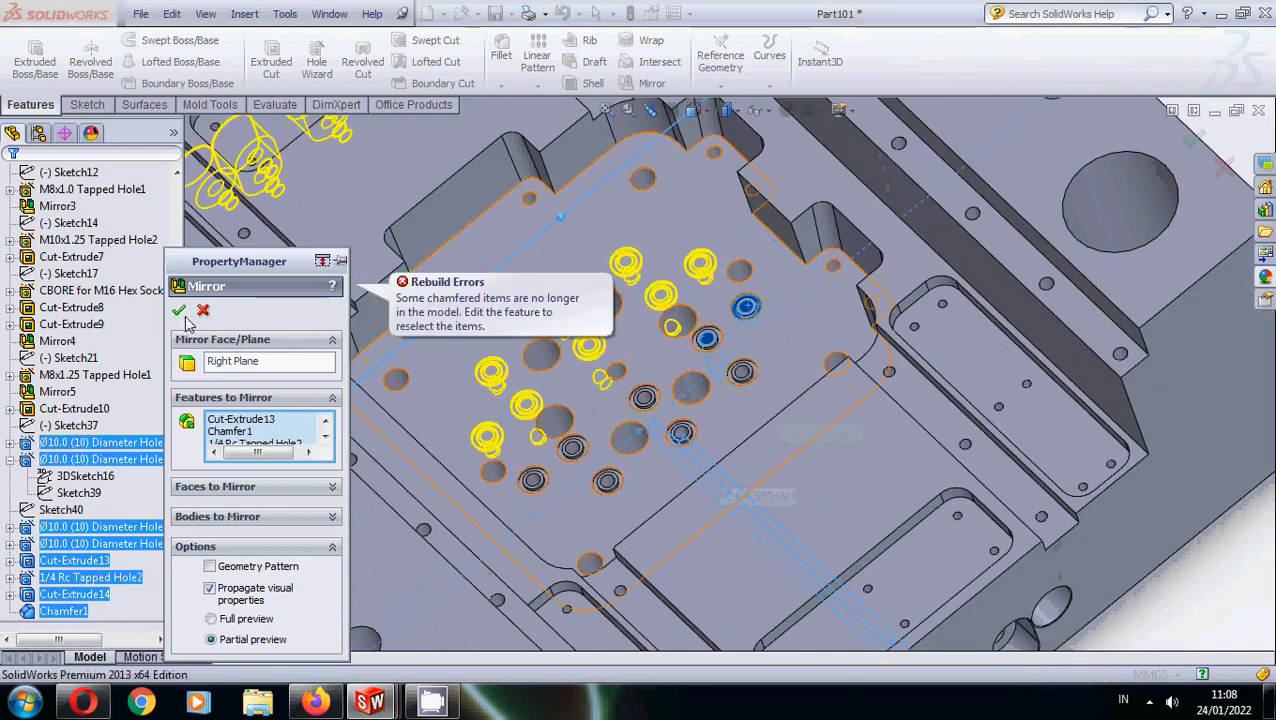
click(180, 312)
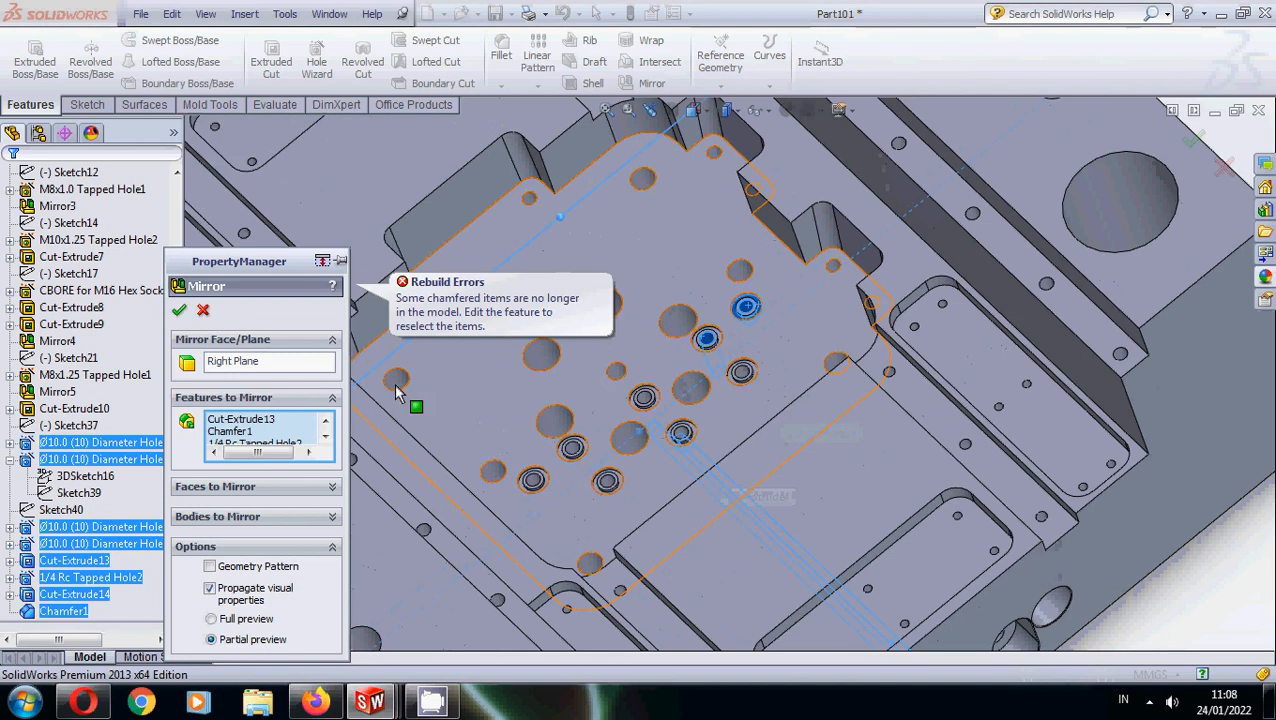
Remove the two Ø10 hole features inside the ring grooves from the mirror selection and try accepting it again.
scroll(560, 415, up, 1)
scroll(557, 411, up, 2)
middle_drag(558, 412, 578, 373)
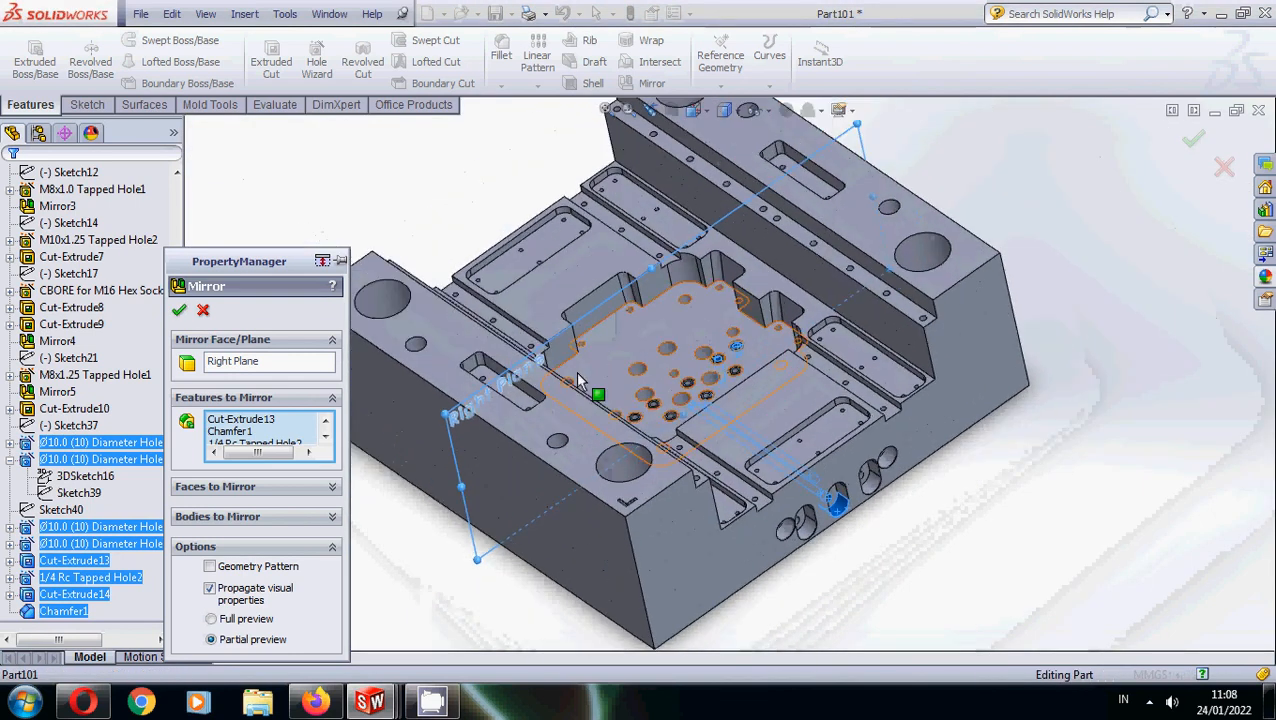
scroll(533, 467, down, 2)
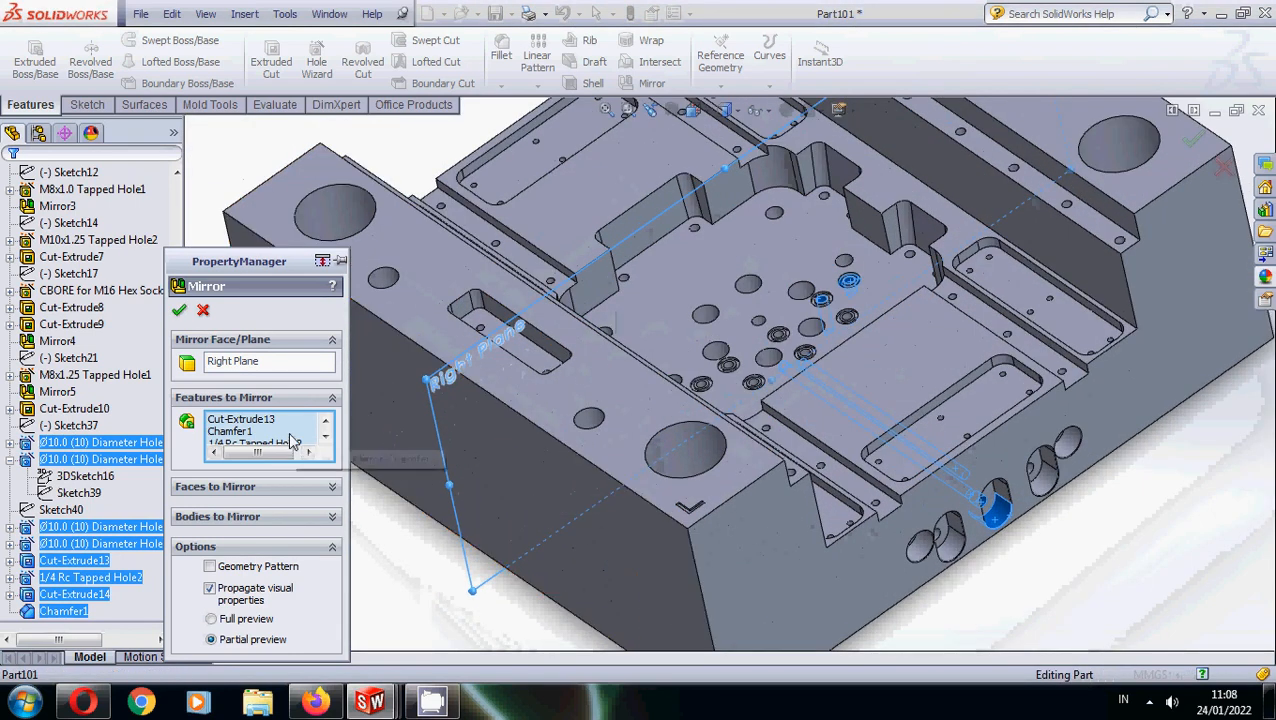
scroll(816, 271, down, 5)
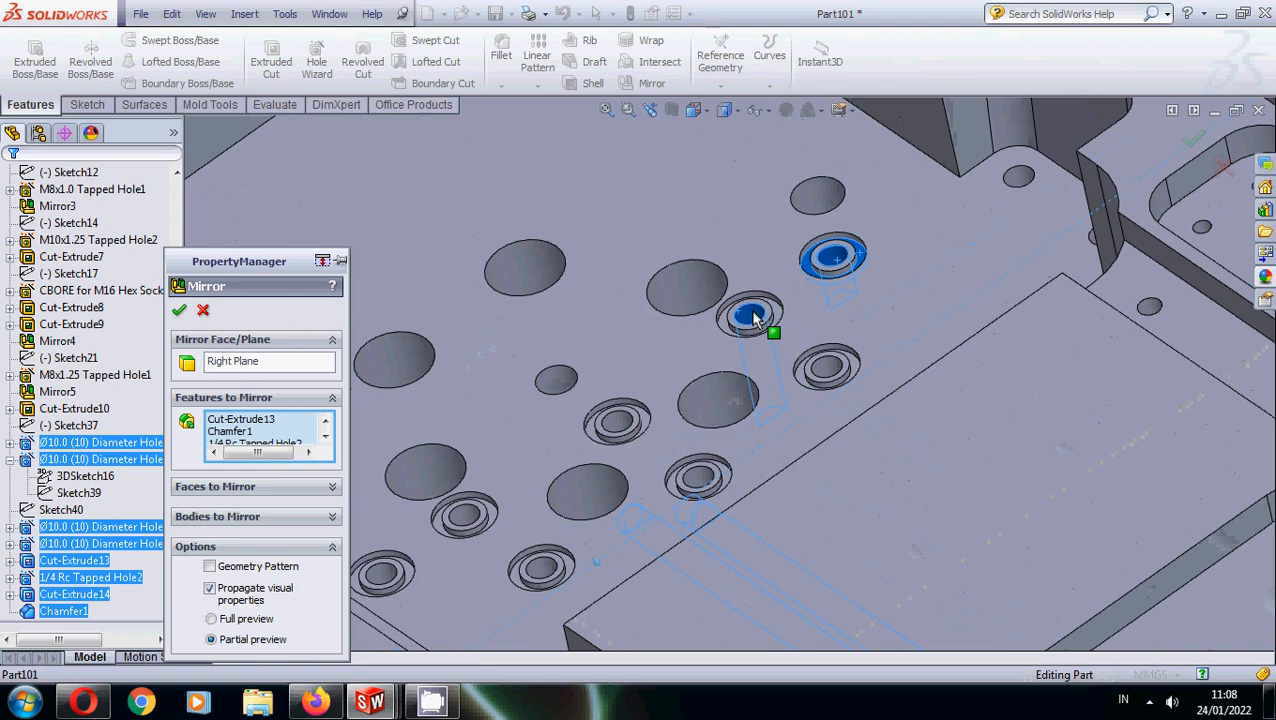
click(749, 310)
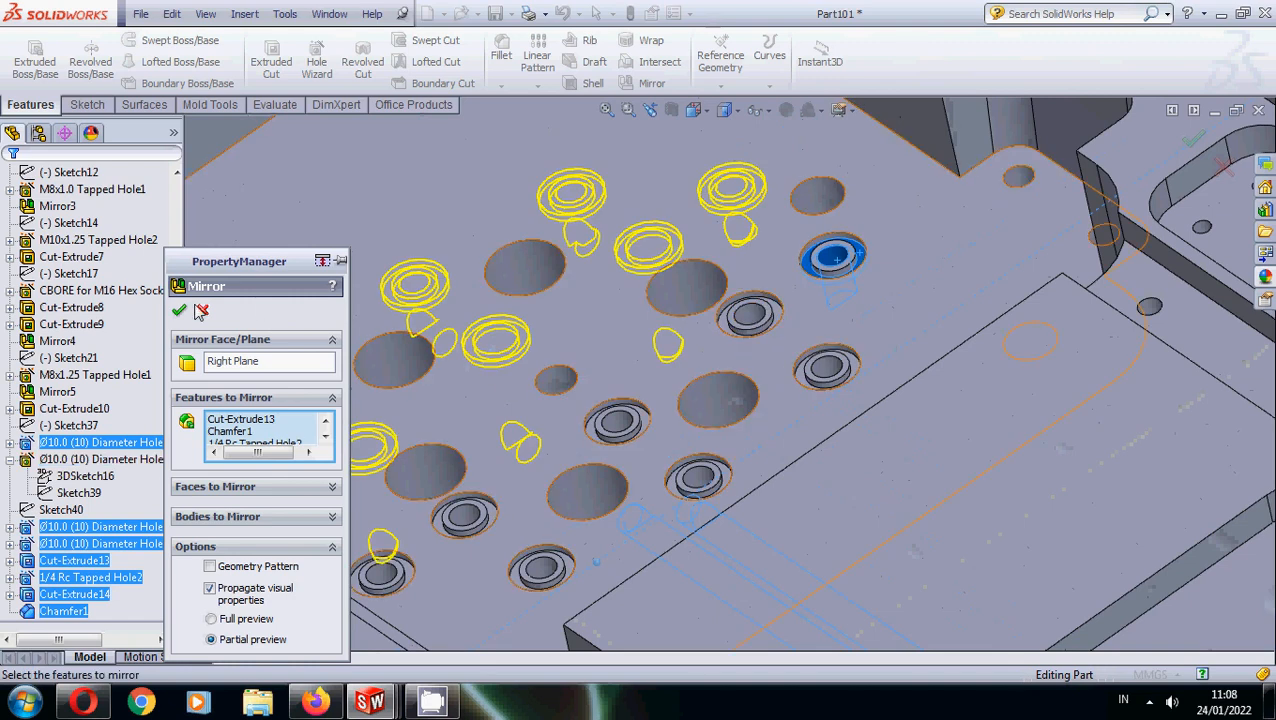
click(185, 316)
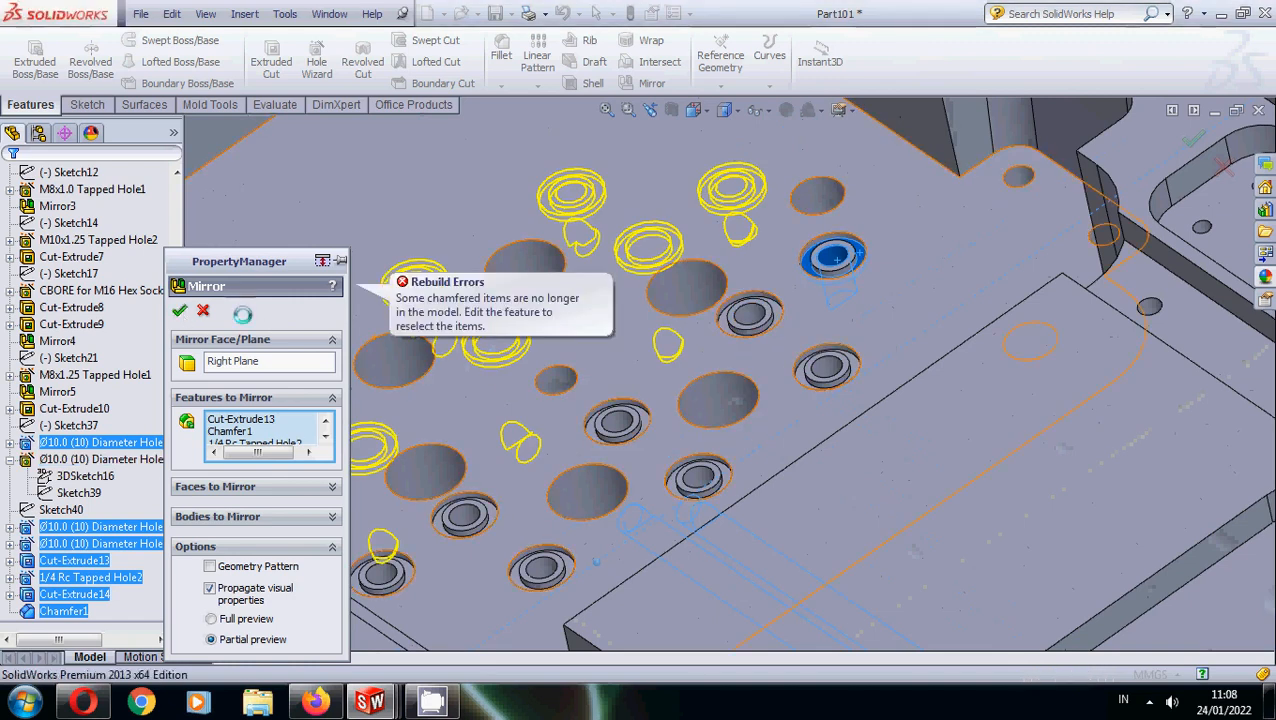
click(828, 256)
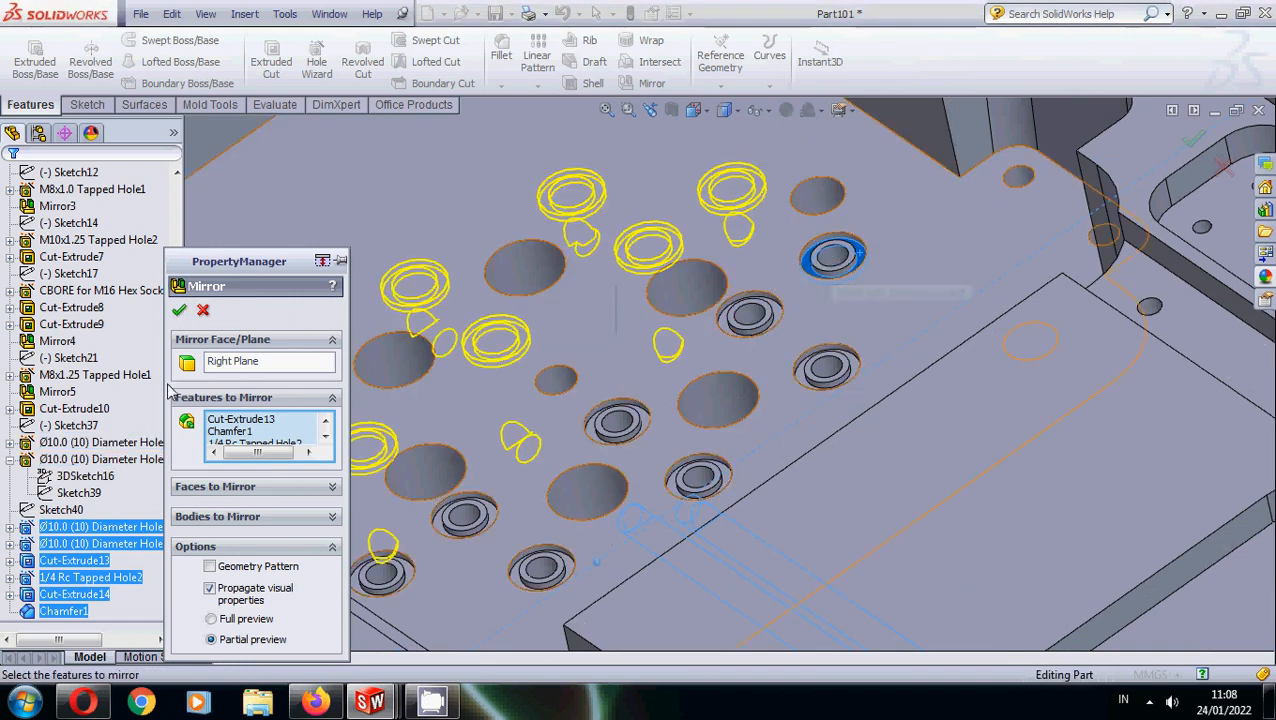
click(183, 313)
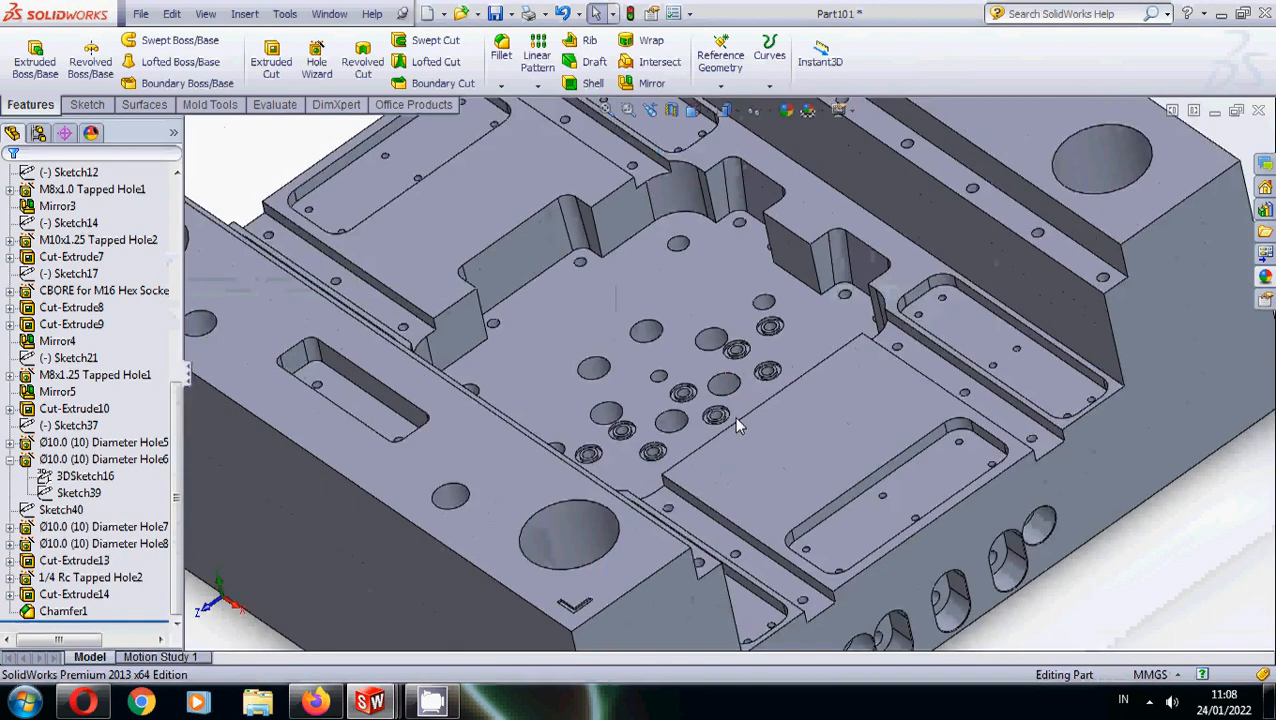
click(648, 84)
scroll(913, 487, down, 5)
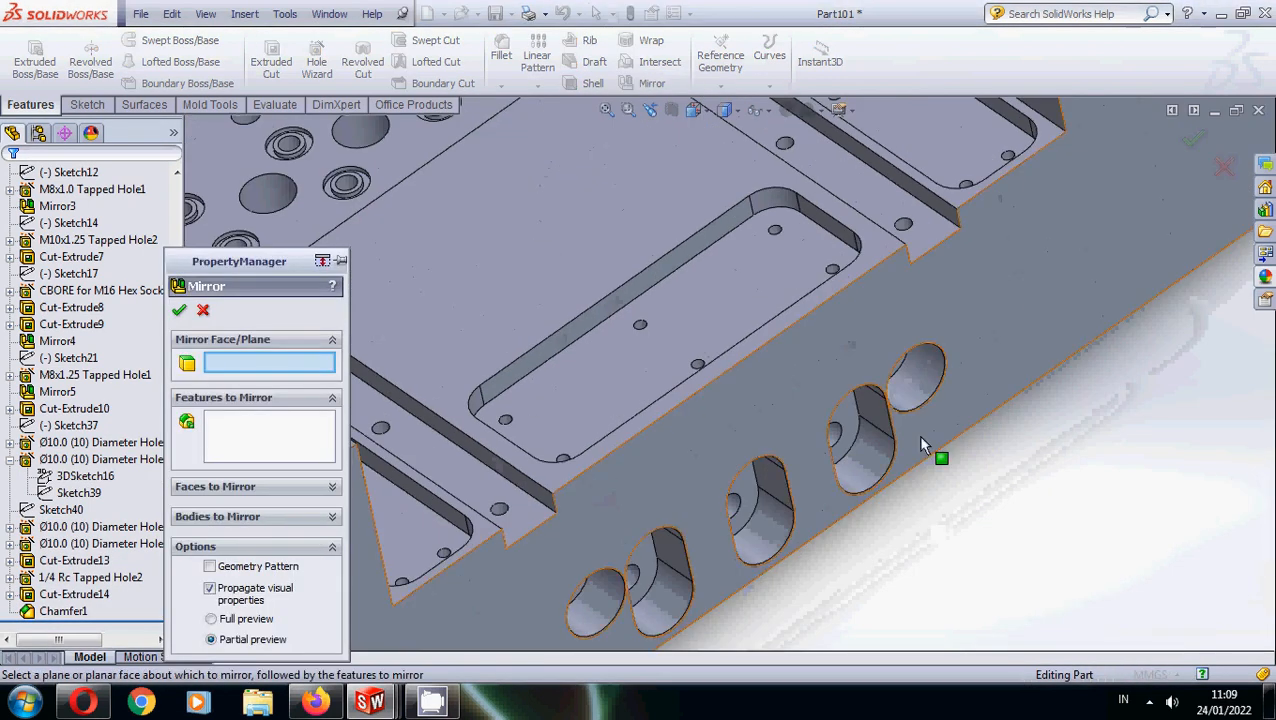
click(203, 310)
Start a Mirror across the Right Plane and select the side recess cut as a feature to mirror.
scroll(90, 400, up, 8)
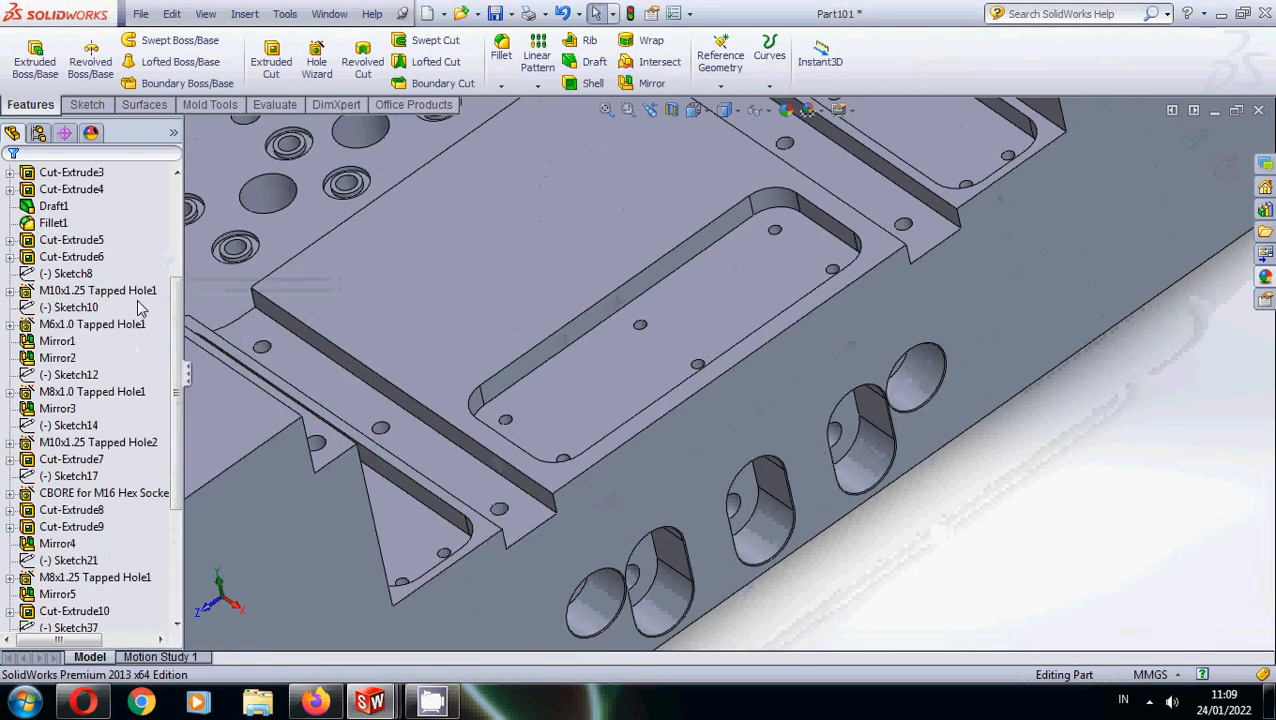
click(67, 273)
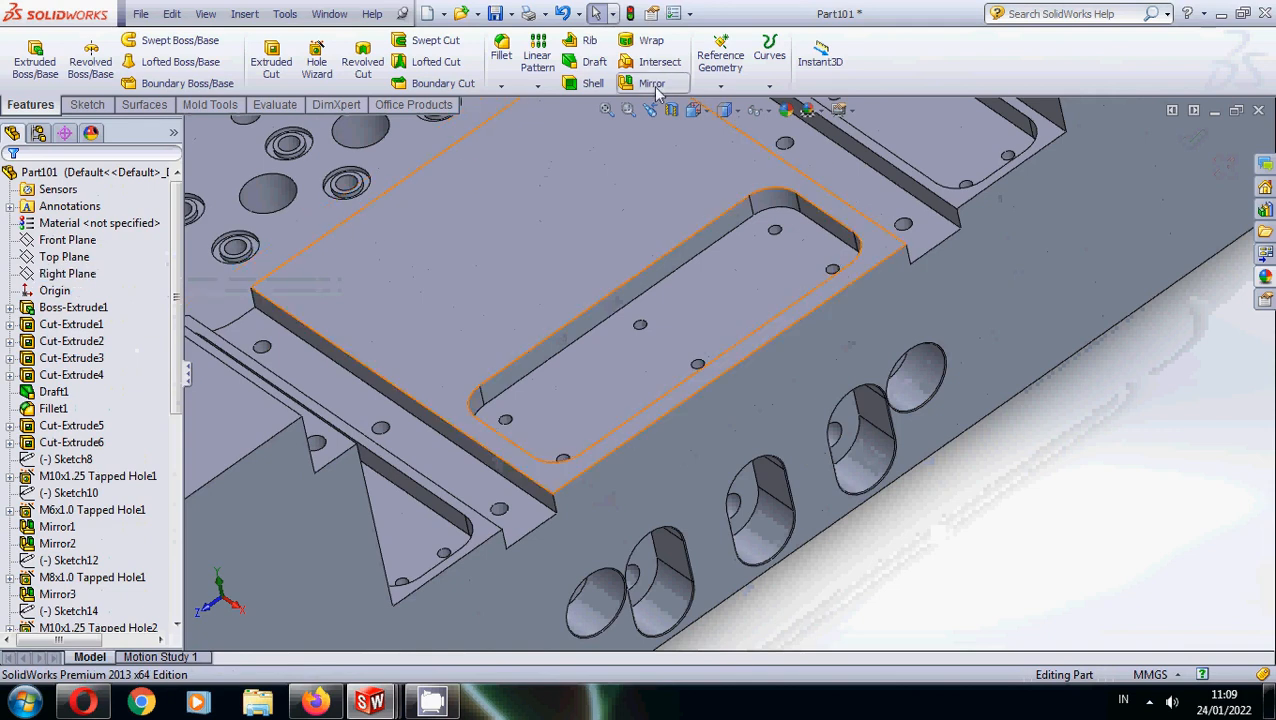
click(651, 84)
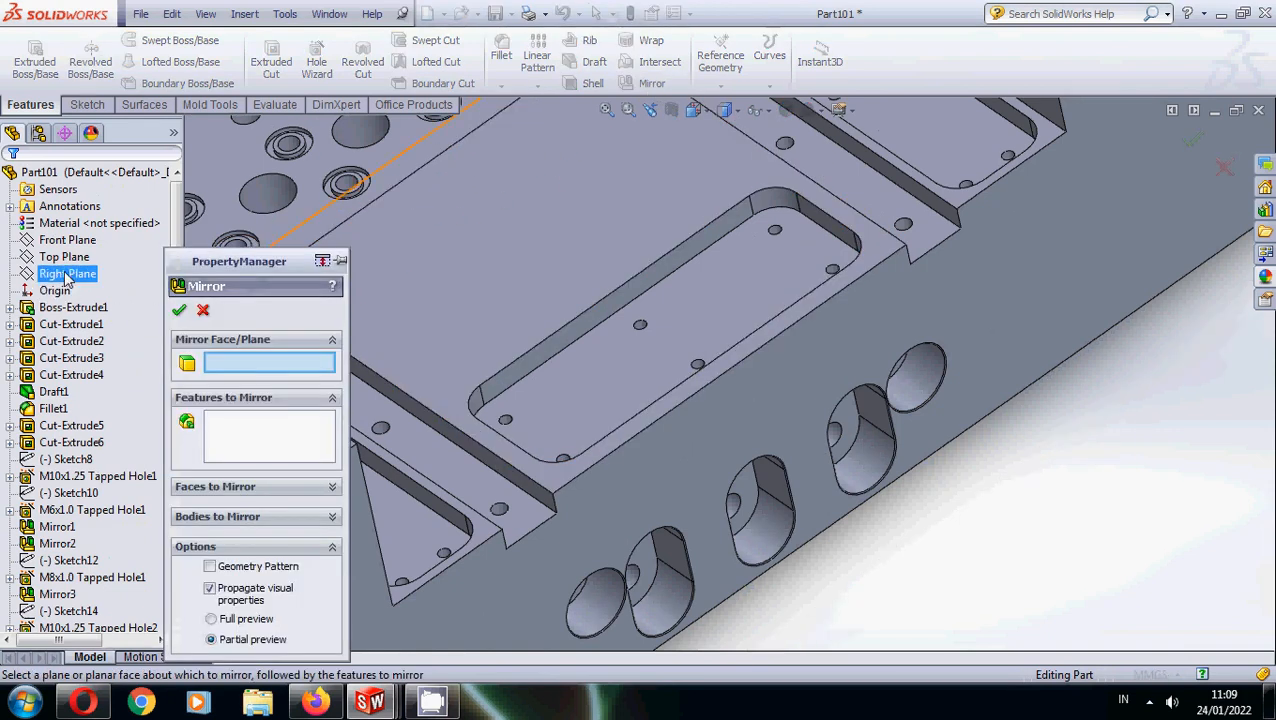
scroll(862, 475, up, 5)
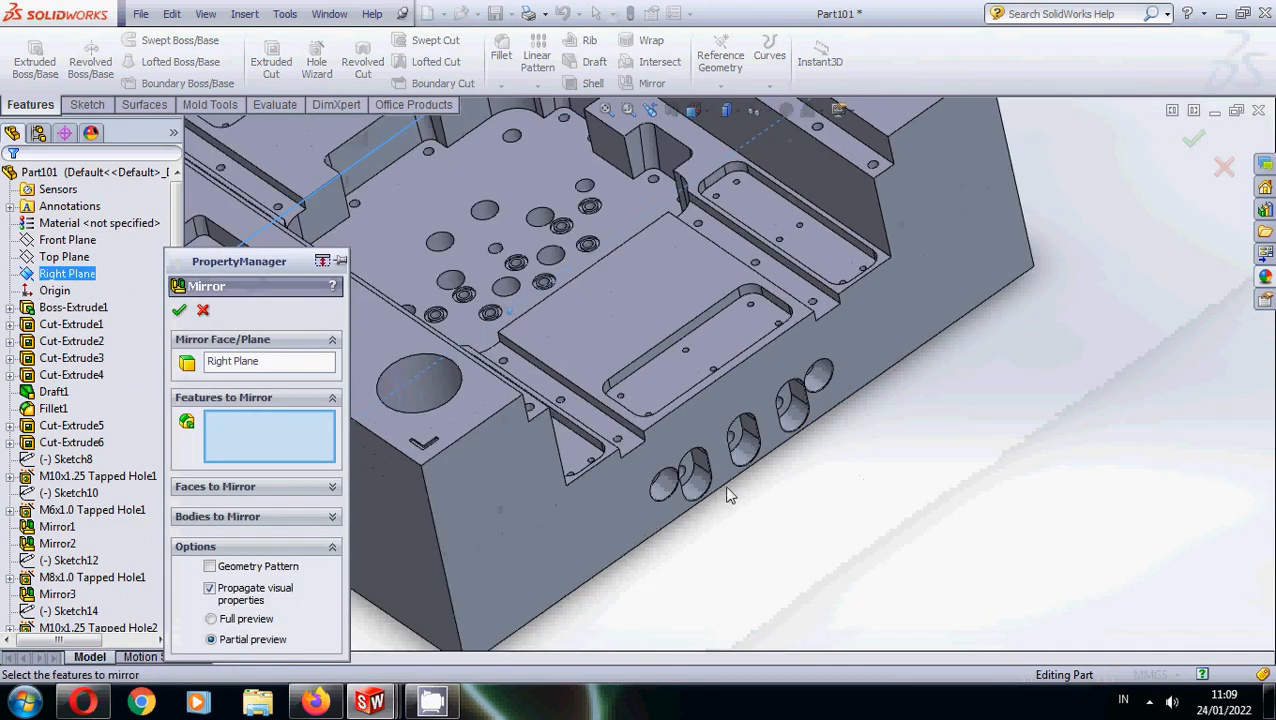
click(697, 497)
middle_drag(697, 497, 701, 448)
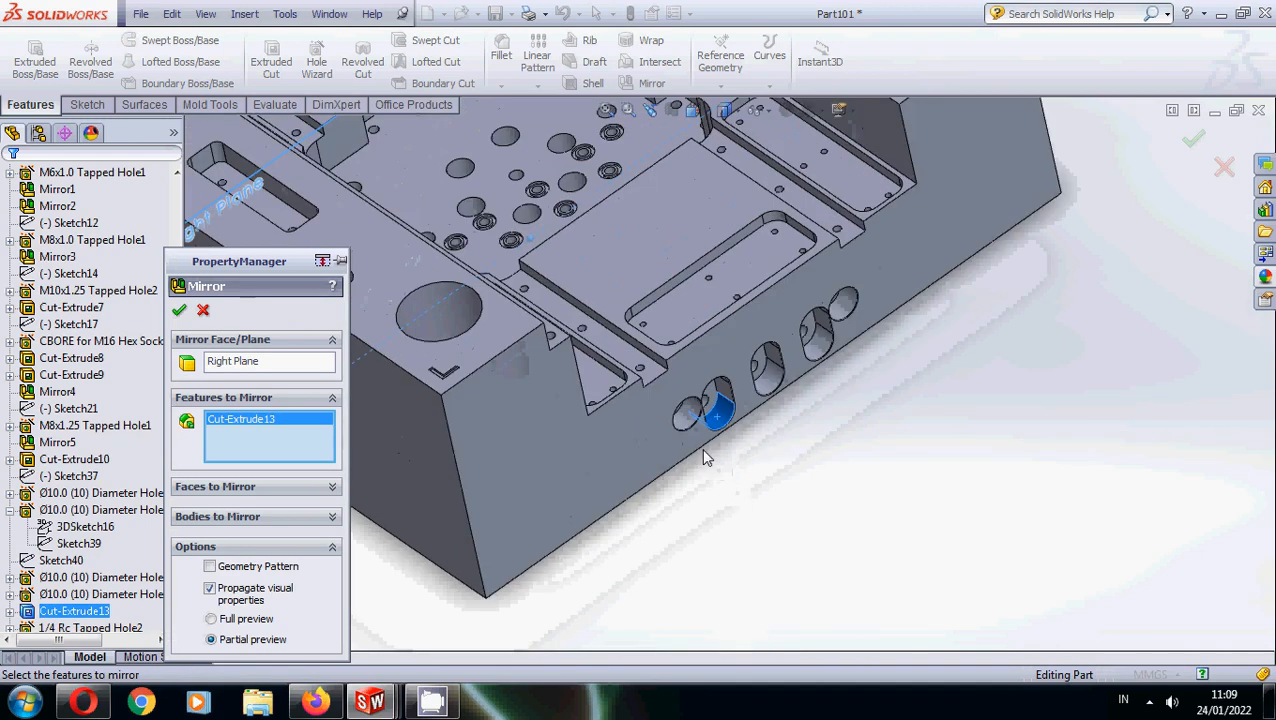
Add the 1/4 Rc tapped hole and the Ø10 channel hole in the near round recess to the mirror.
scroll(720, 420, down, 5)
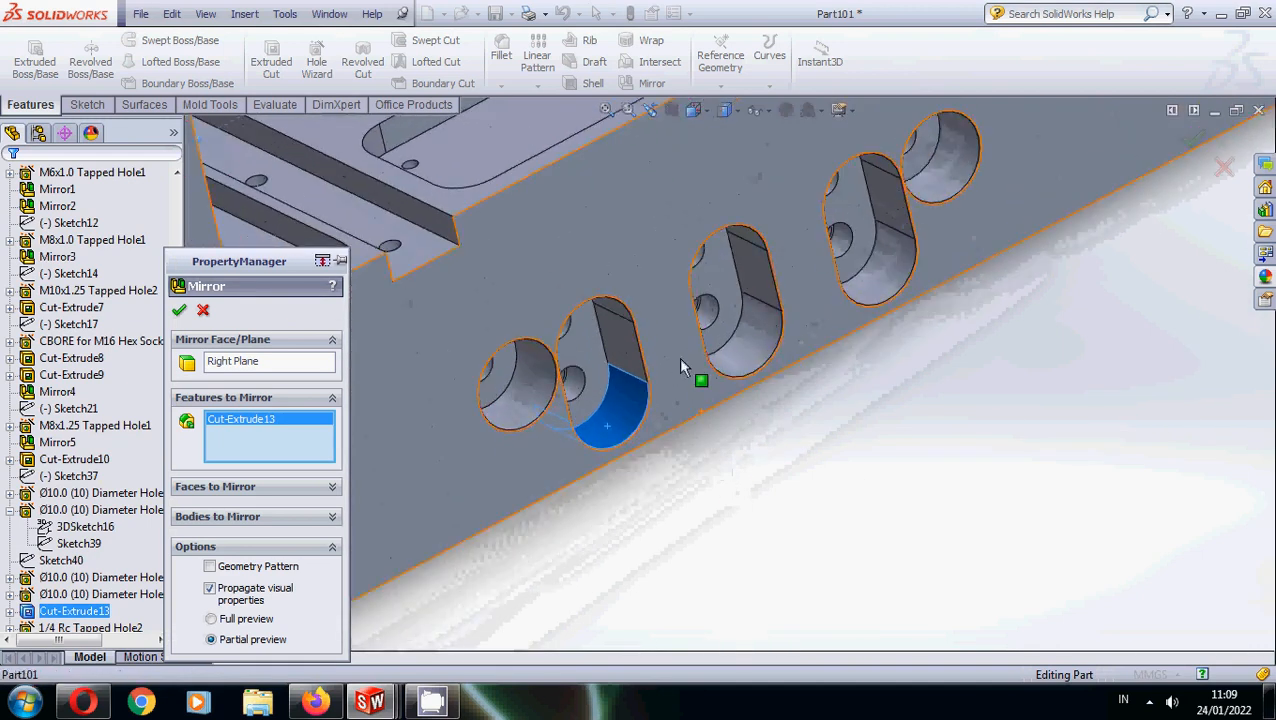
middle_drag(585, 391, 460, 366)
click(492, 371)
scroll(730, 418, up, 2)
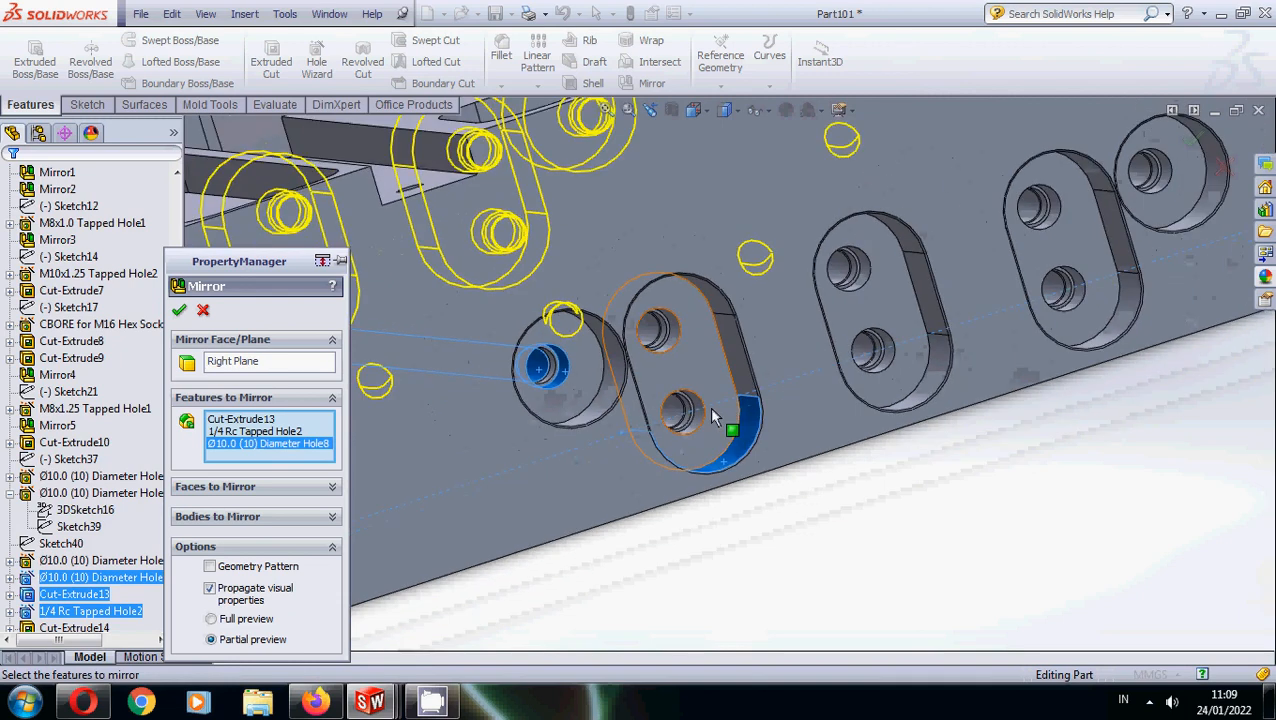
Add the ring groove cut on the cavity floor to the features to mirror and accept the mirror.
scroll(745, 392, up, 6)
middle_drag(796, 368, 800, 416)
scroll(760, 345, up, 1)
middle_drag(717, 262, 760, 320)
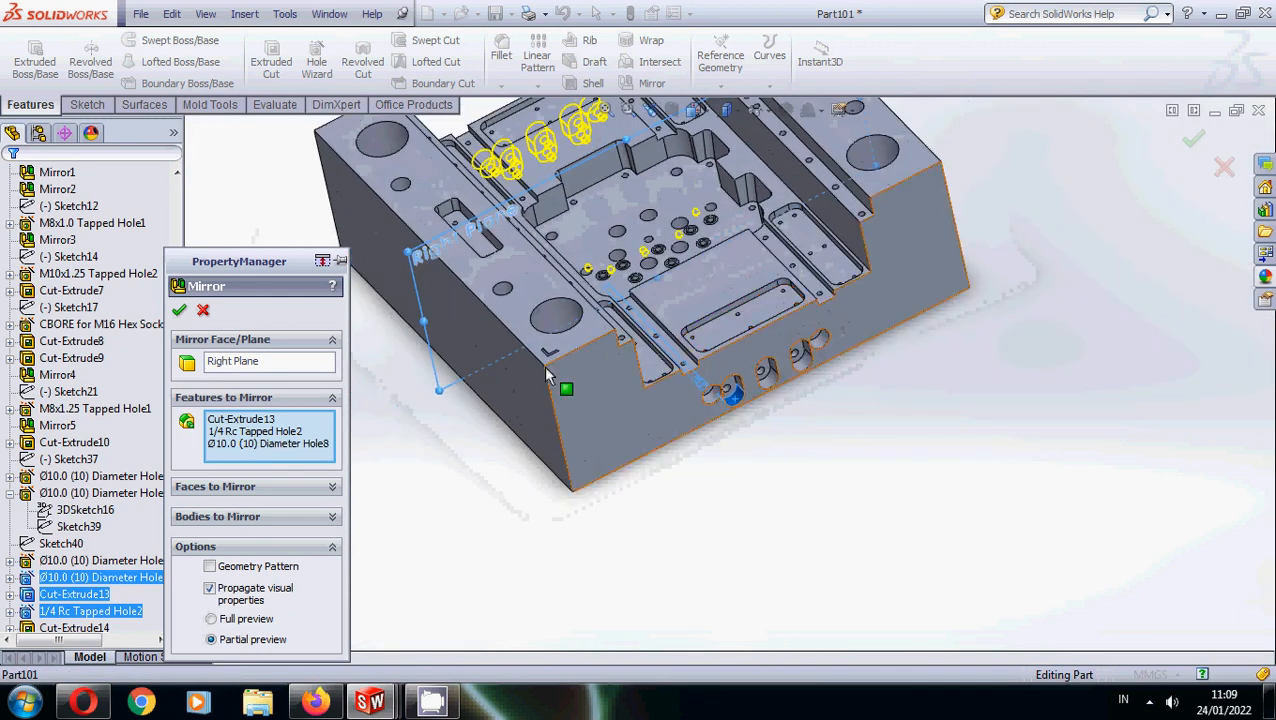
scroll(855, 270, down, 5)
click(877, 273)
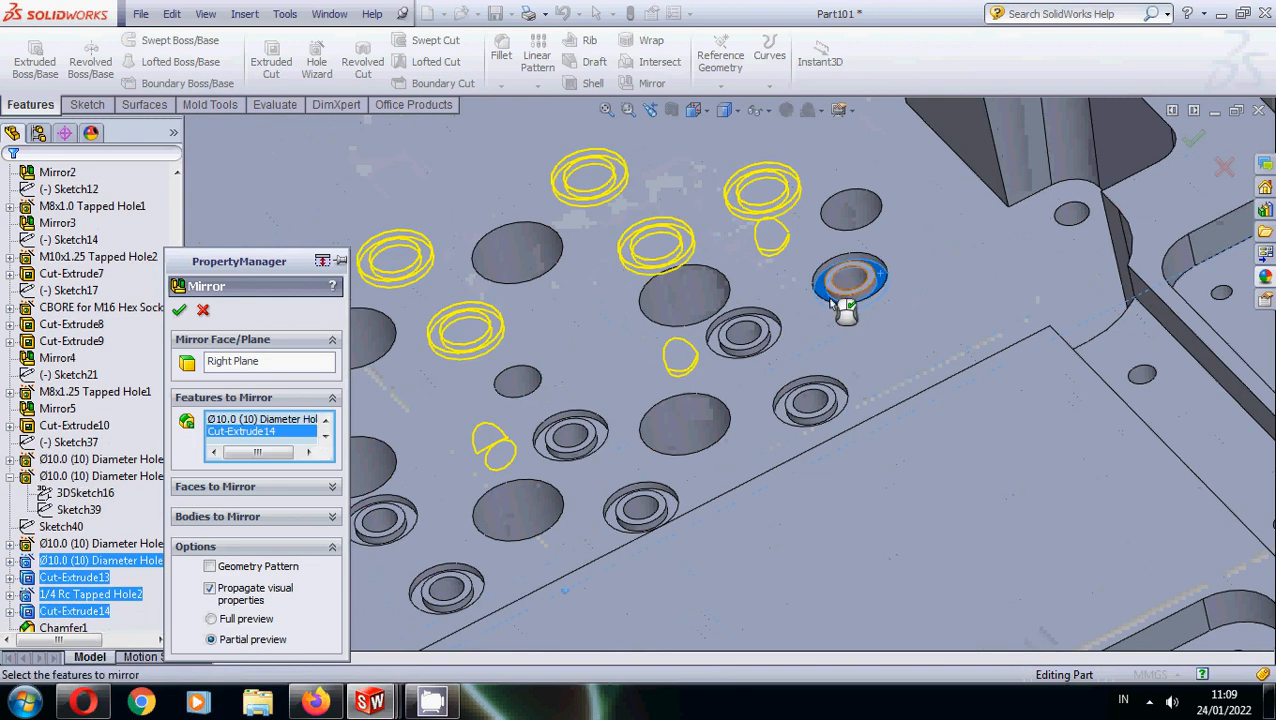
click(178, 311)
Open the Right Plane mirror of the recesses, holes and ring grooves for editing.
scroll(560, 508, up, 5)
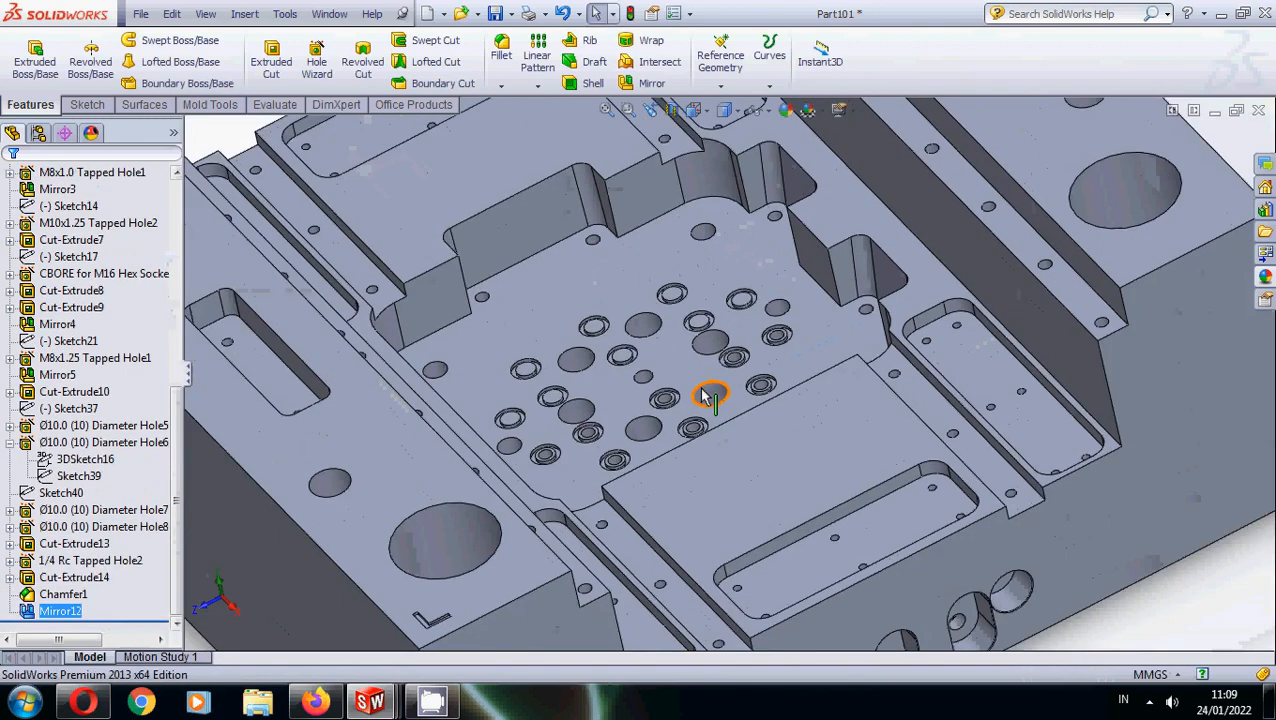
scroll(560, 508, down, 2)
scroll(560, 508, up, 5)
middle_drag(595, 470, 447, 505)
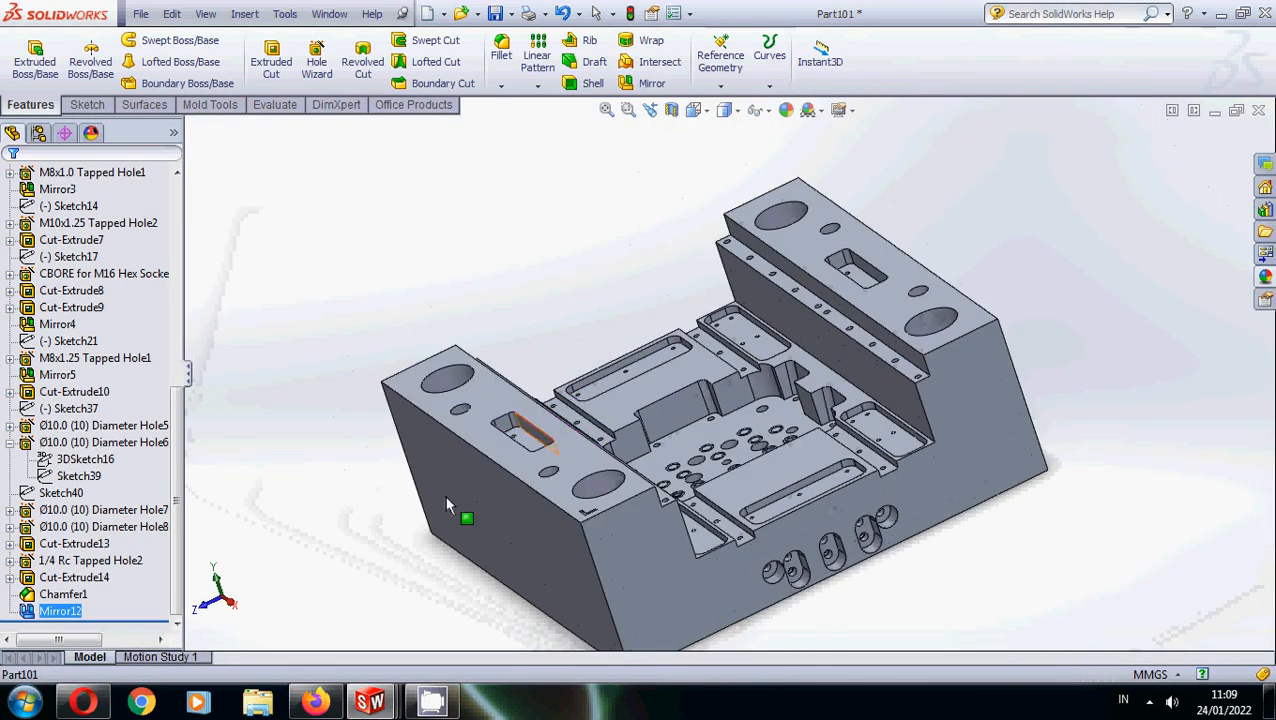
right_click(60, 614)
click(70, 380)
Try to include the side recess edge chamfer in the features to mirror.
scroll(688, 461, down, 8)
scroll(658, 401, down, 4)
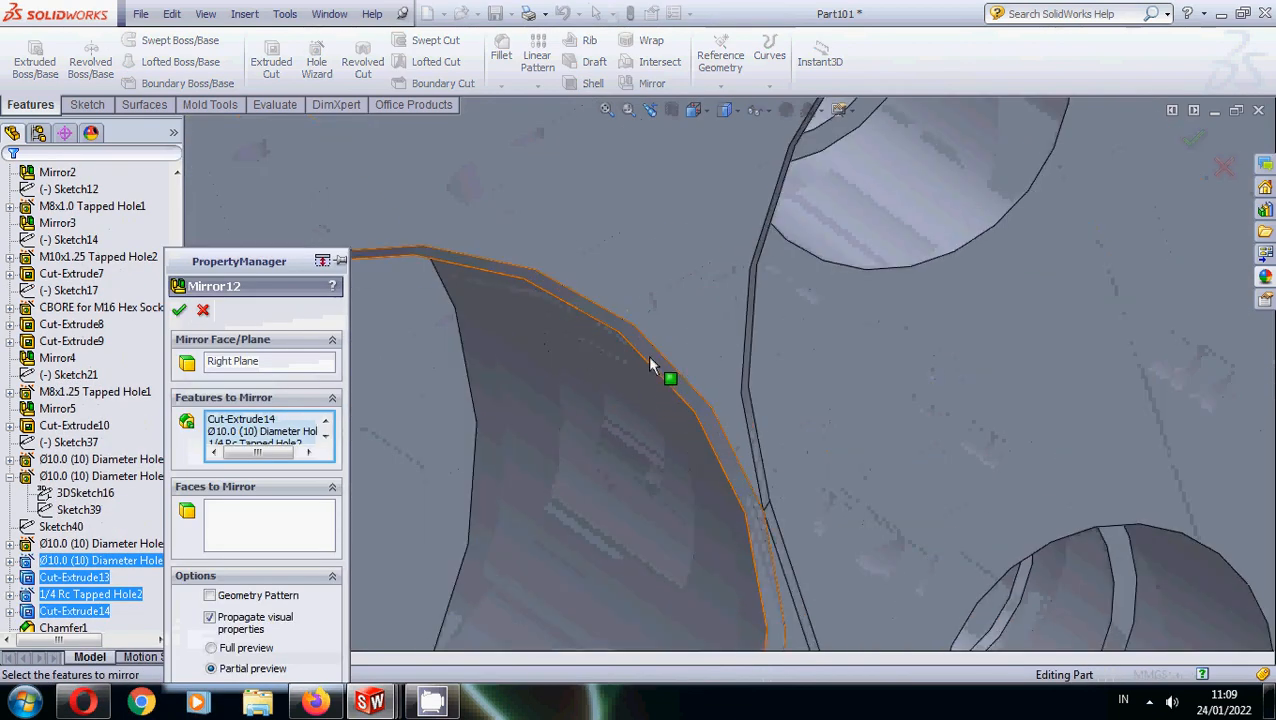
click(657, 362)
scroll(700, 400, up, 8)
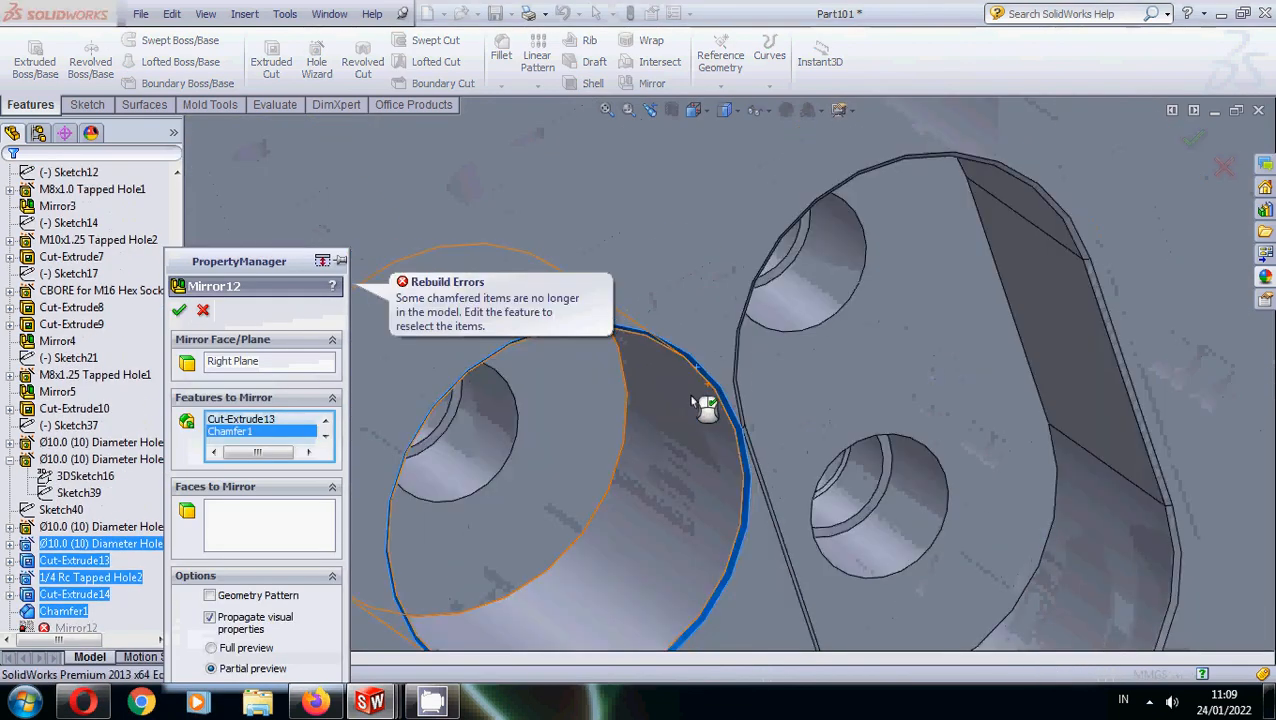
right_click(276, 445)
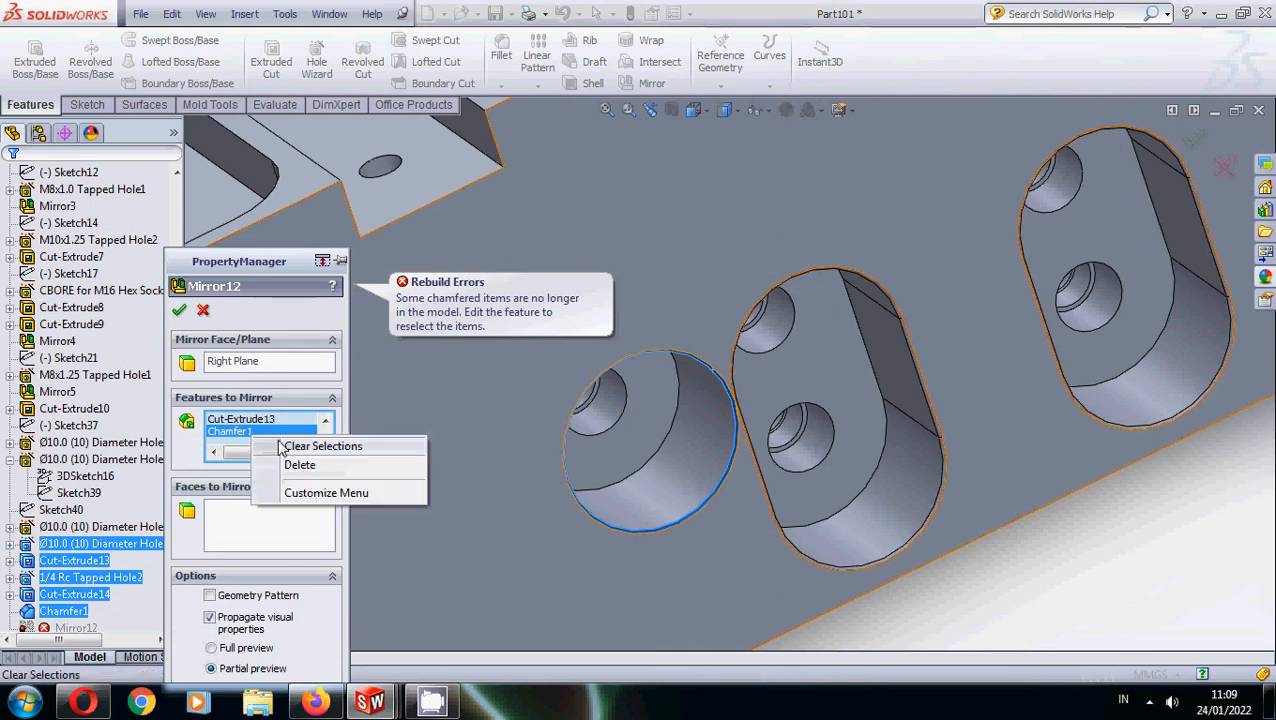
click(300, 466)
Add the Ø10 hole inside the outer ring groove on the cavity floor to the mirrored features and accept the mirror.
scroll(700, 407, up, 6)
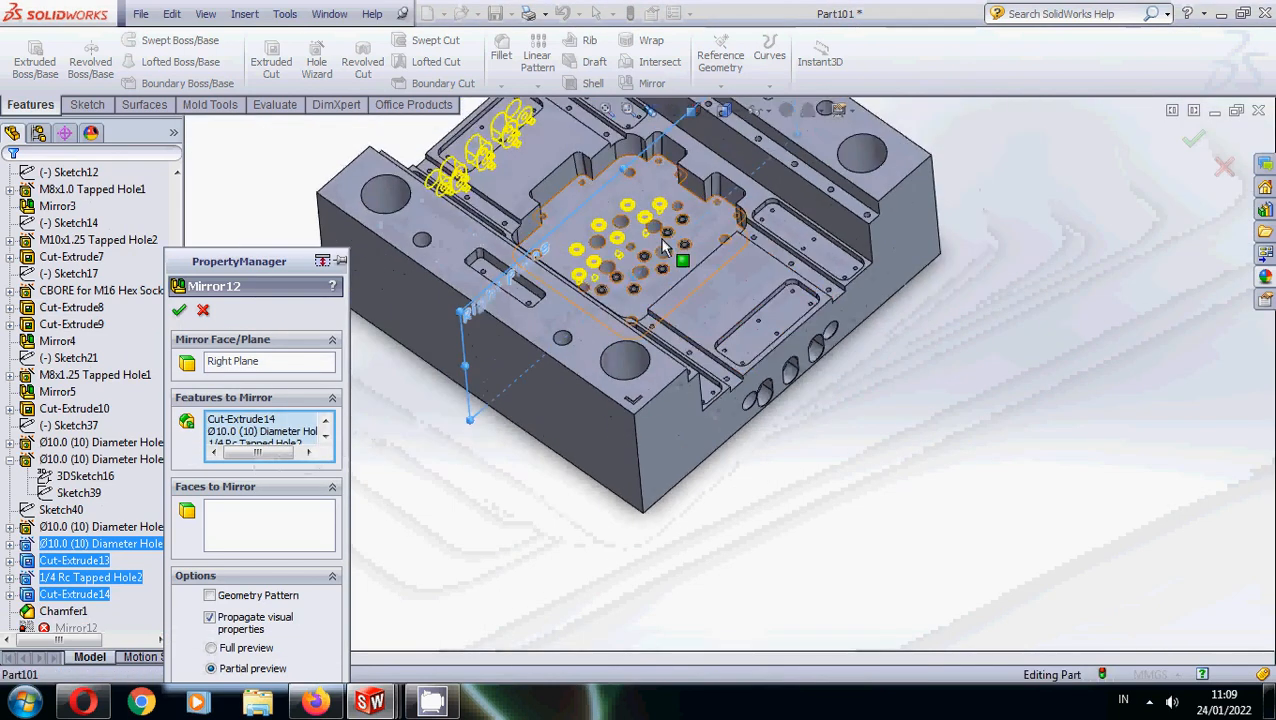
scroll(737, 213, down, 8)
click(781, 263)
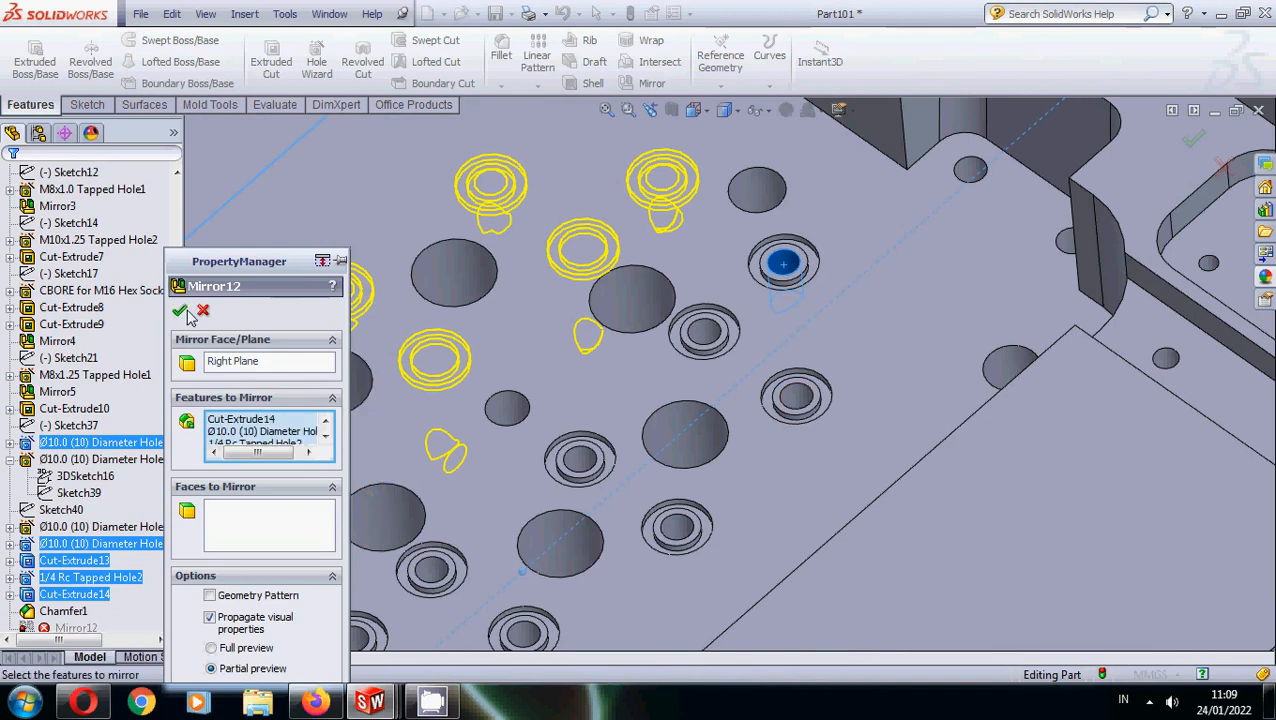
click(180, 311)
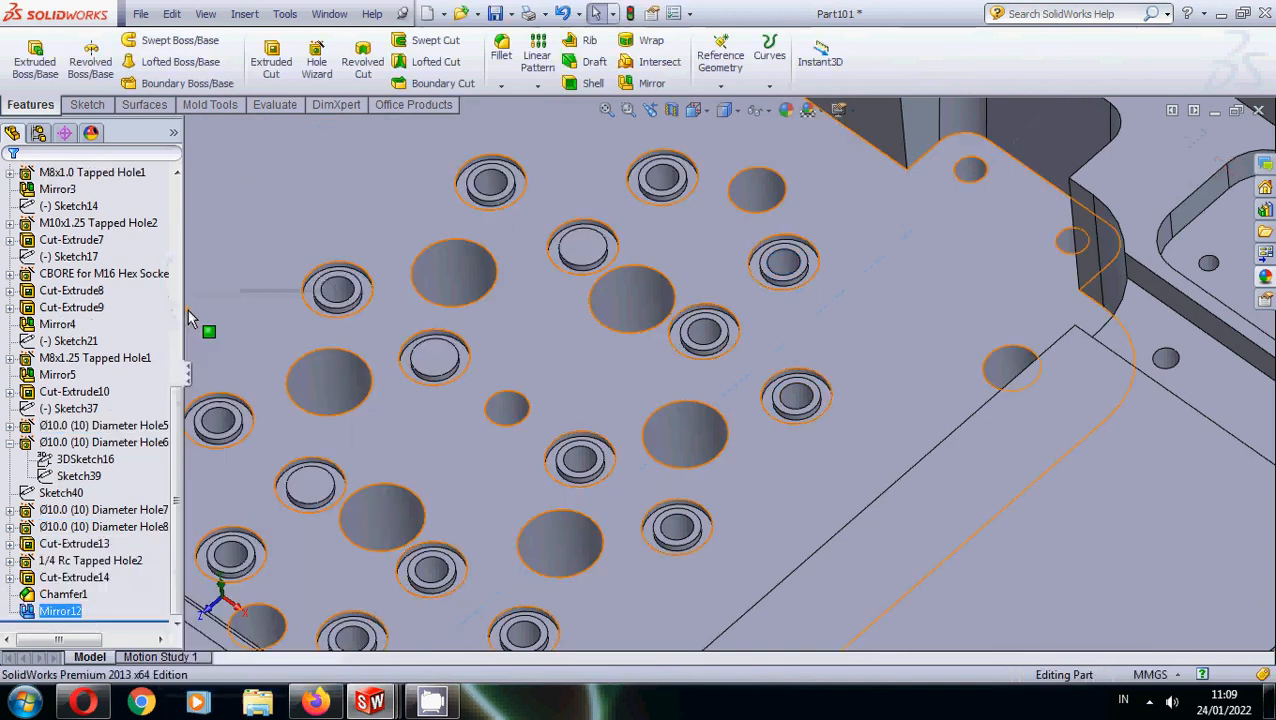
Edit the mirror again to include the Ø10 hole inside the neighbouring inner ring groove and accept it.
right_click(68, 612)
click(76, 361)
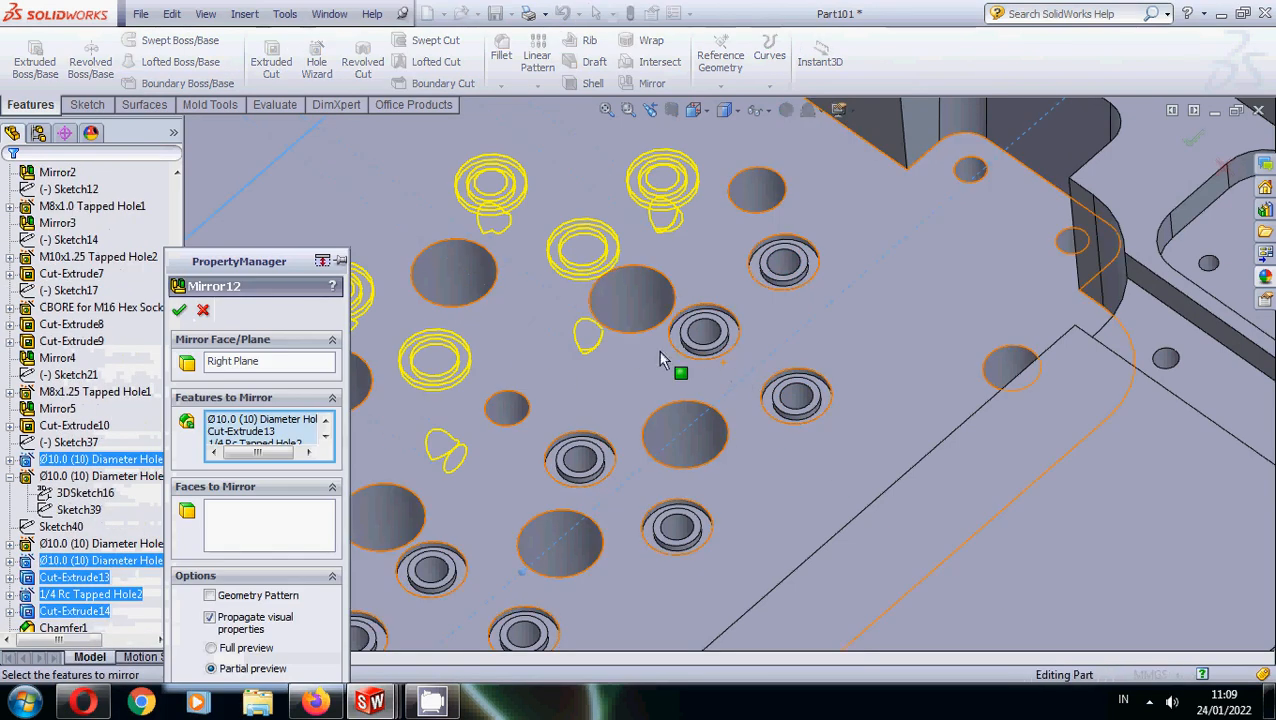
click(704, 340)
right_click(704, 340)
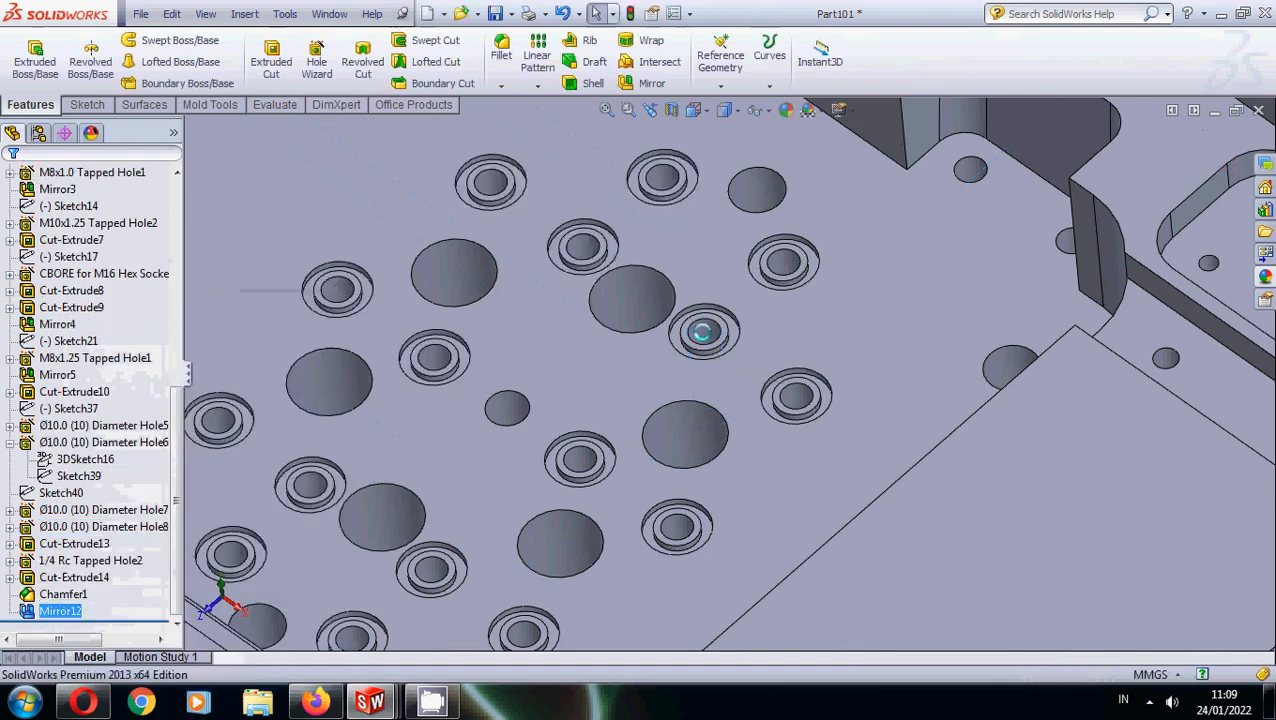
Examine the mirrored ring grooves and holes on the whole plate in the top and isometric views.
scroll(675, 415, up, 5)
scroll(660, 432, up, 2)
middle_drag(650, 490, 692, 190)
click(706, 113)
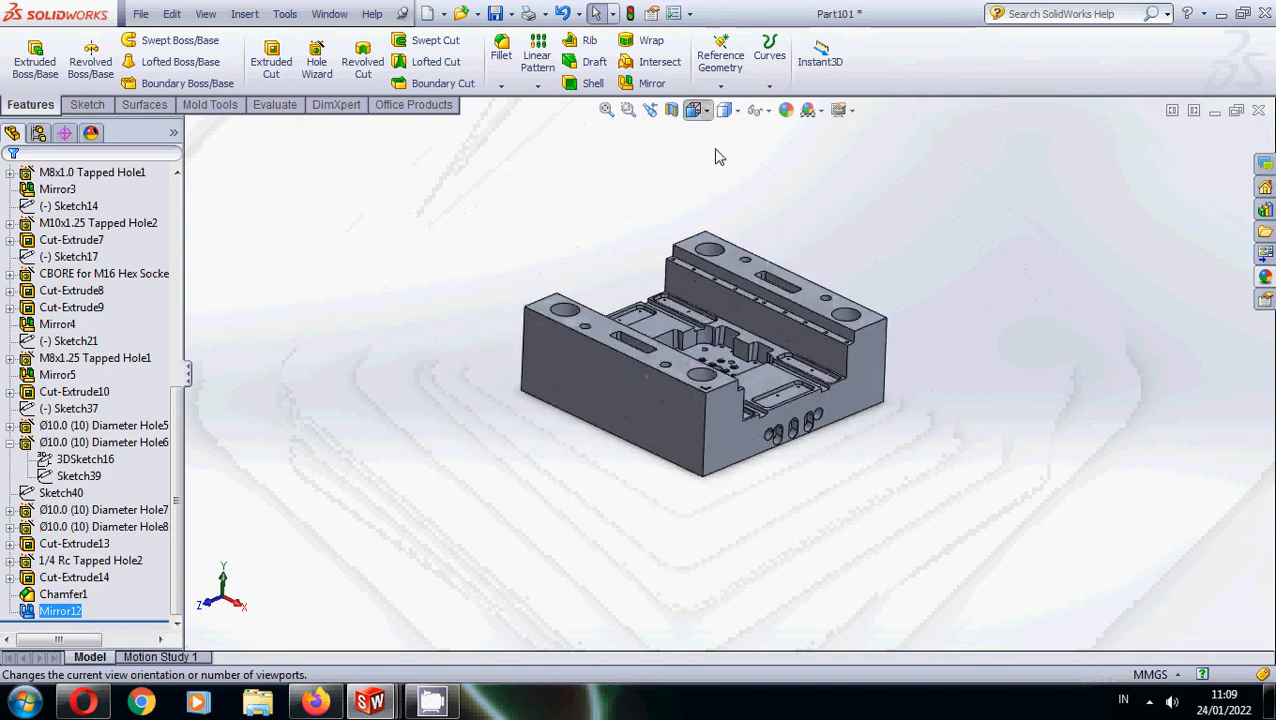
click(719, 158)
scroll(831, 362, down, 3)
scroll(712, 374, up, 3)
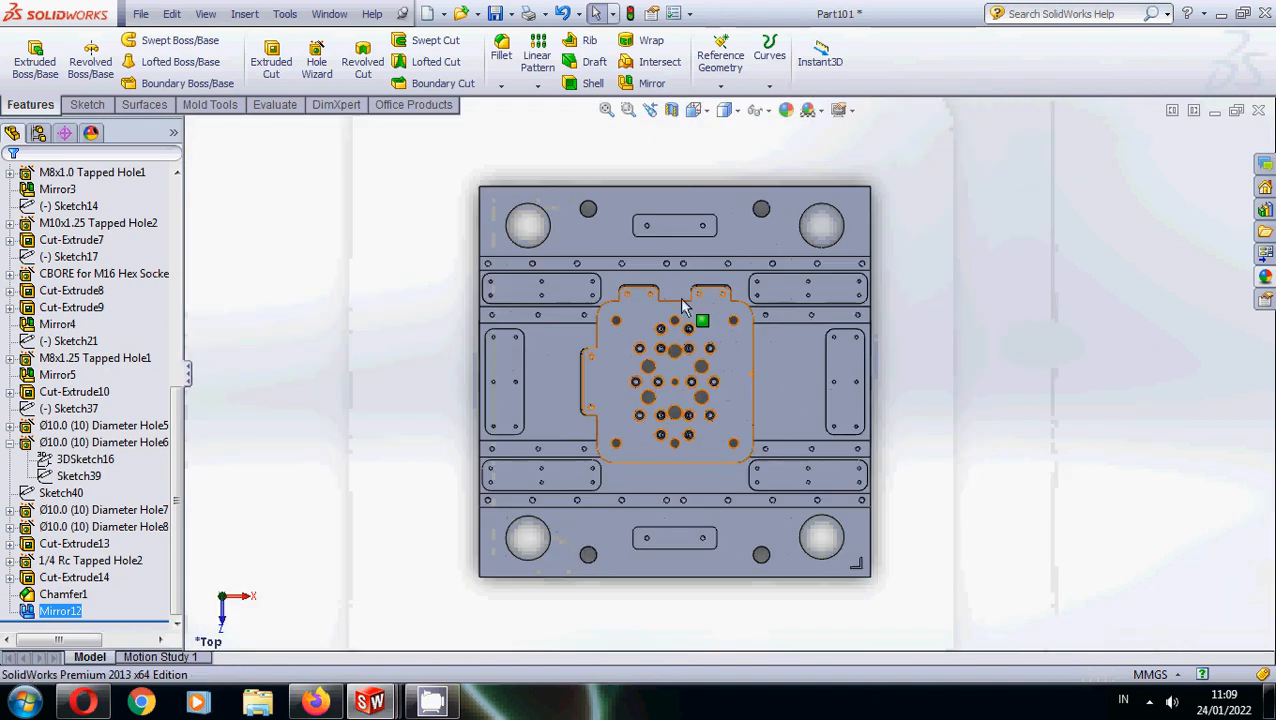
click(694, 110)
click(789, 157)
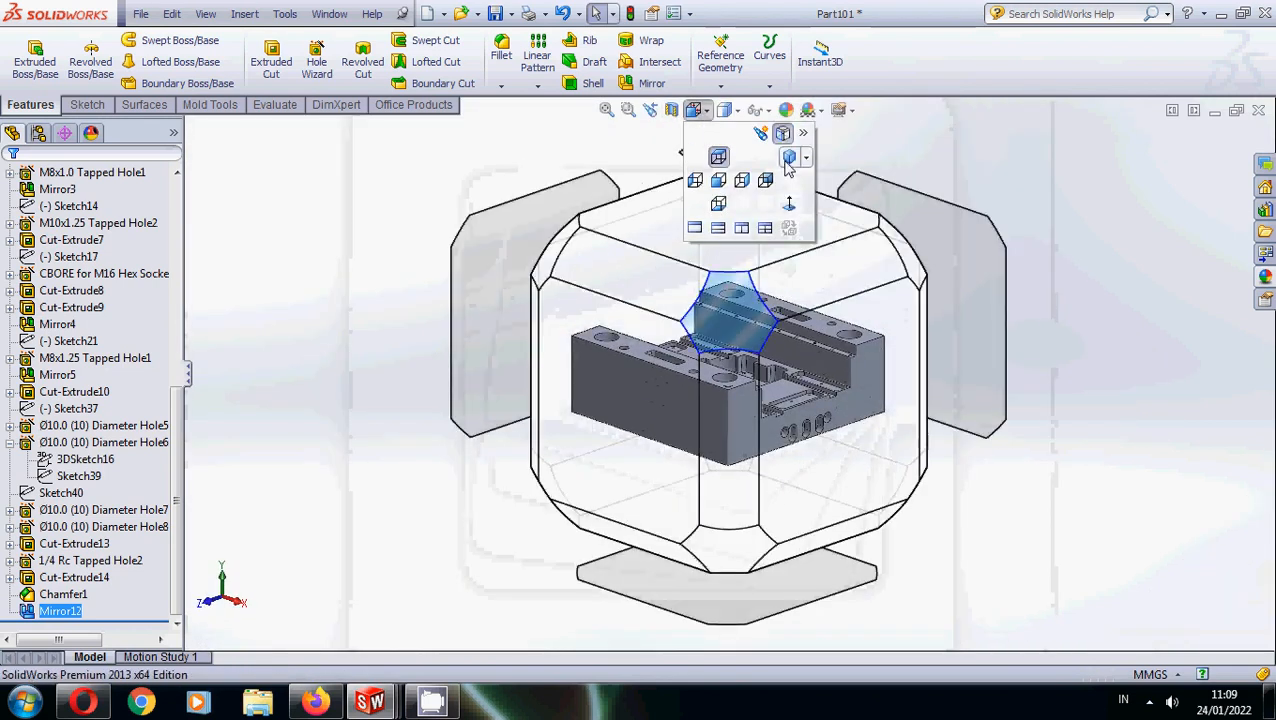
middle_drag(745, 305, 748, 203)
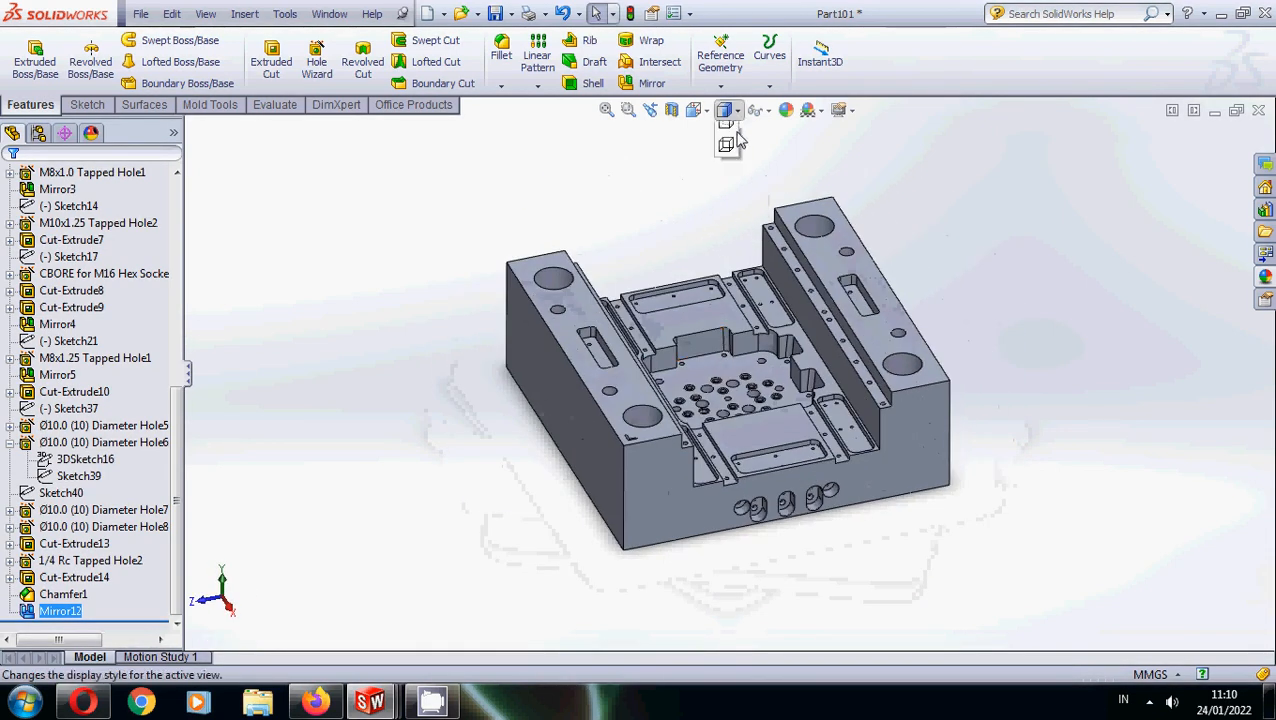
Show the plate in wireframe and examine the cooling channels on both sides of the cavity floor.
click(726, 205)
scroll(760, 345, down, 10)
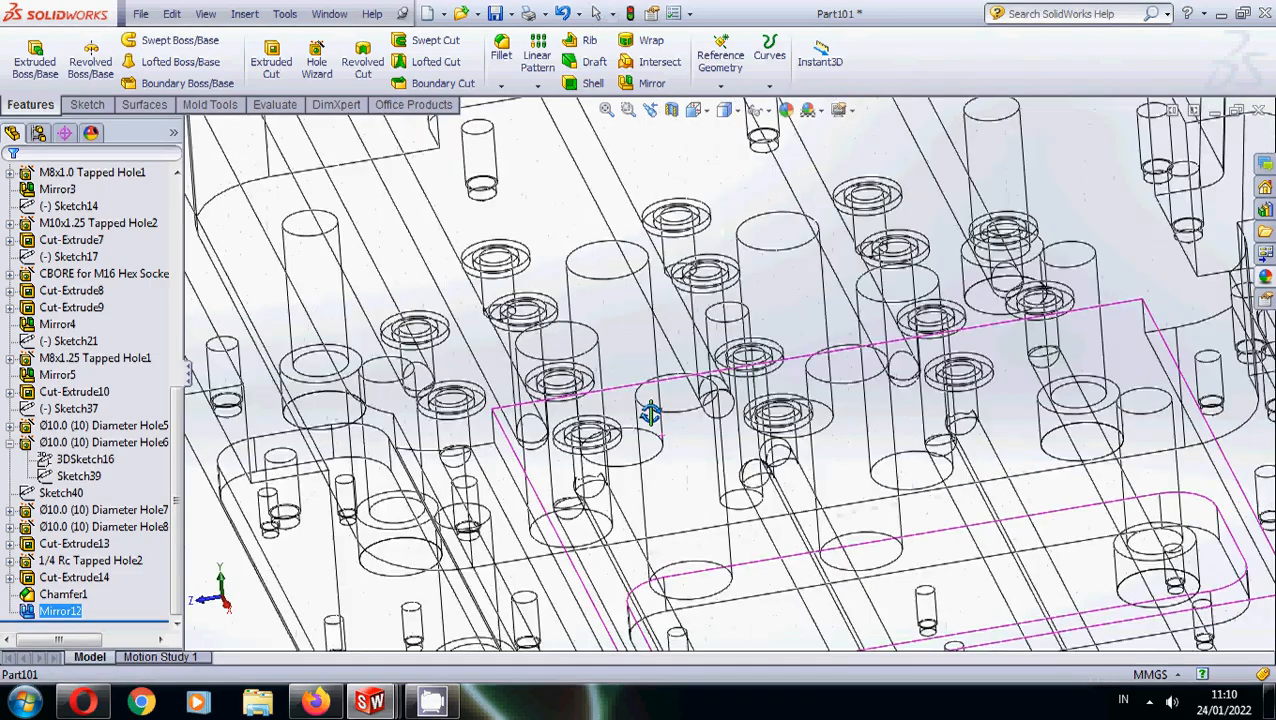
middle_drag(686, 308, 672, 459)
scroll(680, 390, up, 4)
scroll(641, 365, down, 5)
mouse_move(641, 365)
middle_down()
mouse_move(615, 365)
mouse_move(628, 395)
mouse_move(612, 399)
mouse_move(621, 376)
middle_up()
scroll(640, 420, up, 4)
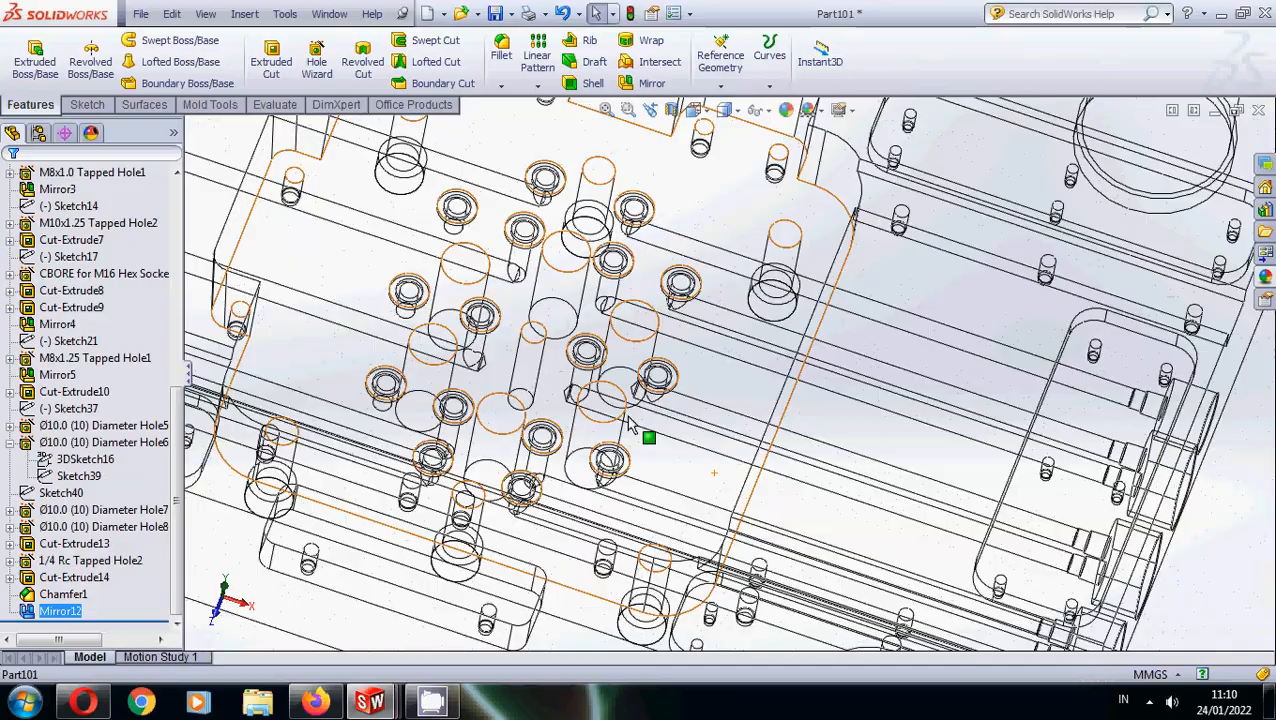
middle_drag(627, 446, 583, 432)
scroll(650, 296, up, 2)
scroll(648, 294, down, 2)
mouse_move(648, 302)
middle_down()
mouse_move(687, 297)
mouse_move(696, 316)
mouse_move(645, 313)
middle_up()
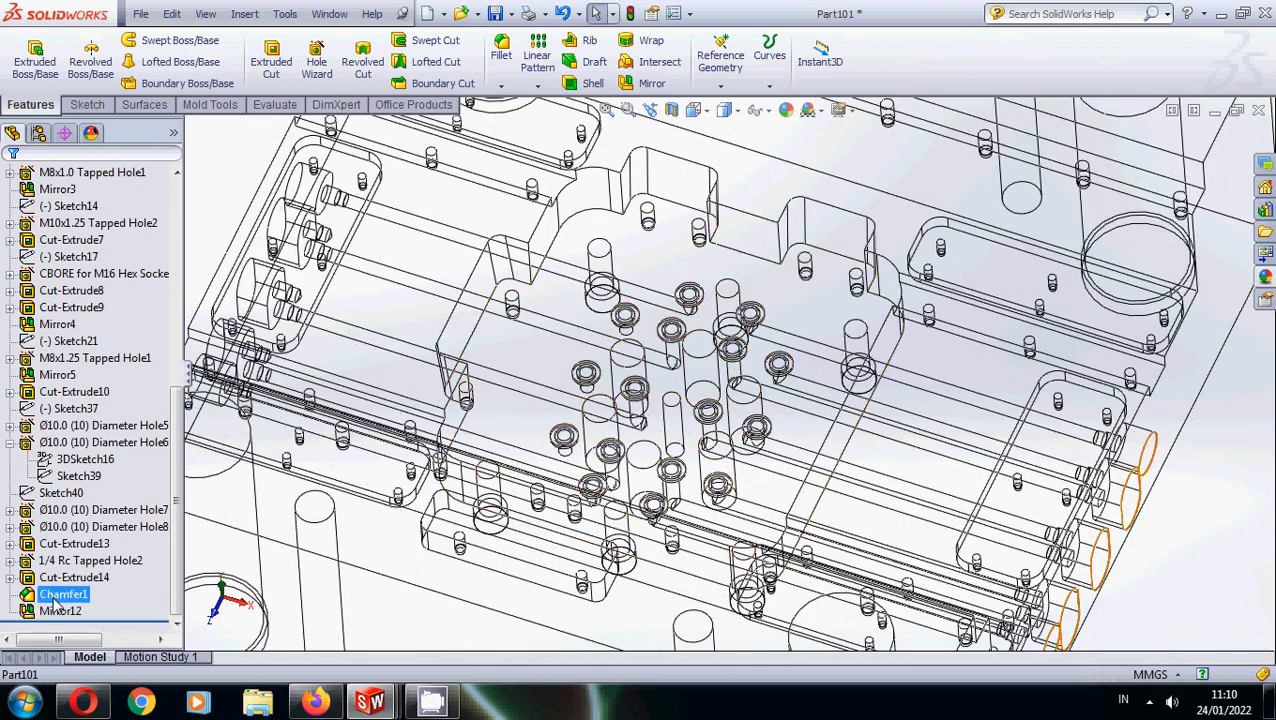
Reopen the mirror and check its selected features against the Ø10 channel holes in the side recesses.
right_click(54, 612)
click(63, 360)
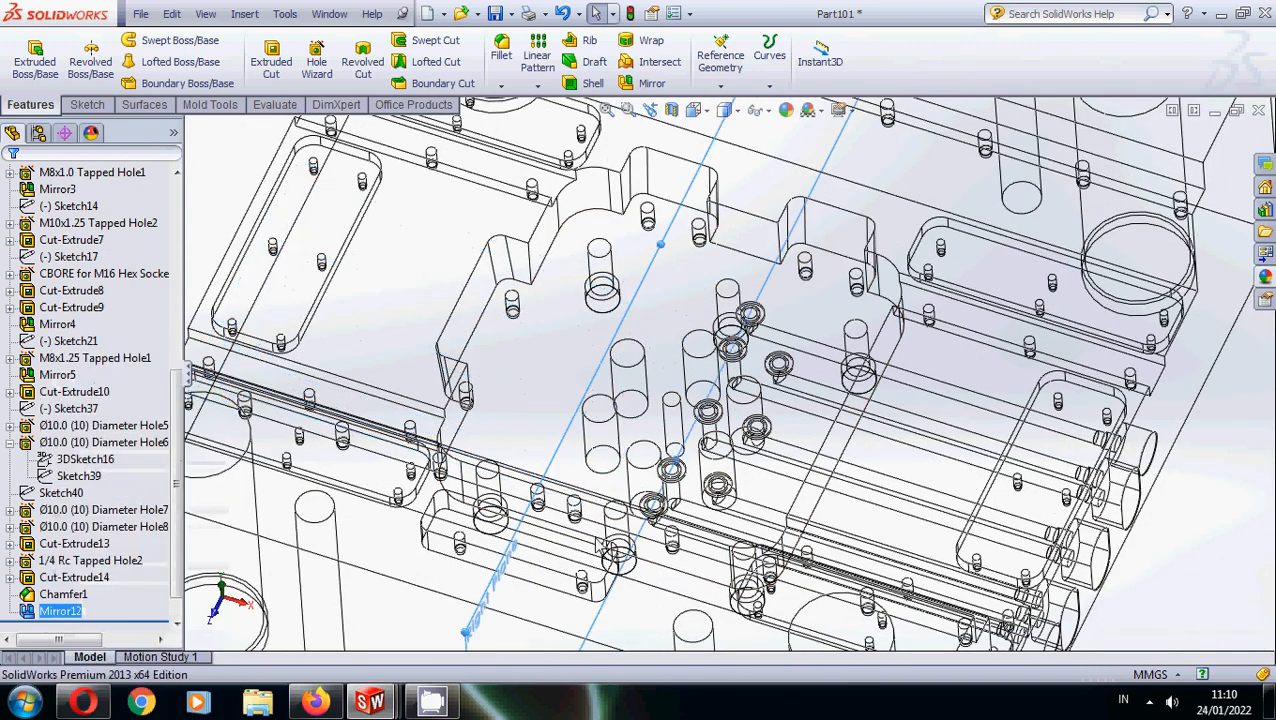
scroll(1080, 510, down, 3)
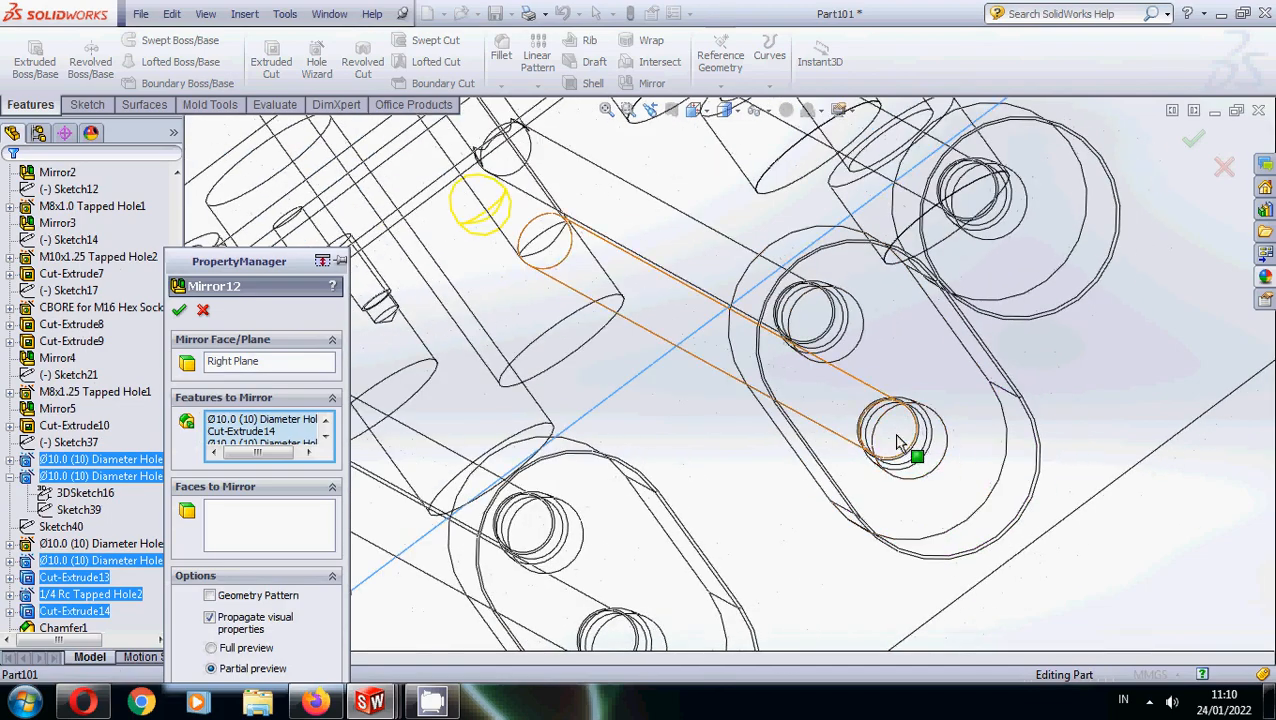
scroll(897, 443, up, 5)
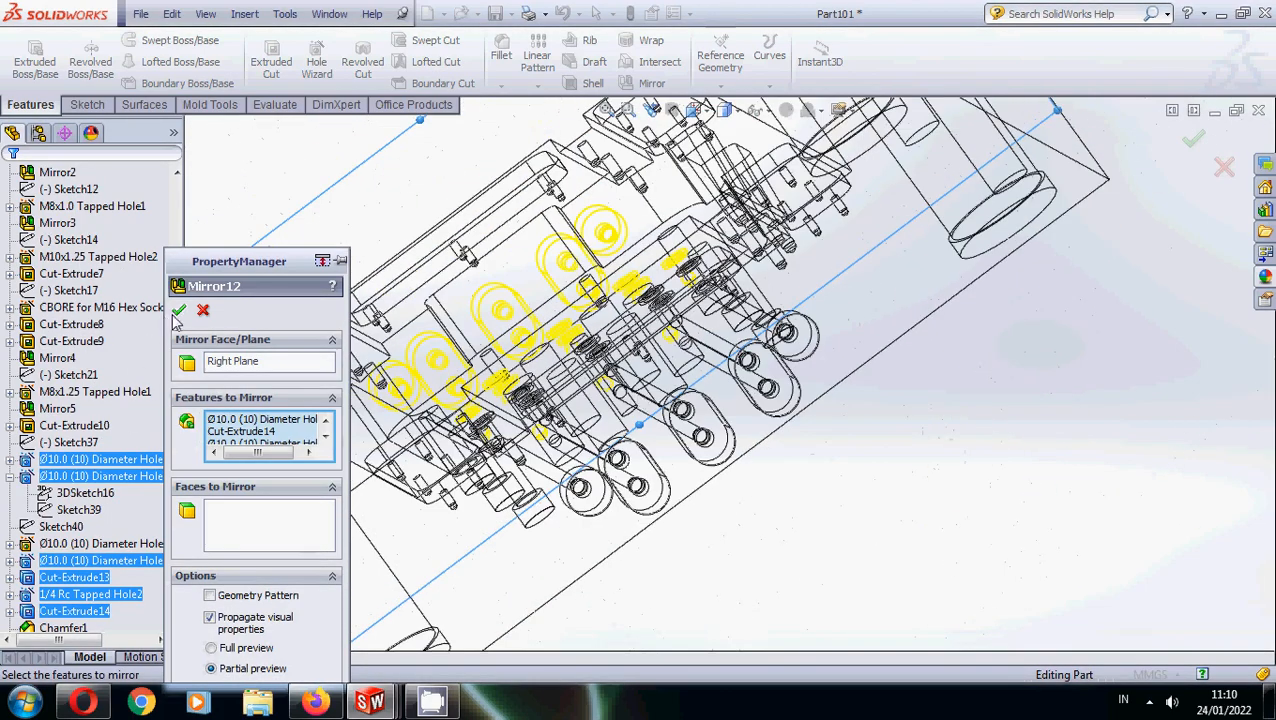
middle_drag(590, 279, 708, 370)
scroll(840, 412, down, 2)
middle_drag(840, 412, 805, 400)
scroll(805, 400, up, 3)
right_click(59, 614)
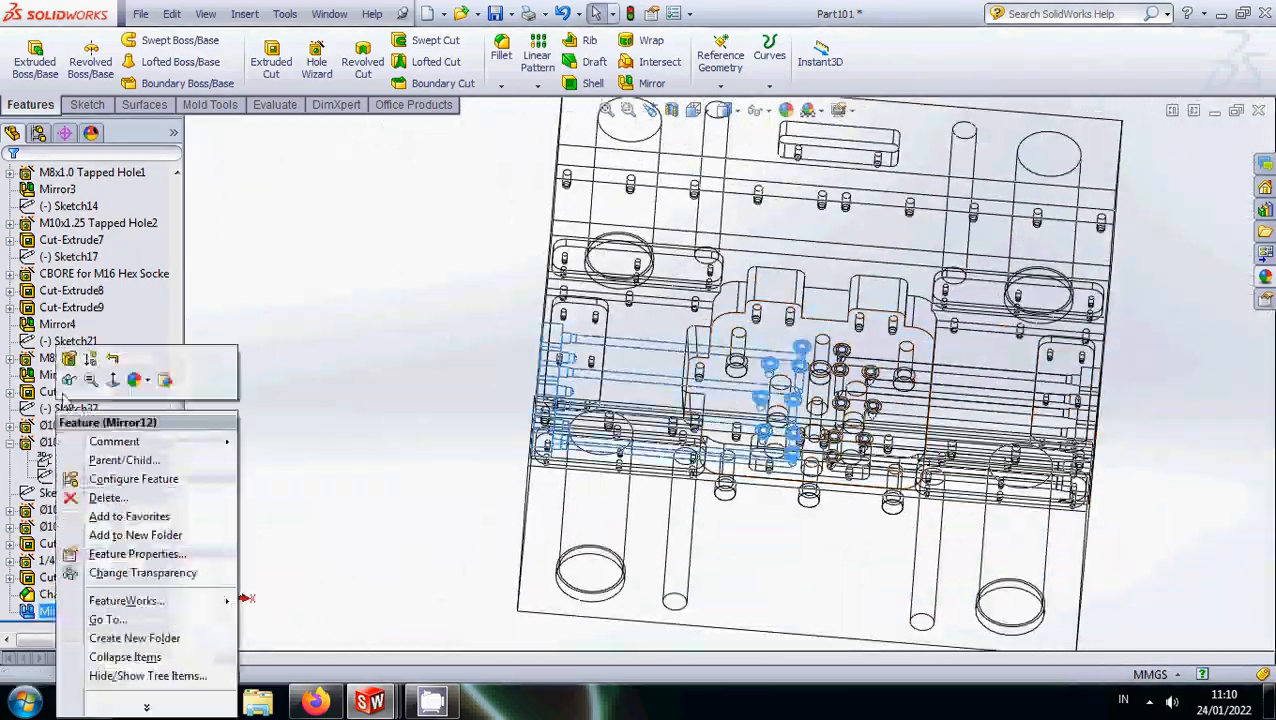
click(69, 360)
middle_drag(880, 400, 1063, 395)
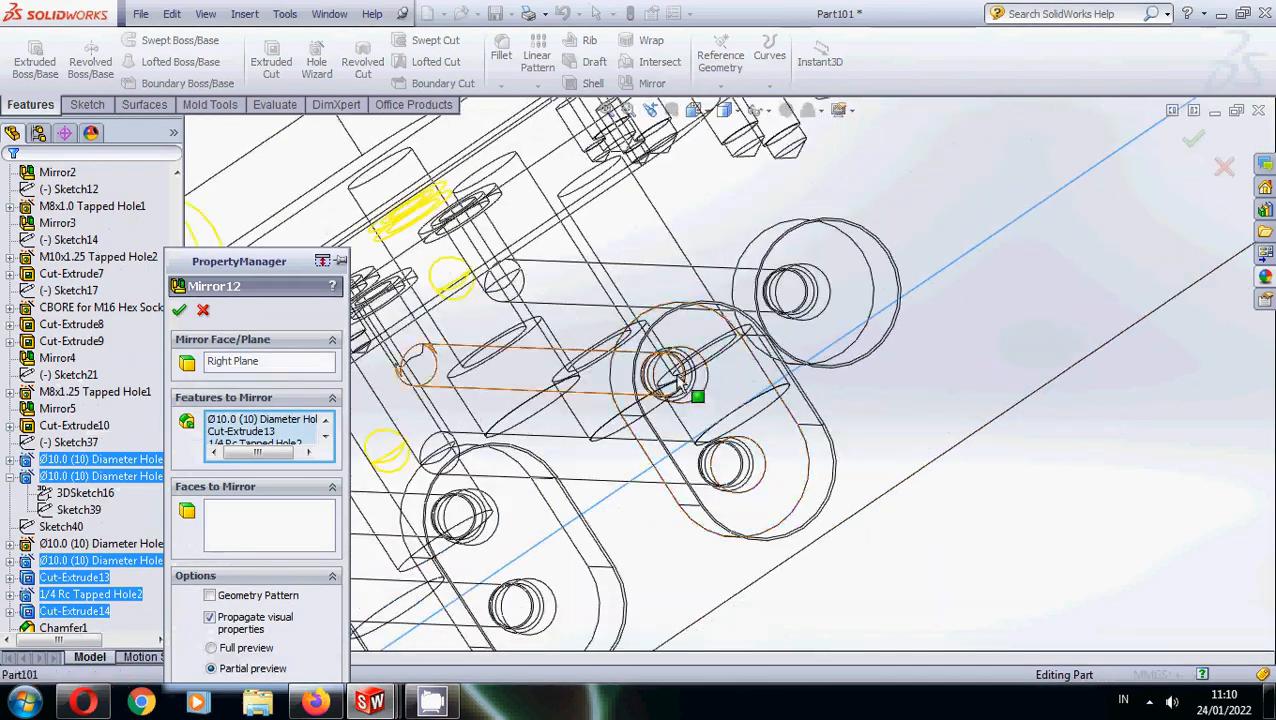
key(Escape)
scroll(697, 388, up, 5)
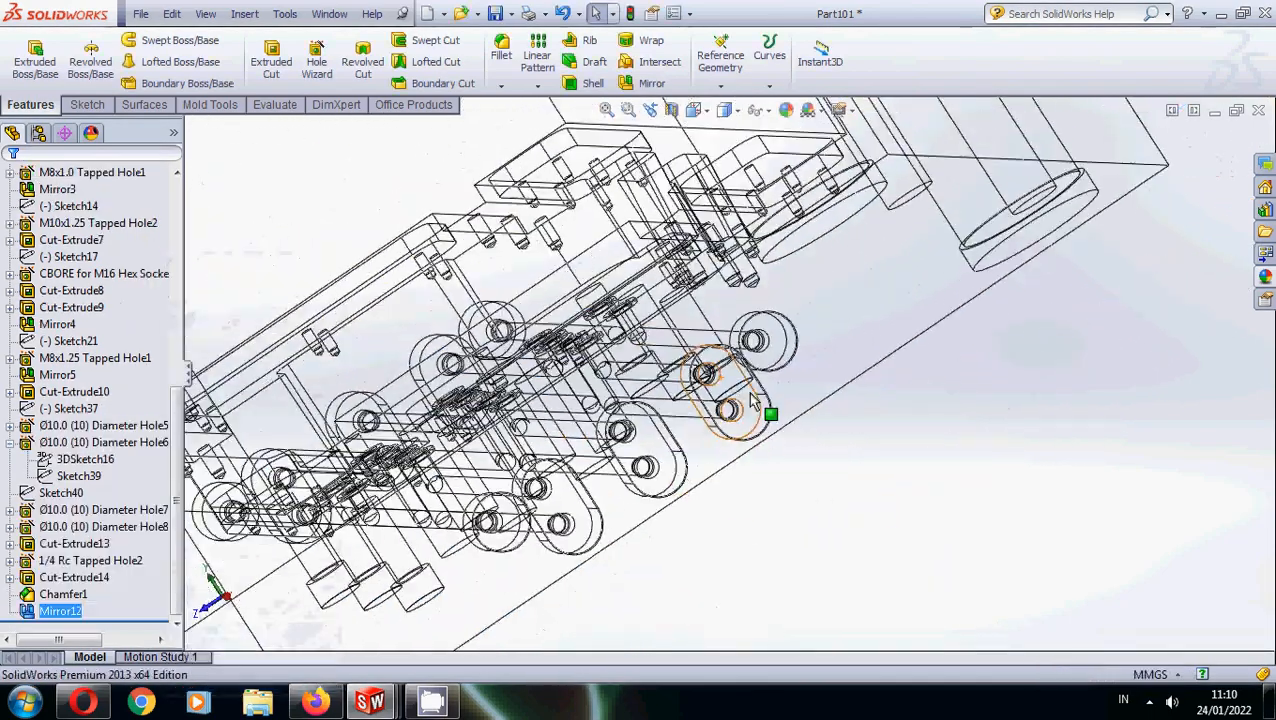
Compare the mirrored channels, tapped holes and ring grooves with the originals in wireframe from several angles.
scroll(456, 362, down, 8)
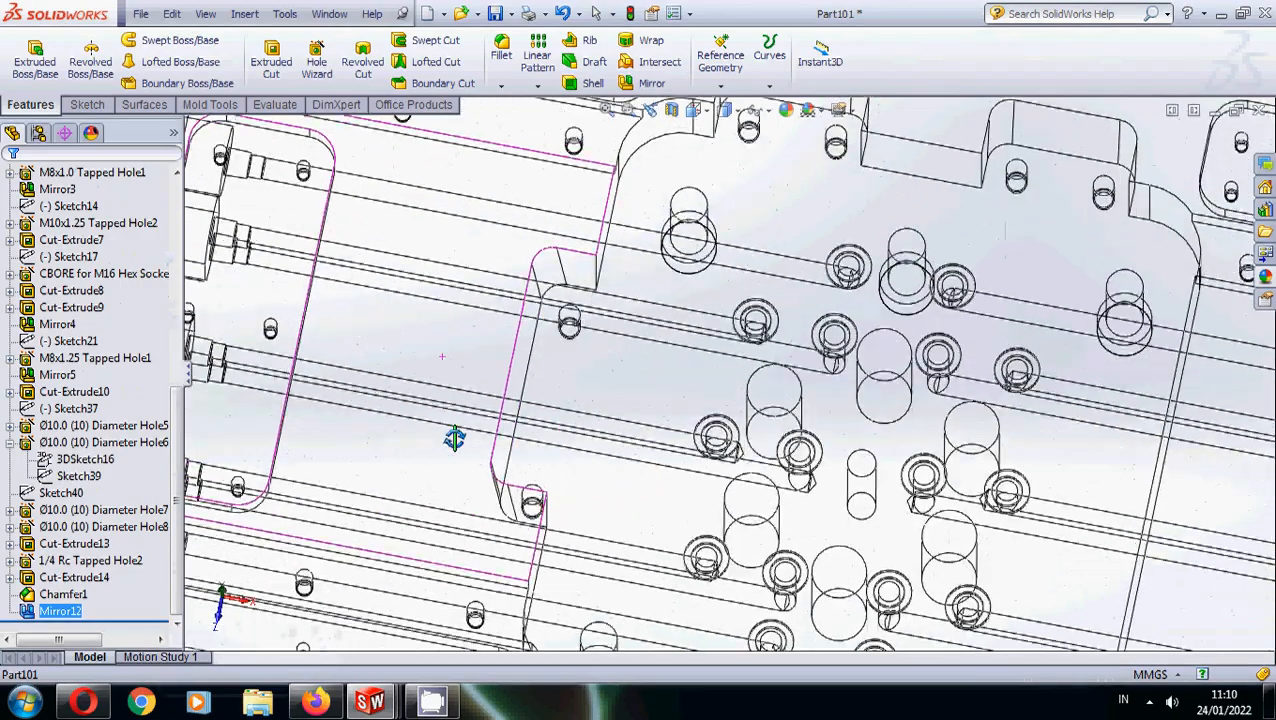
scroll(825, 610, down, 4)
middle_drag(607, 518, 682, 551)
scroll(683, 525, up, 4)
scroll(752, 388, up, 3)
scroll(762, 306, down, 5)
middle_drag(760, 304, 746, 256)
scroll(781, 297, up, 3)
key(ctrl+7)
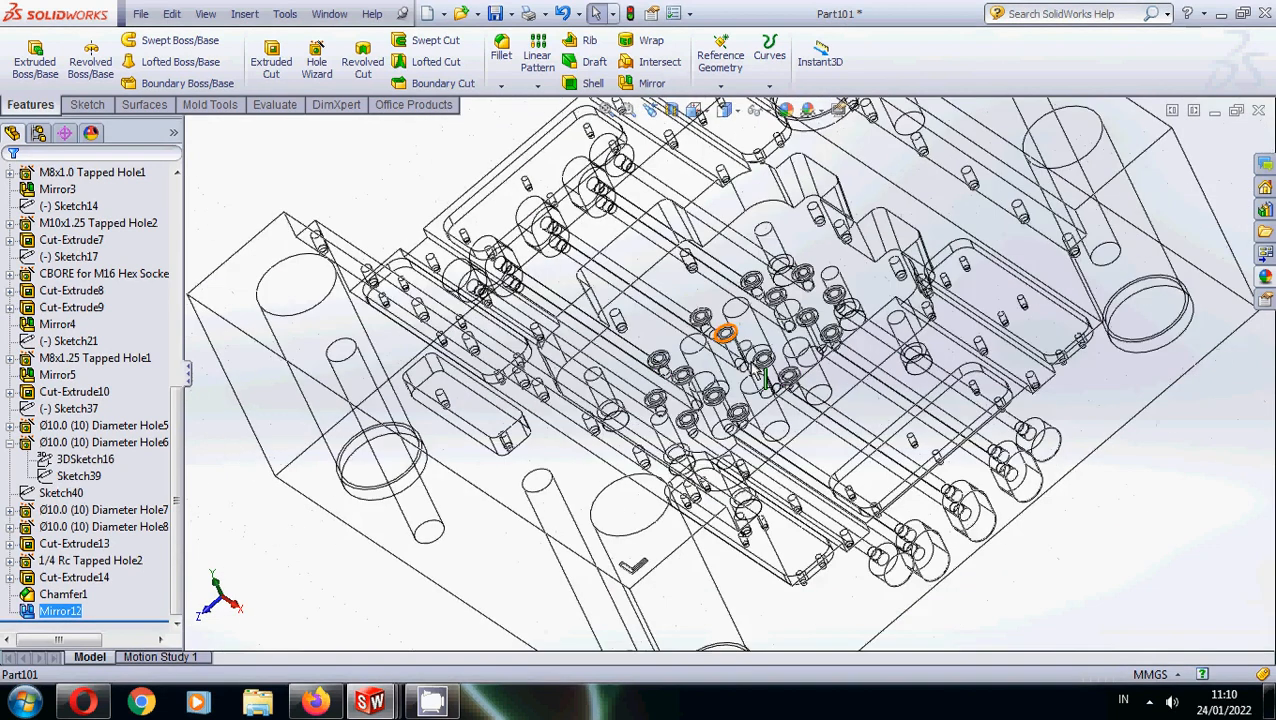
Inspect the channel depths and their junctions with the vertical holes in the front view and at an angle.
click(704, 115)
click(720, 190)
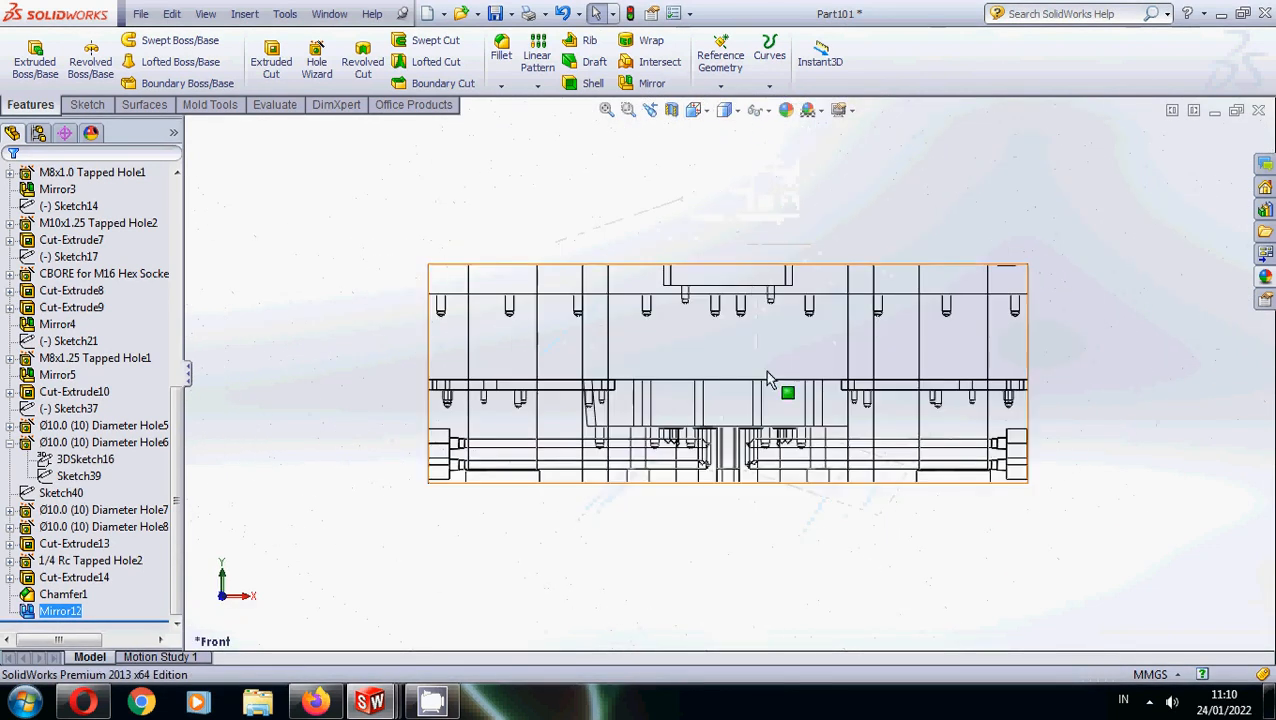
scroll(896, 474, down, 2)
scroll(727, 492, down, 4)
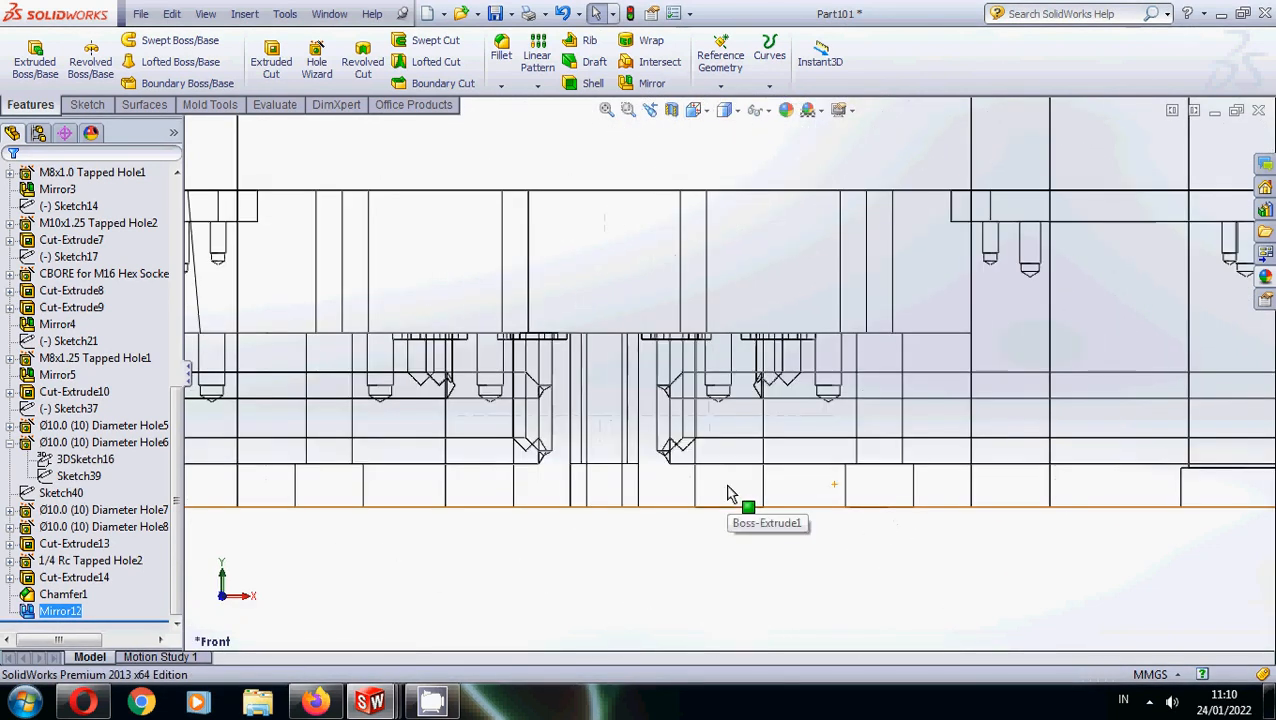
scroll(728, 494, up, 6)
middle_drag(720, 407, 637, 456)
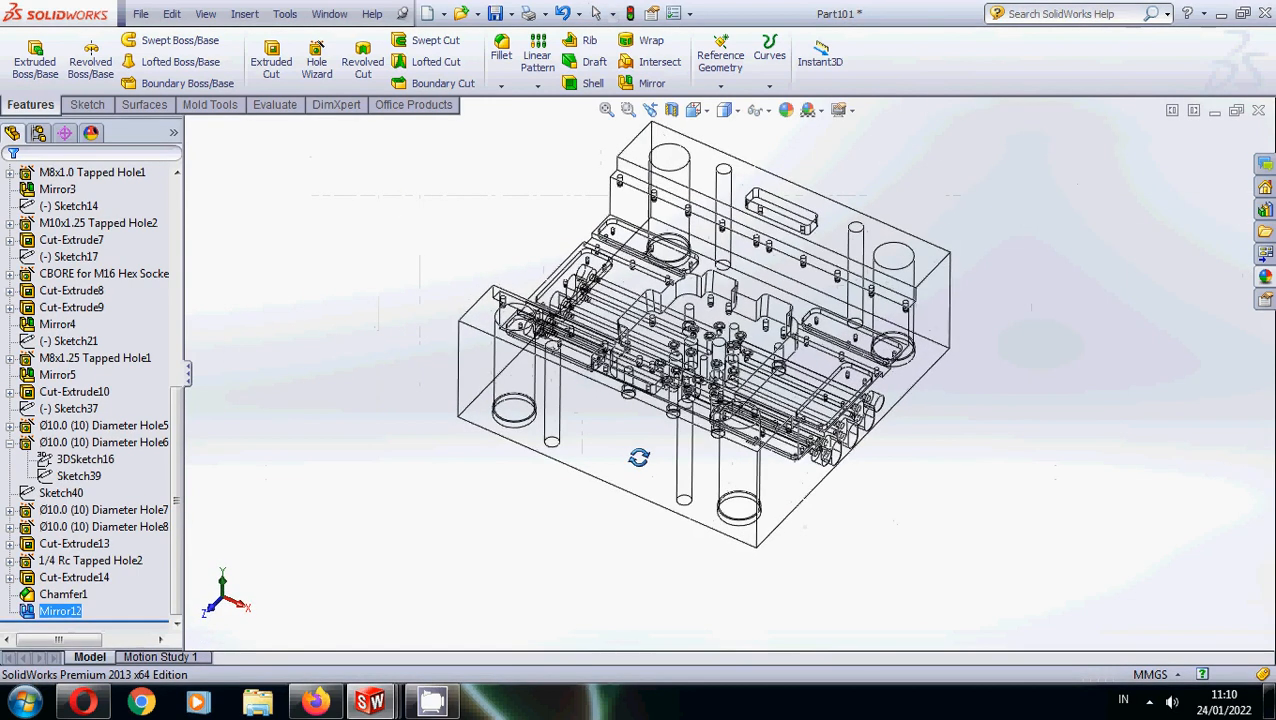
scroll(684, 444, down, 4)
scroll(684, 444, up, 6)
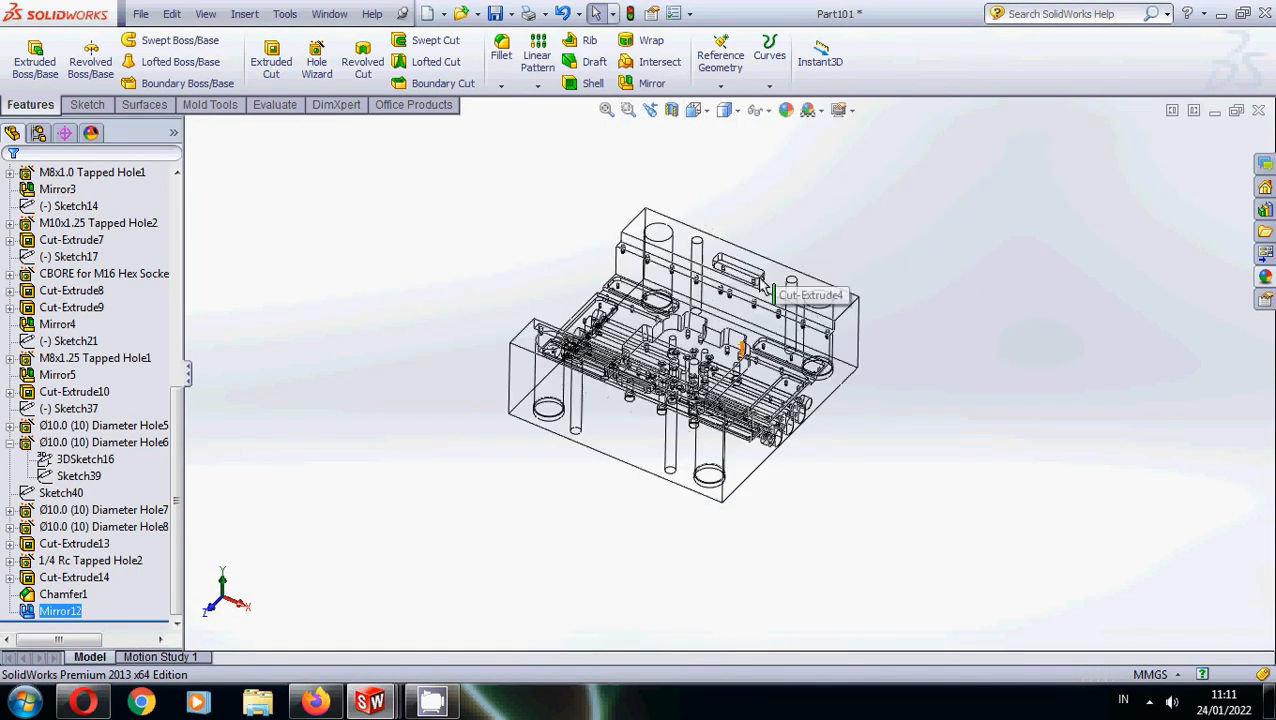